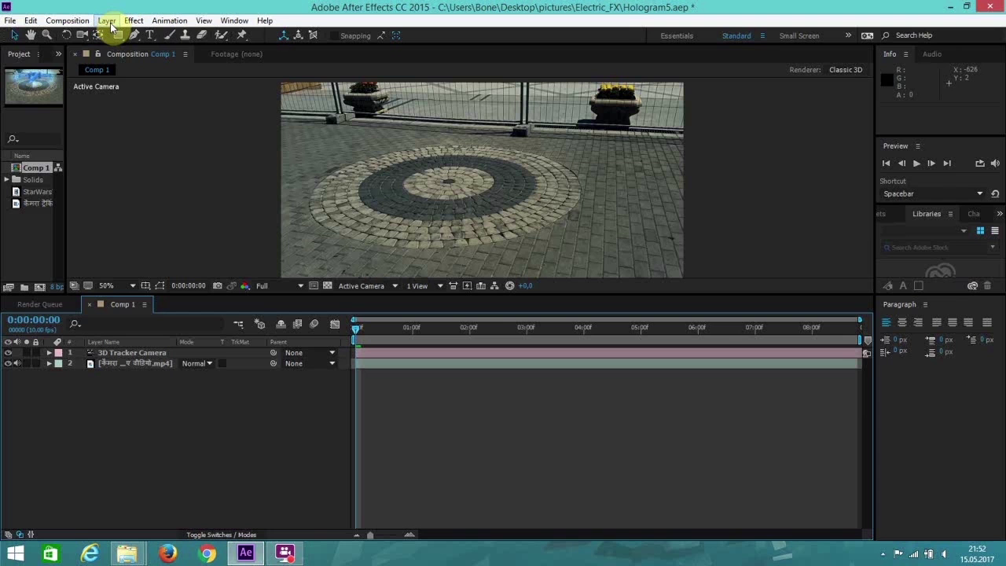
# Widen the Project panel and select the StarWarsTutial.mov clip in it
pyautogui.click(111, 24)
pyautogui.click(63, 157)
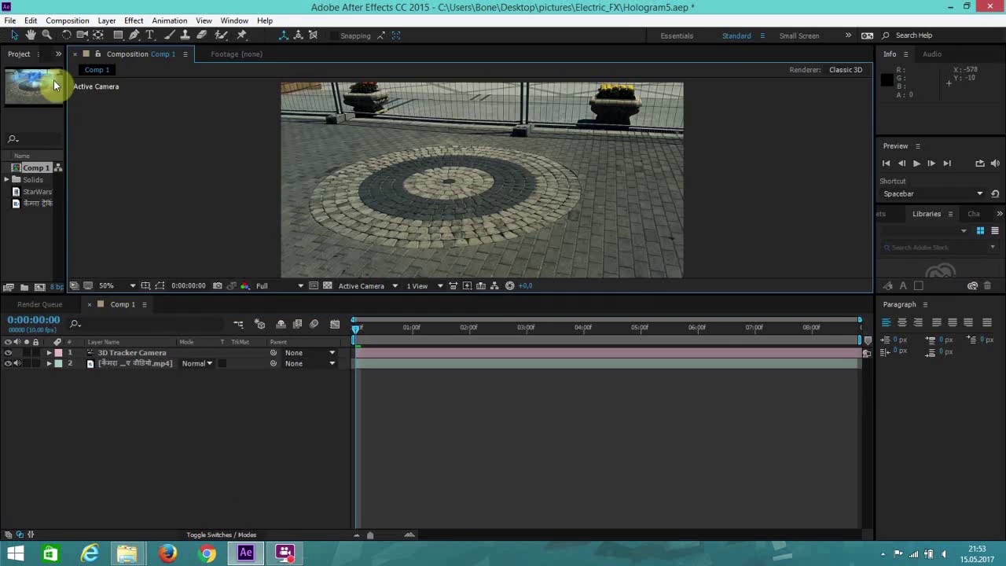
pyautogui.moveTo(66, 79); pyautogui.dragTo(183, 77)
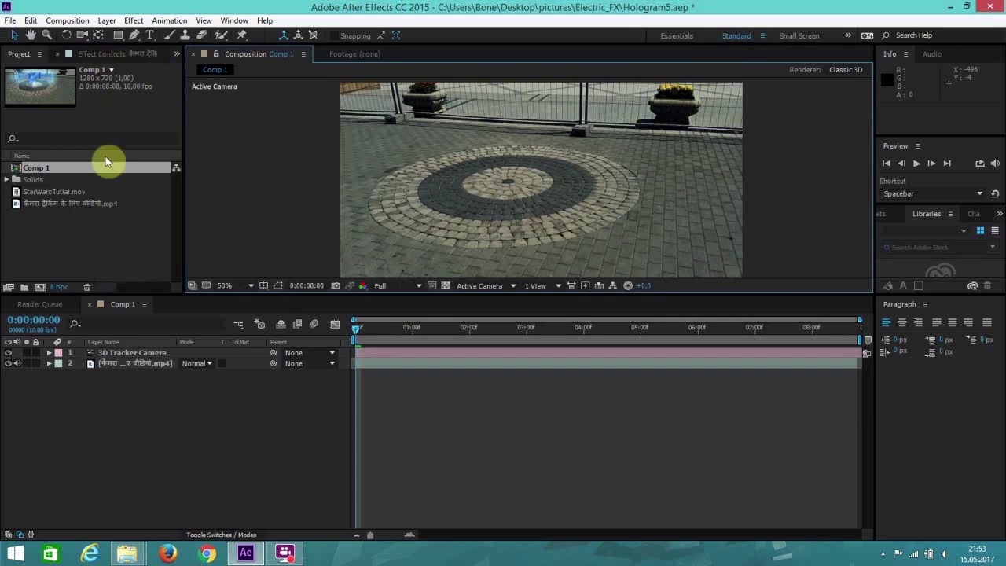
pyautogui.click(92, 54)
pyautogui.click(176, 54)
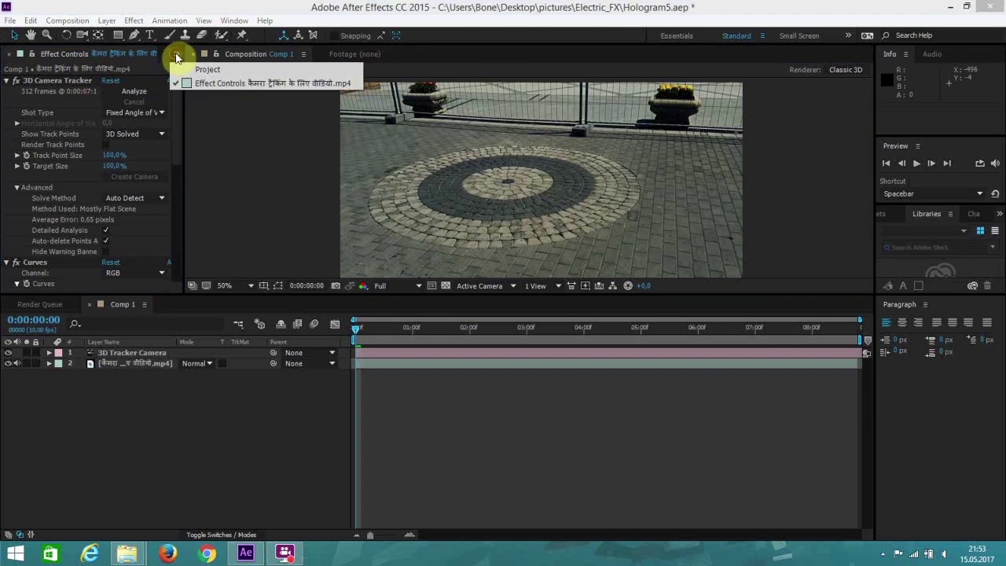
pyautogui.click(226, 74)
pyautogui.moveTo(39, 192); pyautogui.dragTo(115, 197)
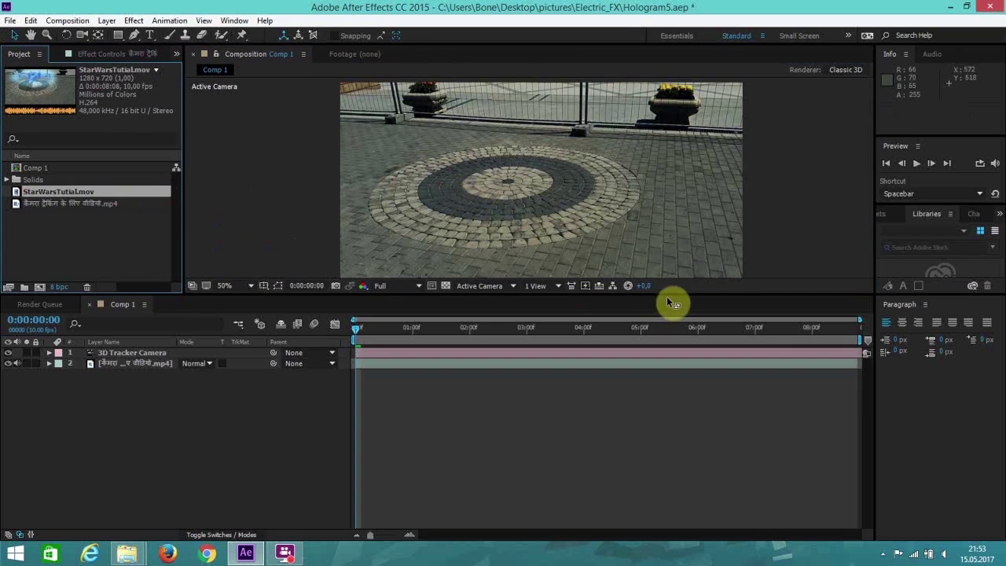
# Enlarge the composition viewer and scrub through the opening second of the camera footage layer
pyautogui.moveTo(667, 293); pyautogui.dragTo(667, 296)
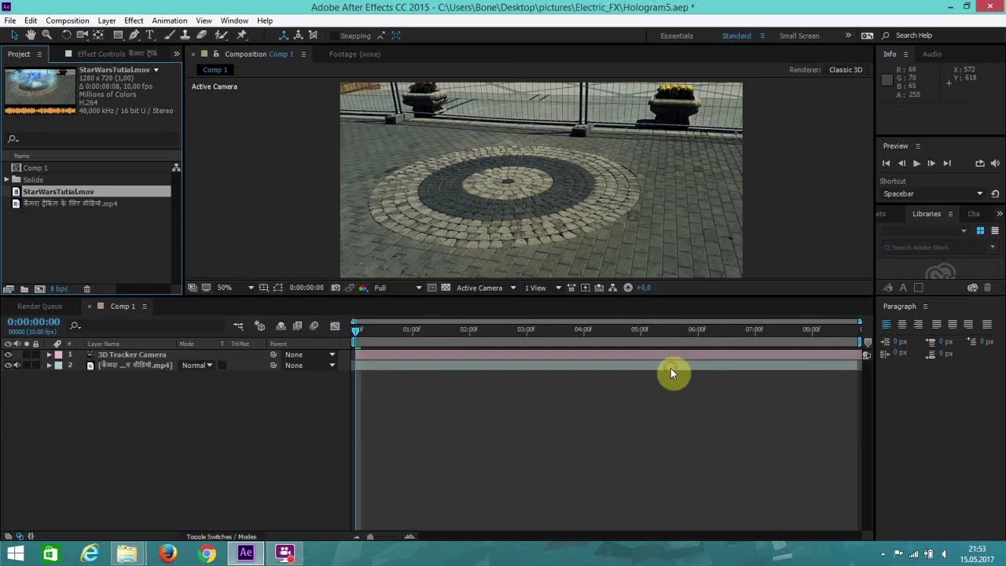
pyautogui.moveTo(670, 368); pyautogui.dragTo(670, 367)
pyautogui.click(104, 437)
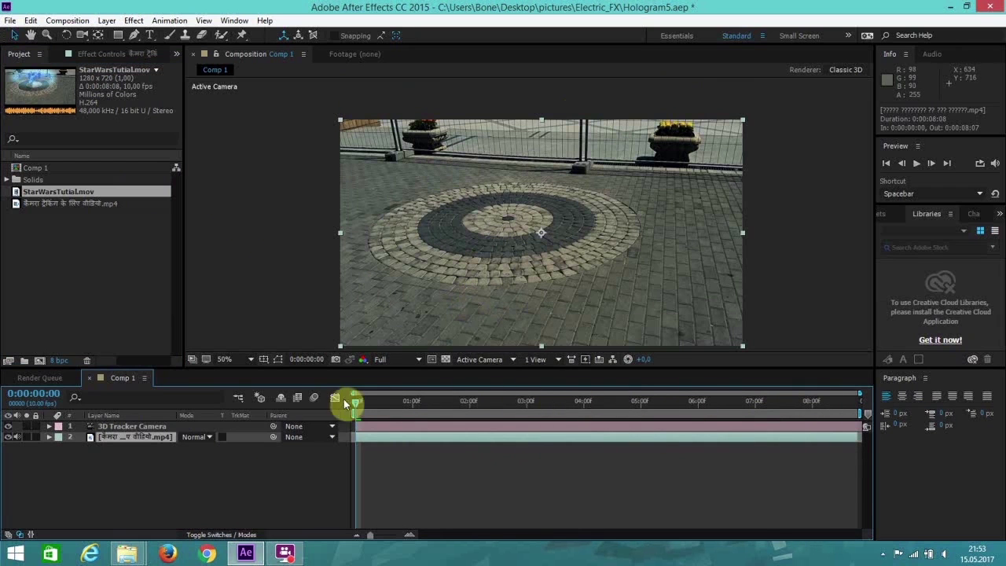
pyautogui.moveTo(366, 397); pyautogui.dragTo(375, 431)
pyautogui.click(413, 412)
pyautogui.moveTo(404, 409); pyautogui.dragTo(333, 411)
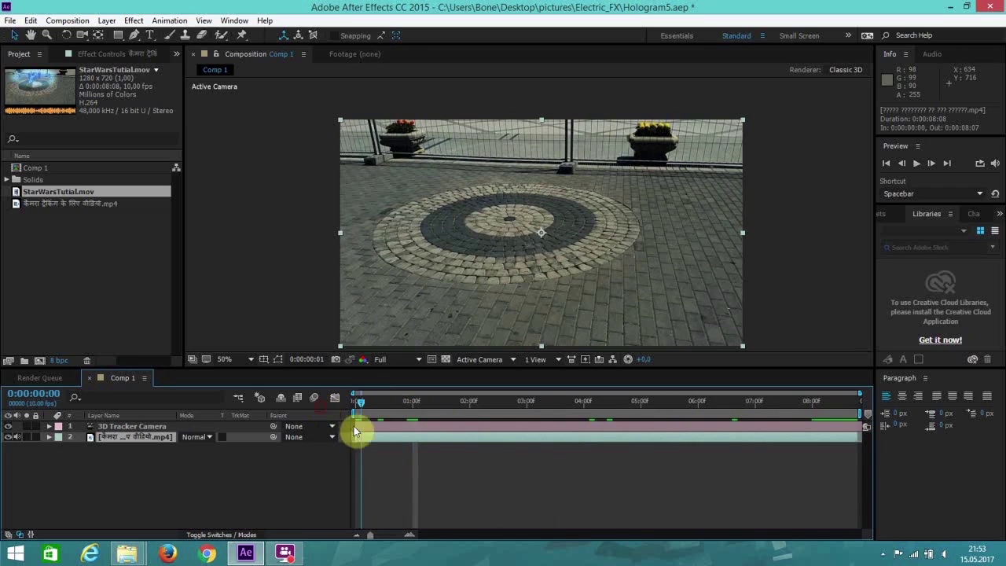
pyautogui.rightClick(378, 439)
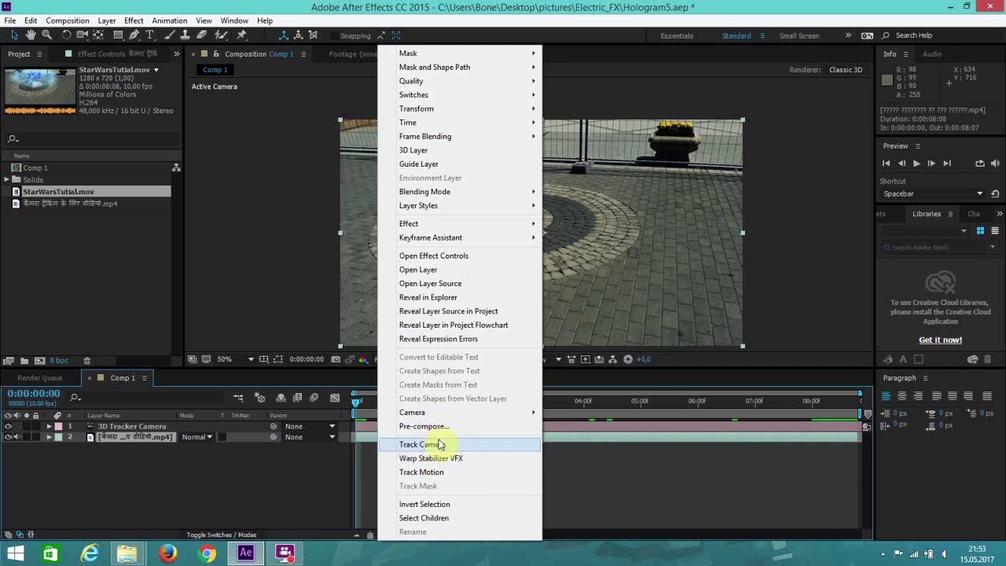
pyautogui.click(589, 435)
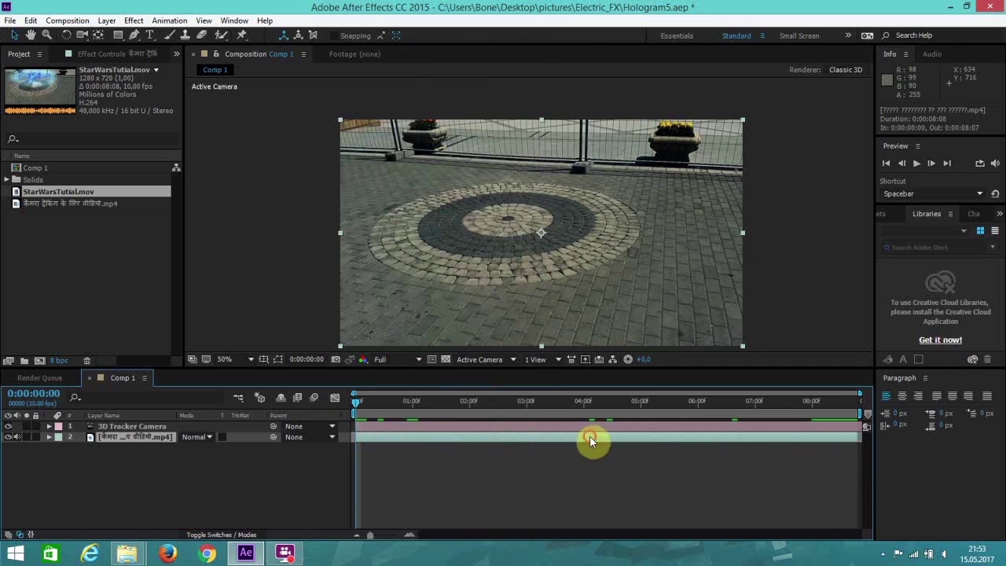
# Delete Curves and the effect below it from the footage layer, keeping only 3D Camera Tracker
pyautogui.click(118, 54)
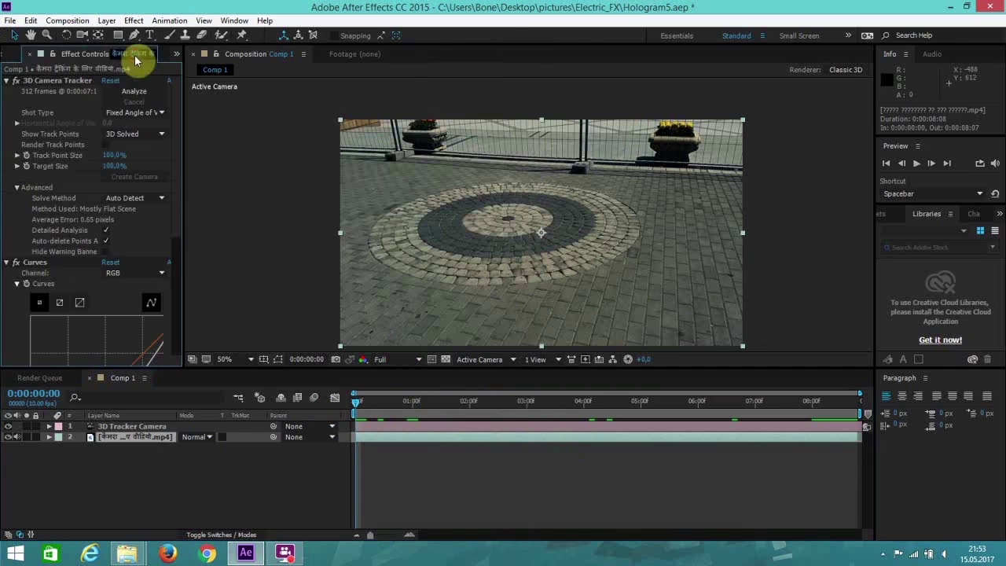
pyautogui.click(6, 81)
pyautogui.click(32, 92)
pyautogui.press('Delete')
pyautogui.click(38, 92)
pyautogui.press('Delete')
# Expand the 3D Camera Tracker effect and review its Advanced settings, including Detailed Analysis
pyautogui.click(18, 83)
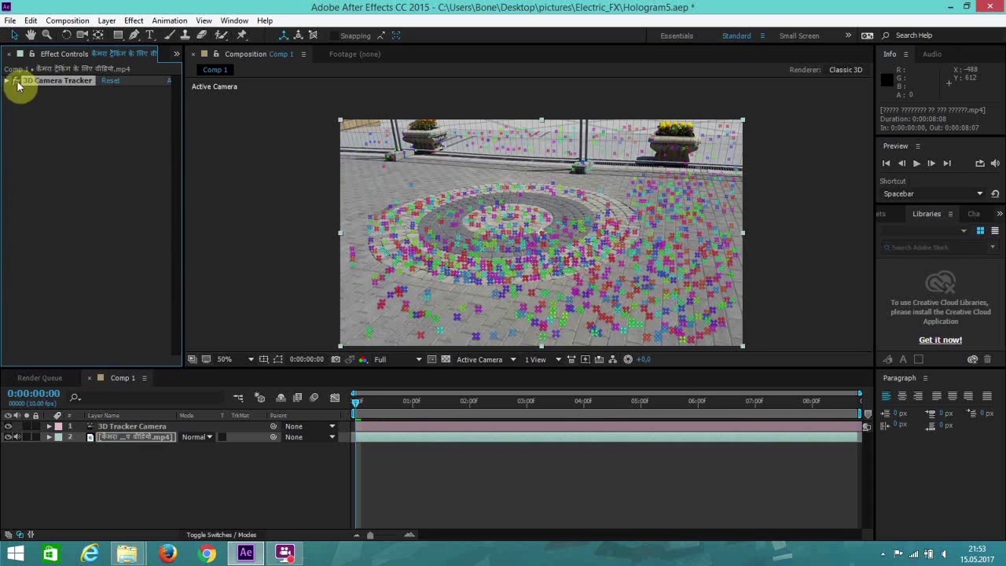
pyautogui.click(12, 89)
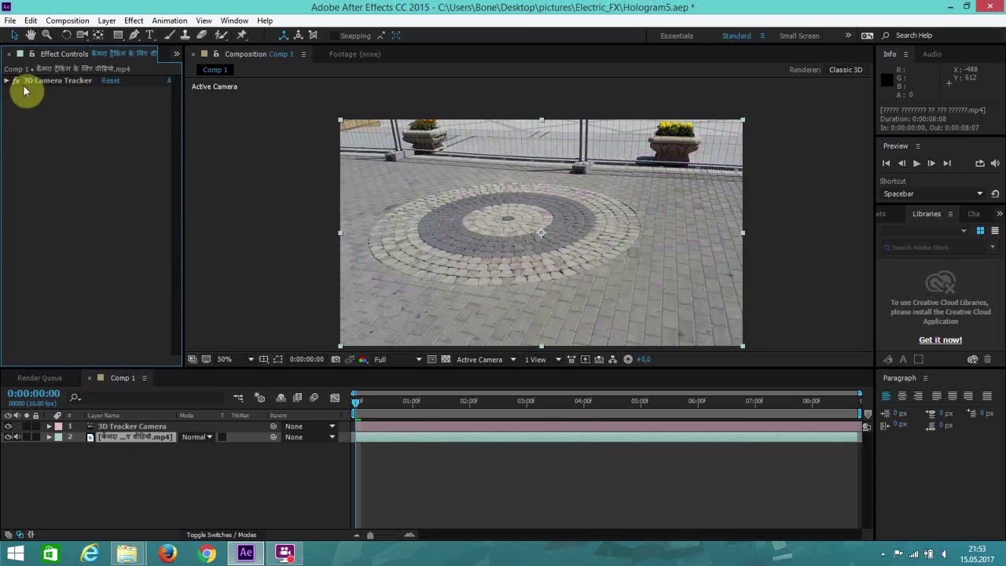
pyautogui.click(6, 81)
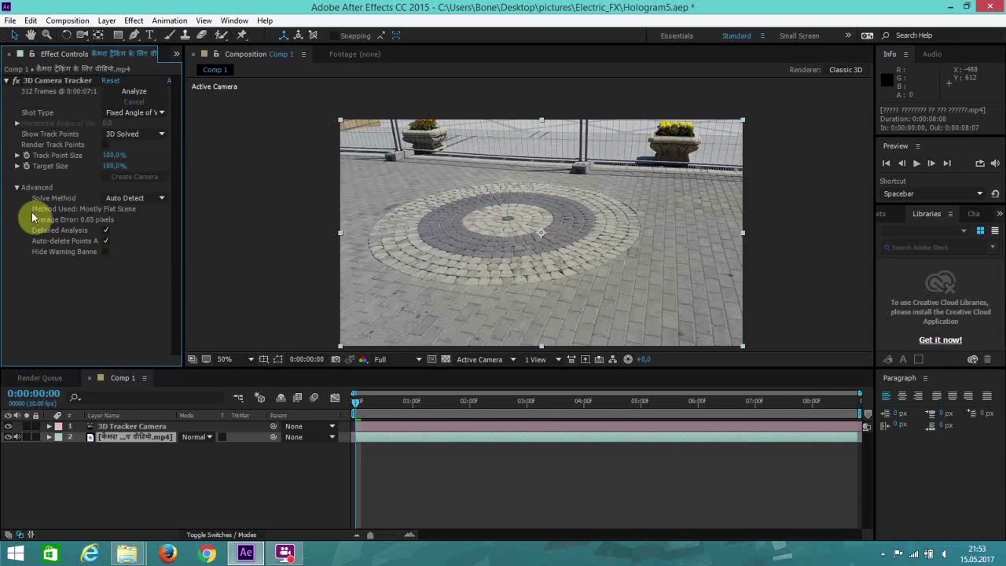
pyautogui.click(18, 189)
pyautogui.click(17, 190)
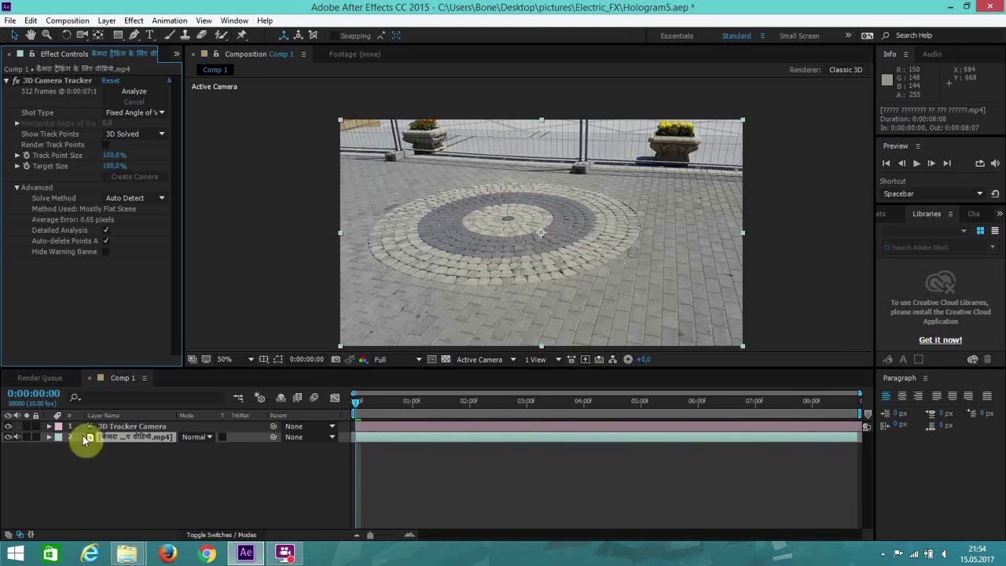
pyautogui.click(101, 229)
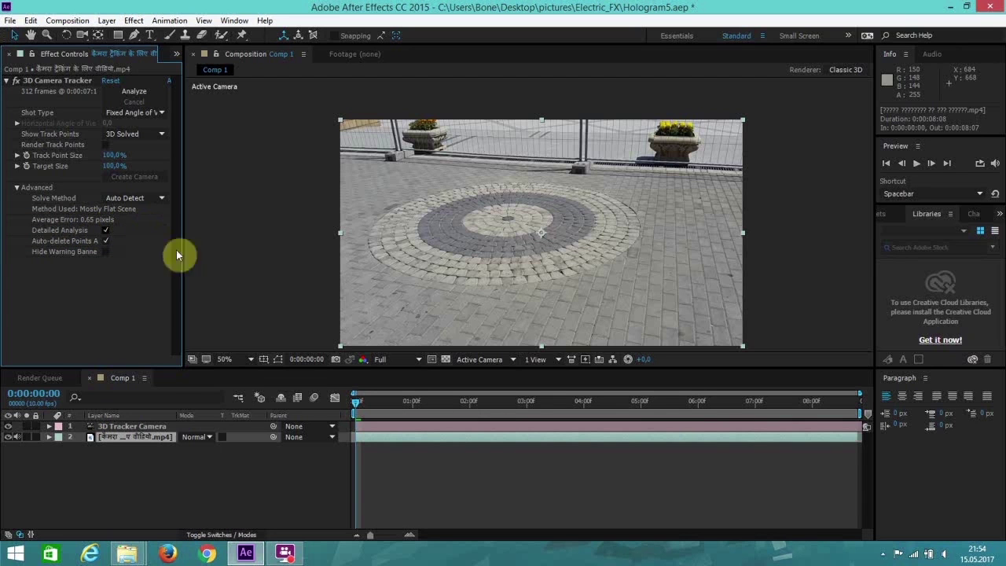
pyautogui.click(60, 81)
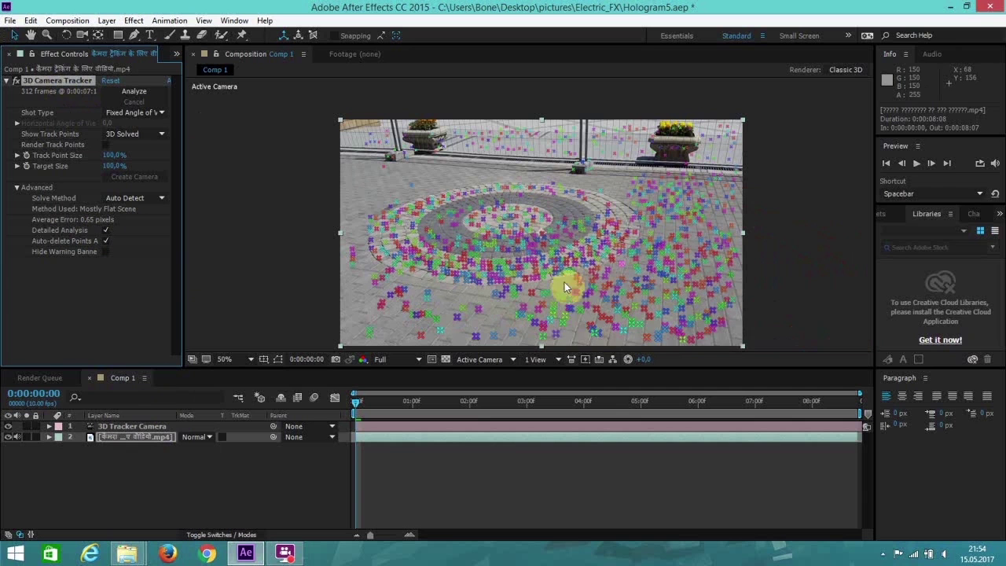
pyautogui.moveTo(572, 377); pyautogui.dragTo(602, 507)
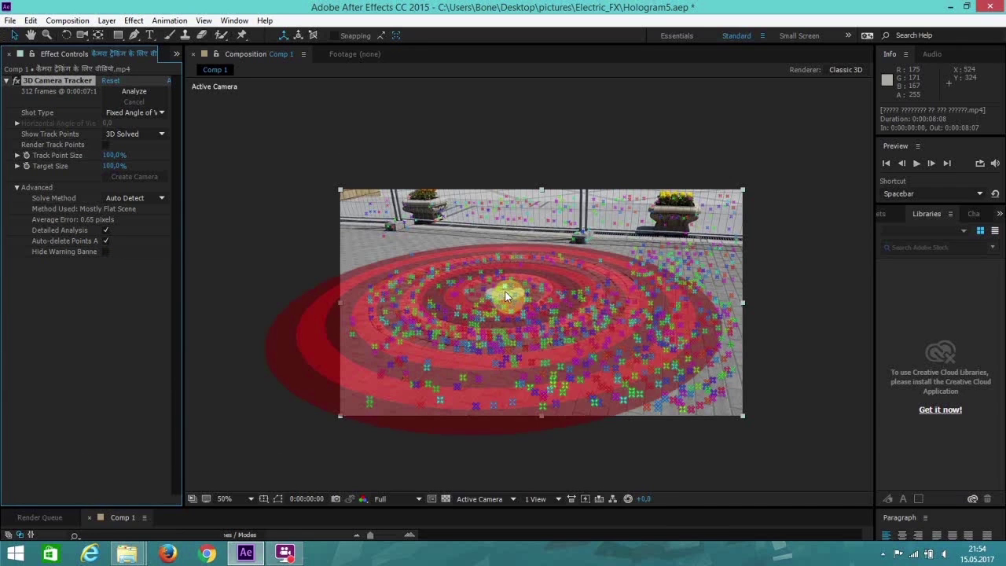
pyautogui.rightClick(506, 296)
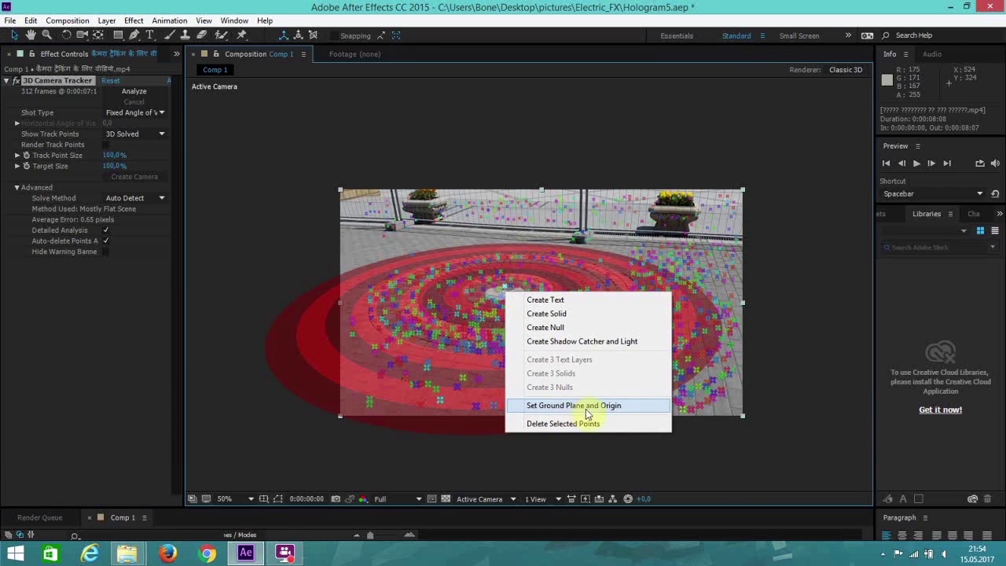
pyautogui.click(468, 120)
pyautogui.click(57, 82)
pyautogui.moveTo(434, 505); pyautogui.dragTo(436, 399)
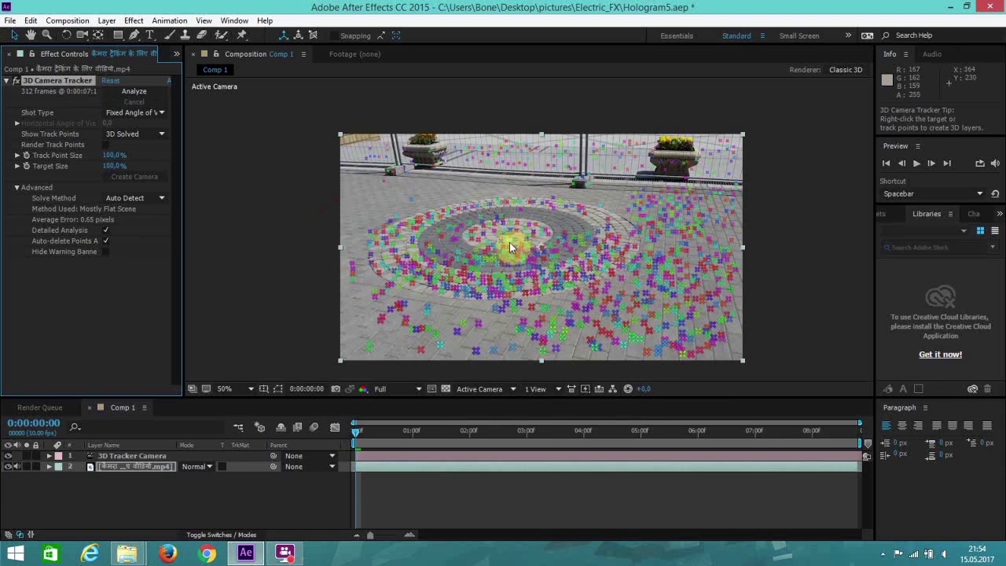
# Delete the existing 3D Tracker Camera layer and select the footage layer
pyautogui.click(135, 457)
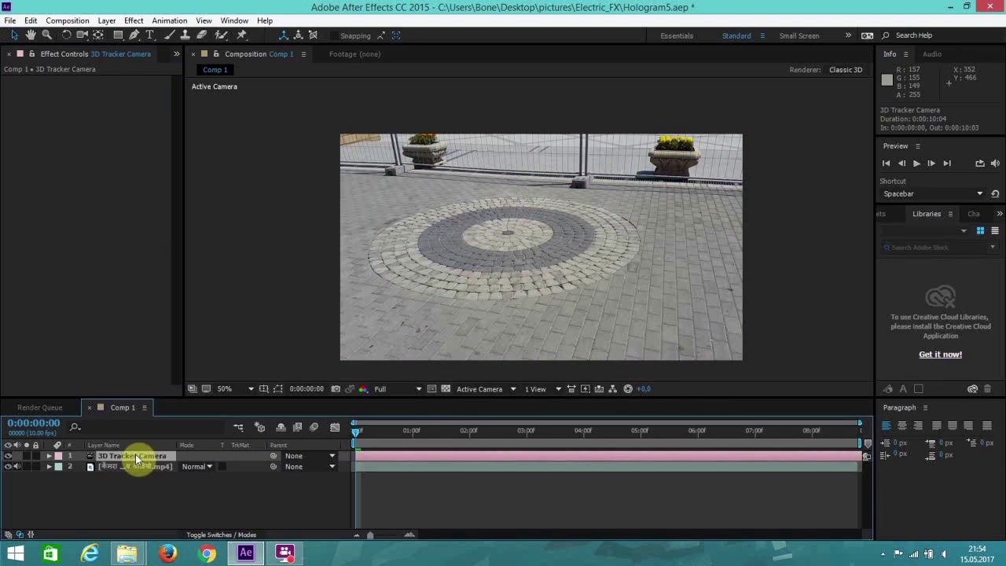
pyautogui.press('Delete')
pyautogui.click(138, 457)
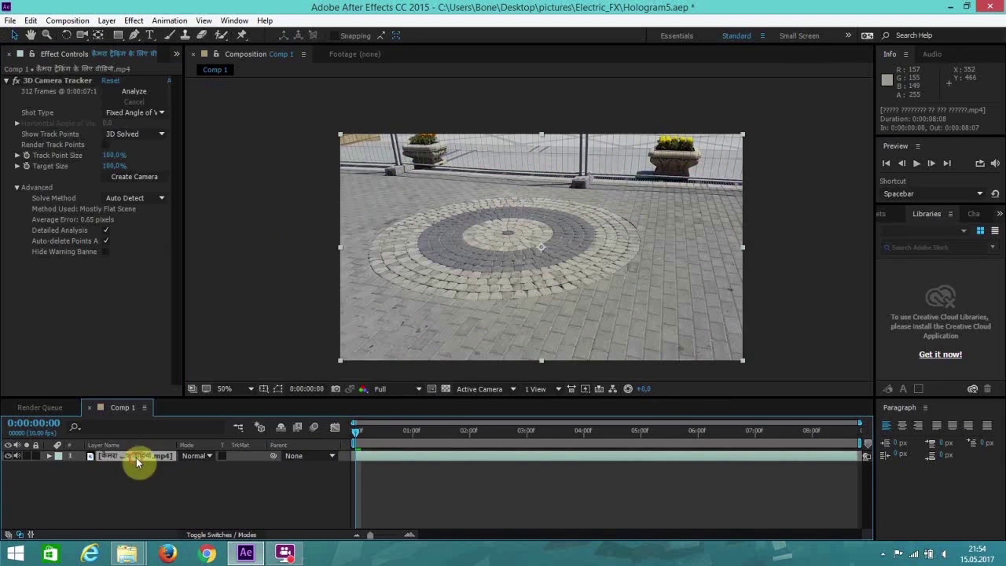
# Create a solid and camera from the 3D Camera Tracker target placed at the centre of the stone circle
pyautogui.click(55, 81)
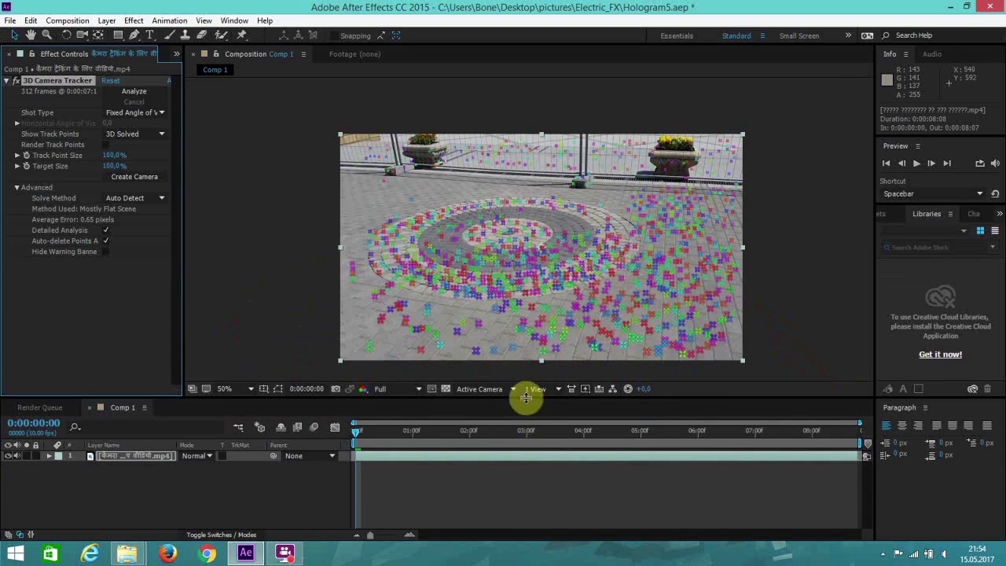
pyautogui.moveTo(525, 399); pyautogui.dragTo(527, 402)
pyautogui.moveTo(573, 517); pyautogui.dragTo(572, 522)
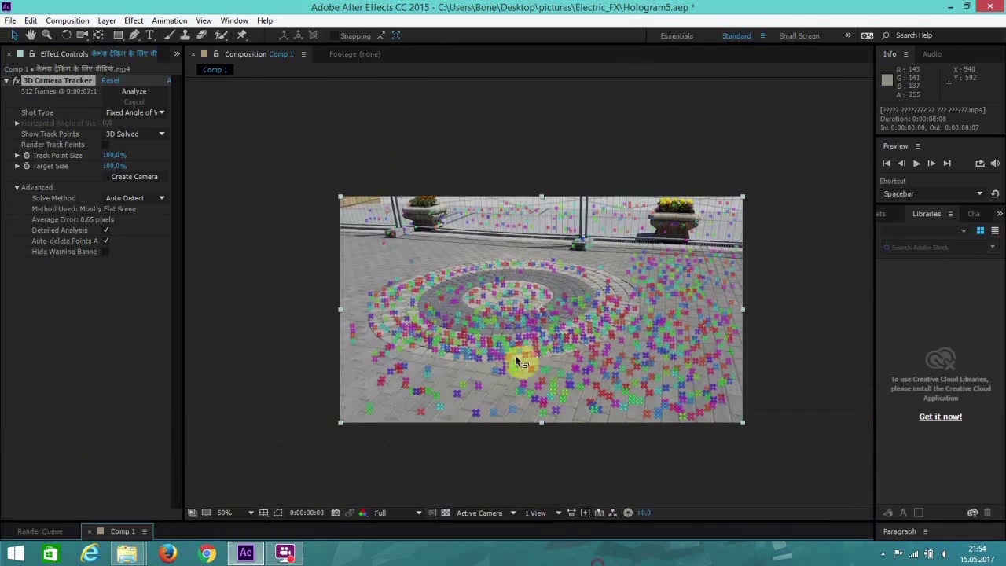
pyautogui.scroll(1, 492, 312)
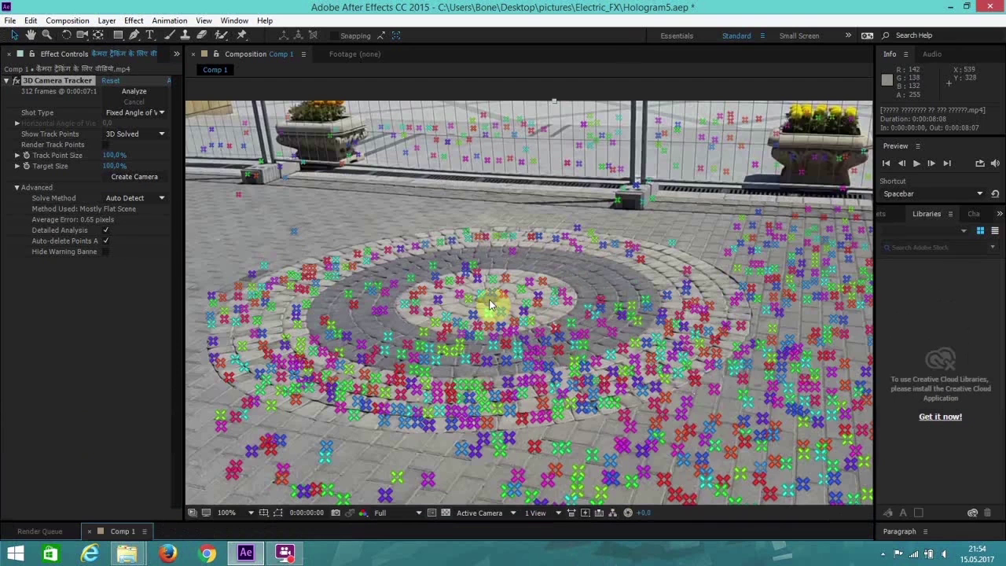
pyautogui.rightClick(489, 303)
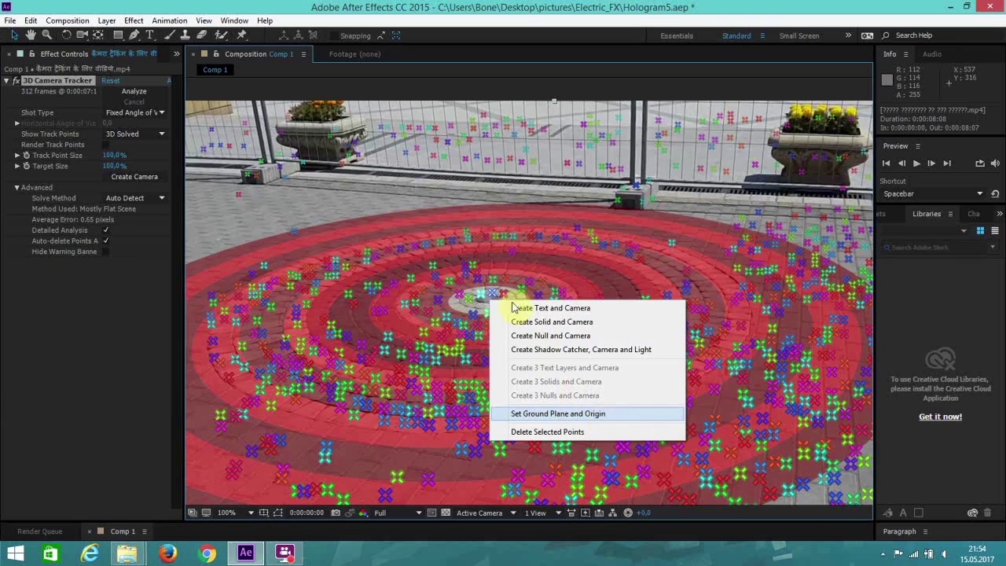
pyautogui.click(487, 301)
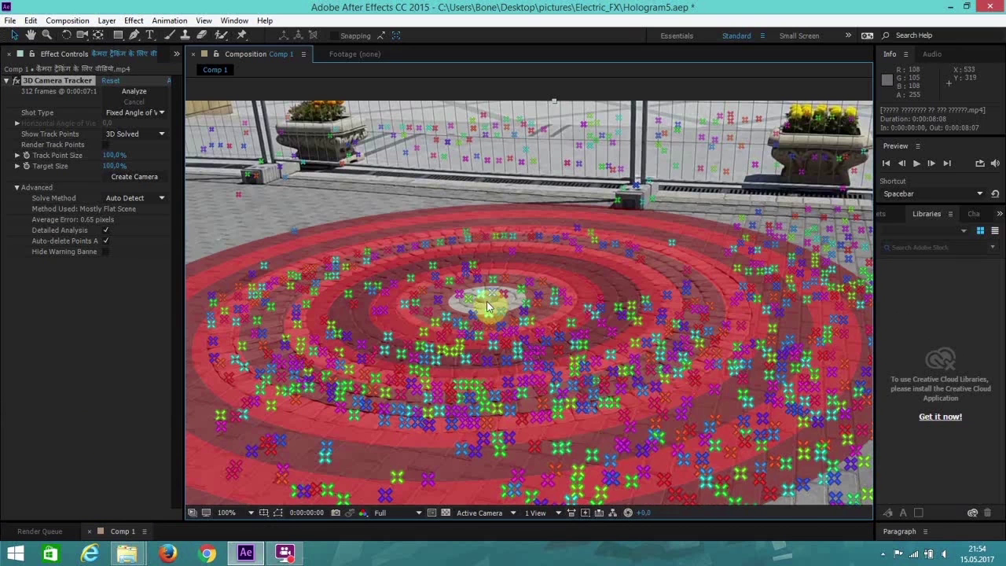
pyautogui.rightClick(487, 305)
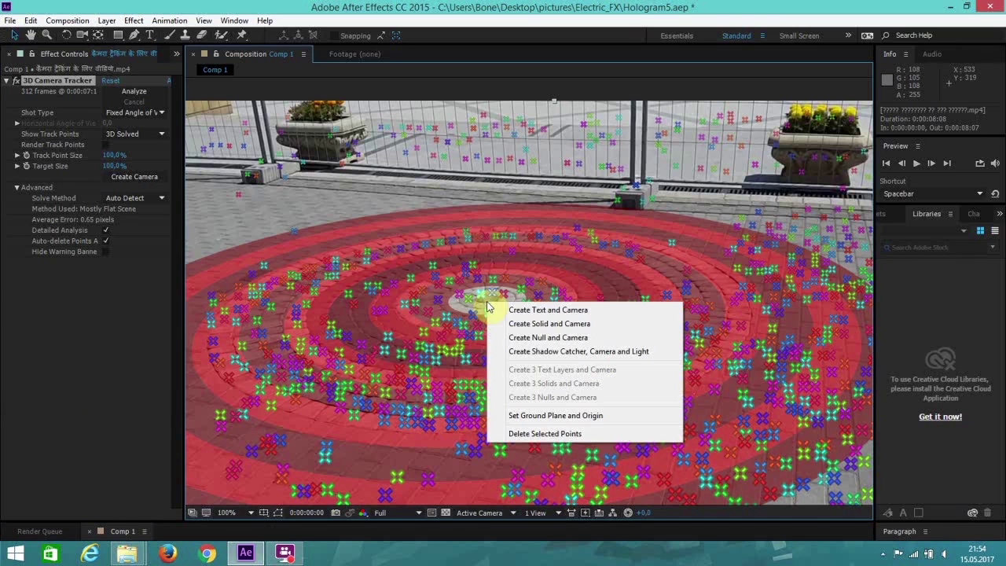
pyautogui.click(588, 325)
# Enlarge the timeline to inspect the new camera and solid layers, and select the solid layer
pyautogui.moveTo(671, 522); pyautogui.dragTo(652, 343)
pyautogui.click(131, 397)
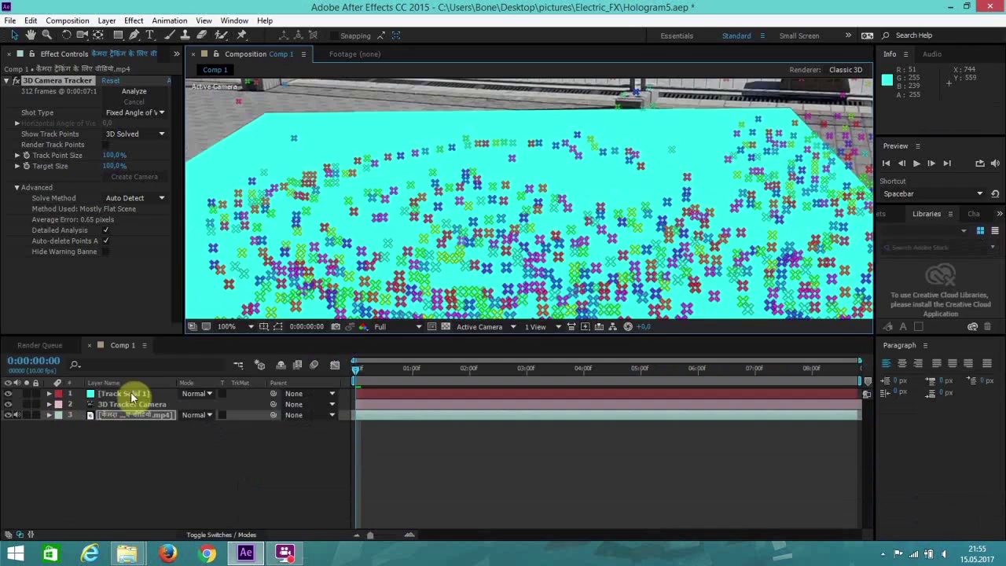
pyautogui.click(116, 404)
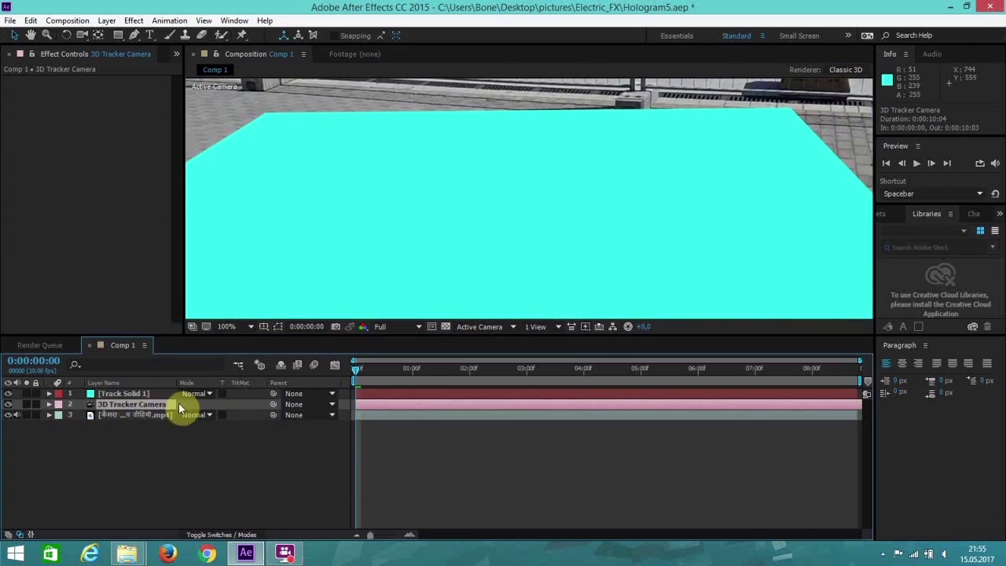
pyautogui.click(107, 395)
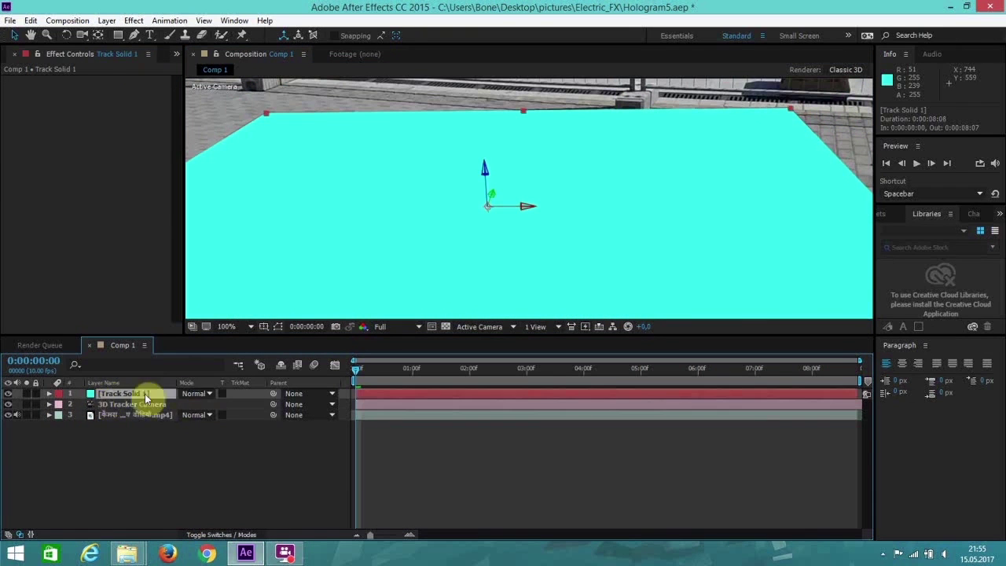
# Preview the solid's tracking with the composition fitted to the viewer, and return to the first frame
pyautogui.moveTo(493, 335); pyautogui.dragTo(527, 460)
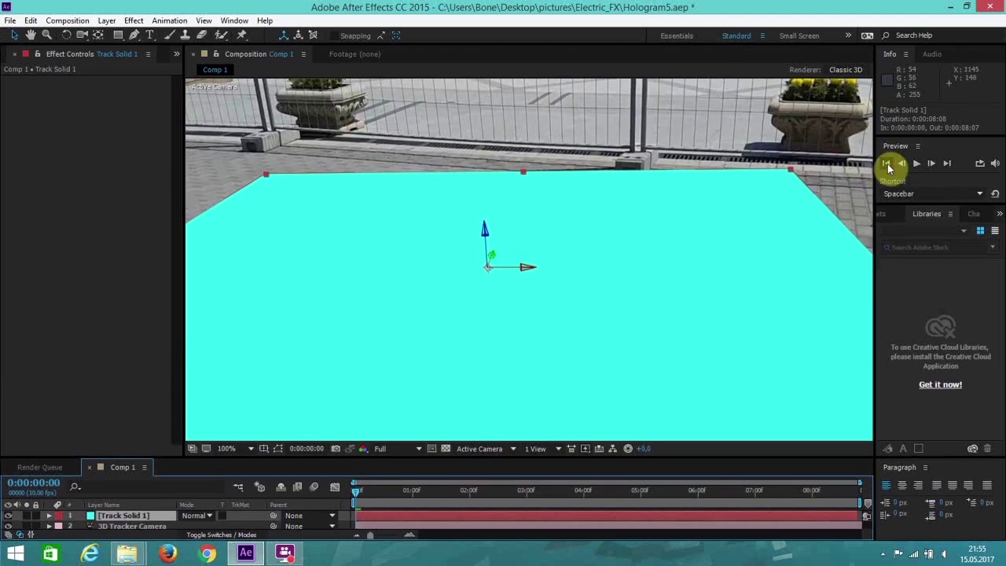
pyautogui.click(914, 164)
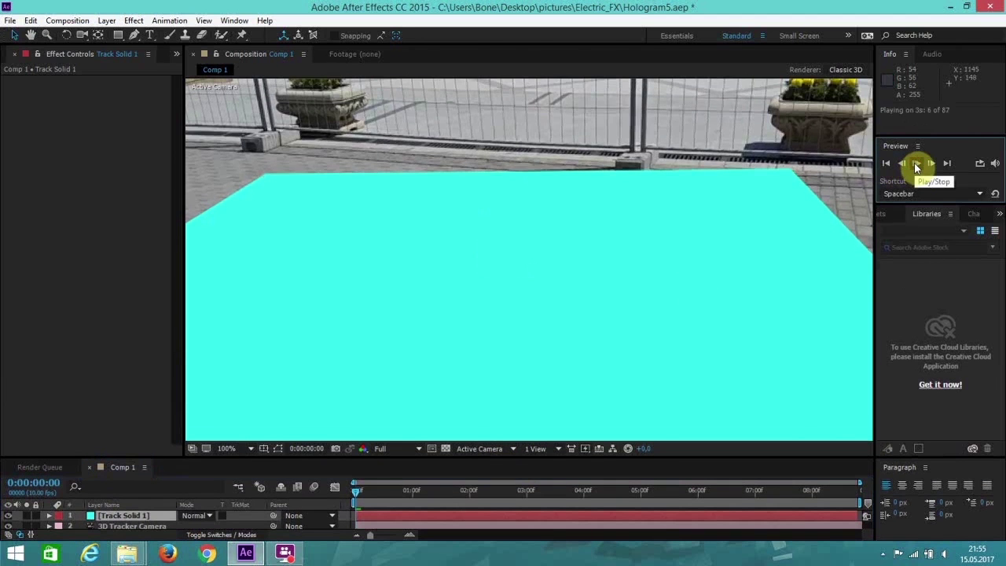
pyautogui.click(232, 448)
pyautogui.click(252, 236)
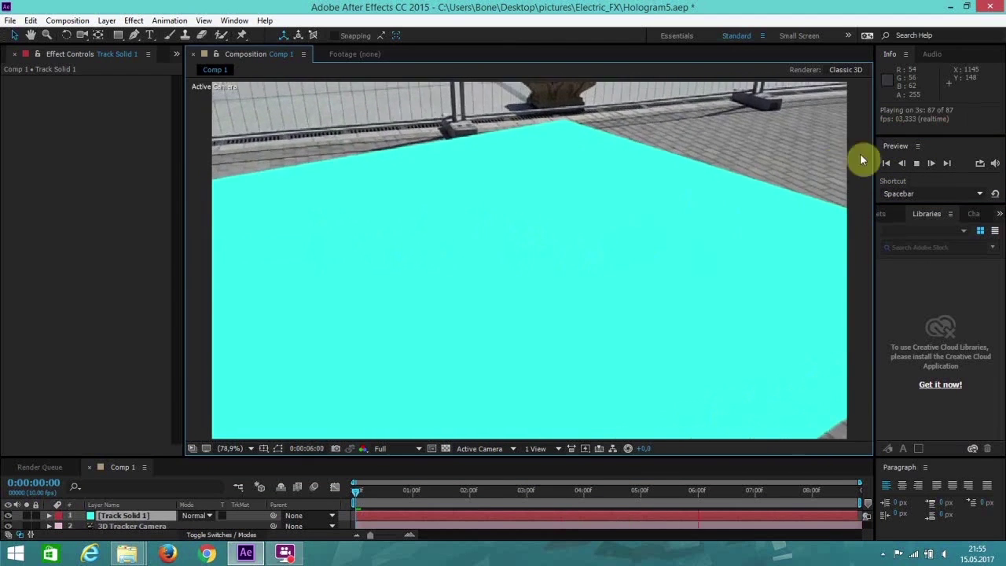
pyautogui.click(917, 163)
pyautogui.click(888, 167)
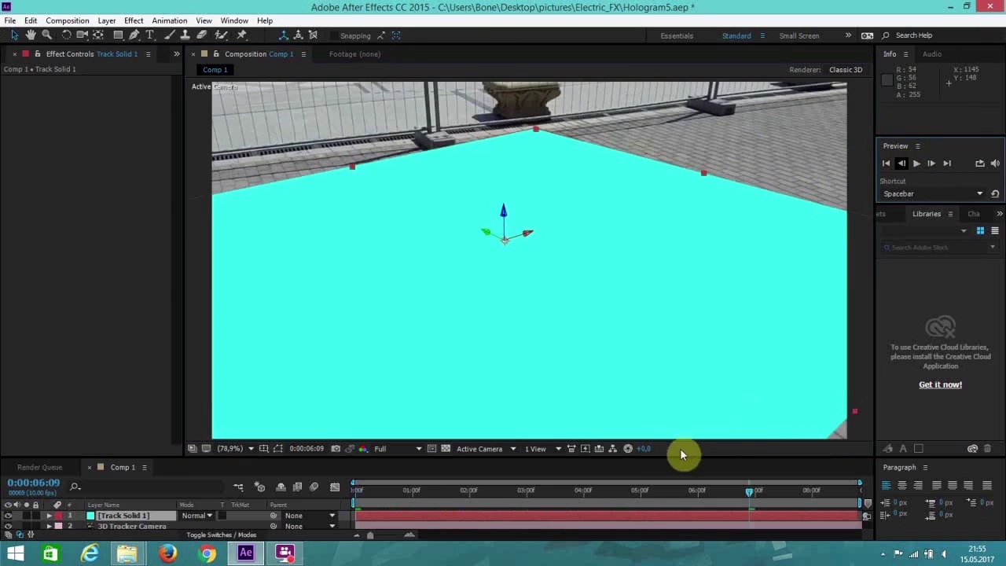
pyautogui.moveTo(680, 456); pyautogui.dragTo(658, 339)
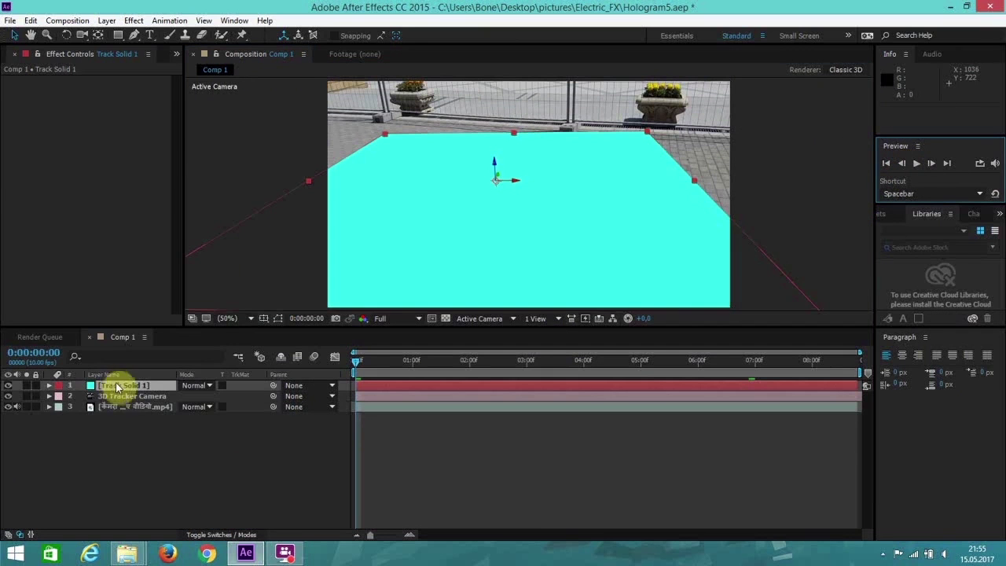
# Create a new black solid layer of 1280 × 720 px above the track solid
pyautogui.click(108, 20)
pyautogui.moveTo(121, 35)
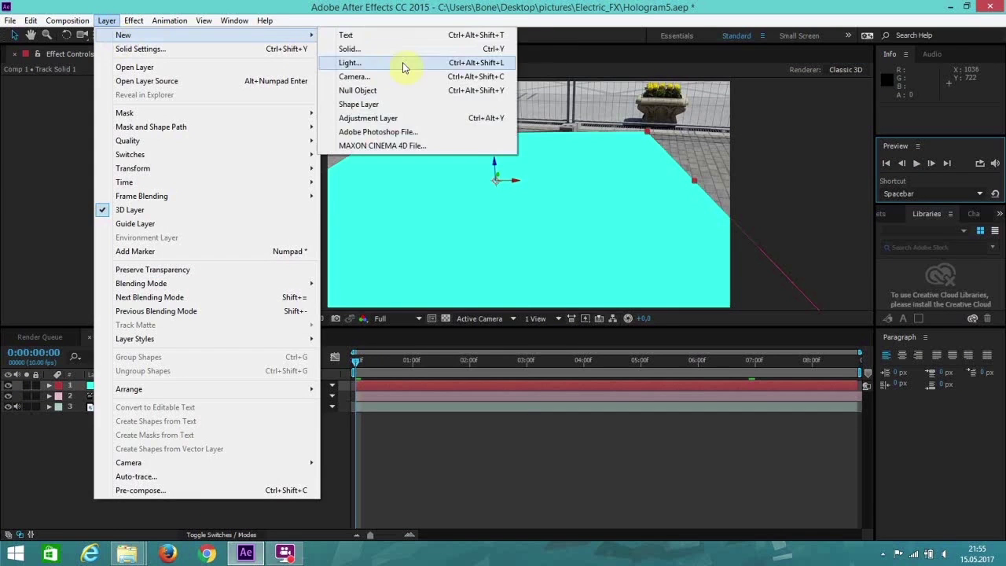
pyautogui.click(404, 48)
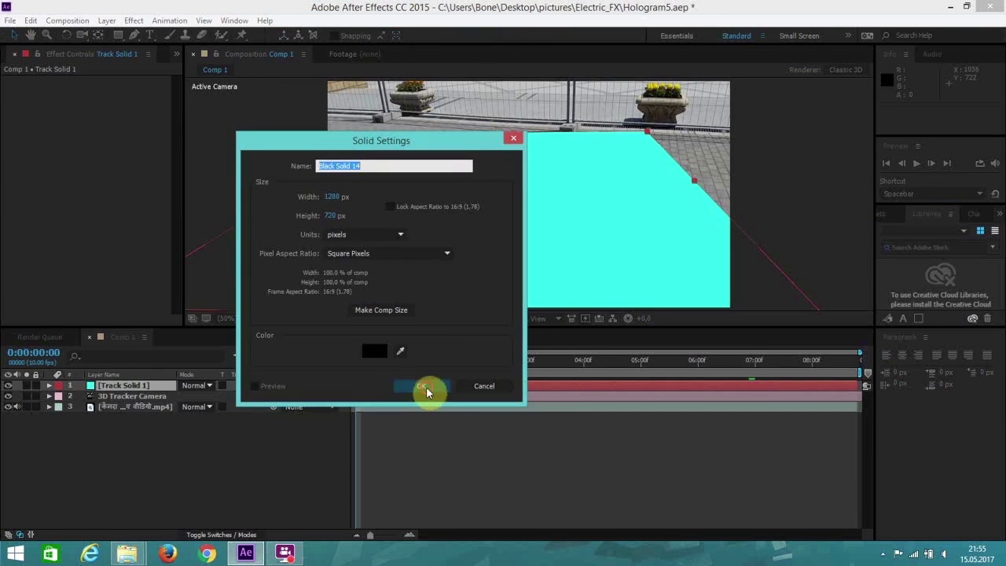
pyautogui.click(425, 388)
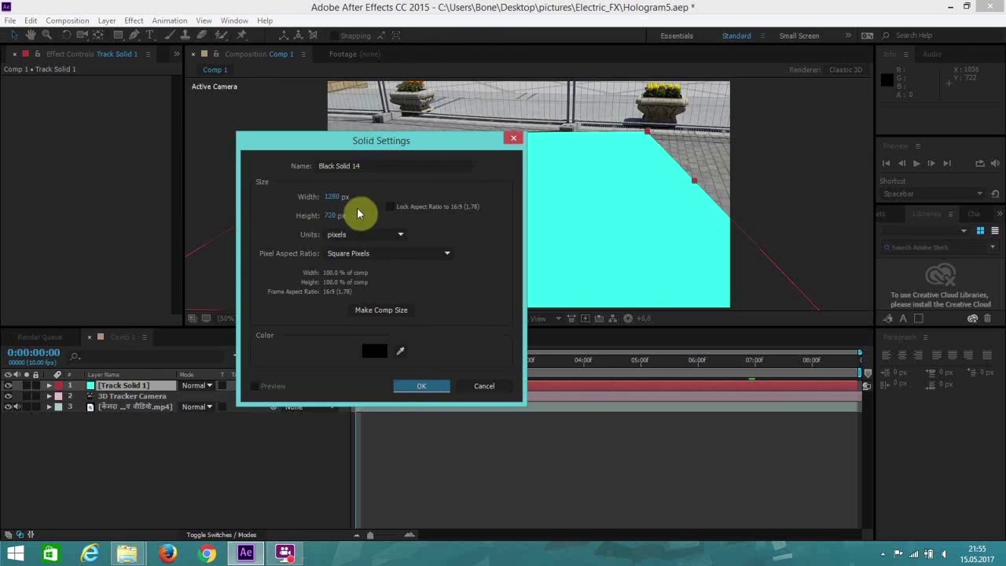
pyautogui.click(421, 385)
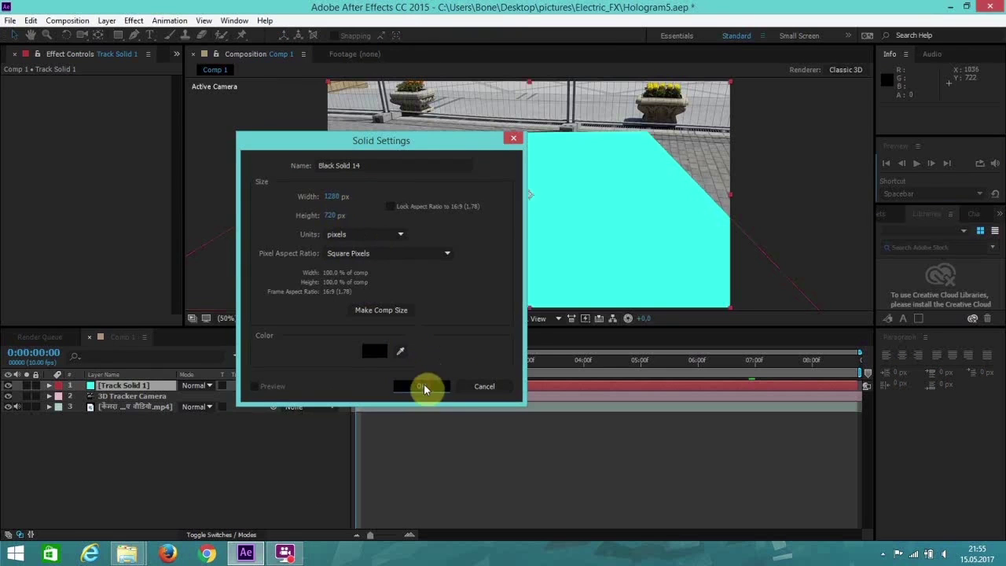
# Apply the Video Copilot Element effect to the black solid
pyautogui.click(132, 21)
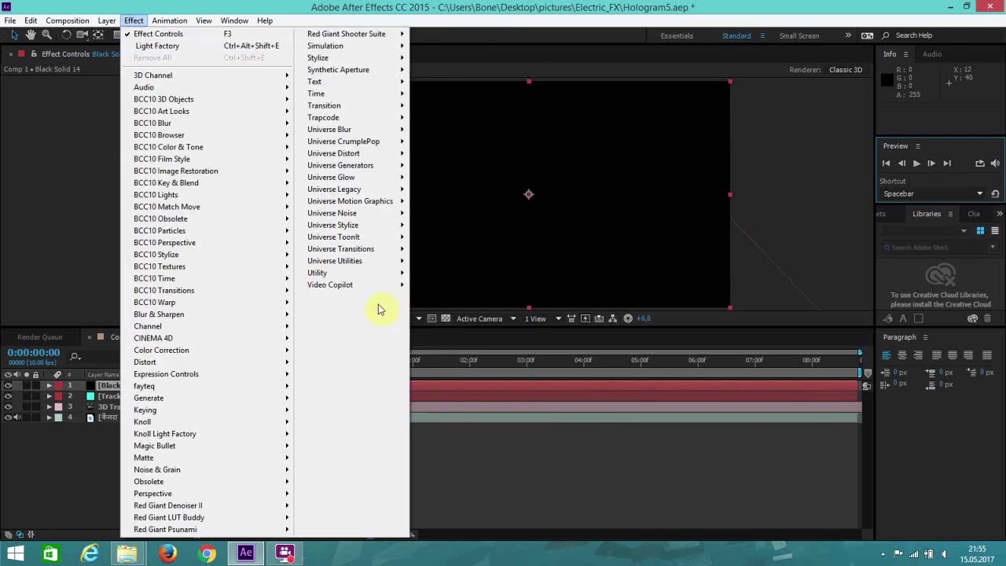
pyautogui.moveTo(397, 284)
pyautogui.click(453, 288)
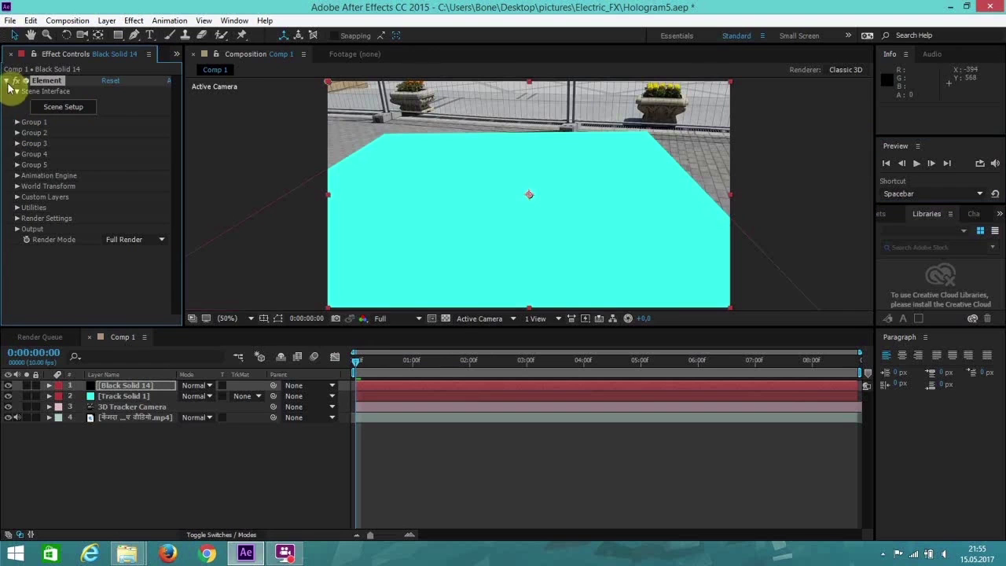
# Set the Replicator shape in Element's Group 1 Particle Replicator to Plane
pyautogui.click(17, 123)
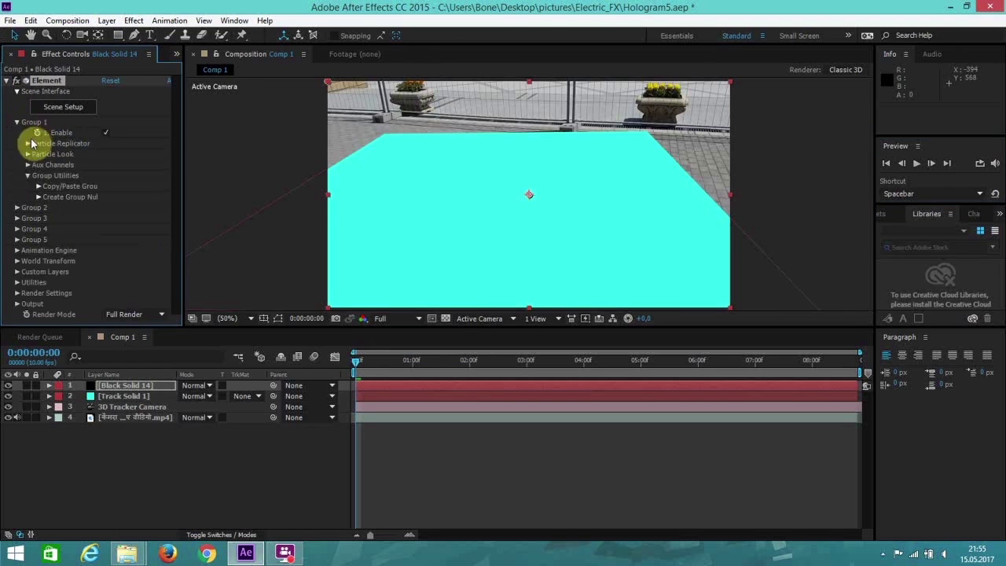
pyautogui.click(27, 145)
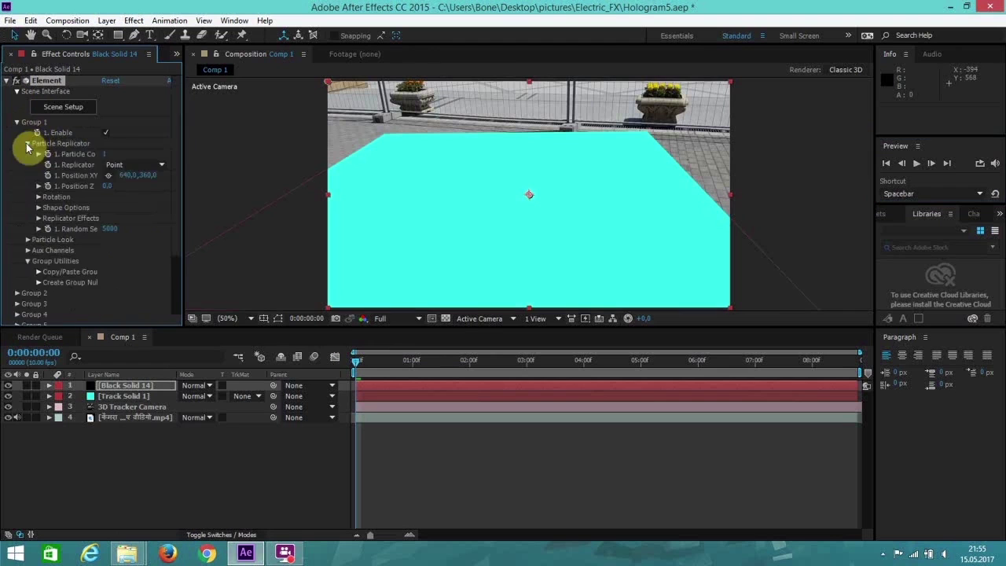
pyautogui.click(114, 165)
pyautogui.click(165, 207)
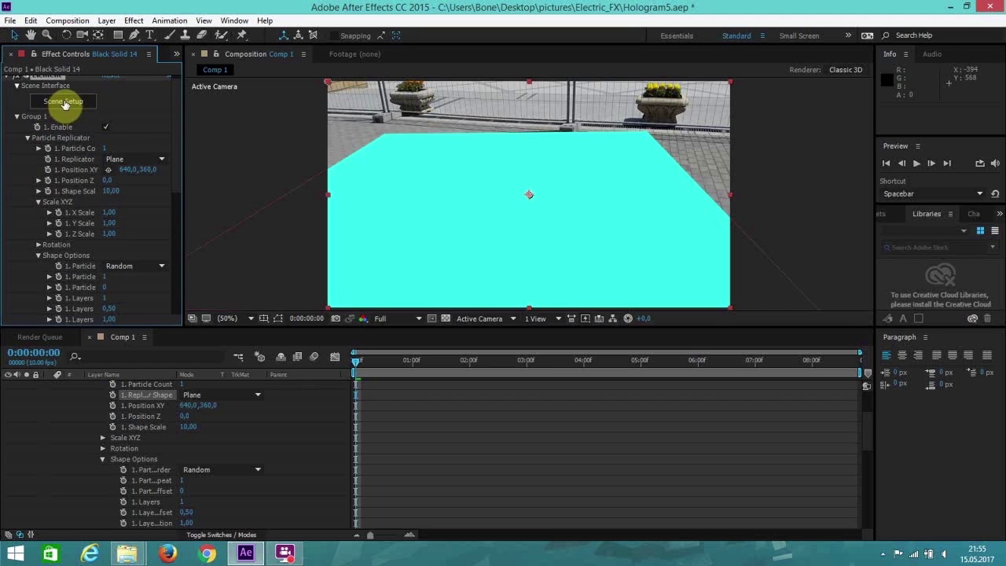
# Add the XWing model from Star_Wars_Pack to the Element scene, check it in the preview and accept the scene setup
pyautogui.click(76, 105)
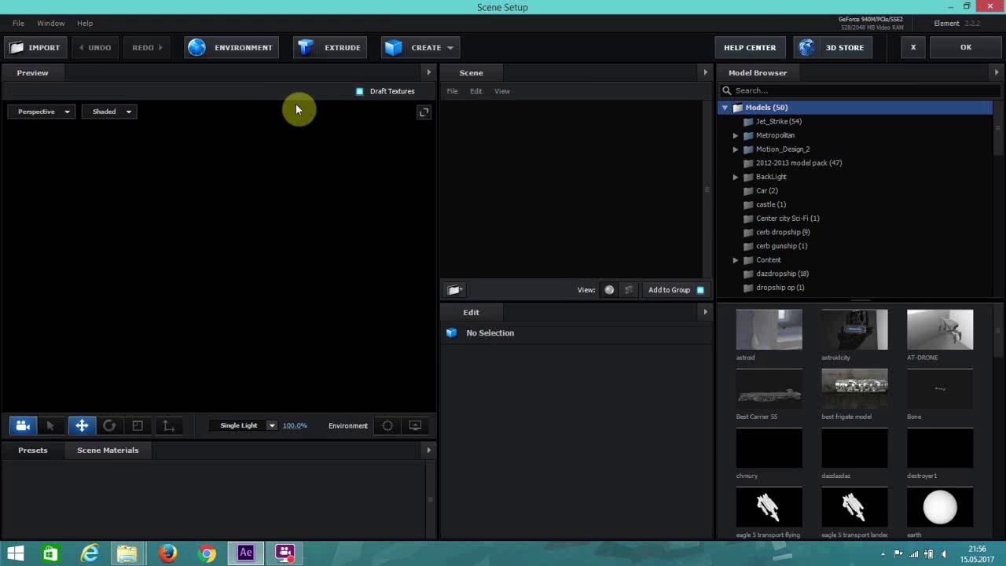
pyautogui.moveTo(995, 122); pyautogui.dragTo(988, 234)
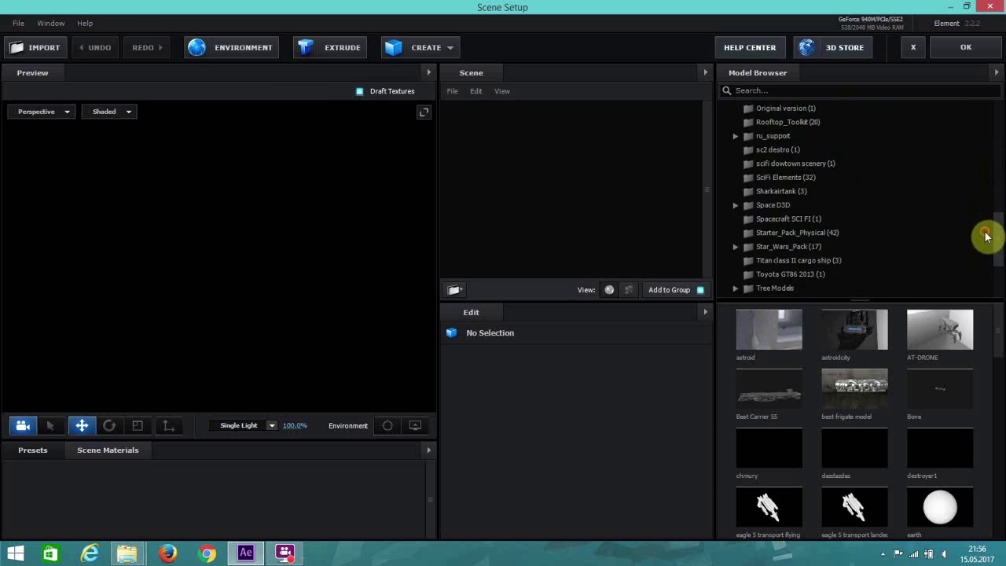
pyautogui.doubleClick(788, 251)
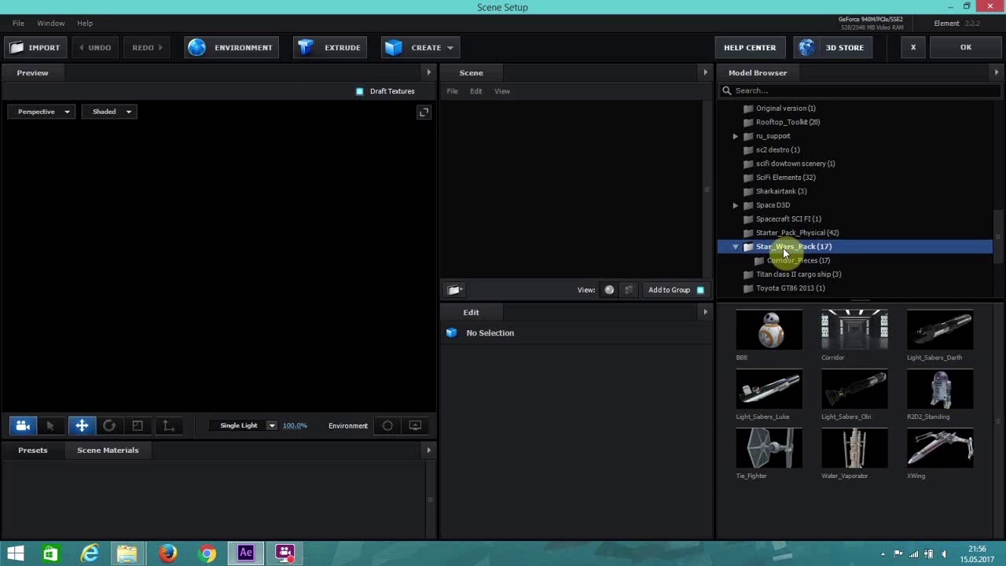
pyautogui.click(937, 468)
pyautogui.moveTo(274, 299); pyautogui.dragTo(378, 291)
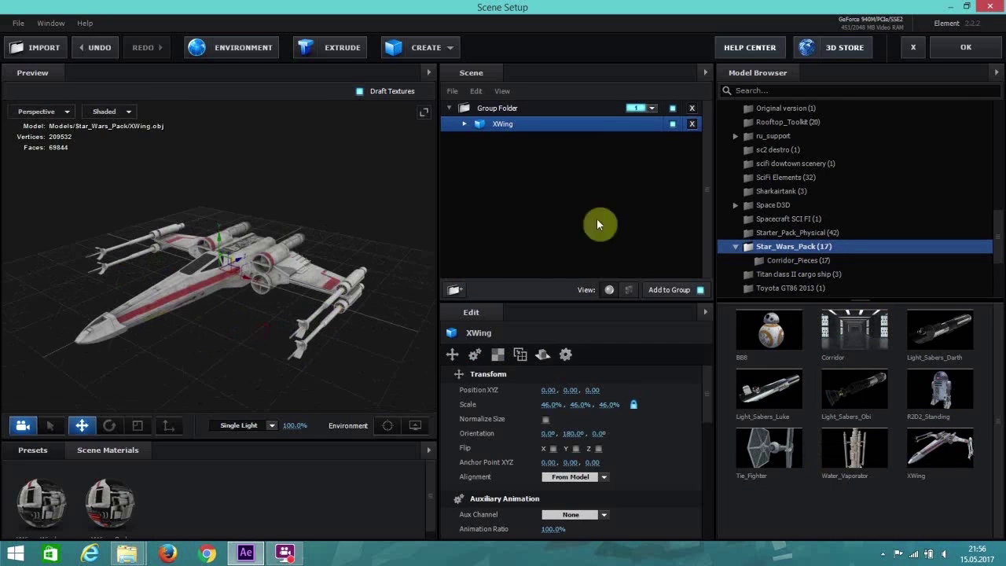
pyautogui.click(953, 53)
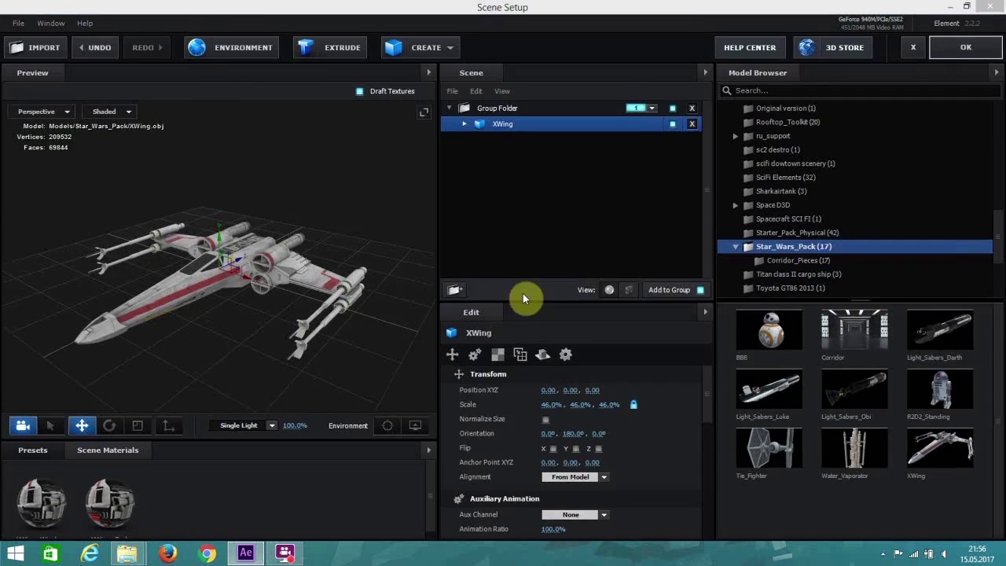
# Collapse the black solid's properties, hide the Track Solid 1 layer and reveal its Position property
pyautogui.scroll(3, 246, 421)
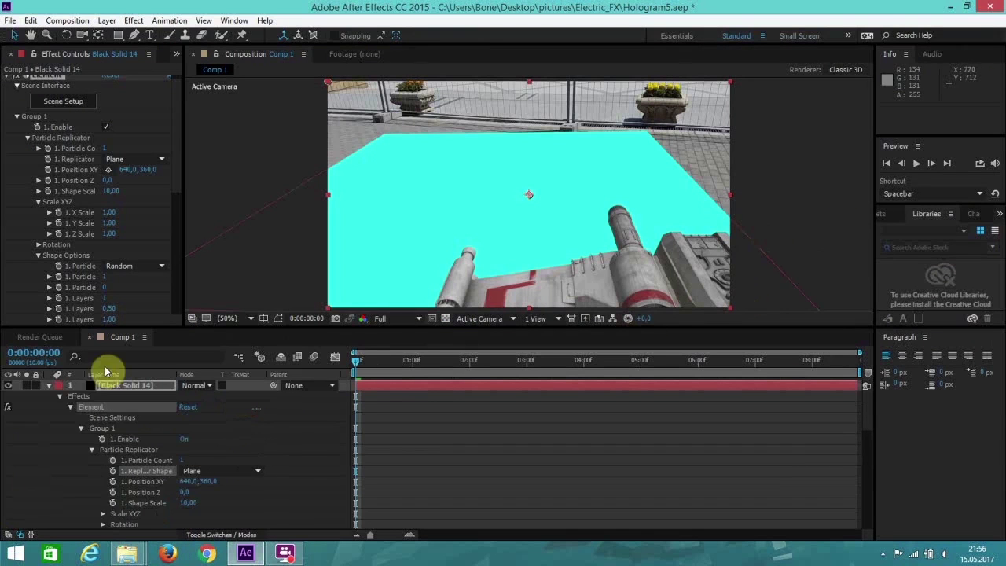
pyautogui.click(48, 387)
pyautogui.click(48, 388)
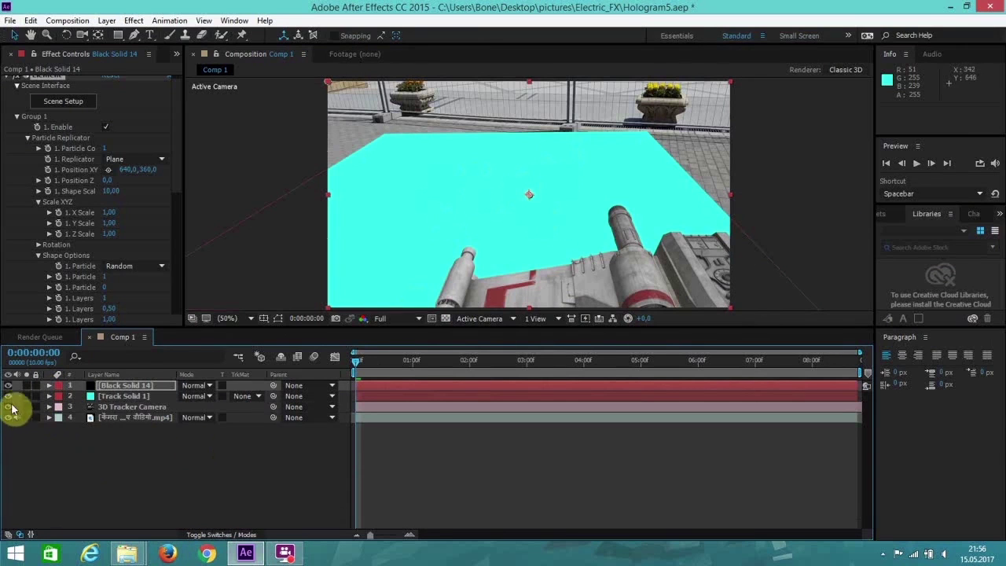
pyautogui.click(118, 396)
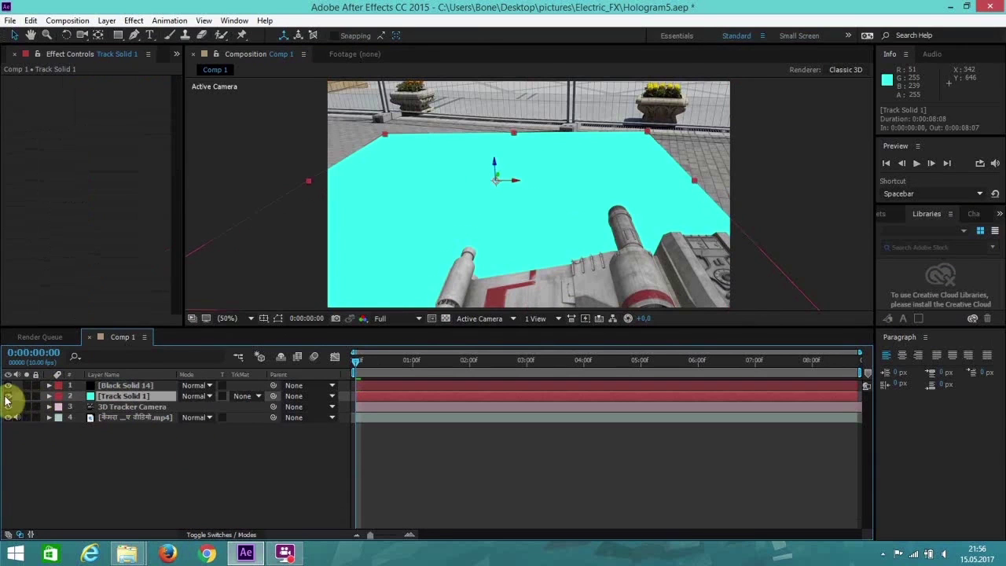
pyautogui.click(8, 397)
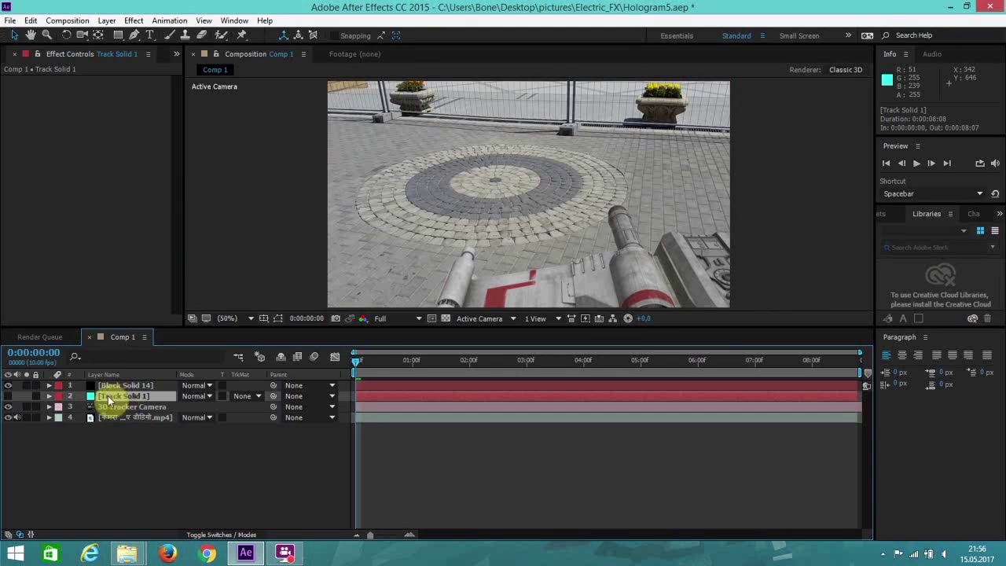
pyautogui.press('p')
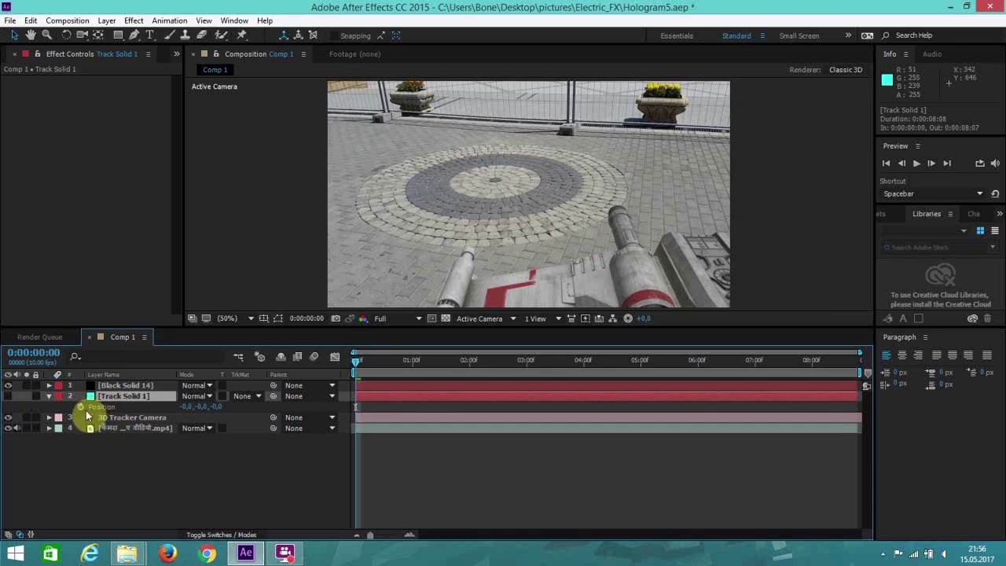
# Create a group null for Group 1 from the Element effect's Group Utilities on the black solid
pyautogui.click(103, 386)
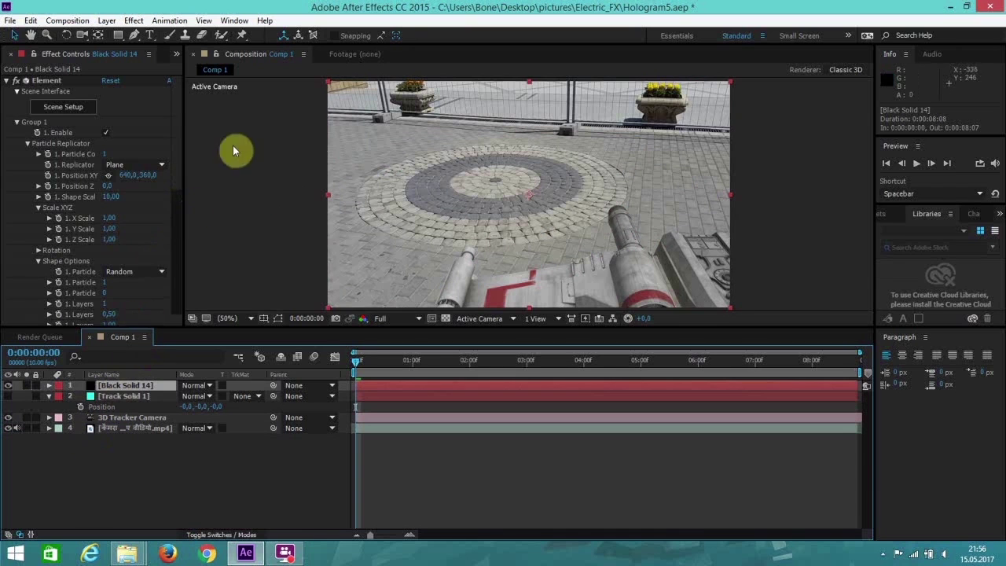
pyautogui.scroll(-5, 175, 142)
pyautogui.scroll(5, 175, 169)
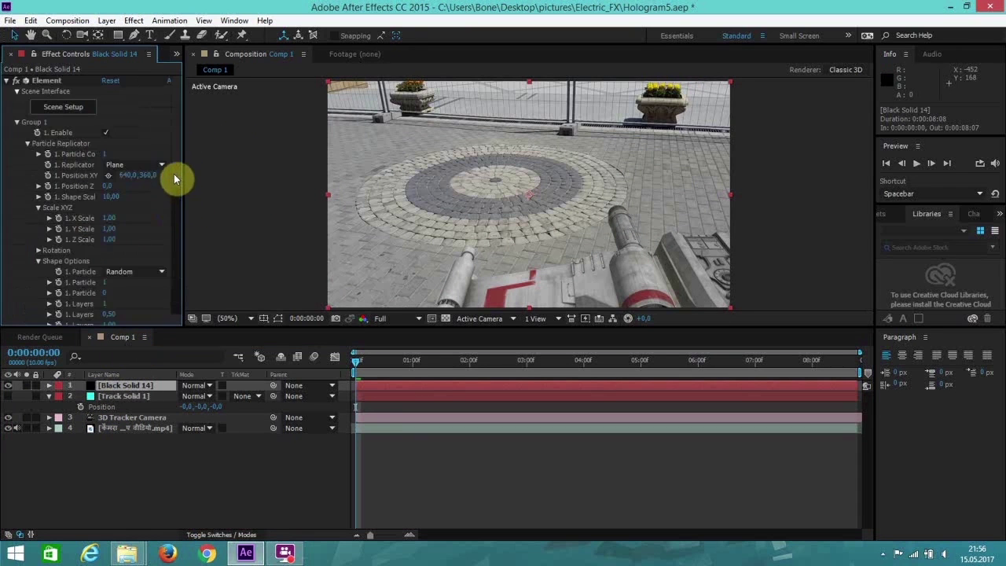
pyautogui.scroll(-4, 173, 204)
pyautogui.scroll(-2, 163, 275)
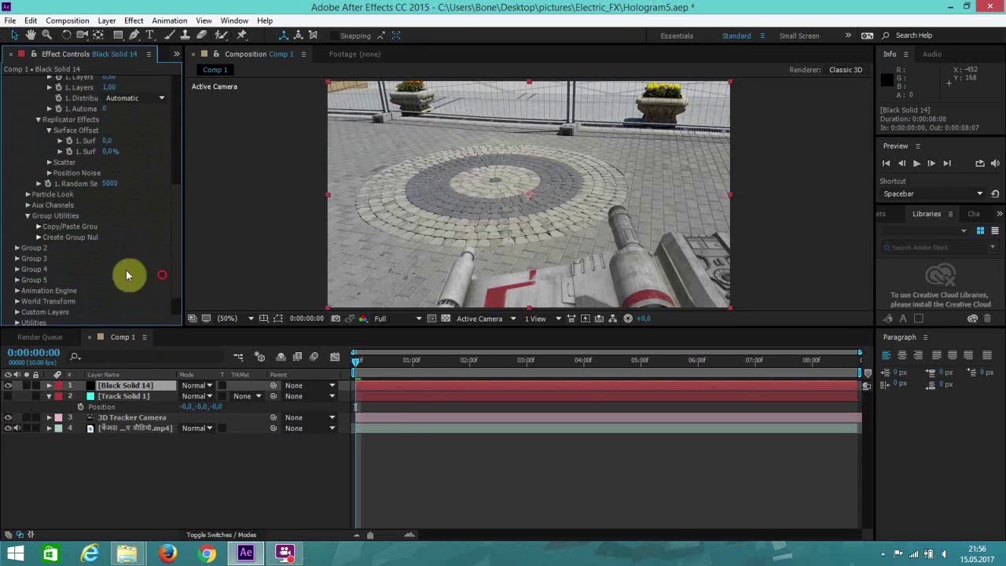
pyautogui.click(38, 238)
pyautogui.click(69, 251)
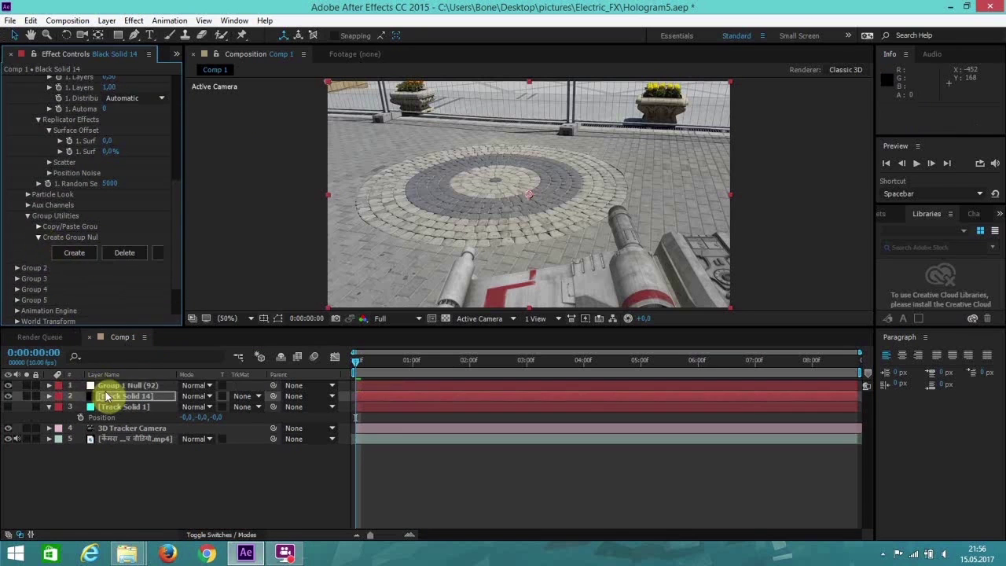
# Copy the Position of Track Solid 1 and paste it onto the Position of the Group 1 null
pyautogui.click(132, 385)
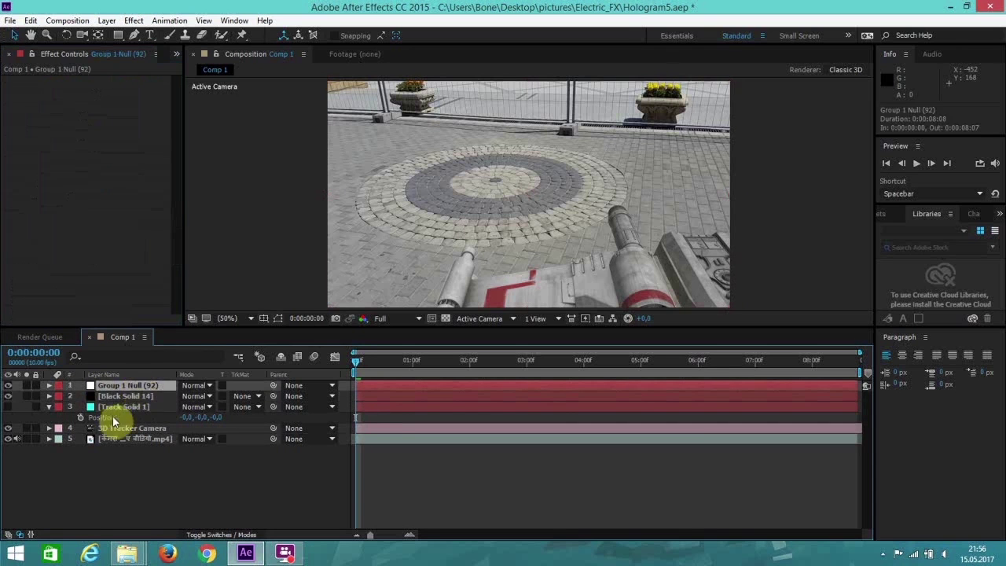
pyautogui.click(124, 396)
pyautogui.click(122, 408)
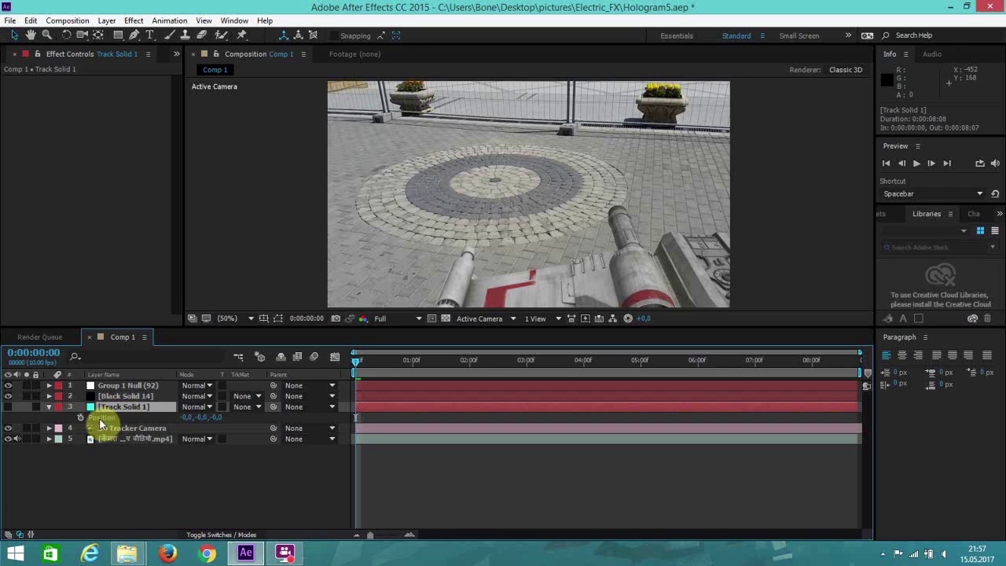
pyautogui.click(31, 21)
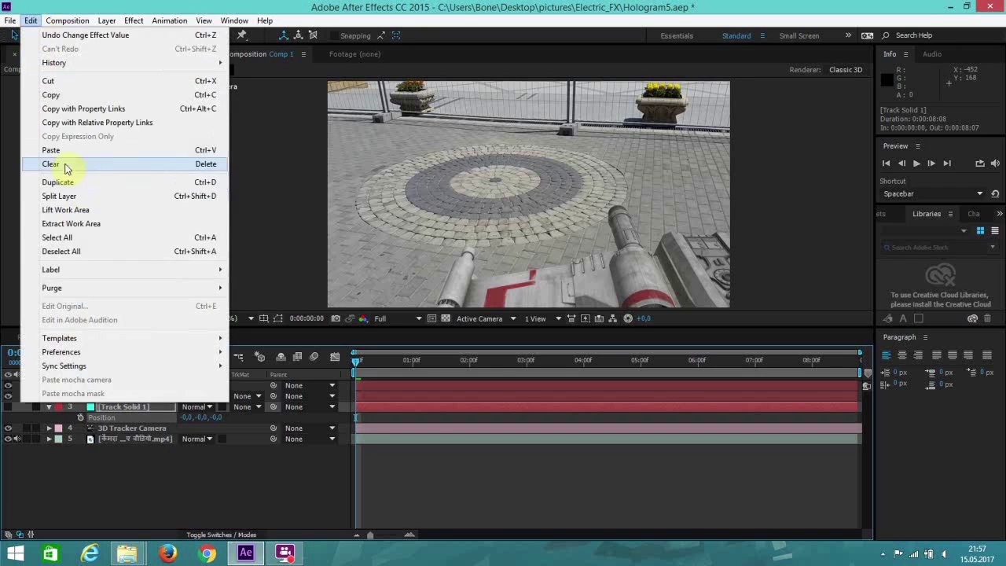
pyautogui.click(45, 95)
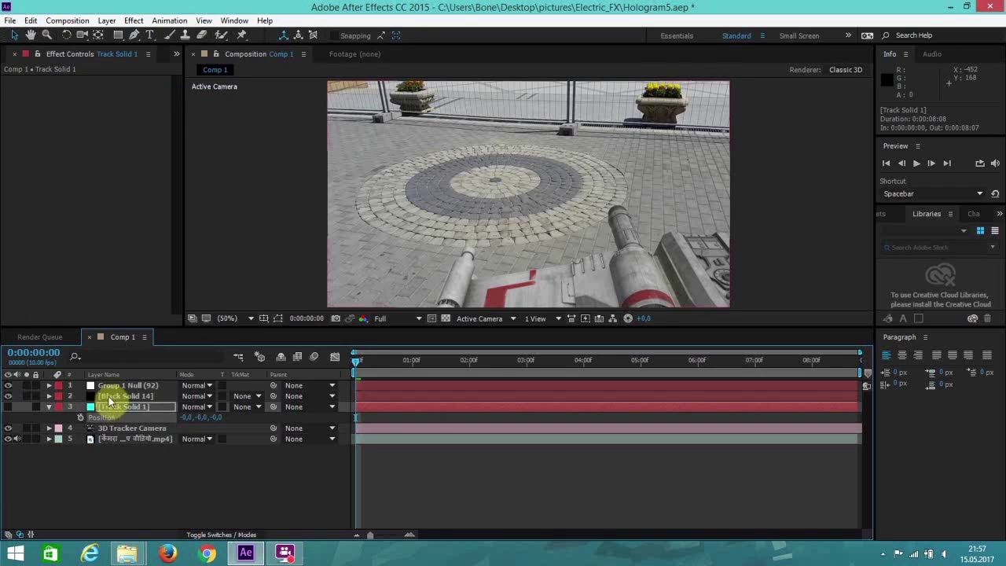
pyautogui.click(112, 386)
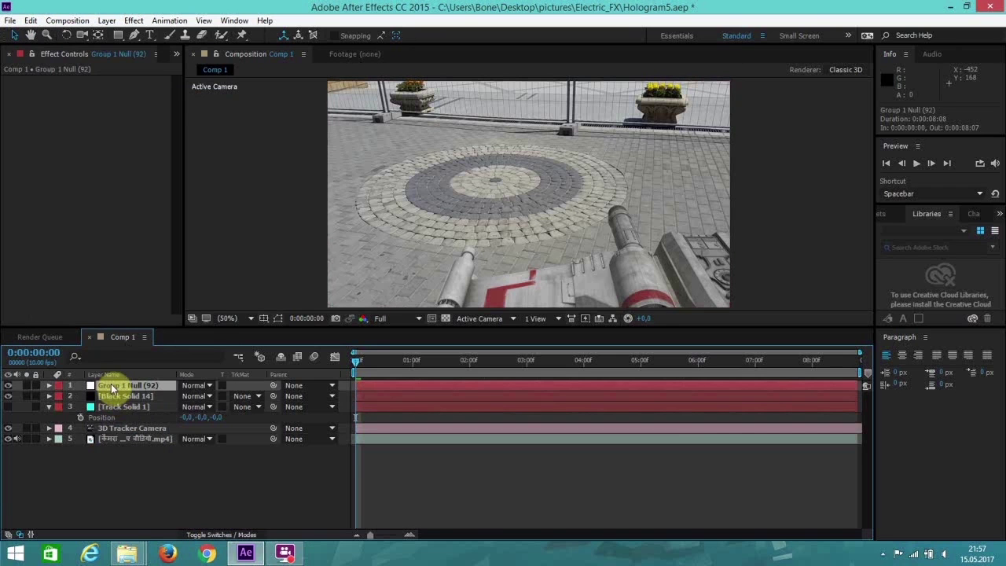
pyautogui.press('p')
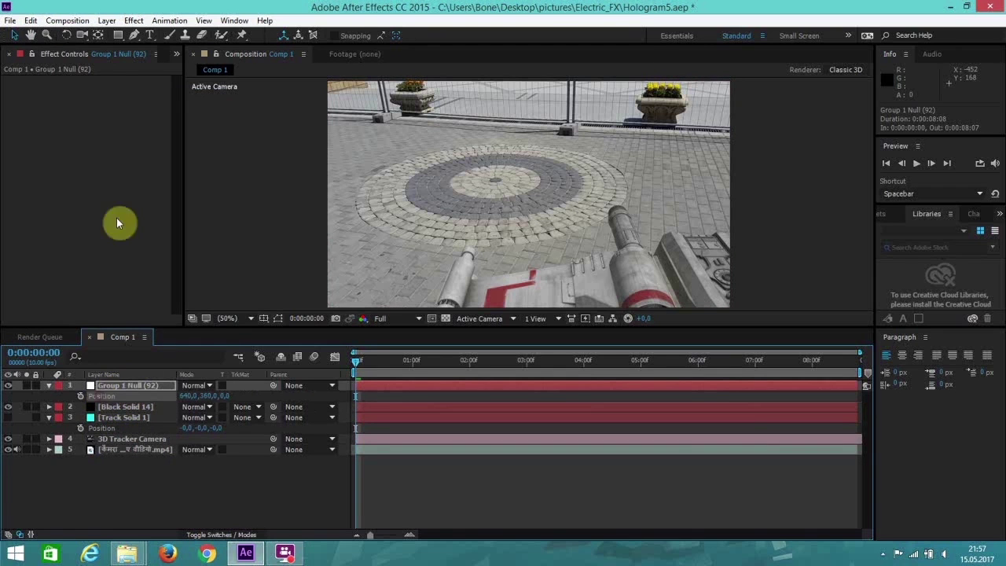
pyautogui.click(30, 20)
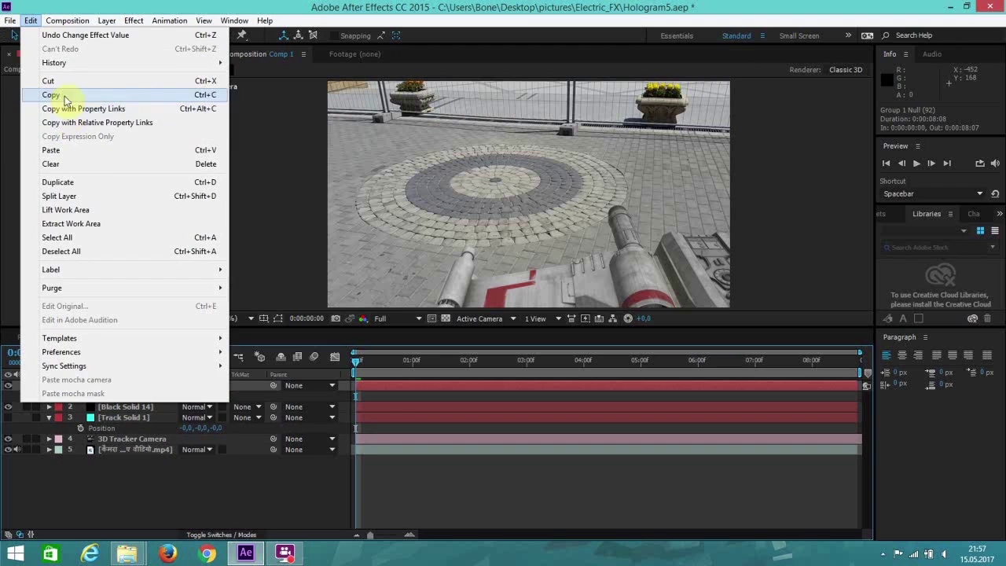
pyautogui.click(51, 150)
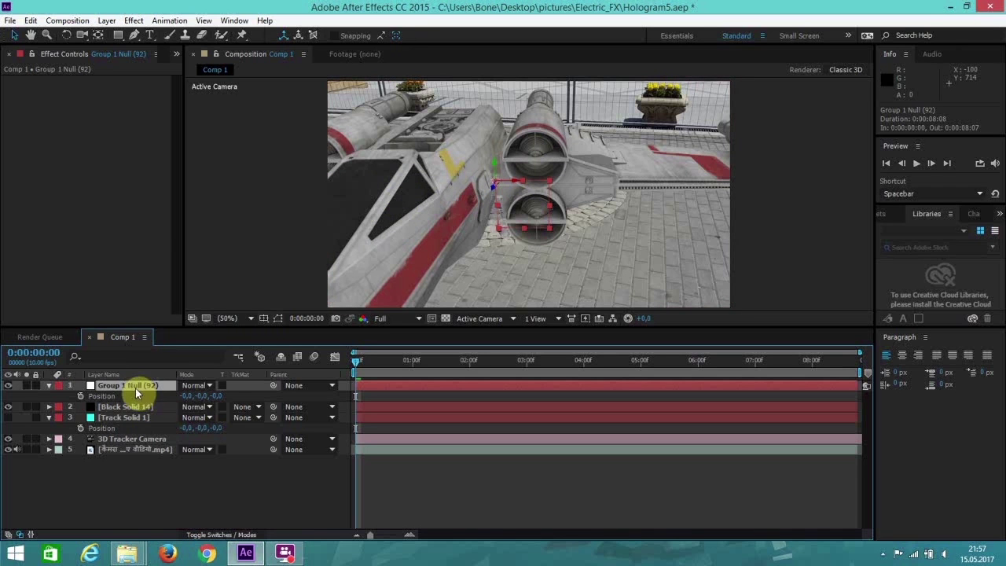
# Scale down the Group 1 null and move it to about 88, -12, 214.3 so the X-wing hovers over the stone circle
pyautogui.press('s')
pyautogui.moveTo(194, 395); pyautogui.dragTo(137, 392)
pyautogui.moveTo(494, 191); pyautogui.dragTo(546, 123)
# Preview the X-wing's tracking over the stone circle in an enlarged viewer, and return to the first frame
pyautogui.moveTo(670, 324); pyautogui.dragTo(681, 464)
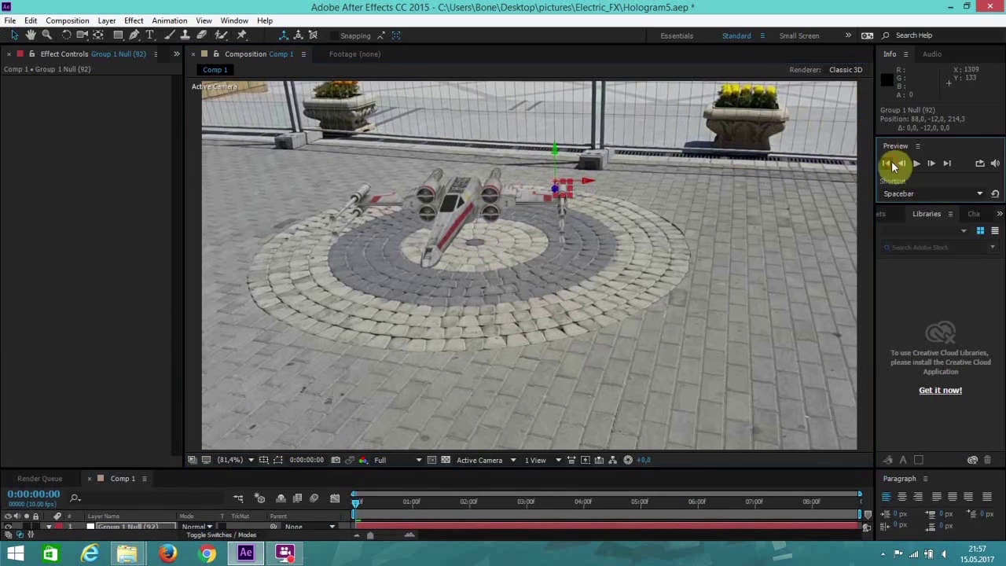
pyautogui.click(916, 163)
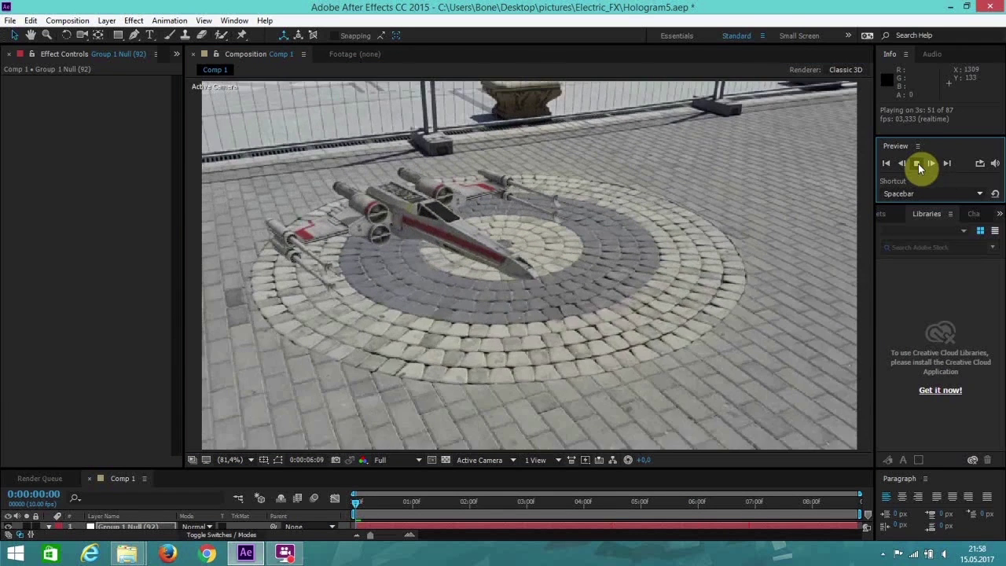
pyautogui.click(918, 163)
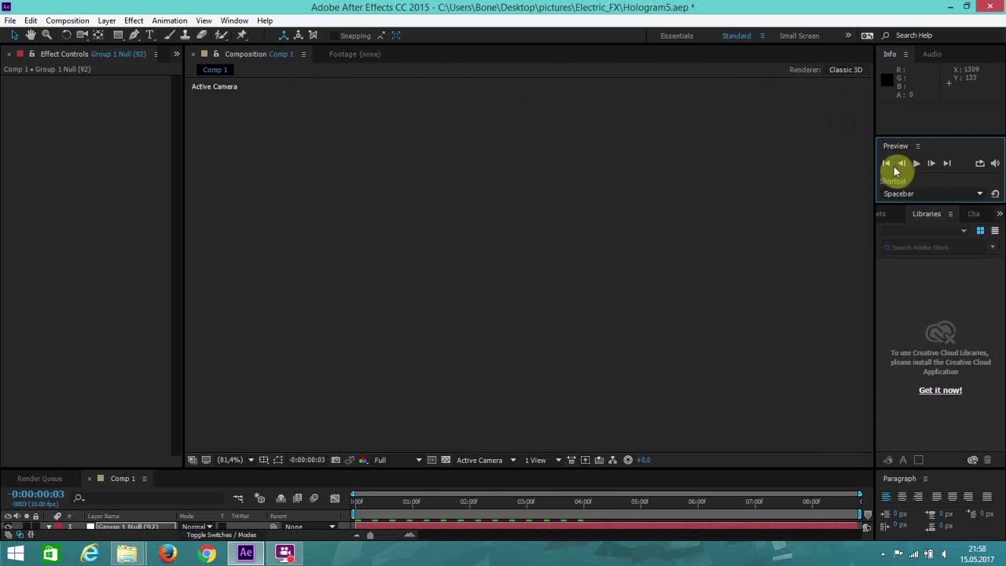
pyautogui.click(888, 163)
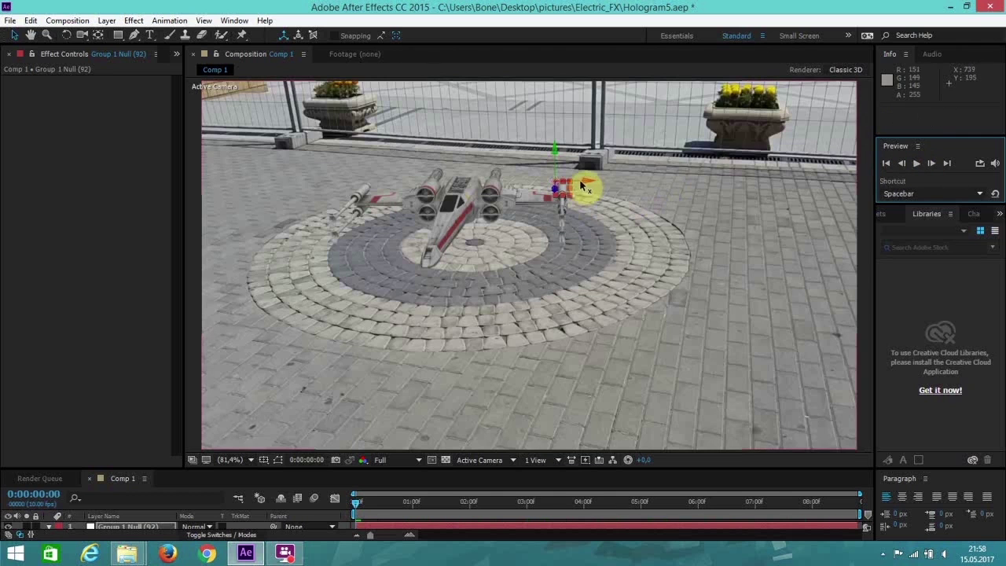
# Move the Group 1 null to about 121.4, -31.9, 214.3 so the X-wing floats centred above the stone circle, and collapse its layer properties
pyautogui.moveTo(583, 186); pyautogui.dragTo(603, 189)
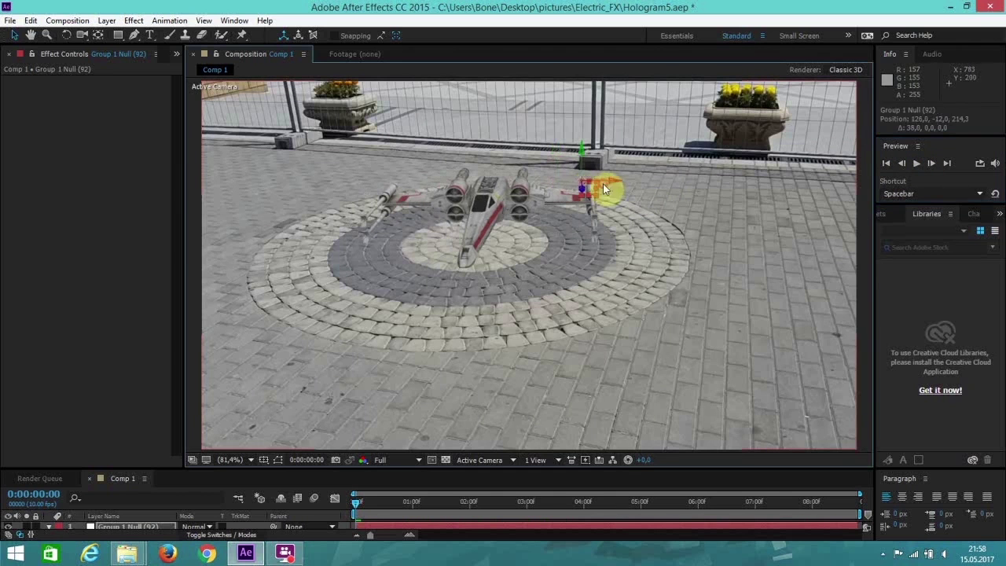
pyautogui.click(580, 137)
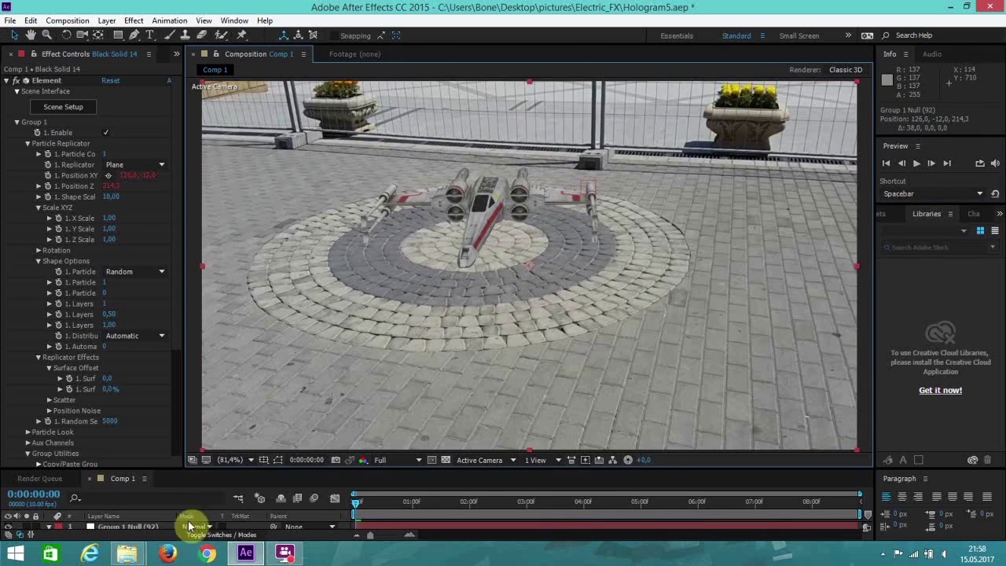
pyautogui.moveTo(320, 469); pyautogui.dragTo(301, 445)
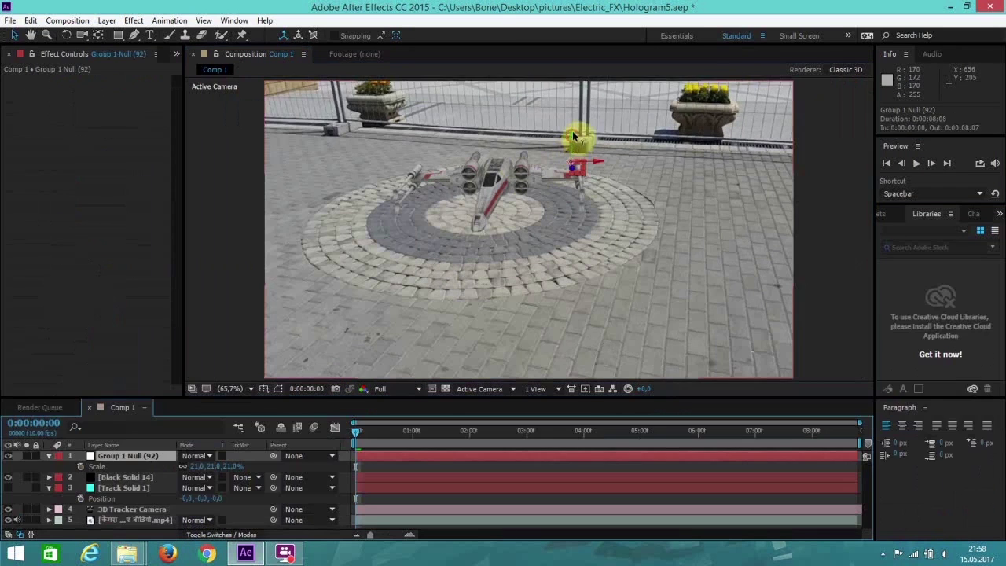
pyautogui.moveTo(576, 132); pyautogui.dragTo(602, 156)
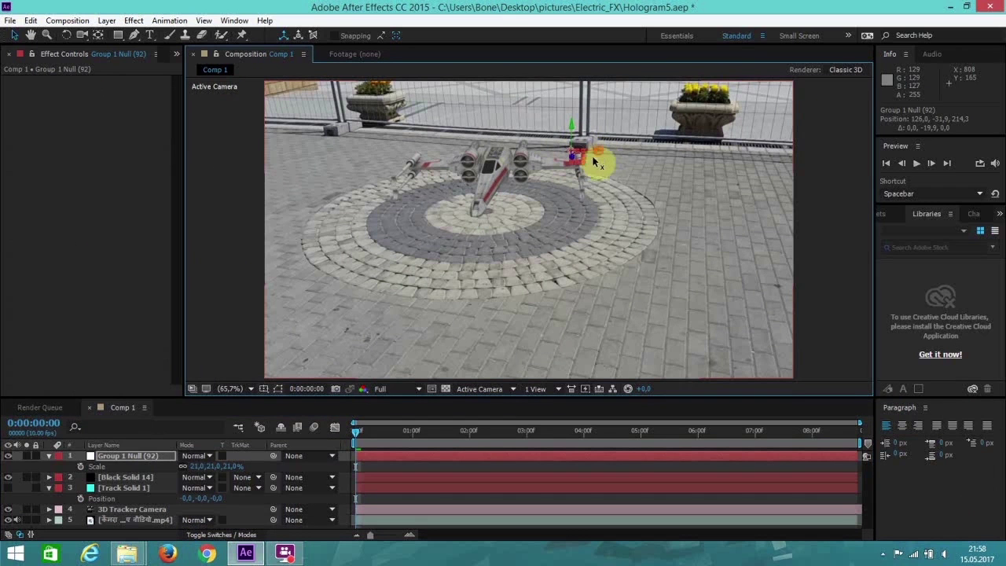
pyautogui.moveTo(586, 192); pyautogui.dragTo(582, 192)
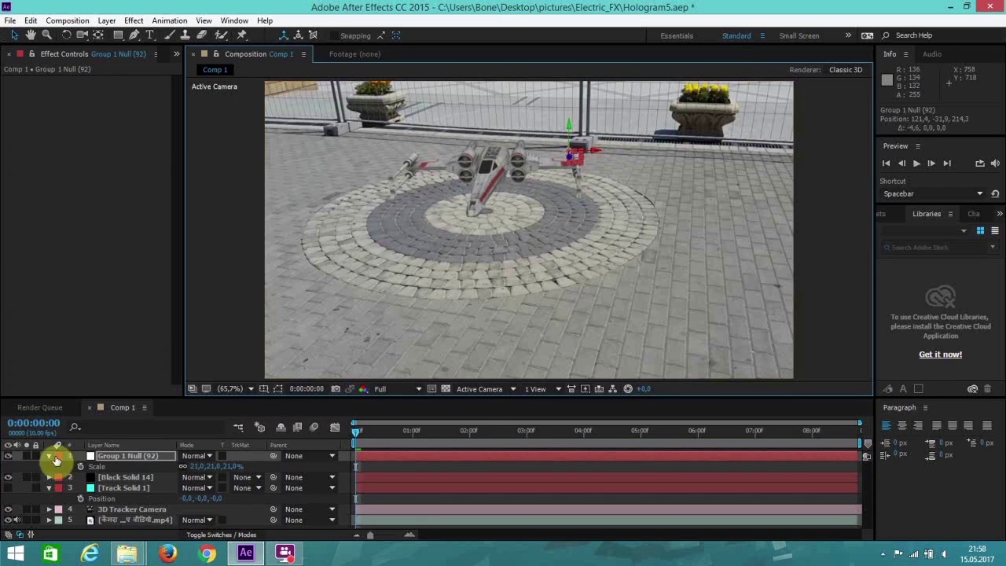
pyautogui.click(49, 455)
# Search the effects for "sat" and apply Hue/Saturation to the black solid holding the Element X-wing
pyautogui.click(116, 476)
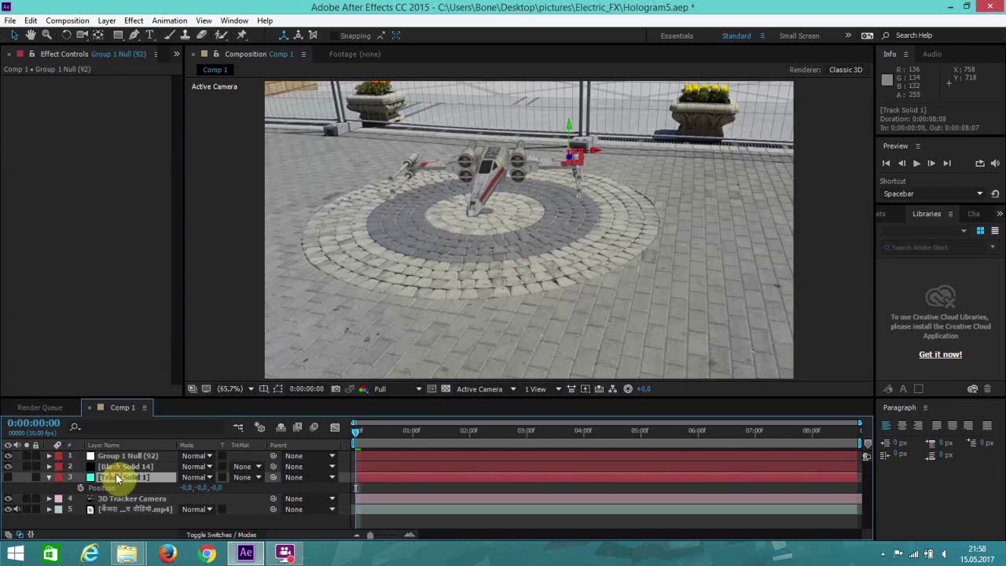
pyautogui.click(117, 470)
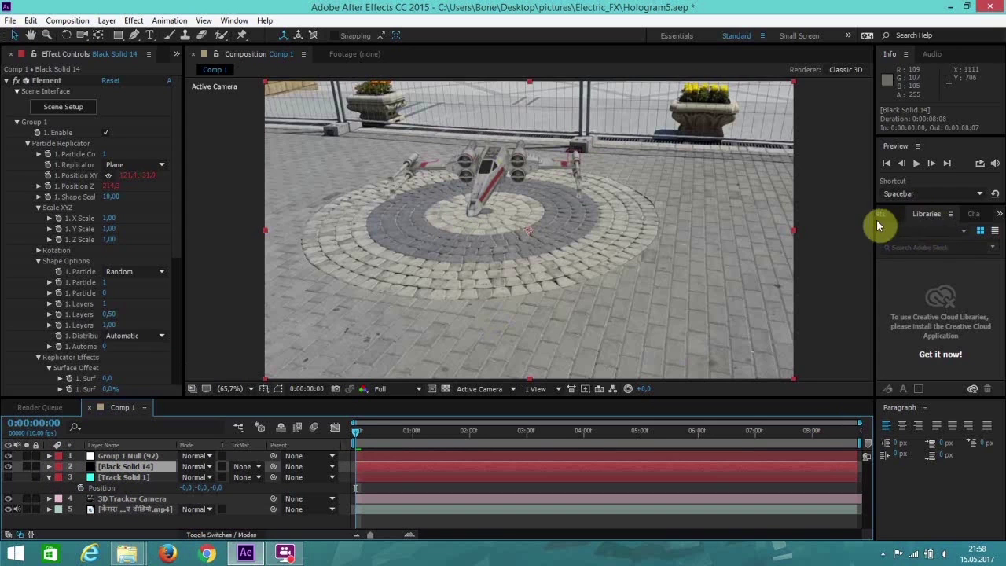
pyautogui.moveTo(875, 222); pyautogui.dragTo(752, 217)
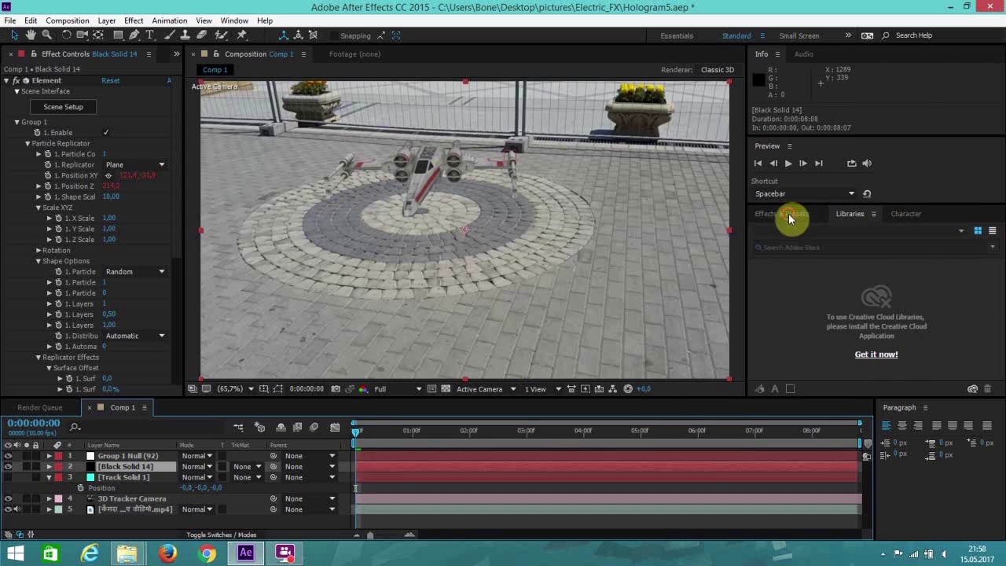
pyautogui.click(786, 219)
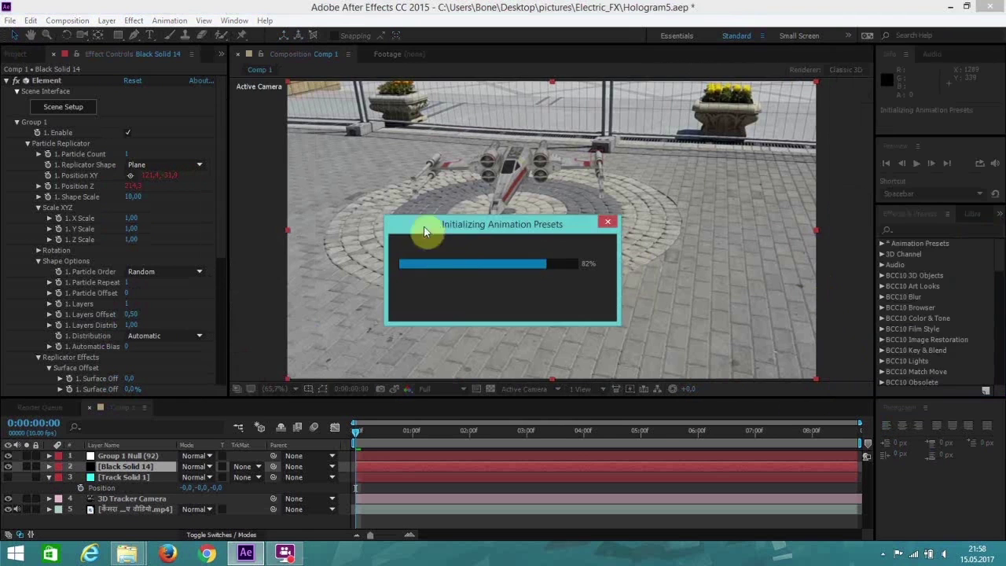
pyautogui.click(905, 229)
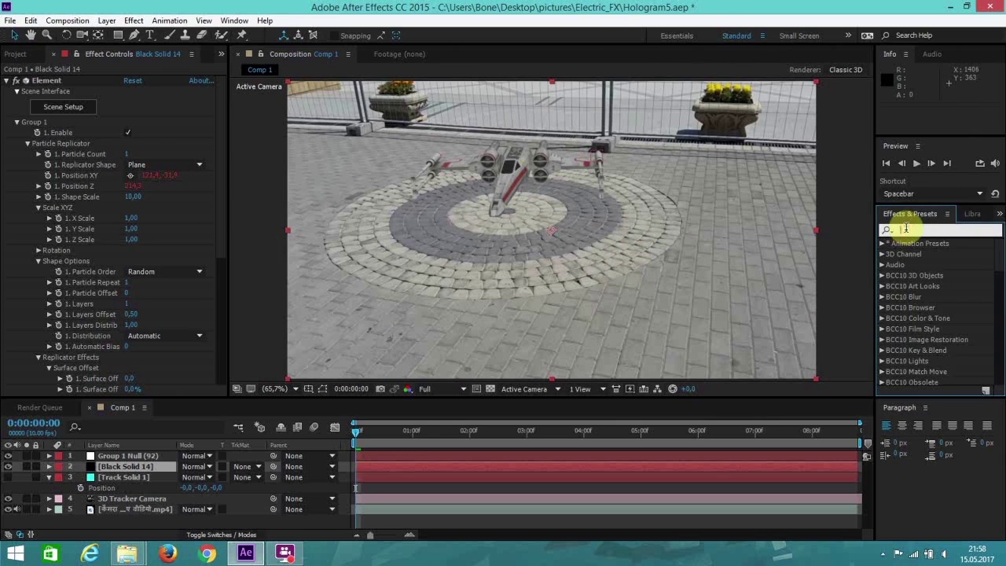
pyautogui.write('sat')
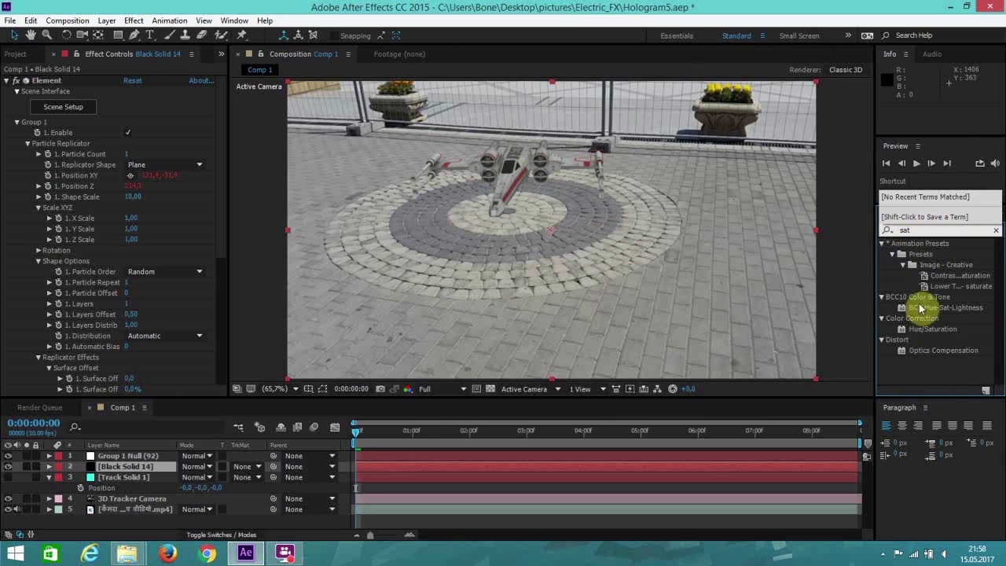
pyautogui.moveTo(933, 330); pyautogui.dragTo(136, 465)
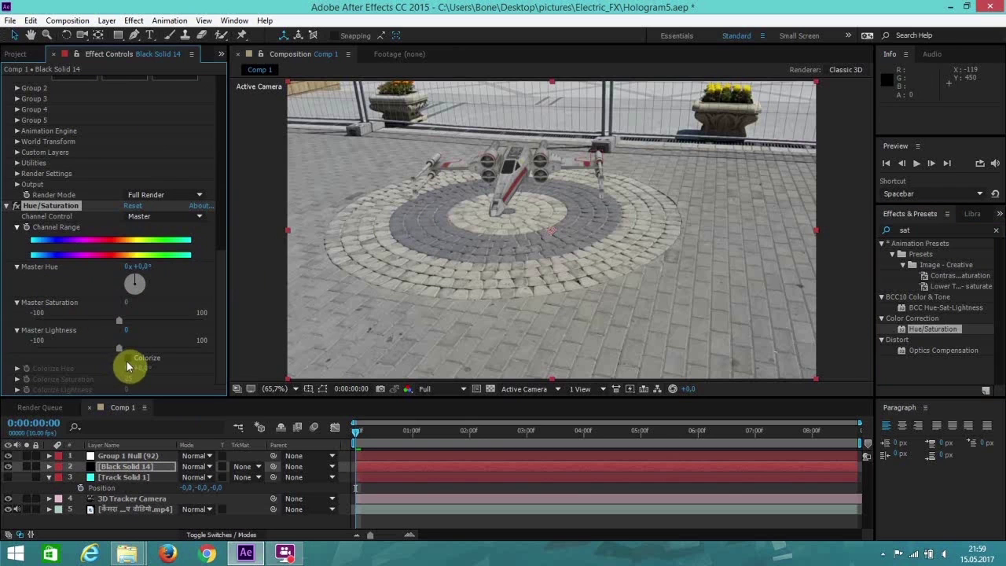
# Colorize the X-wing blue with a Colorize Hue of 206° and a Colorize Saturation of 43, and collapse both effects' settings
pyautogui.click(128, 357)
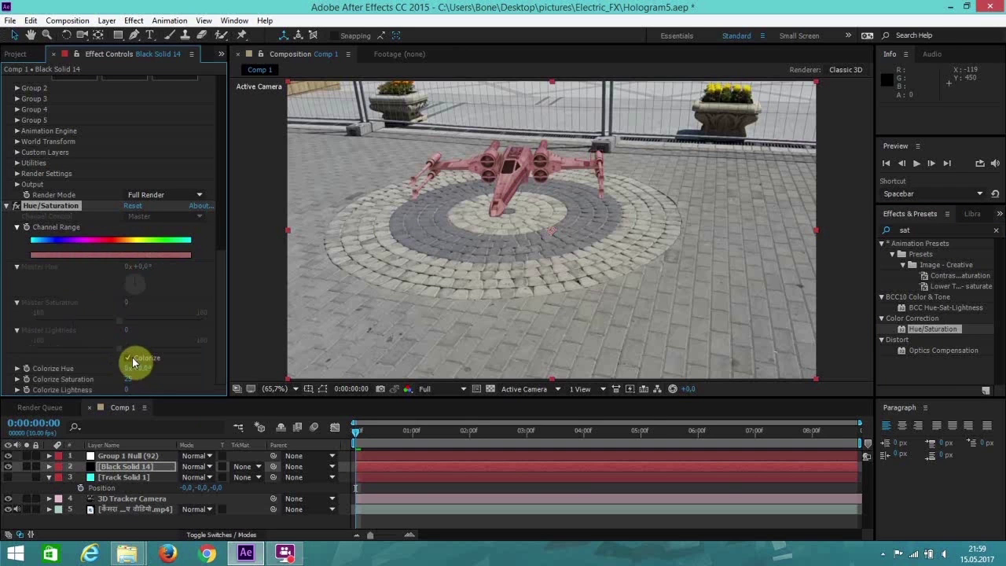
pyautogui.moveTo(145, 368); pyautogui.dragTo(241, 344)
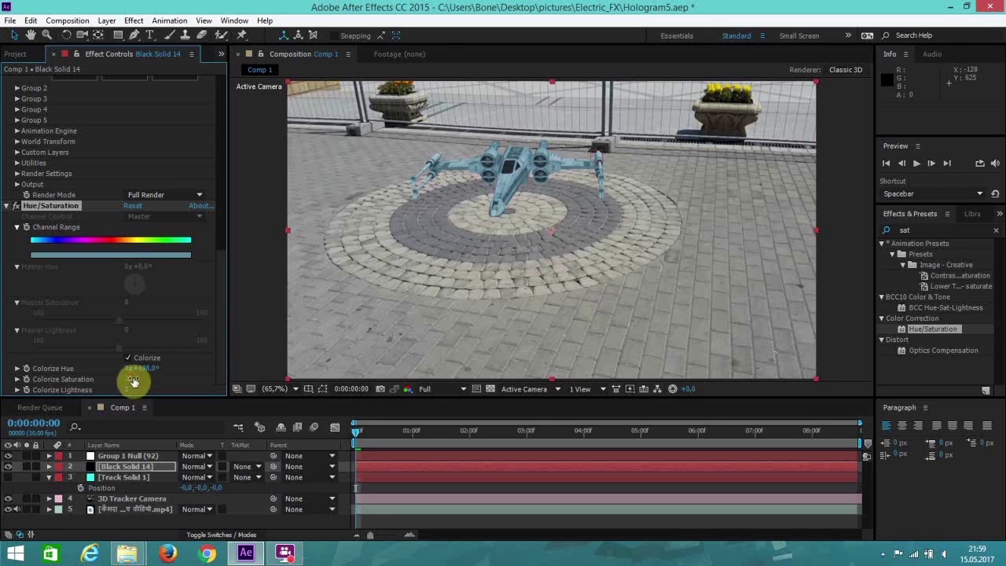
pyautogui.moveTo(144, 378)
pyautogui.mouseDown()
pyautogui.moveTo(142, 368)
pyautogui.moveTo(156, 375)
pyautogui.mouseUp()
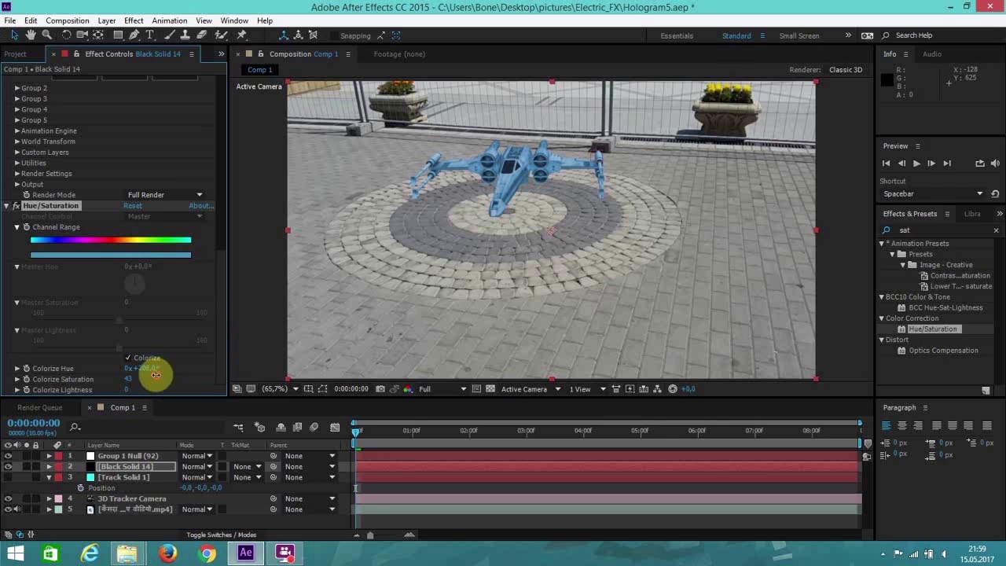
pyautogui.scroll(1, 501, 235)
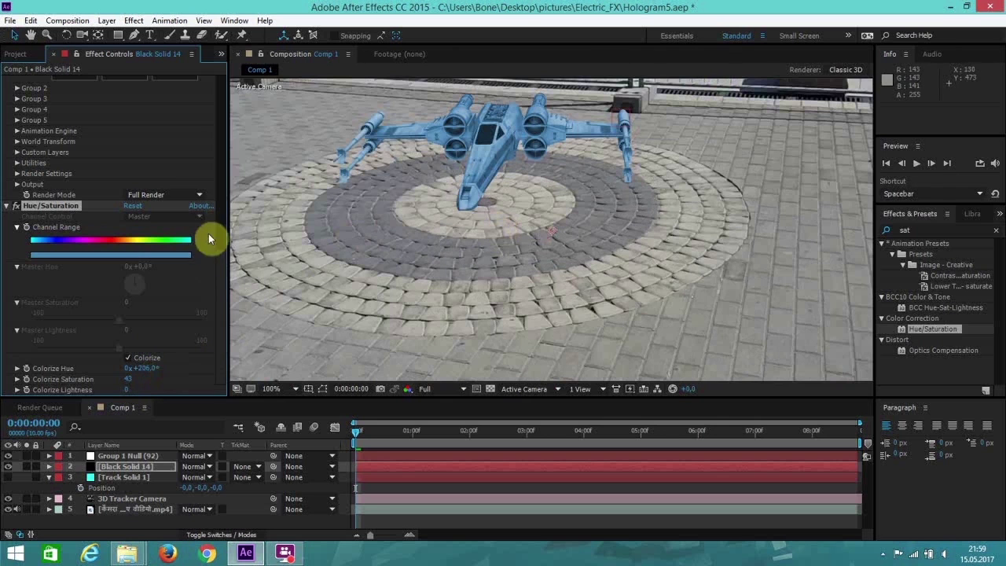
pyautogui.click(6, 207)
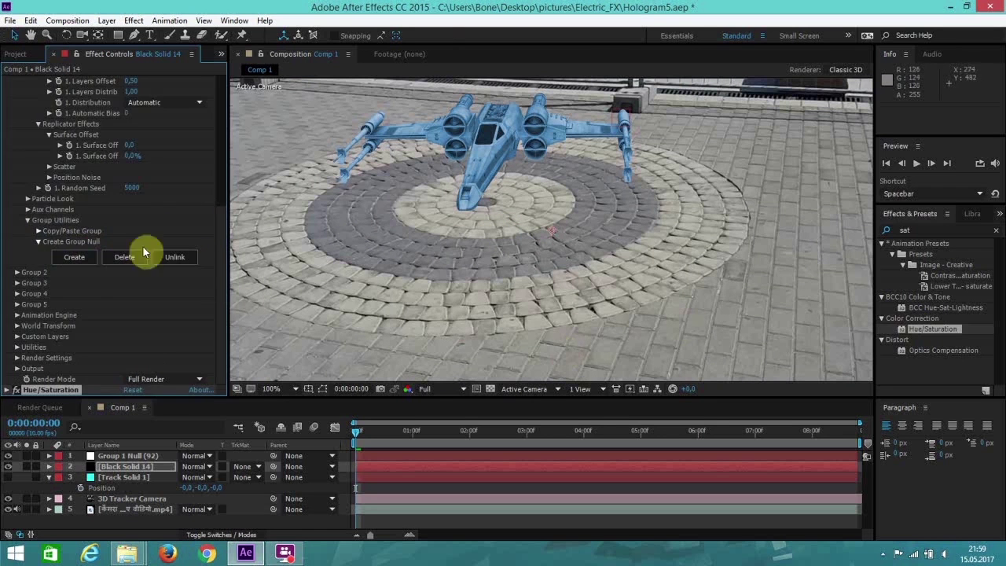
pyautogui.scroll(6, 101, 174)
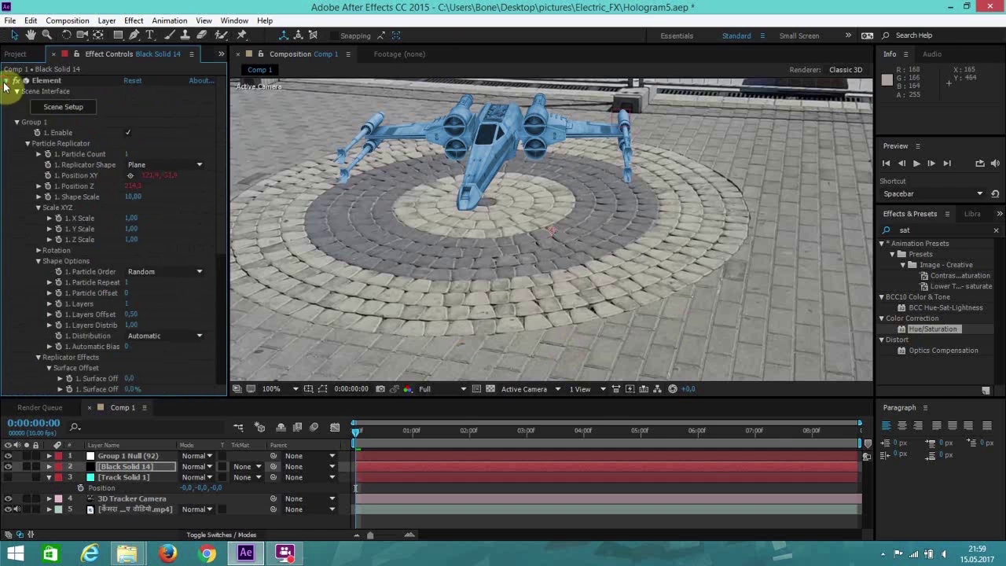
pyautogui.click(6, 81)
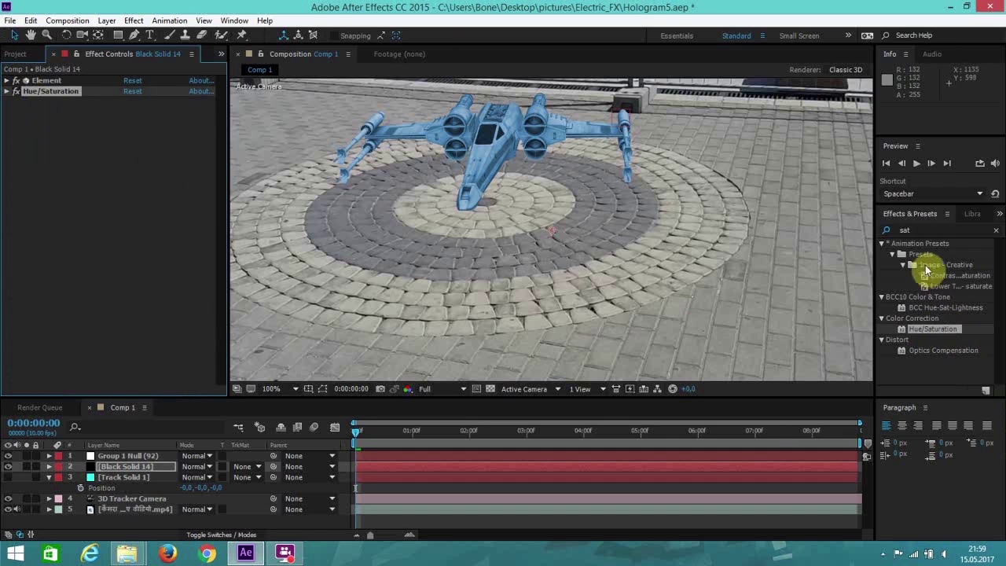
# Search the effects for "wave" and apply Wave Warp to the black solid
pyautogui.click(921, 229)
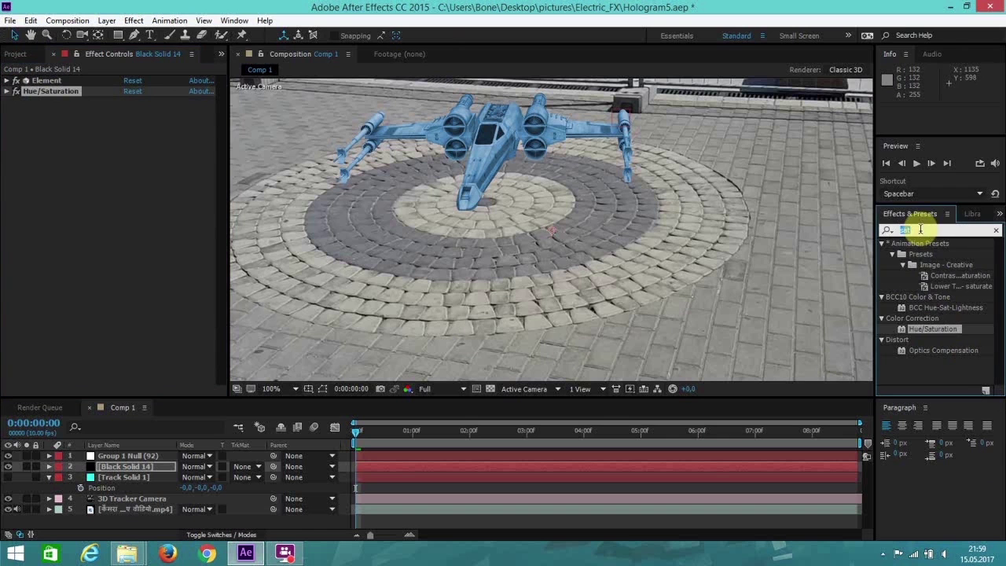
pyautogui.write('wave')
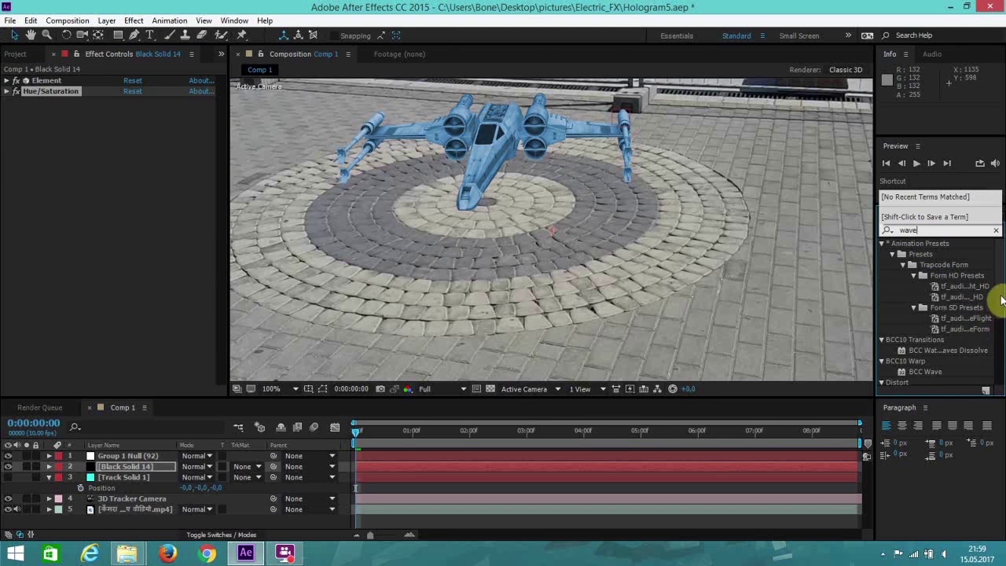
pyautogui.write(' par')
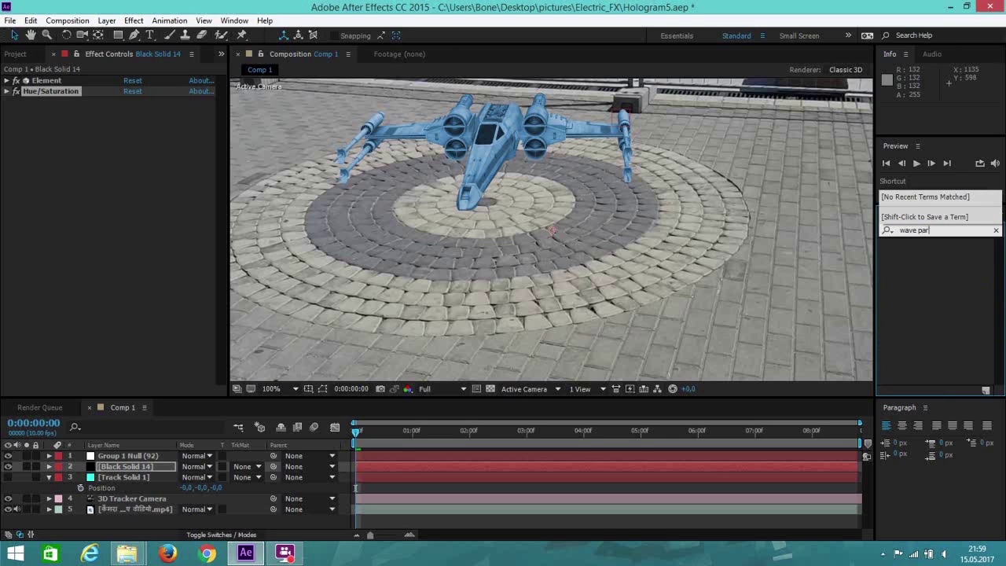
pyautogui.press('BackSpace')
pyautogui.press('BackSpace')
pyautogui.press('BackSpace')
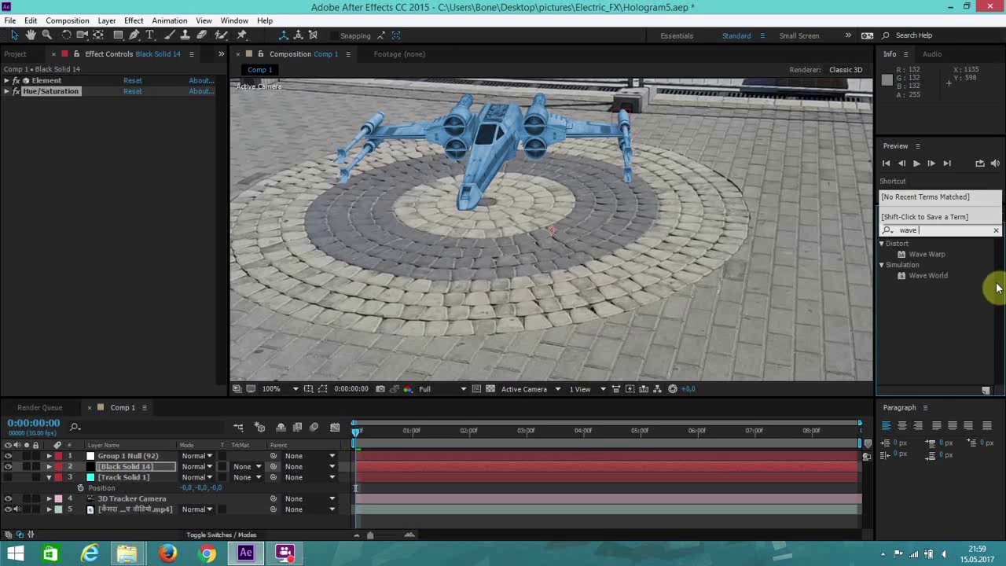
pyautogui.click(934, 254)
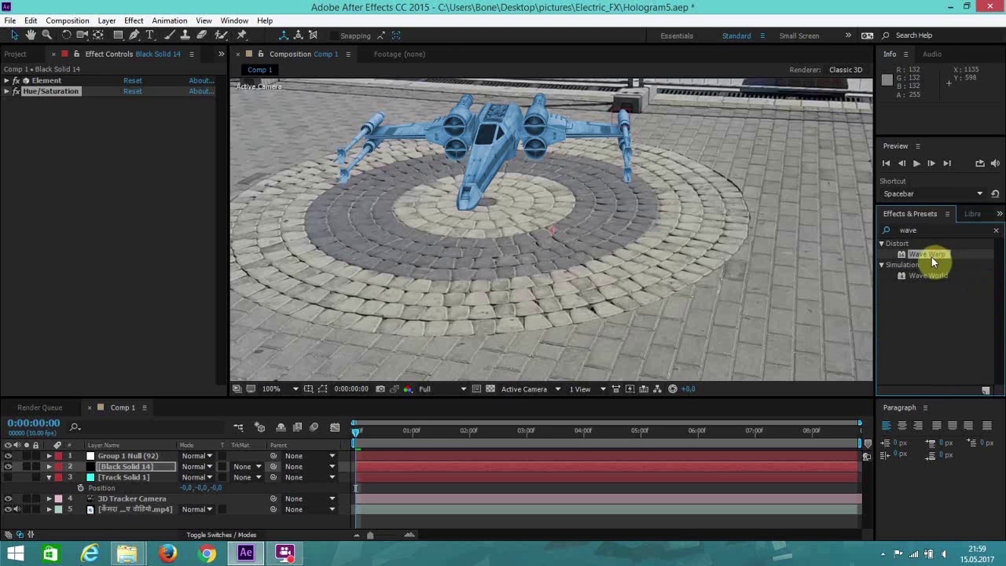
pyautogui.moveTo(930, 254); pyautogui.dragTo(128, 465)
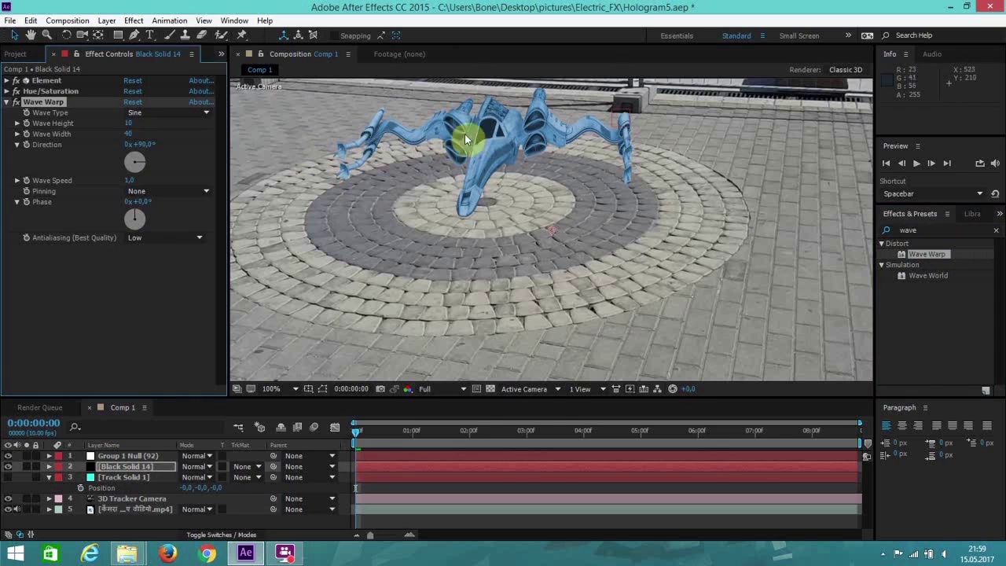
# Set the Wave Warp's Wave Type to Square and its Wave Height to 5
pyautogui.click(144, 116)
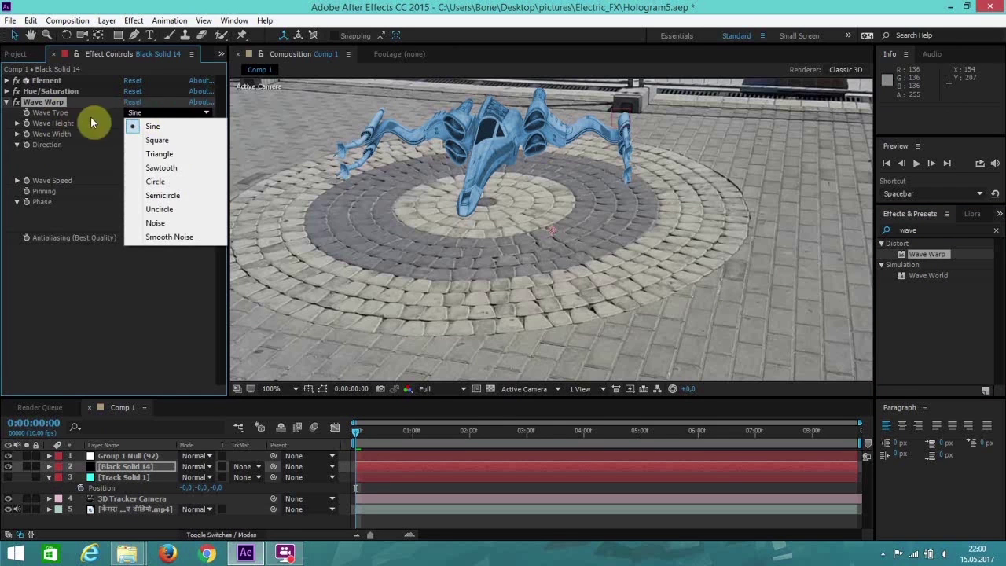
pyautogui.click(158, 140)
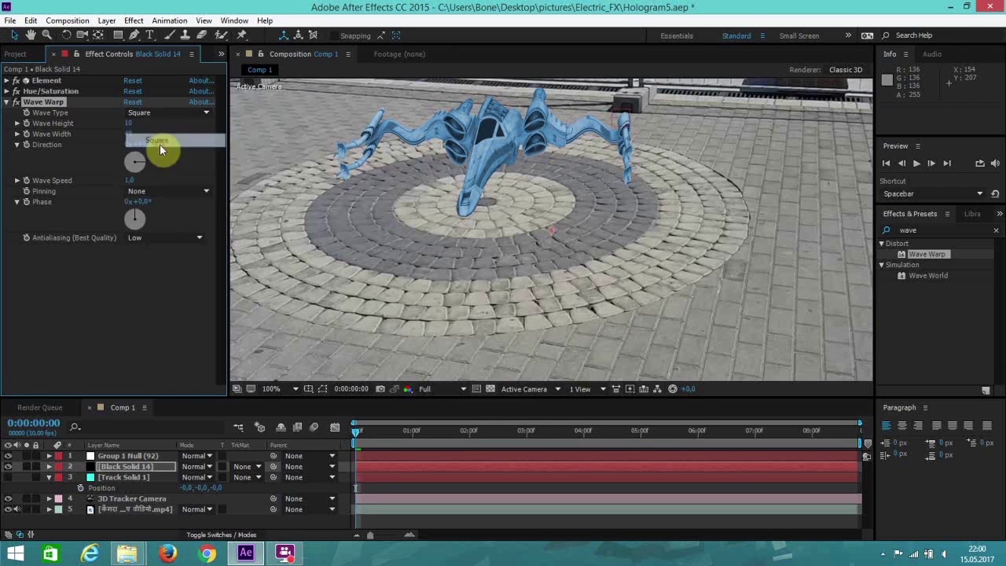
pyautogui.click(130, 125)
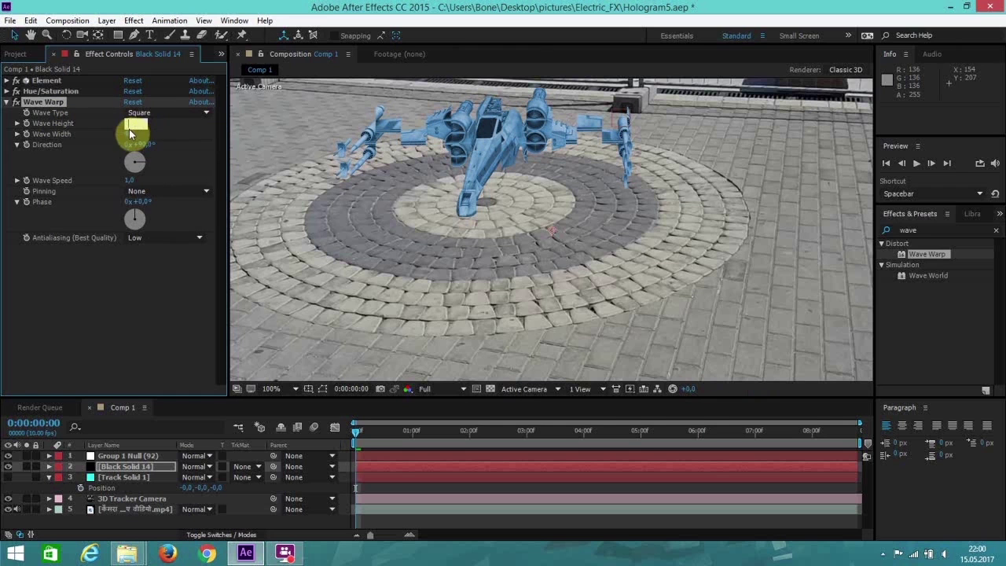
pyautogui.write('5')
pyautogui.press('Return')
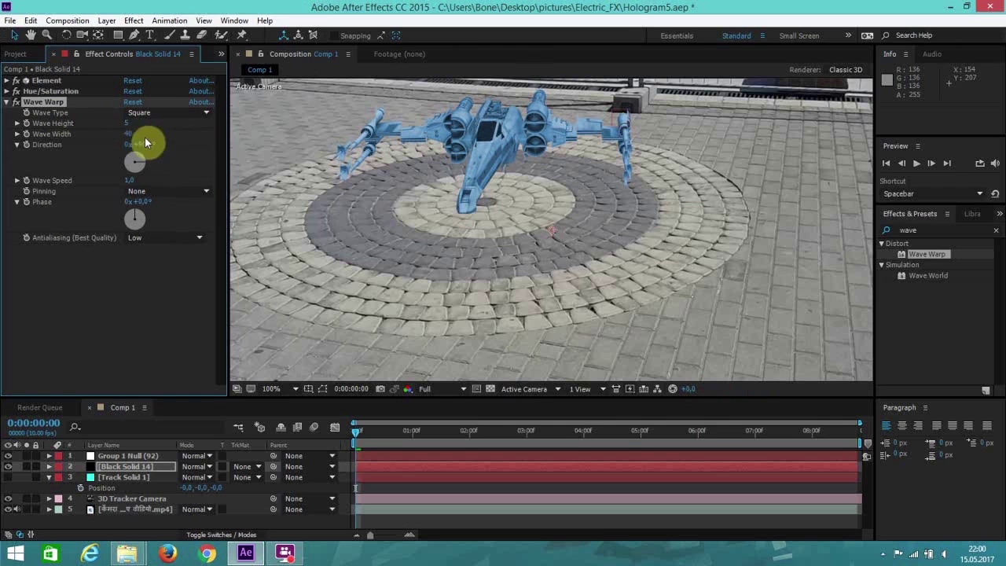
# Reduce the Wave Warp's Wave Width to 2 for fine distortion lines, and collapse the effect's settings
pyautogui.write('25')
pyautogui.press('Return')
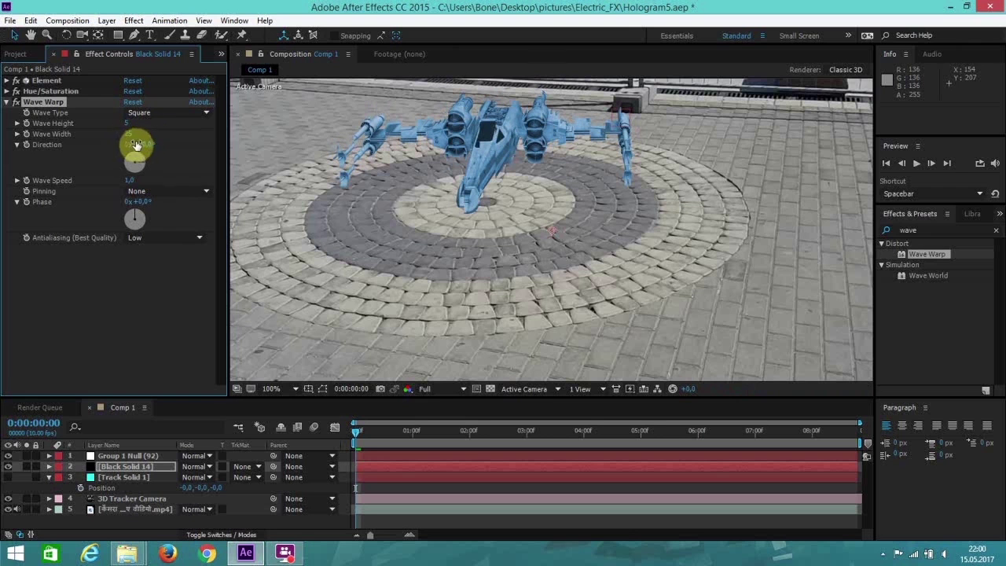
pyautogui.moveTo(126, 134); pyautogui.dragTo(104, 182)
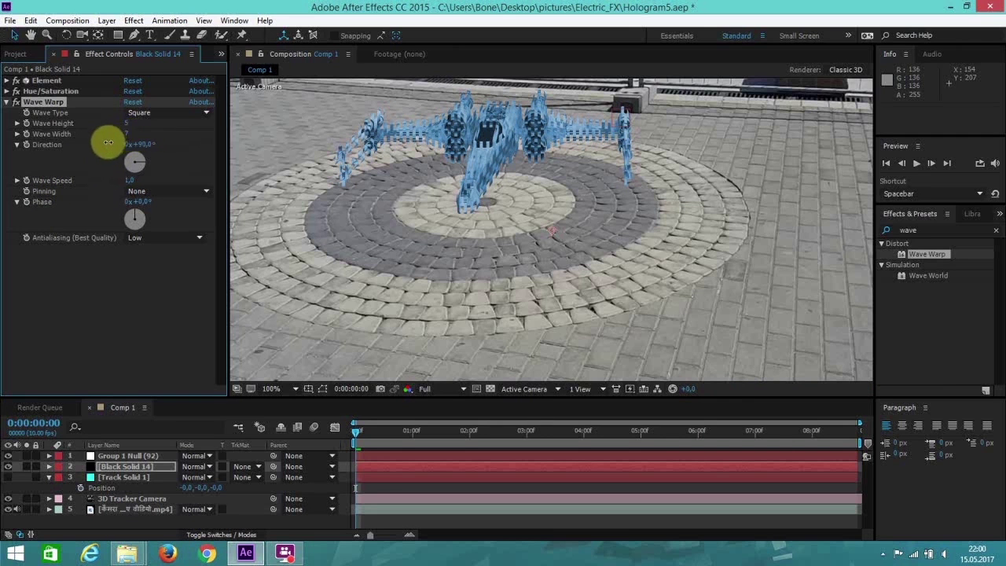
pyautogui.click(128, 134)
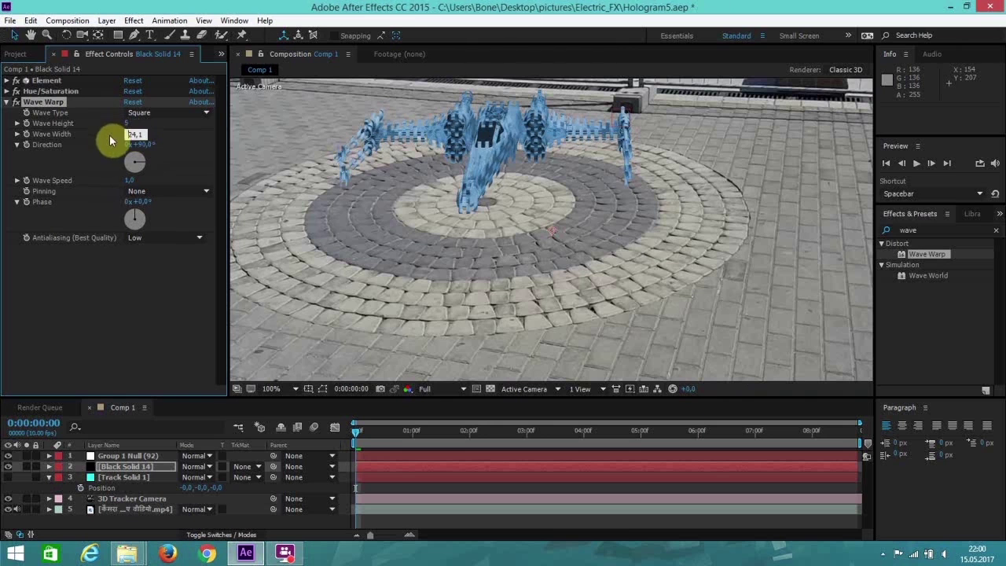
pyautogui.click(108, 137)
pyautogui.moveTo(130, 135); pyautogui.dragTo(111, 179)
pyautogui.moveTo(126, 135); pyautogui.dragTo(62, 163)
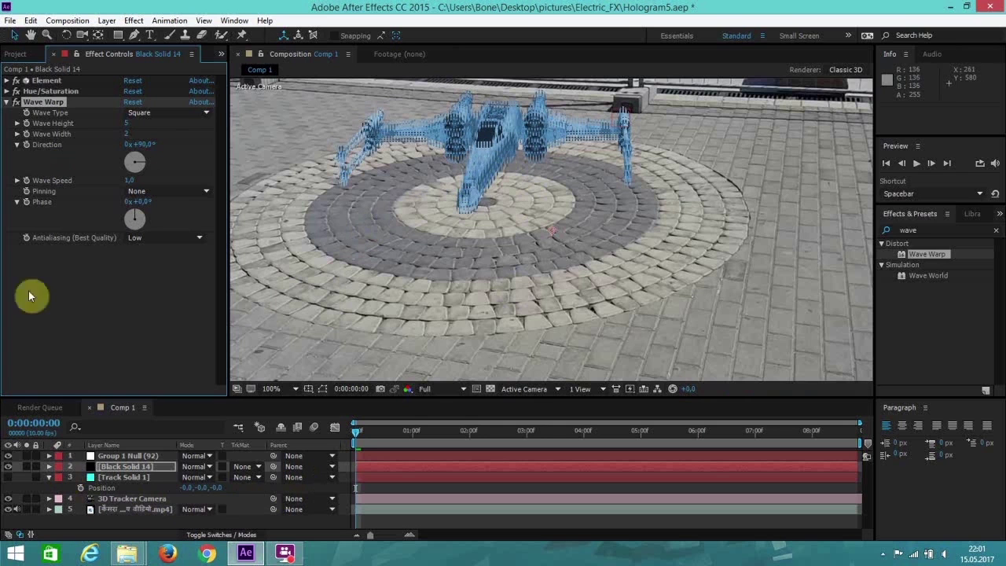
pyautogui.click(5, 103)
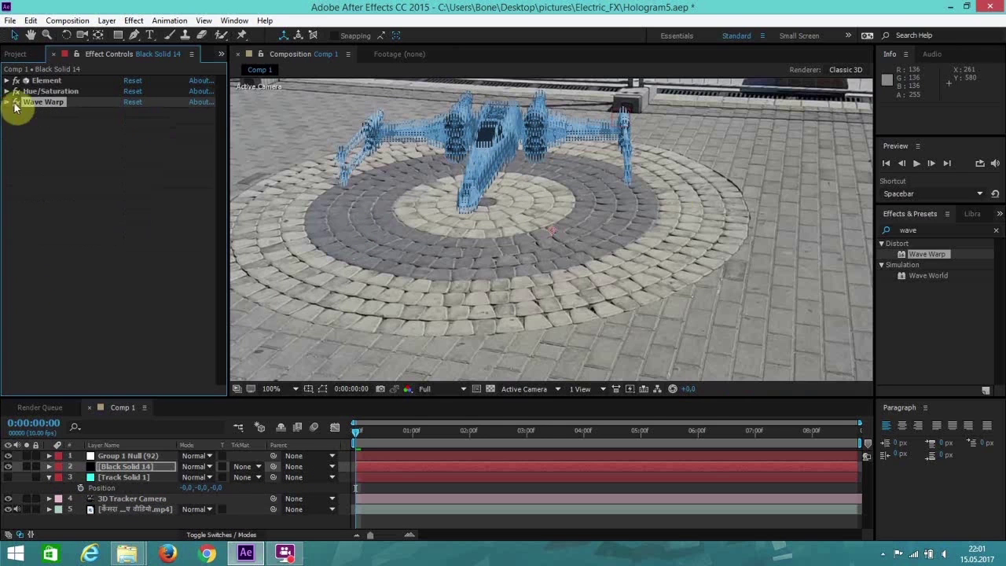
# Search the effects for "noise" and apply the Noise effect from Noise & Grain to the black solid
pyautogui.click(915, 232)
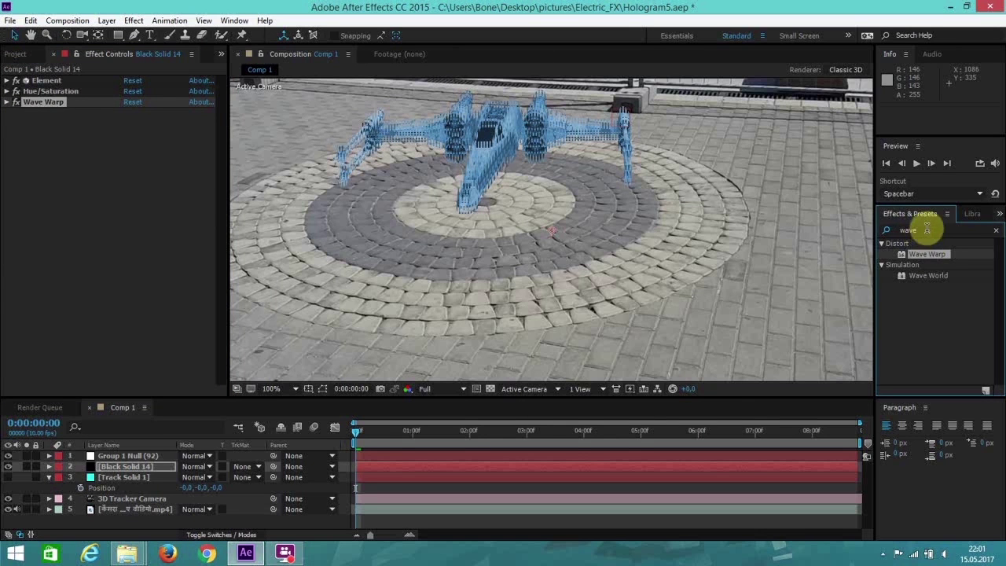
pyautogui.click(925, 230)
pyautogui.write('noi')
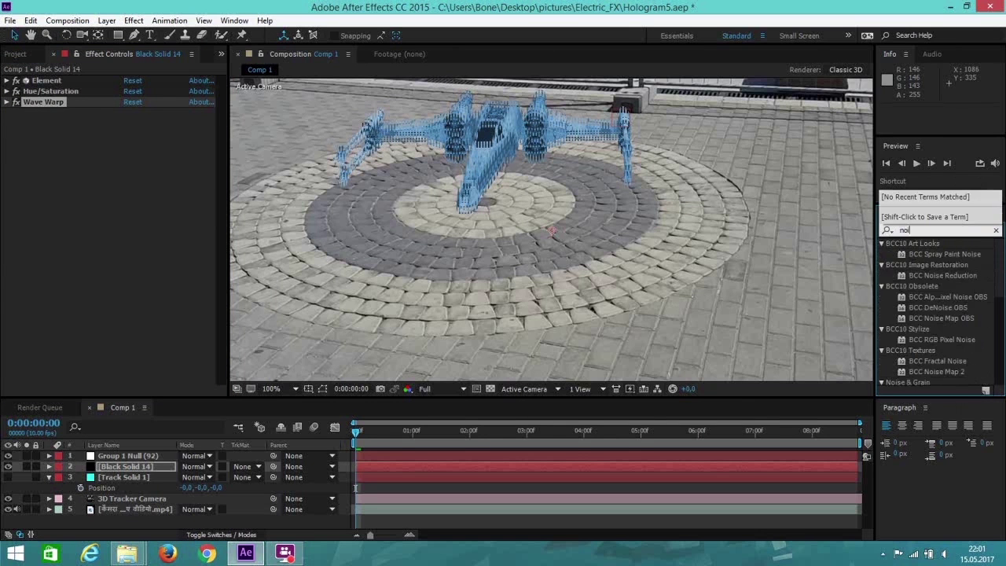
pyautogui.write('se')
pyautogui.moveTo(997, 290); pyautogui.dragTo(987, 341)
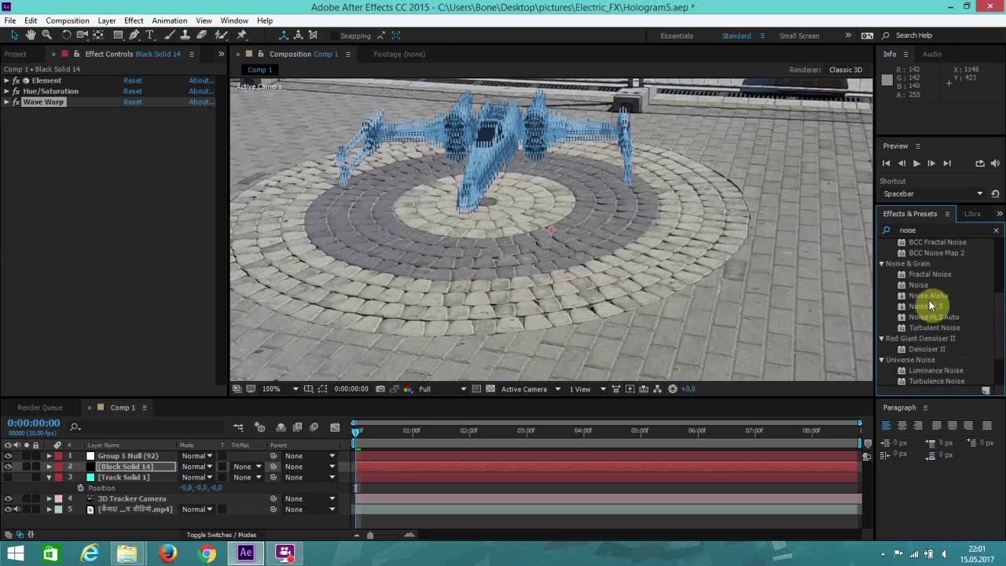
pyautogui.moveTo(916, 285); pyautogui.dragTo(117, 464)
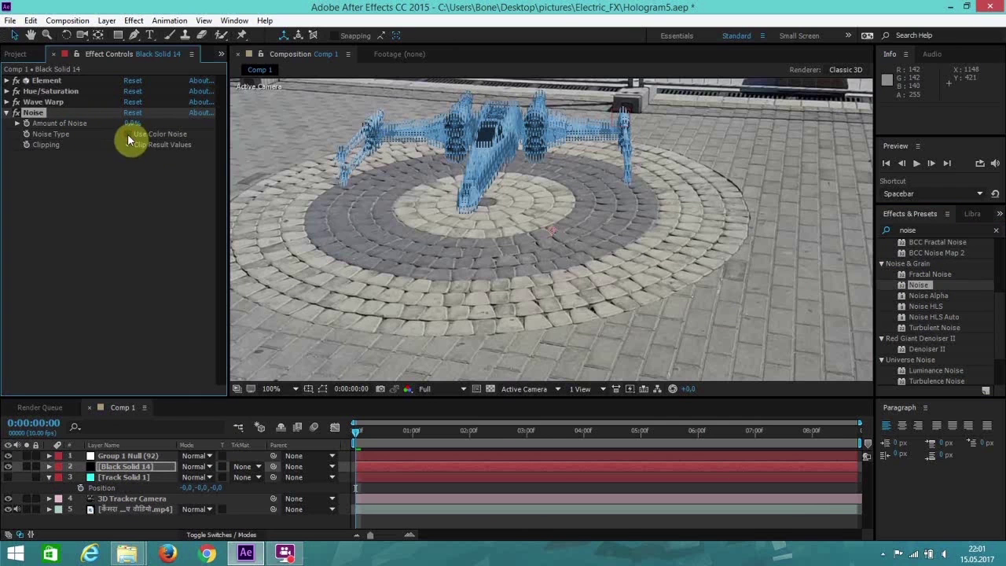
# Set the Amount of Noise to 20% and preview the composition's playback
pyautogui.moveTo(130, 124); pyautogui.dragTo(150, 131)
pyautogui.moveTo(145, 131)
pyautogui.mouseDown()
pyautogui.moveTo(159, 130)
pyautogui.moveTo(152, 134)
pyautogui.mouseUp()
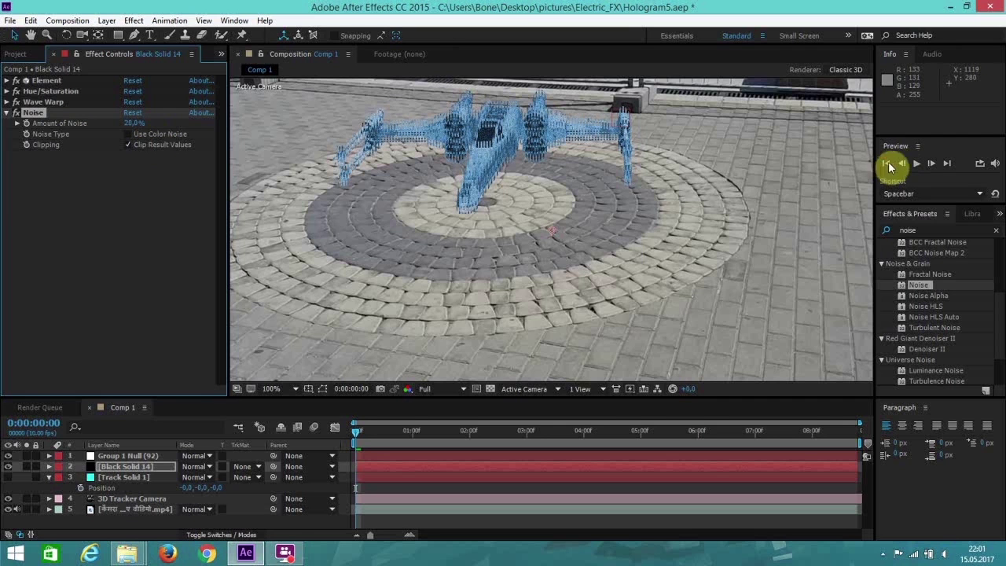
pyautogui.click(916, 165)
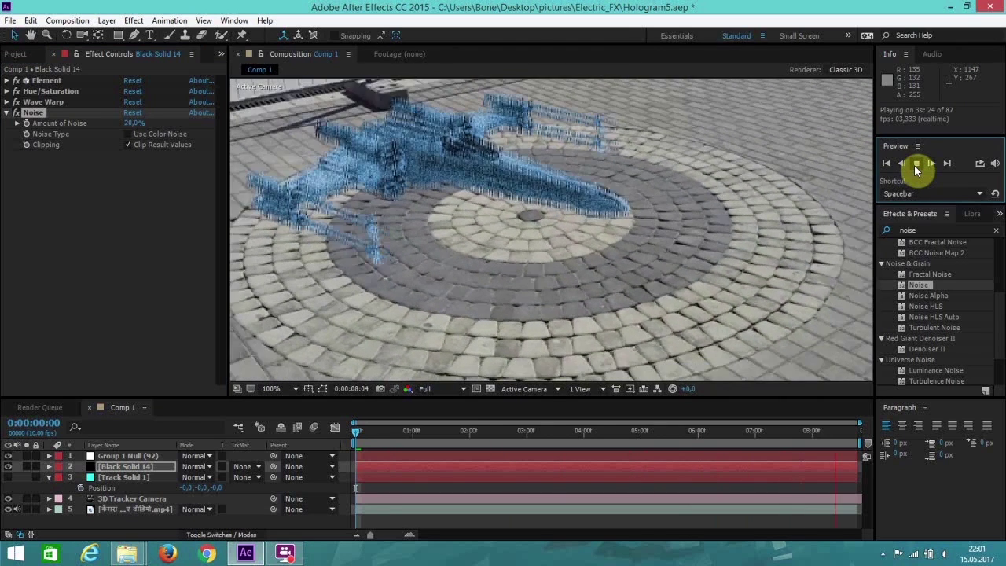
pyautogui.click(915, 165)
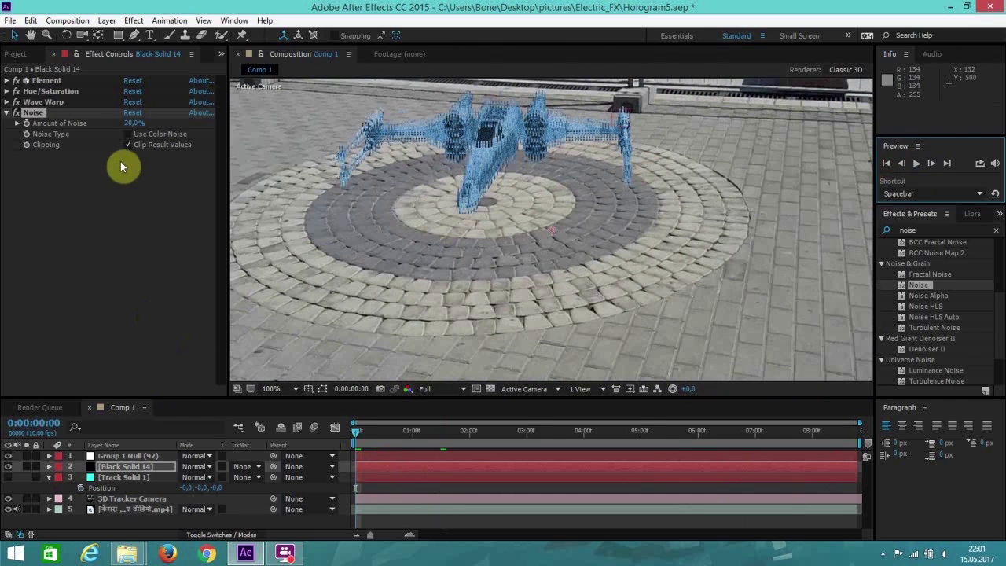
# Shift the X-wing's tint to a deeper blue by setting the Hue/Saturation Colorize Hue to 1x+222°
pyautogui.click(6, 92)
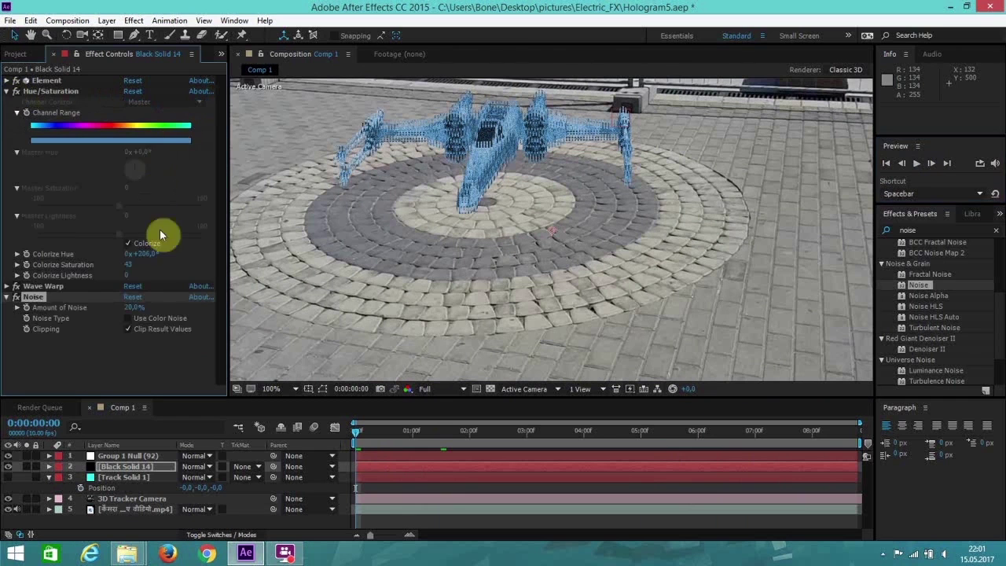
pyautogui.moveTo(147, 254); pyautogui.dragTo(178, 258)
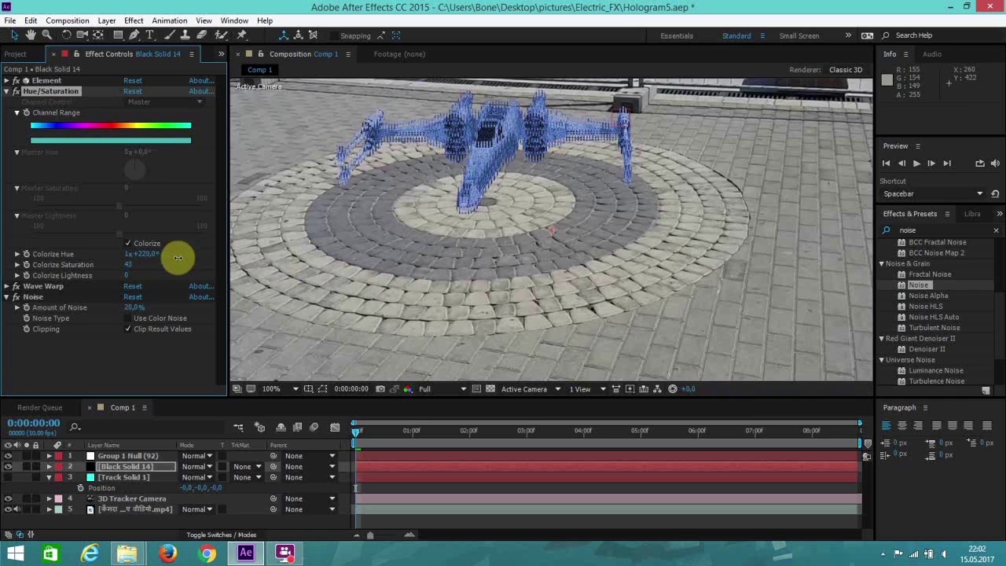
pyautogui.moveTo(178, 258); pyautogui.dragTo(180, 252)
pyautogui.click(152, 254)
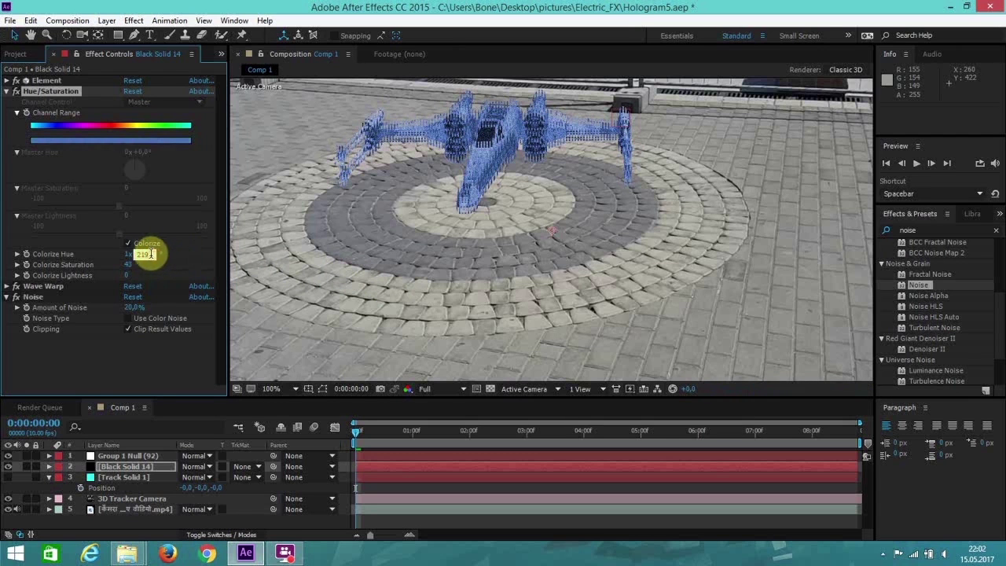
pyautogui.write('222')
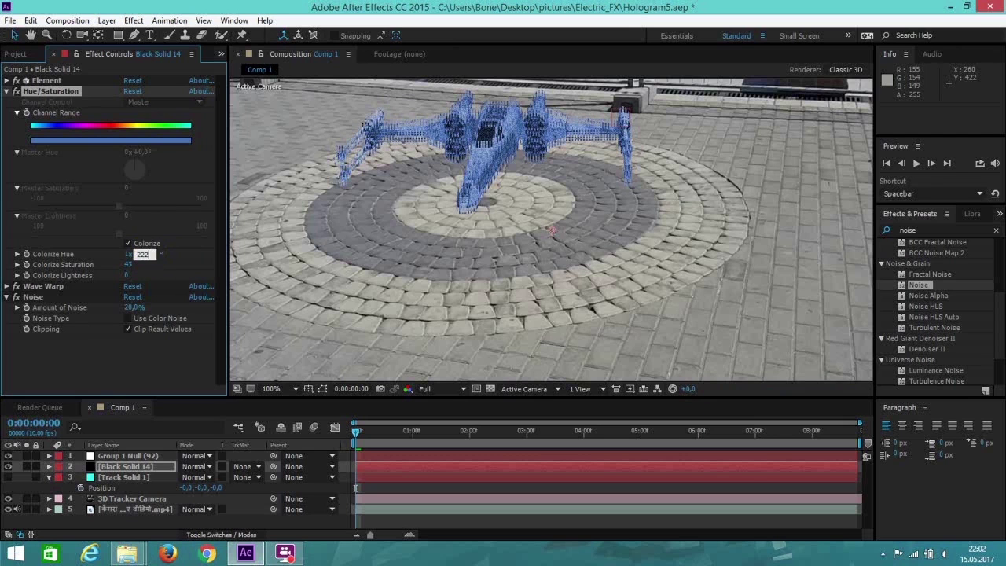
pyautogui.press('Return')
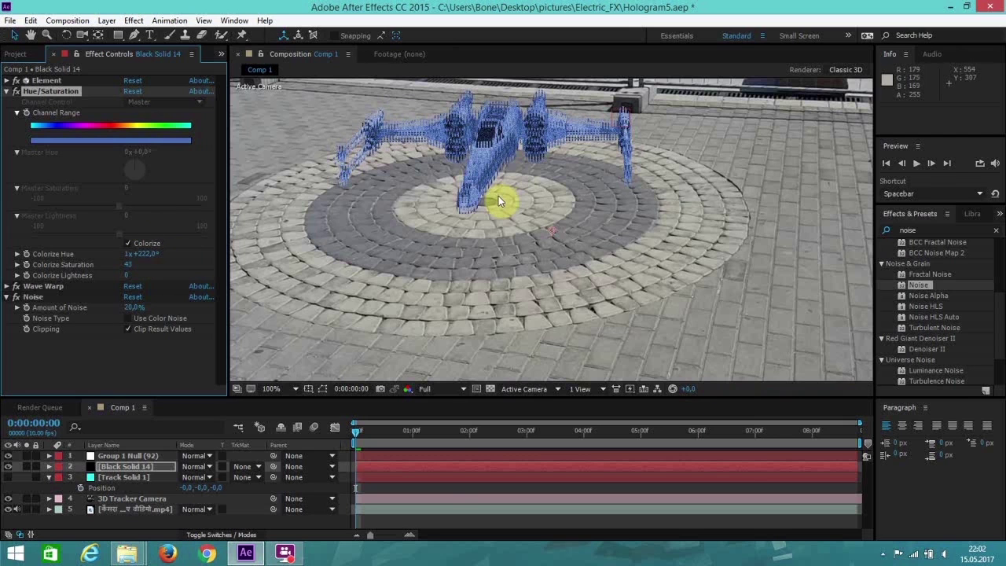
# Check the tint at 0:00:02:09 and collapse the Hue/Saturation and Noise settings
pyautogui.click(451, 433)
pyautogui.moveTo(452, 437); pyautogui.dragTo(521, 435)
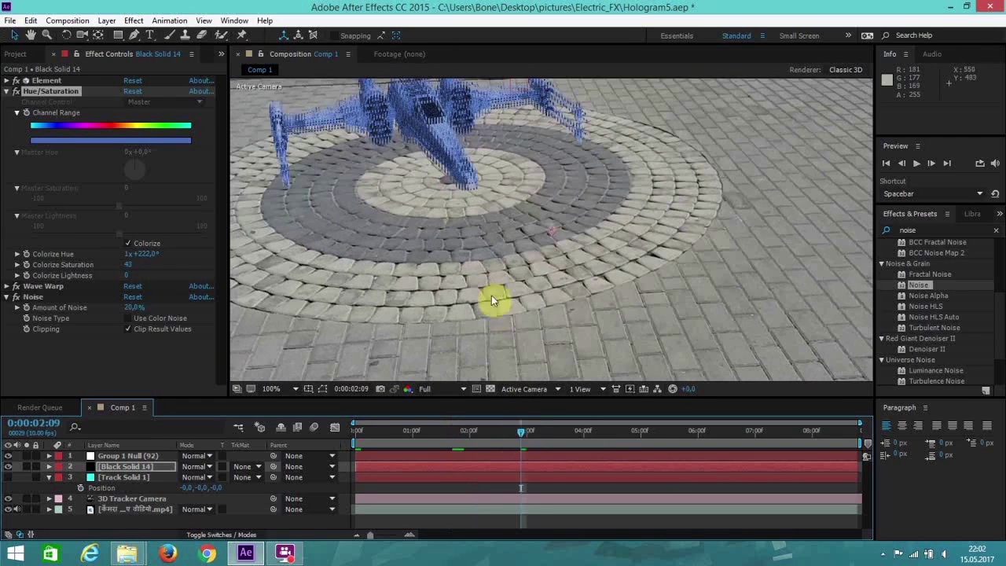
pyautogui.press('v')
pyautogui.click(6, 92)
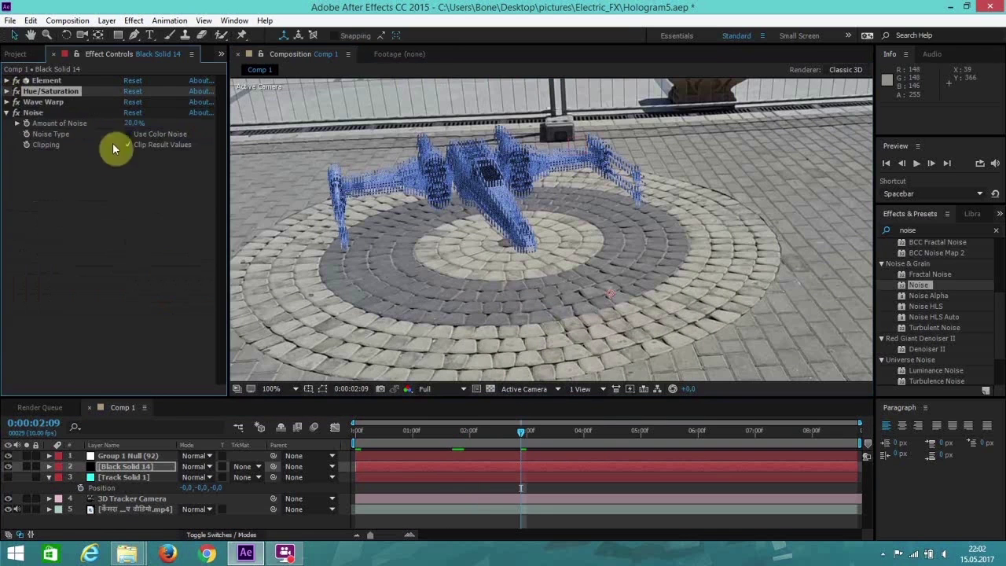
pyautogui.click(5, 113)
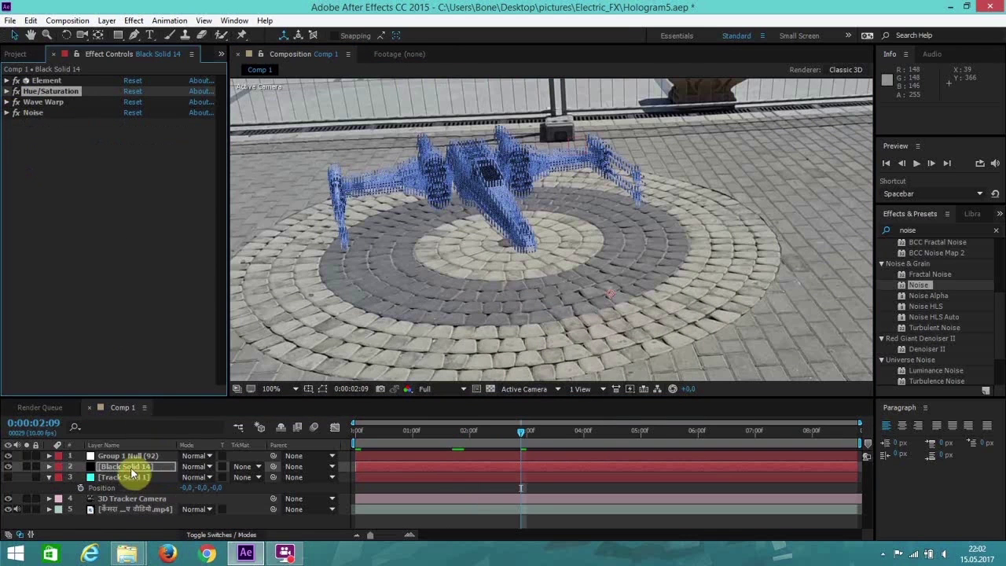
# Apply Curves to the black solid, pull the middle of the RGB curve slightly down to darken it, and collapse the effect
pyautogui.click(126, 466)
pyautogui.click(132, 20)
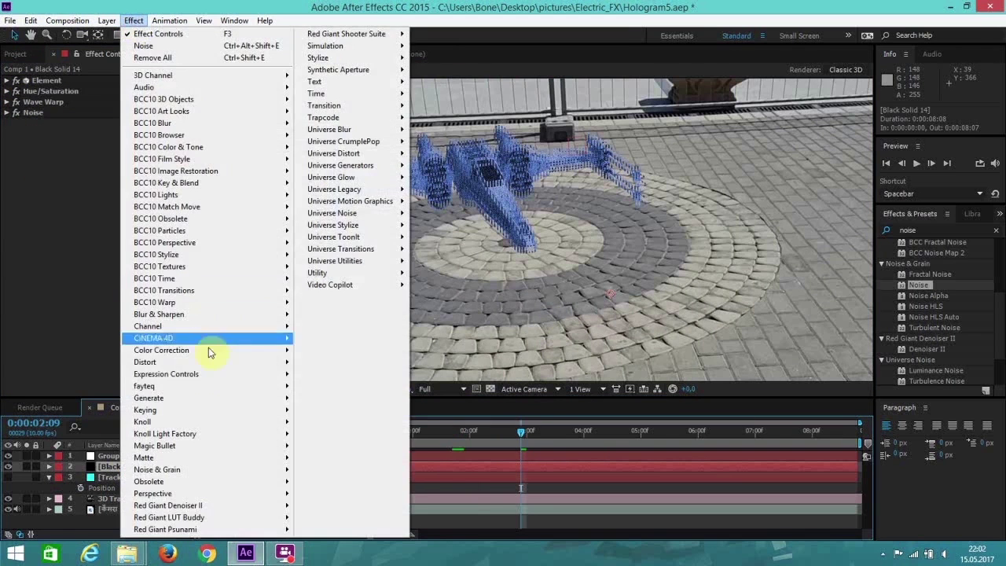
pyautogui.moveTo(207, 351)
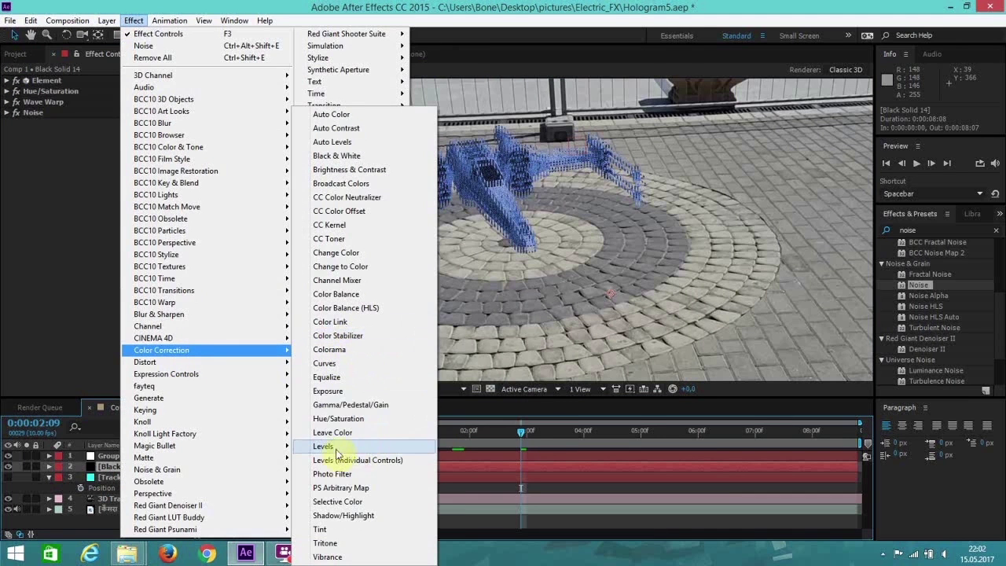
pyautogui.click(328, 363)
pyautogui.moveTo(108, 249); pyautogui.dragTo(115, 255)
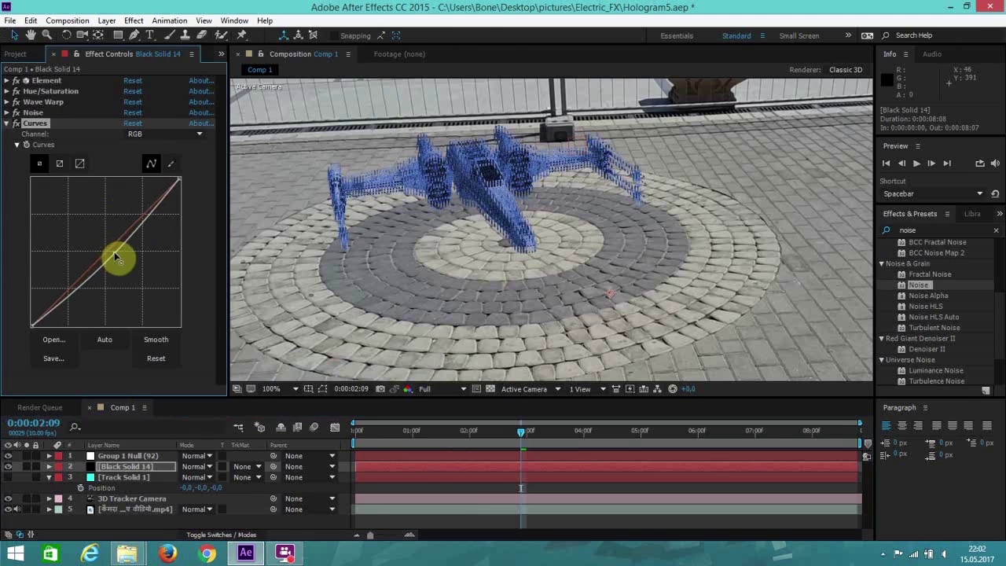
pyautogui.click(8, 124)
# Apply Magic Bullet Looks to the black solid and choose the Beverly look from the Enhancements presets
pyautogui.click(133, 21)
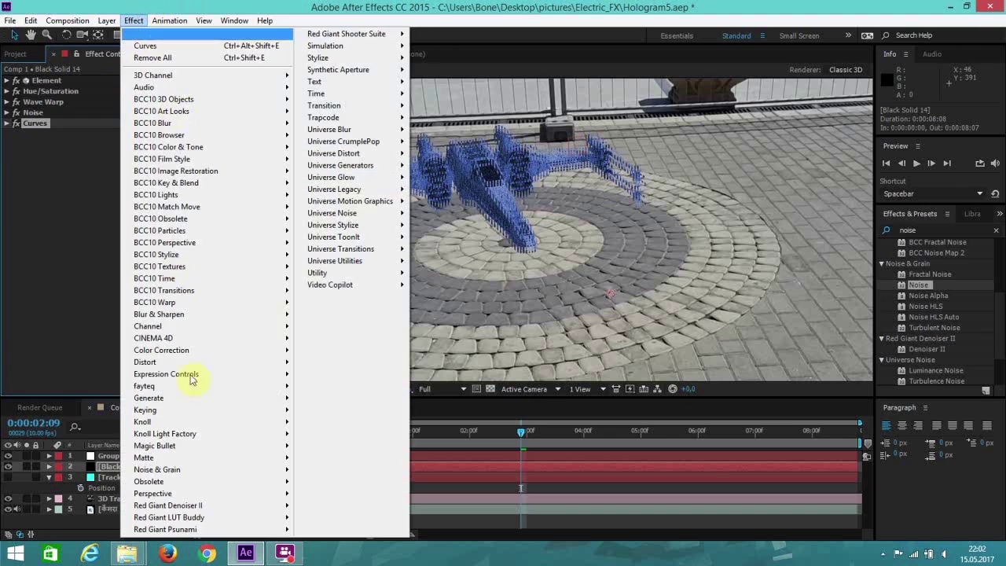
pyautogui.moveTo(173, 446)
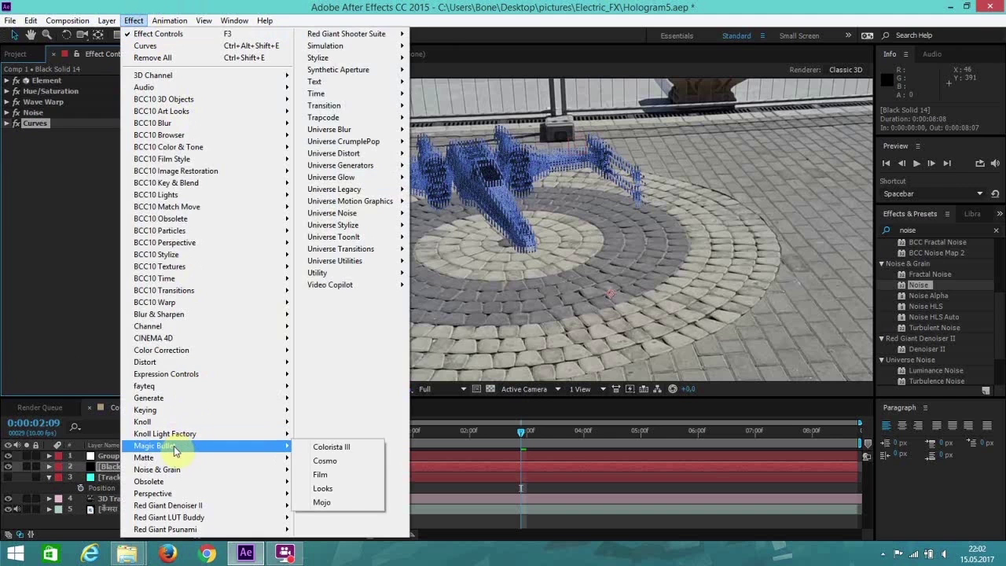
pyautogui.click(325, 488)
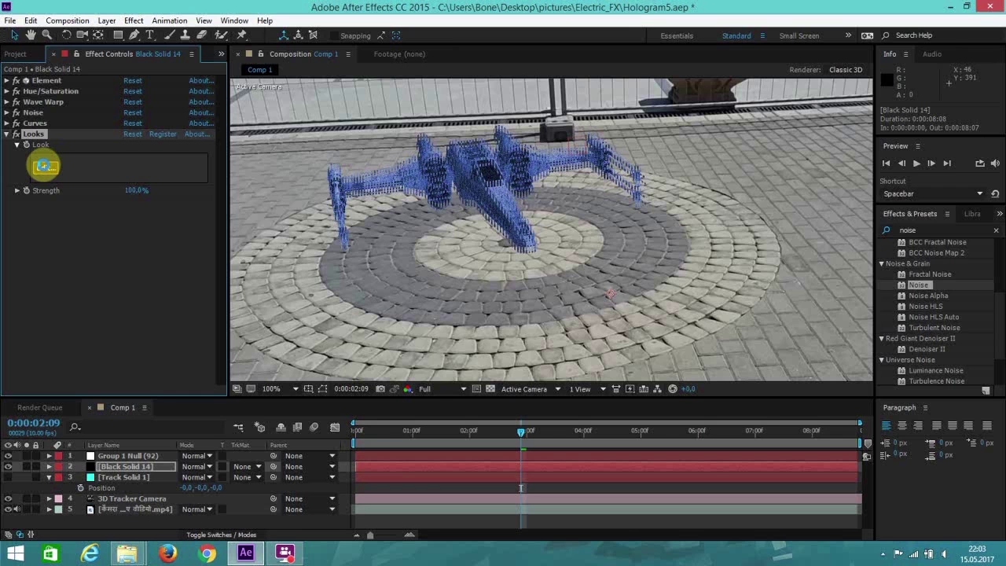
pyautogui.click(45, 167)
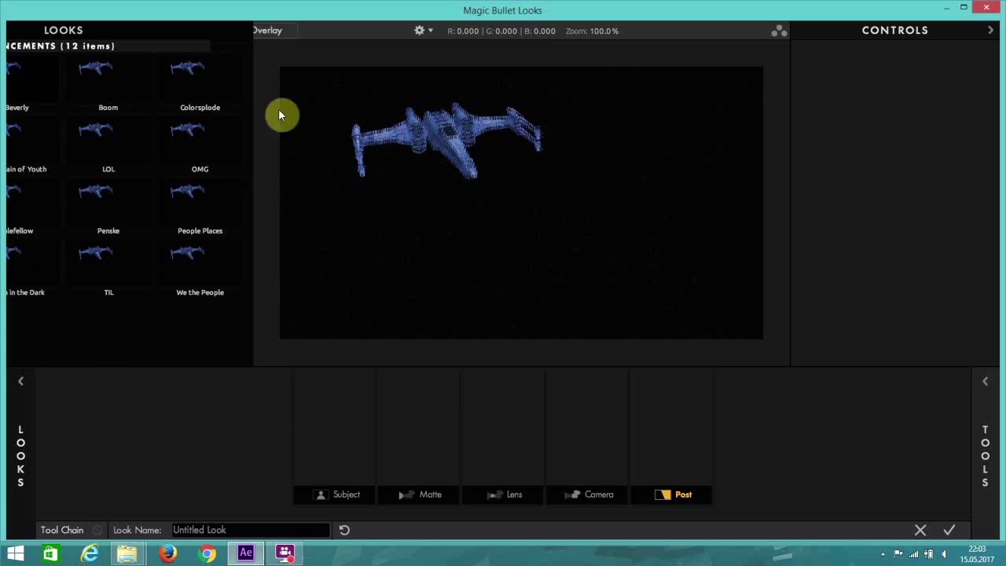
pyautogui.click(294, 80)
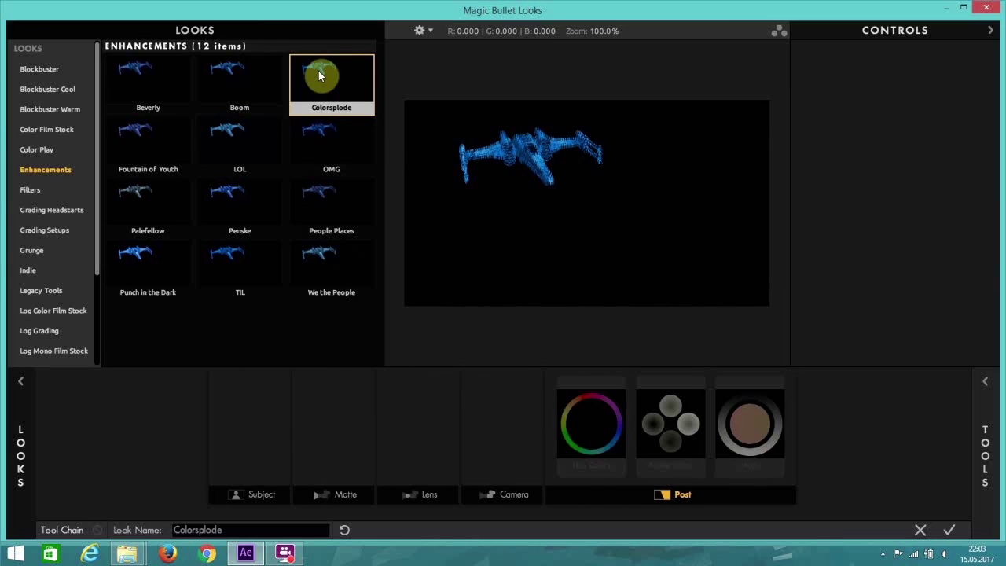
pyautogui.click(161, 69)
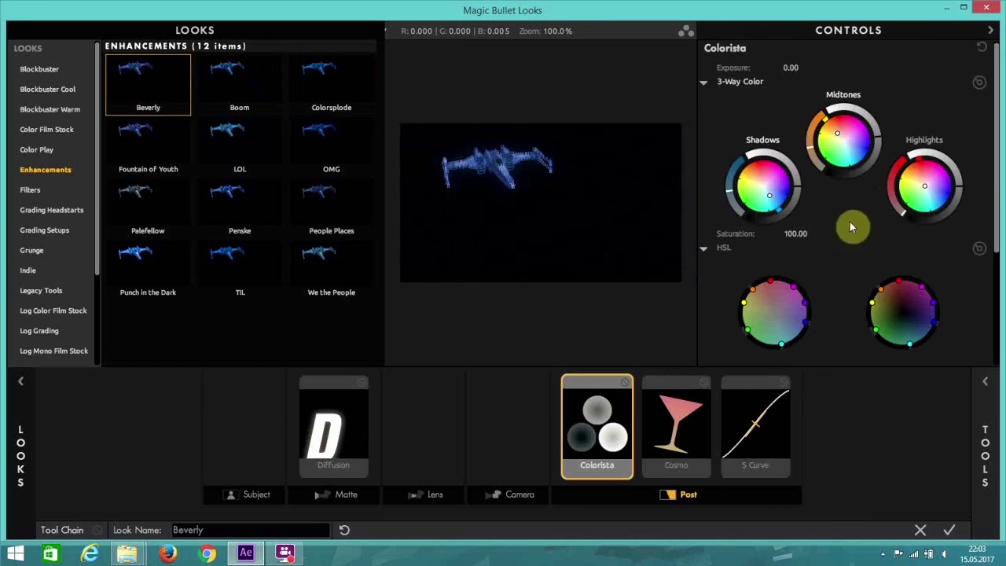
# Adjust the look's S Curve to contrast 0, midpoint 0.430 and brightness 0.586, accept the look, and collapse the Looks effect
pyautogui.click(760, 414)
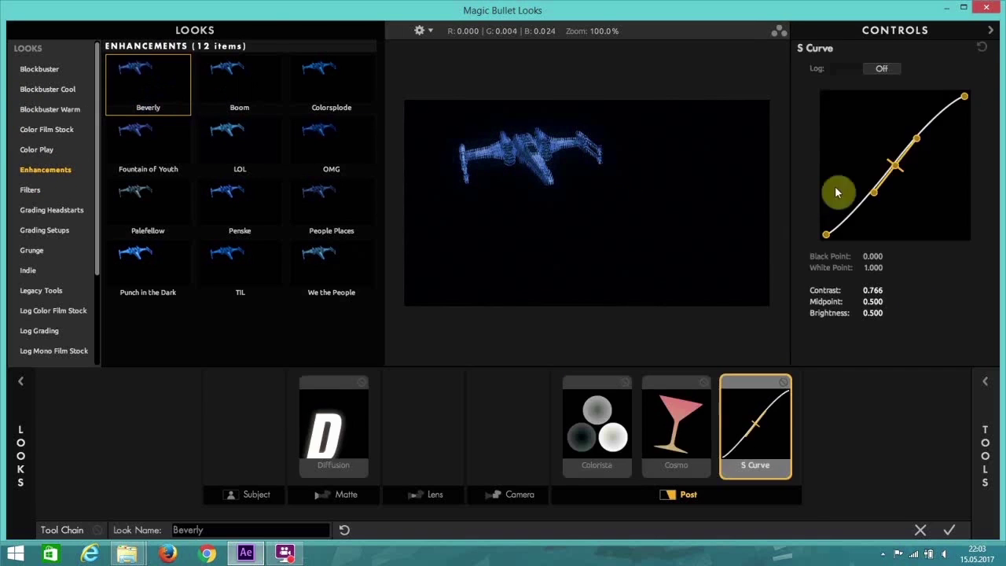
pyautogui.moveTo(897, 162)
pyautogui.mouseDown()
pyautogui.moveTo(887, 165)
pyautogui.moveTo(912, 194)
pyautogui.moveTo(882, 147)
pyautogui.moveTo(887, 162)
pyautogui.moveTo(903, 129)
pyautogui.moveTo(929, 148)
pyautogui.moveTo(886, 153)
pyautogui.mouseUp()
pyautogui.click(862, 181)
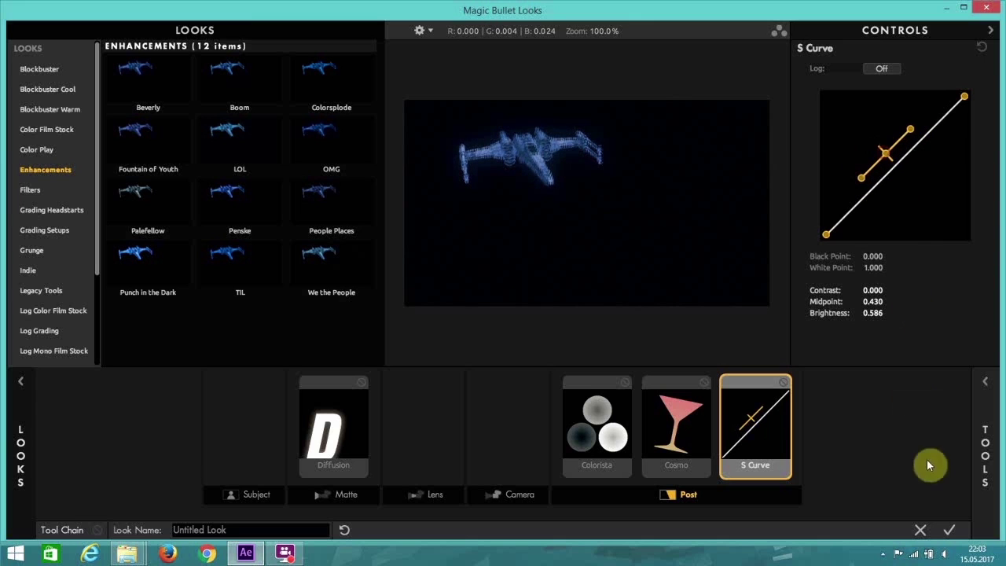
pyautogui.click(950, 532)
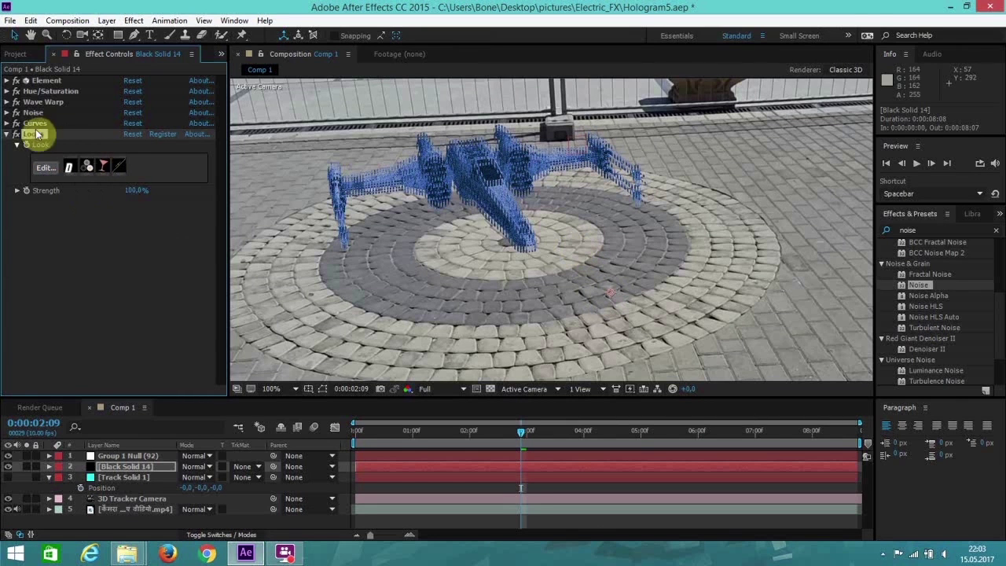
pyautogui.click(10, 141)
pyautogui.scroll(-2, 564, 224)
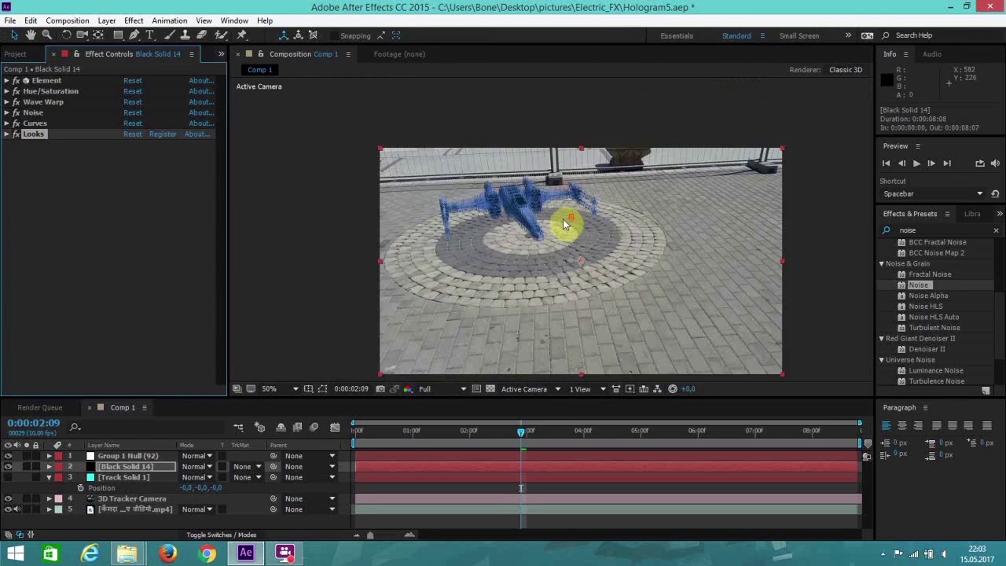
pyautogui.scroll(2, 562, 218)
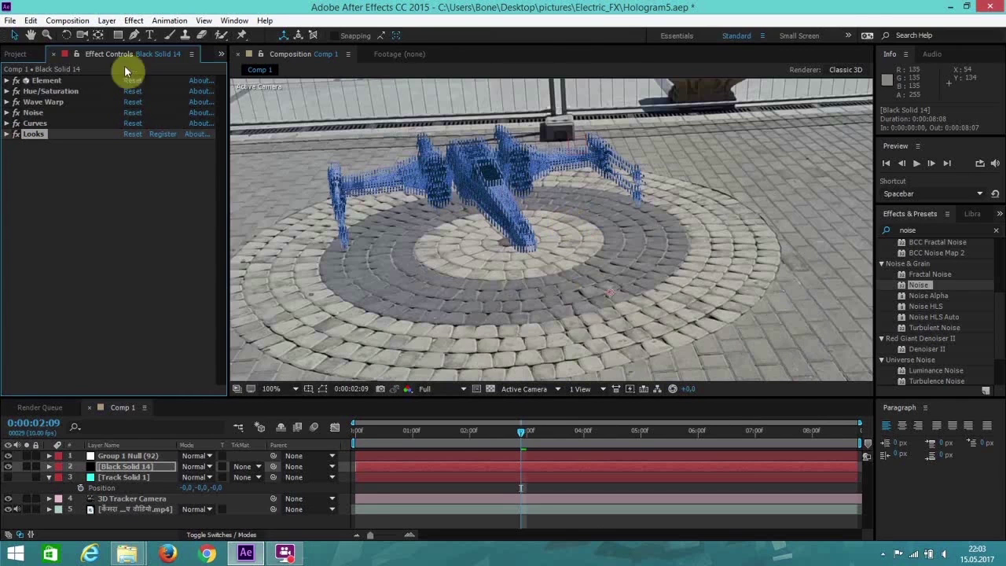
# Reduce the Amount of Noise to 12% and the Wave Warp's Wave Width to 1
pyautogui.click(7, 113)
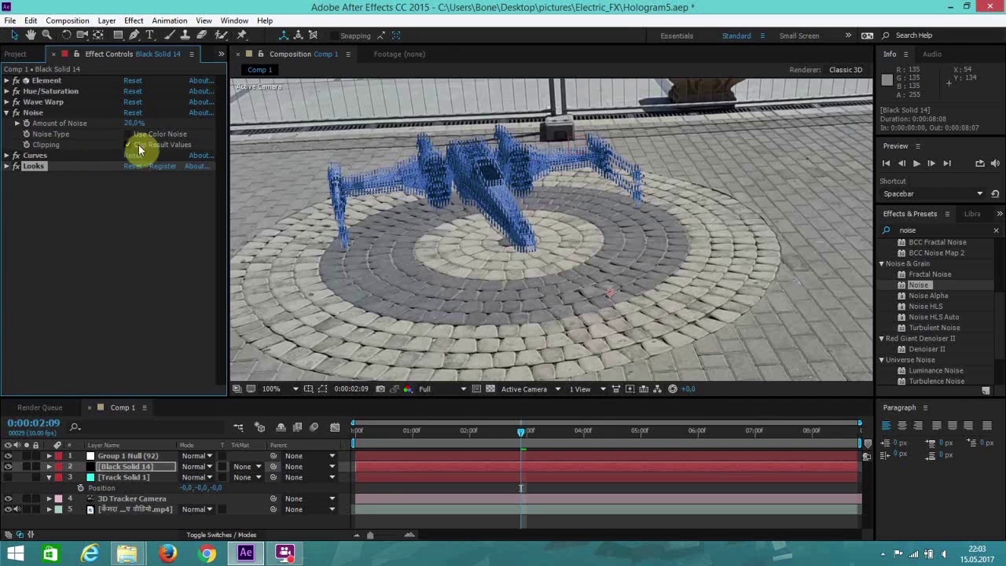
pyautogui.moveTo(131, 129); pyautogui.dragTo(128, 128)
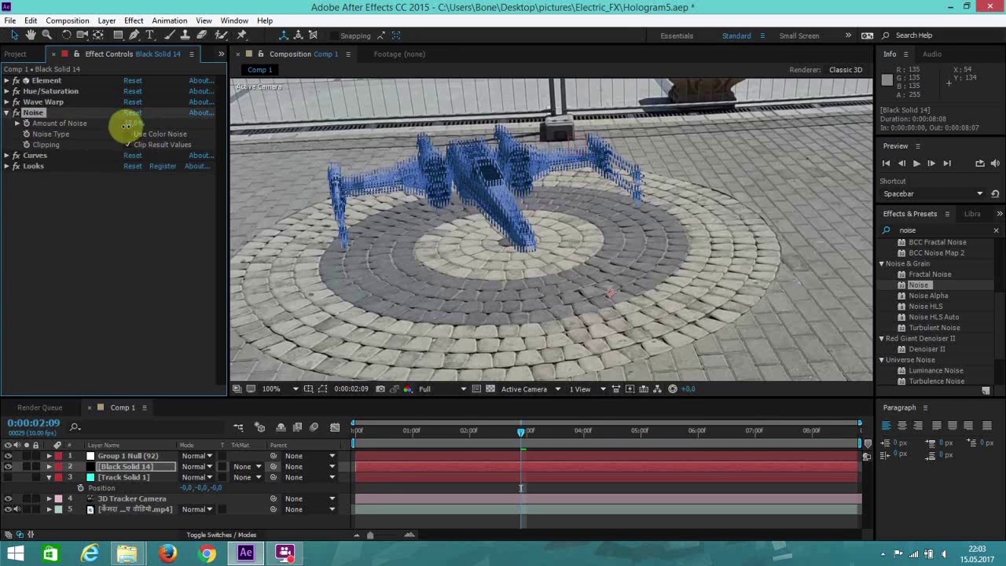
pyautogui.click(6, 103)
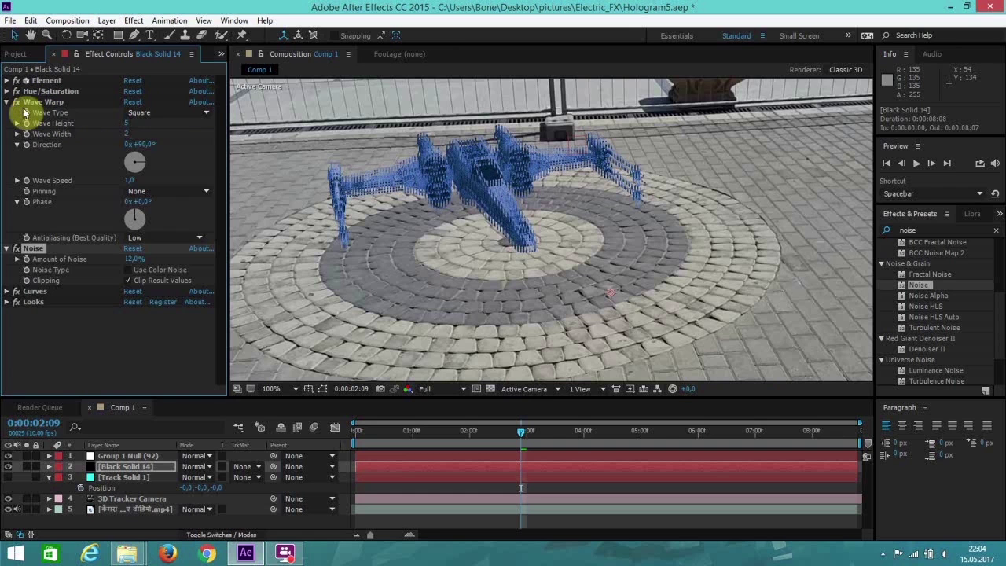
pyautogui.moveTo(128, 135)
pyautogui.mouseDown()
pyautogui.moveTo(143, 137)
pyautogui.moveTo(121, 139)
pyautogui.mouseUp()
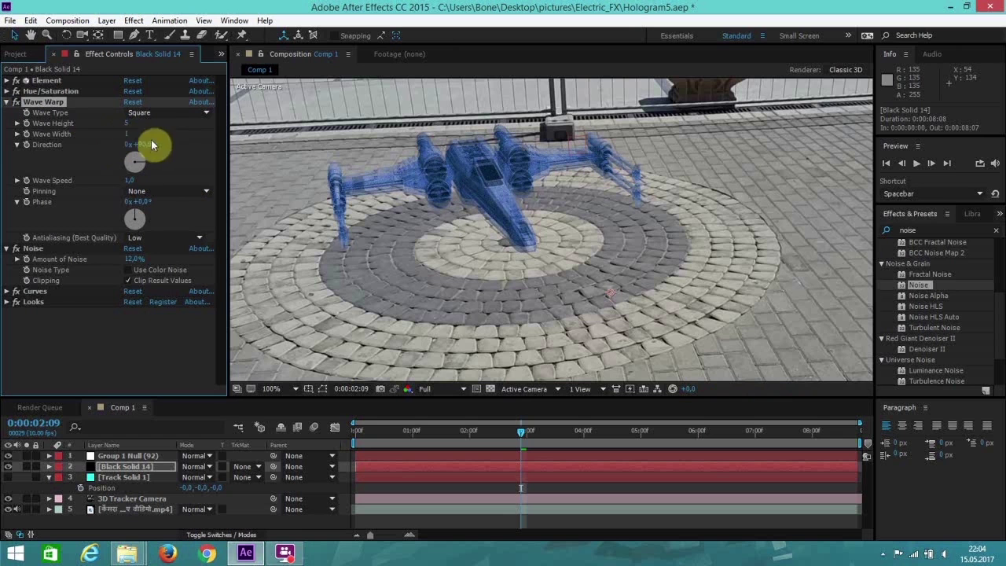
# Return to the first frame and collapse the properties of Track Solid 1
pyautogui.moveTo(448, 432); pyautogui.dragTo(342, 430)
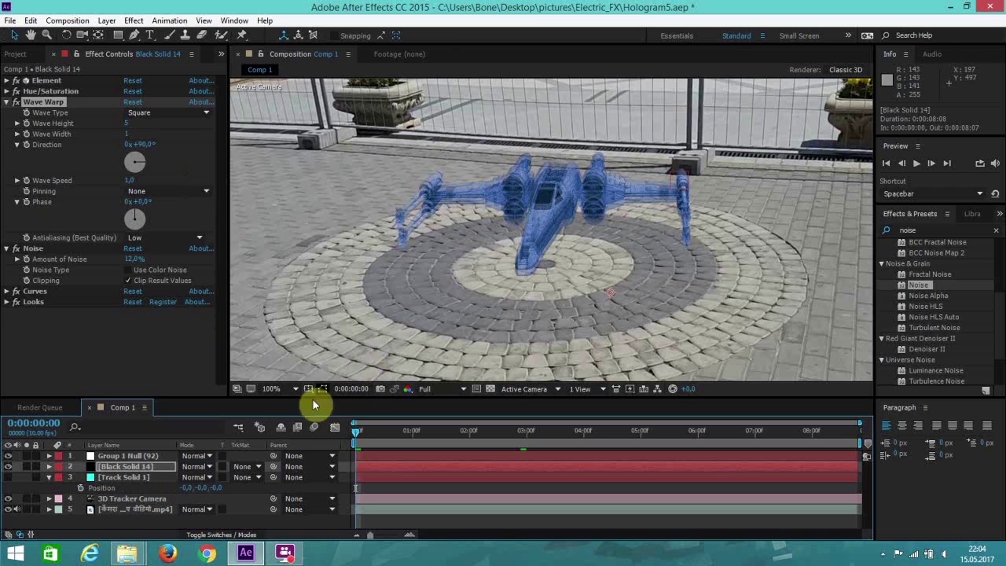
pyautogui.click(49, 477)
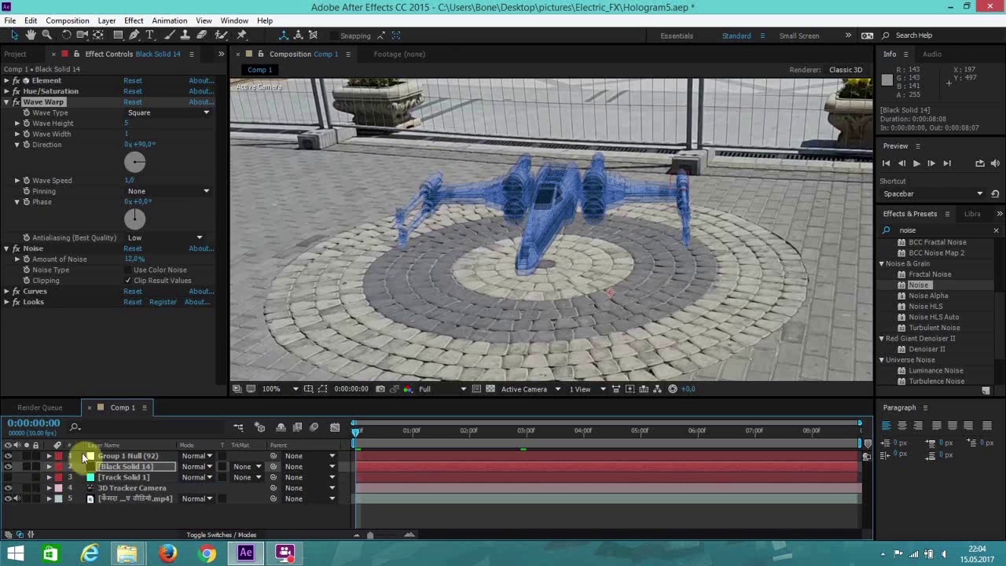
# Create a 1280 x 720 px solid in a blue sampled from the X-wing and lower its opacity to 41%
pyautogui.click(106, 21)
pyautogui.moveTo(107, 35)
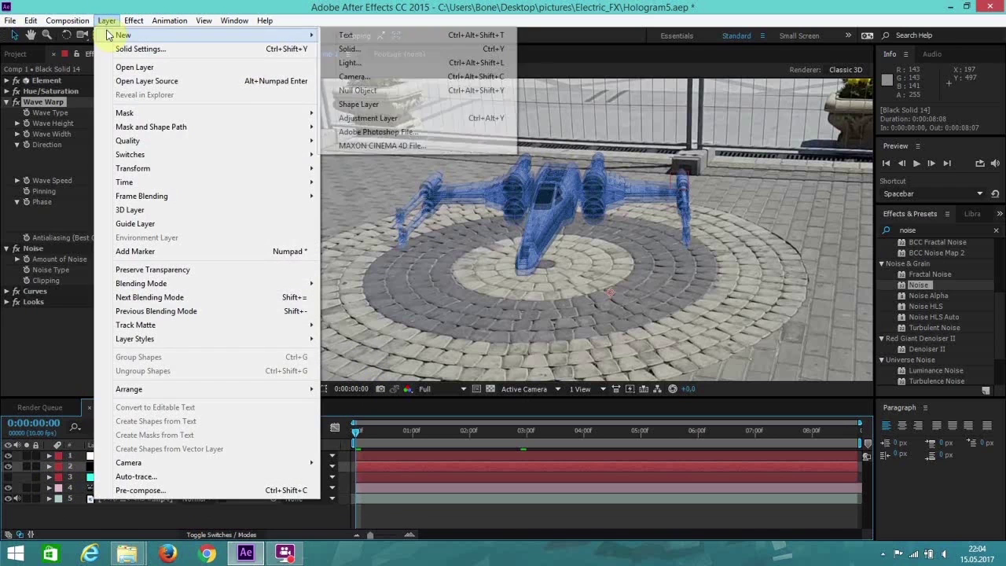
pyautogui.click(375, 55)
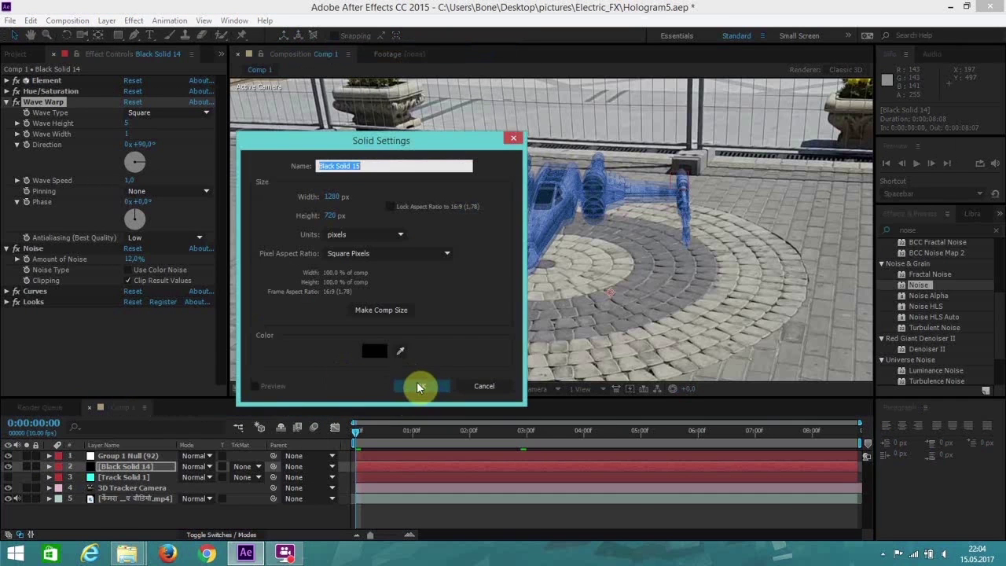
pyautogui.click(402, 353)
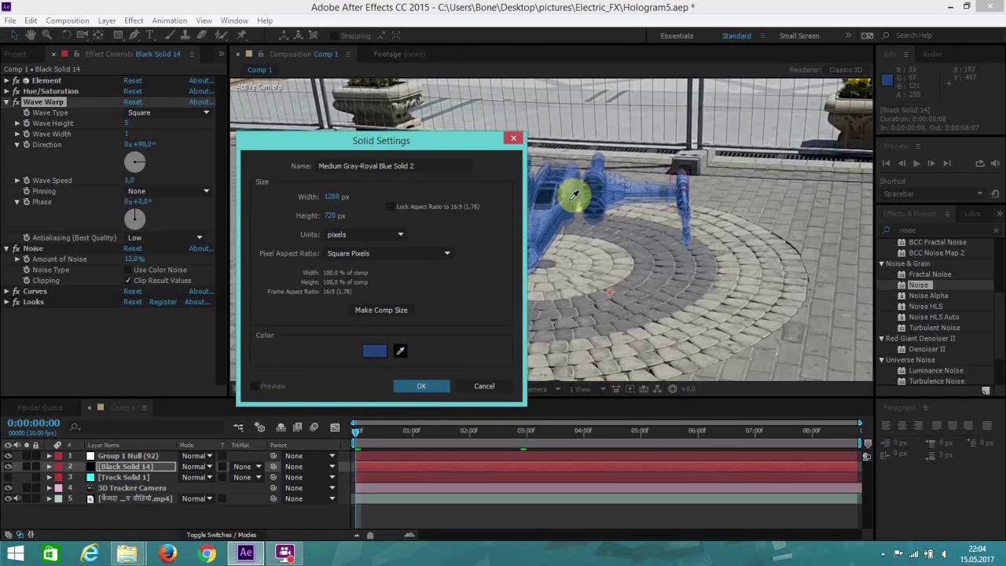
pyautogui.click(573, 187)
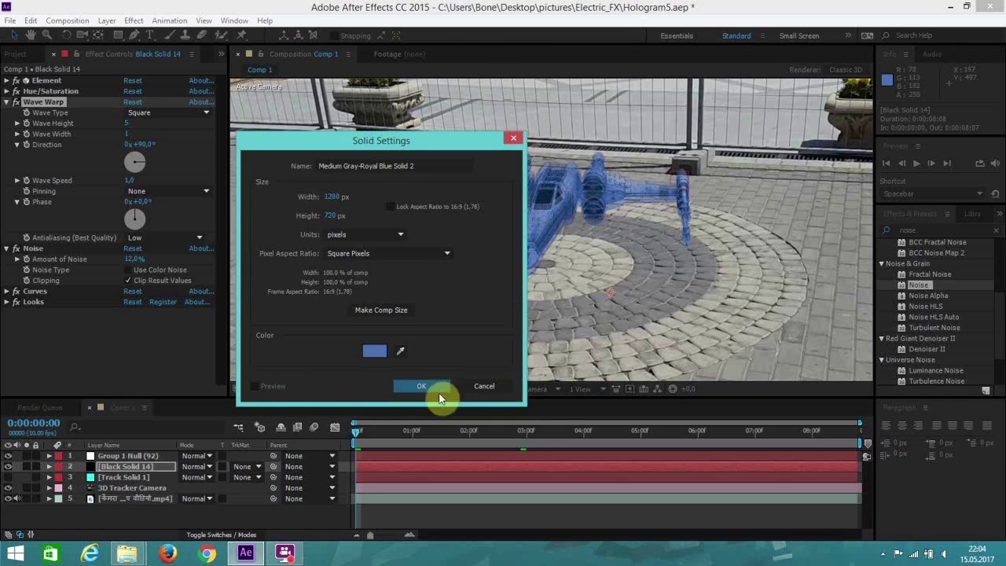
pyautogui.click(420, 386)
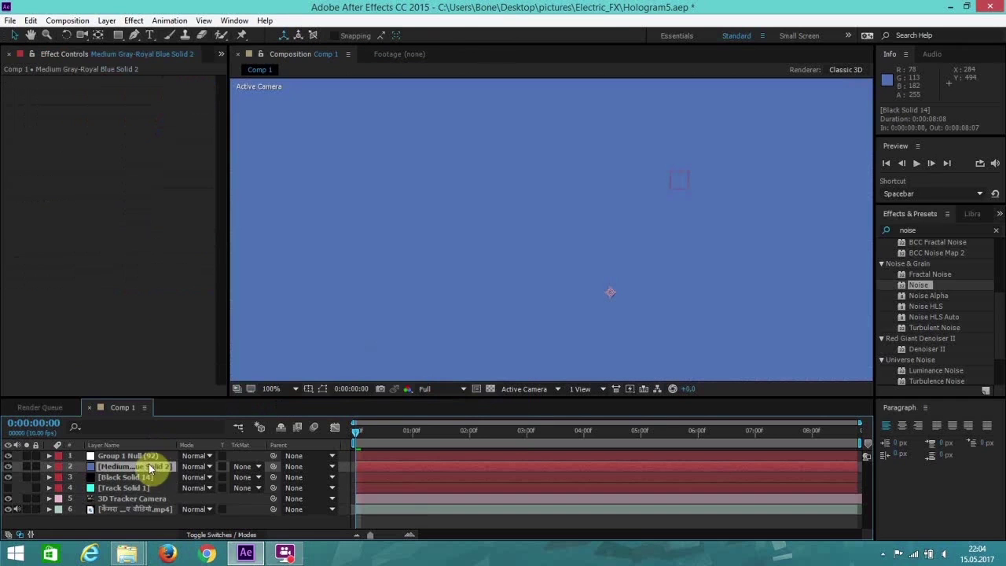
pyautogui.press('t')
pyautogui.moveTo(188, 477); pyautogui.dragTo(135, 472)
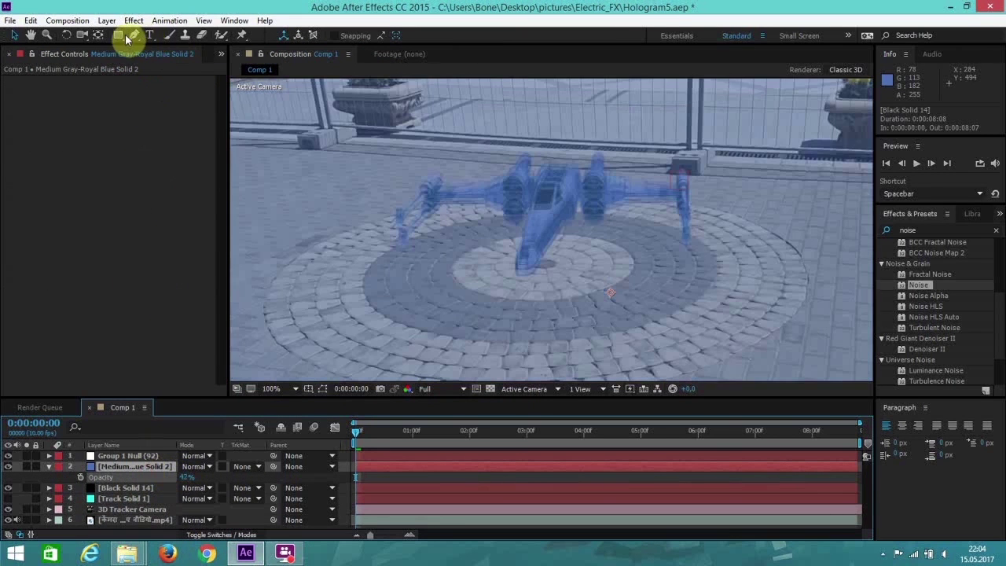
# Draw an elliptical mask about 578 by 227 px around the X-wing on the blue solid, undoing and redrawing until it fits
pyautogui.moveTo(125, 40); pyautogui.dragTo(168, 65)
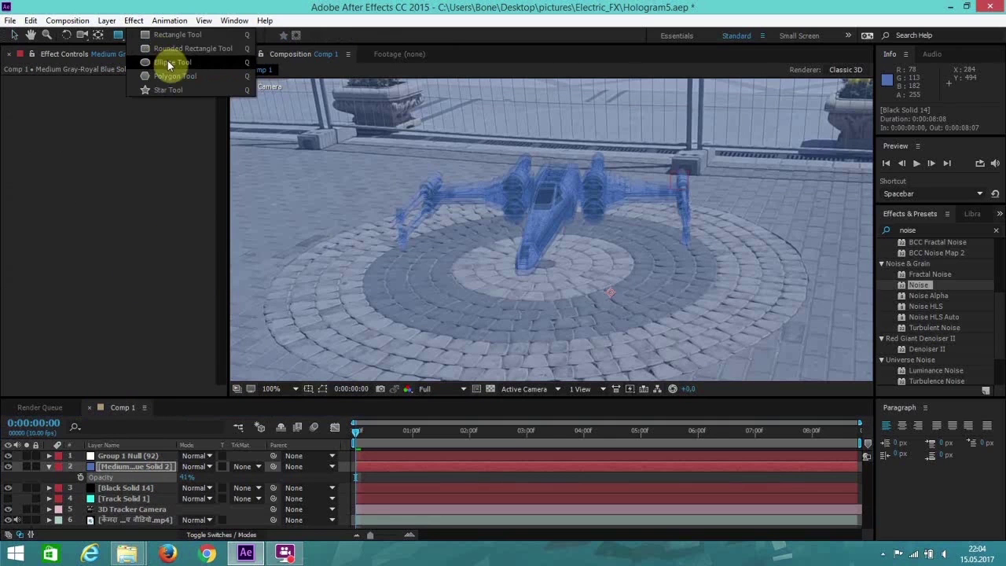
pyautogui.click(168, 65)
pyautogui.moveTo(392, 136); pyautogui.dragTo(750, 317)
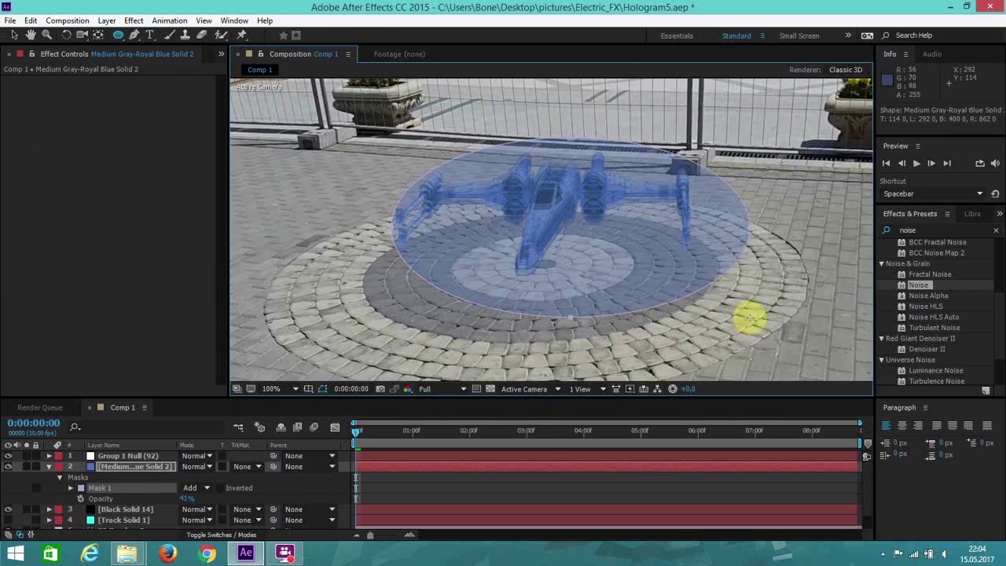
pyautogui.hotkey('ctrl', 'z')
pyautogui.moveTo(336, 127); pyautogui.dragTo(721, 288)
pyautogui.hotkey('ctrl', 'z')
pyautogui.moveTo(360, 142); pyautogui.dragTo(724, 284)
pyautogui.click(14, 35)
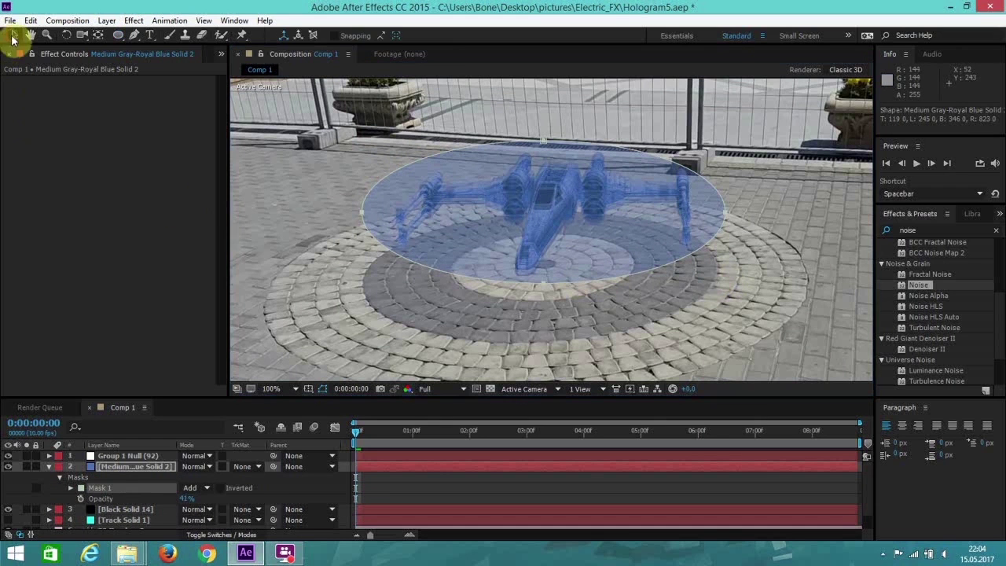
# Set the blue solid's blending mode to Add and its Mask Feather to 125 pixels
pyautogui.click(139, 466)
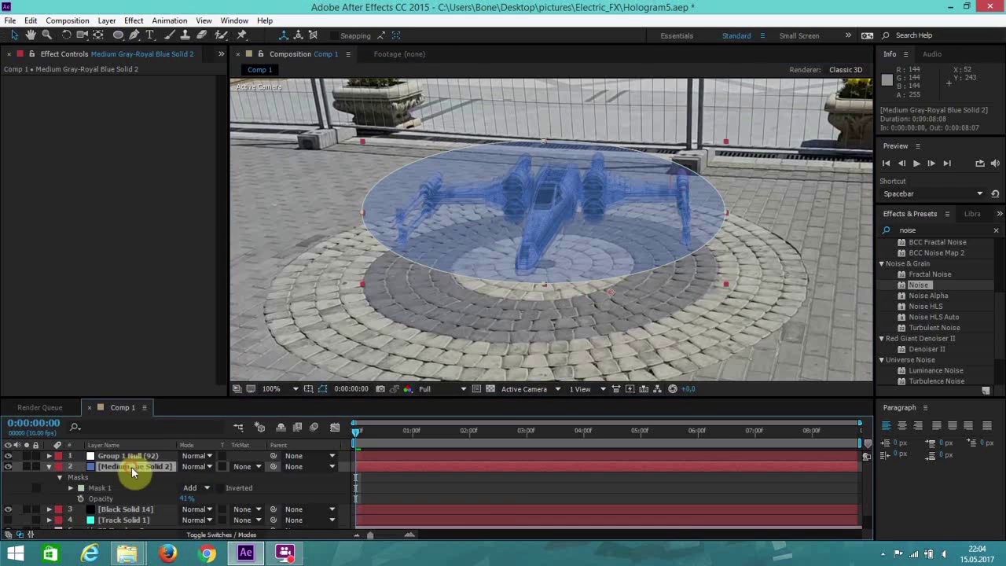
pyautogui.click(209, 472)
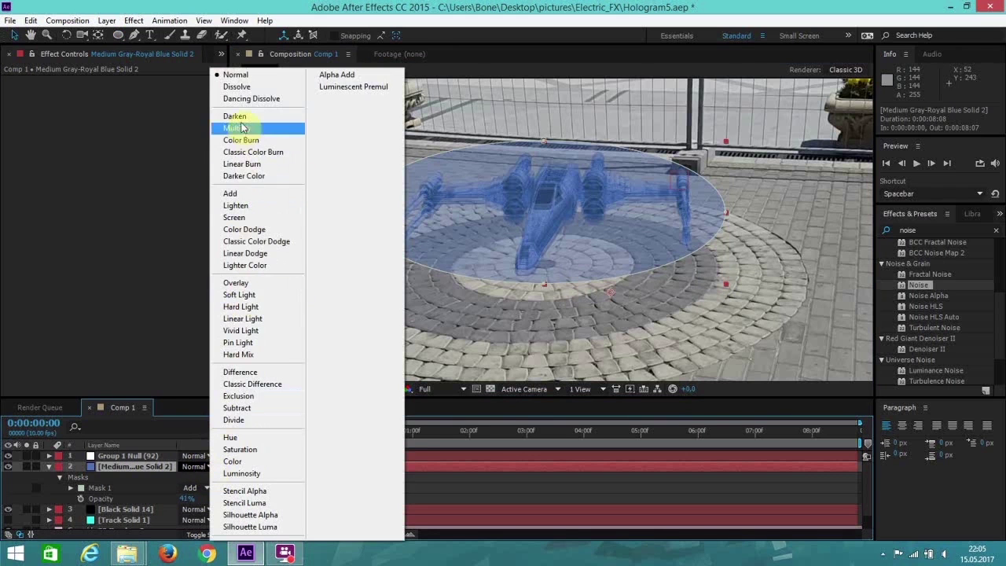
pyautogui.click(246, 194)
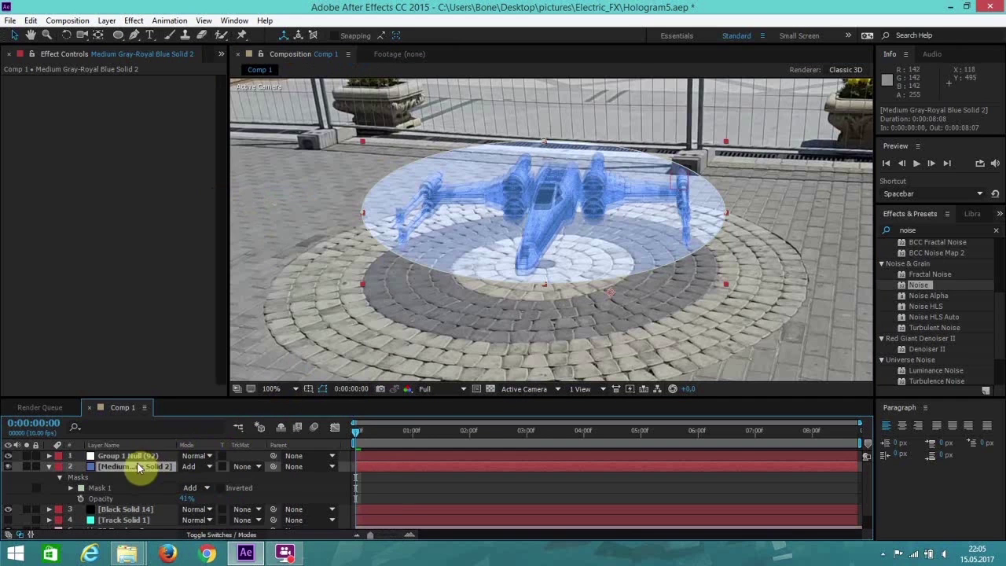
pyautogui.press('f')
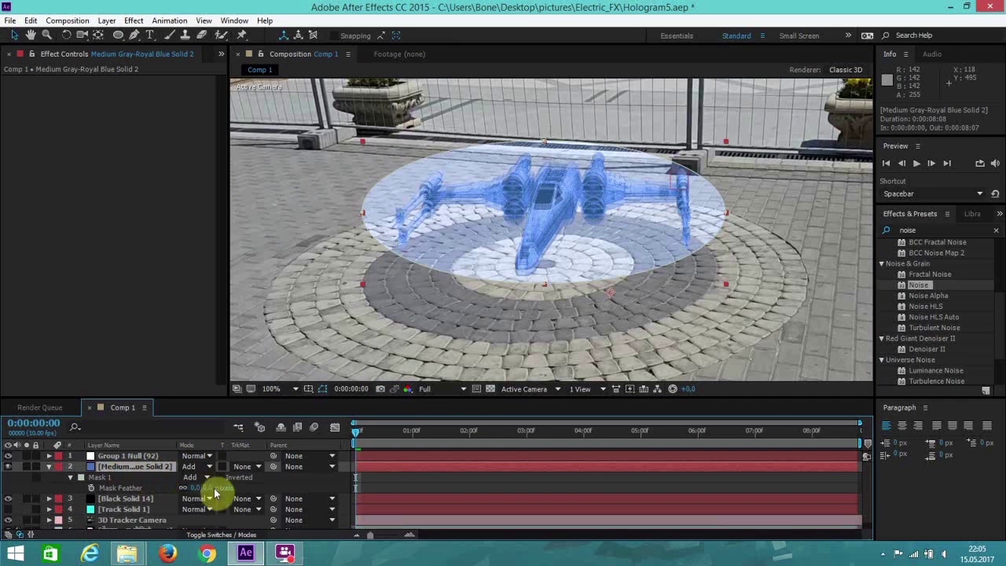
pyautogui.moveTo(196, 487); pyautogui.dragTo(256, 483)
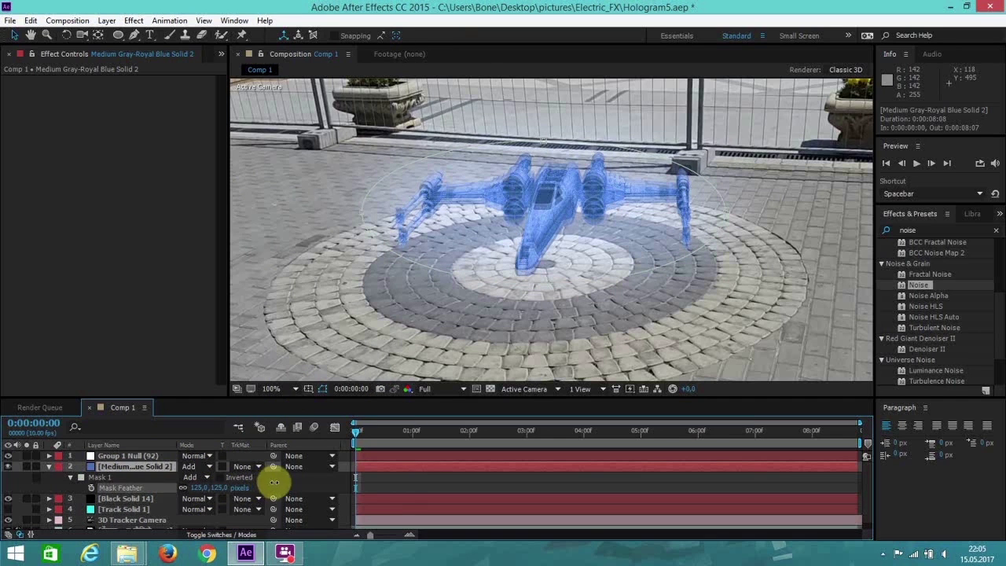
# Raise the blue solid's opacity to 78% and hide the mask outline in the composition view
pyautogui.click(144, 467)
pyautogui.press('t')
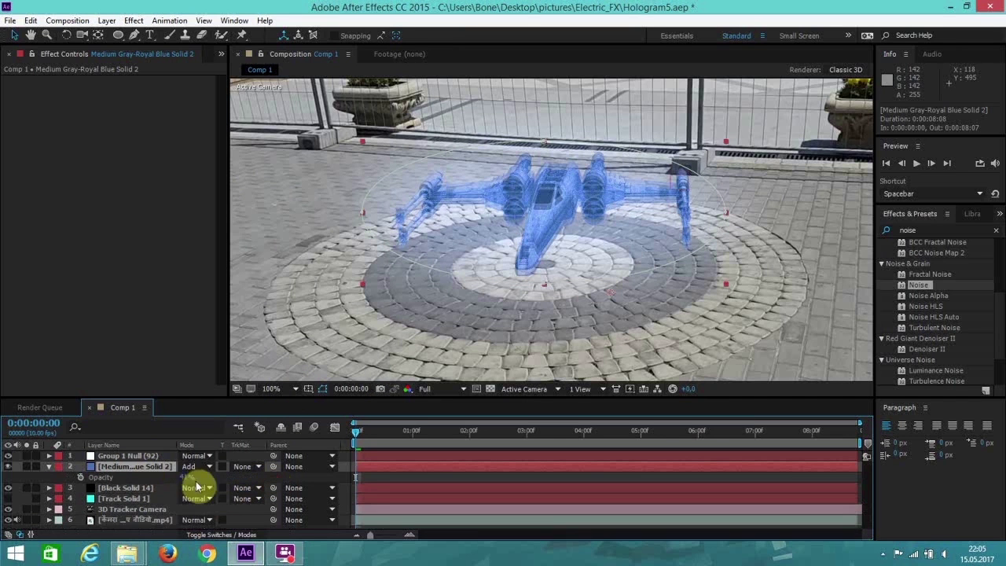
pyautogui.click(191, 481)
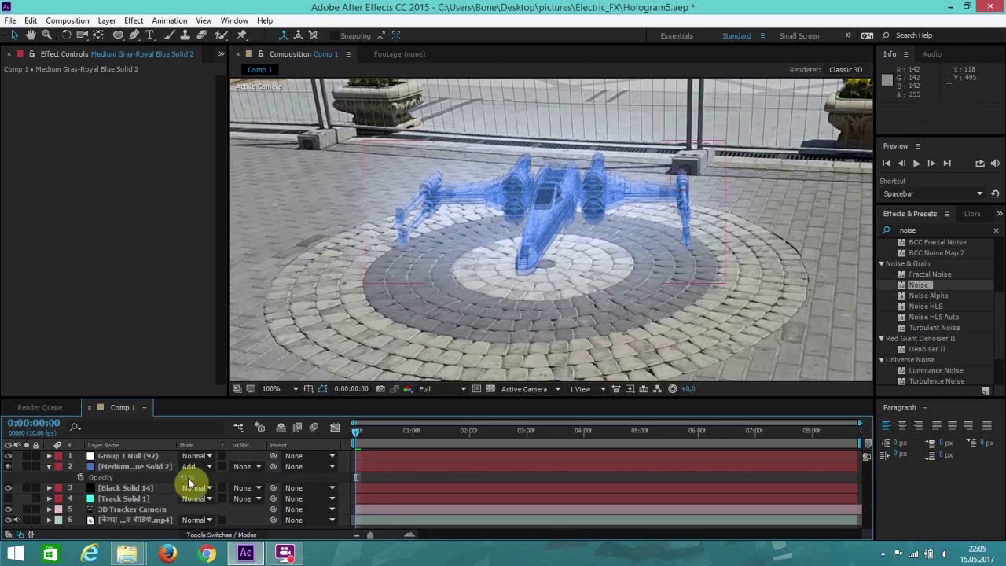
pyautogui.click(191, 476)
pyautogui.moveTo(194, 476); pyautogui.dragTo(207, 475)
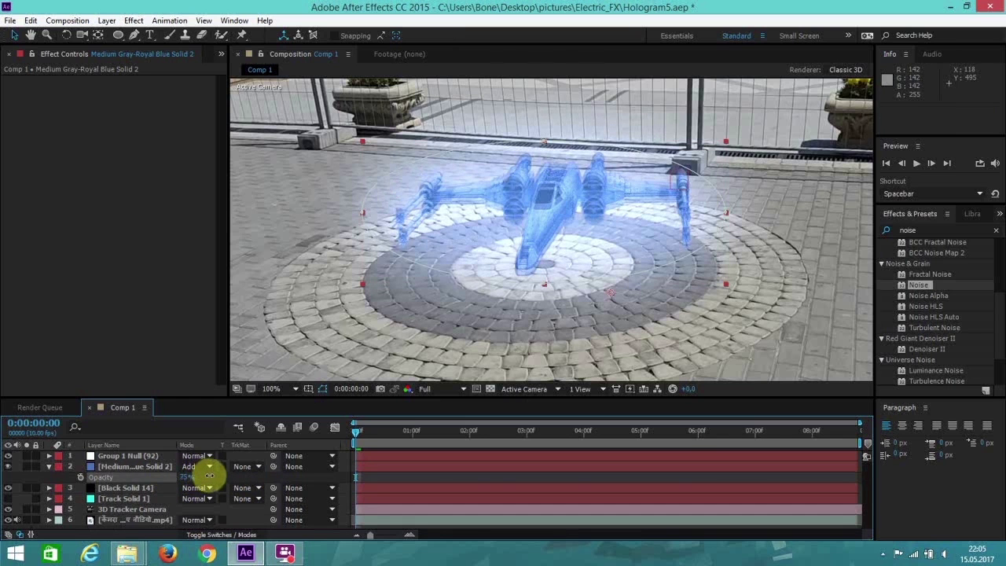
pyautogui.click(323, 391)
# Preview the glowing hologram from the first frame, and stop playback
pyautogui.click(886, 165)
pyautogui.click(915, 164)
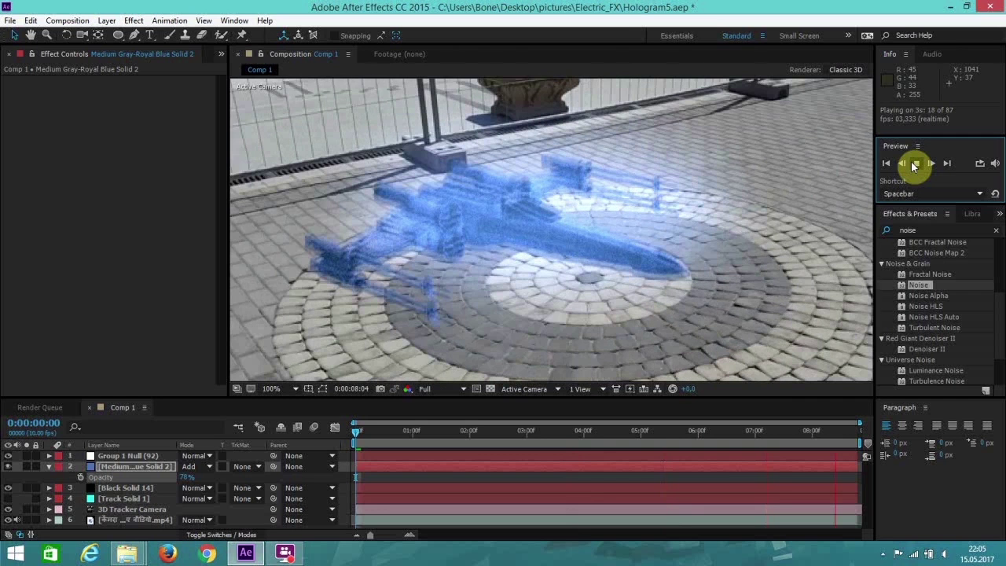
pyautogui.click(914, 164)
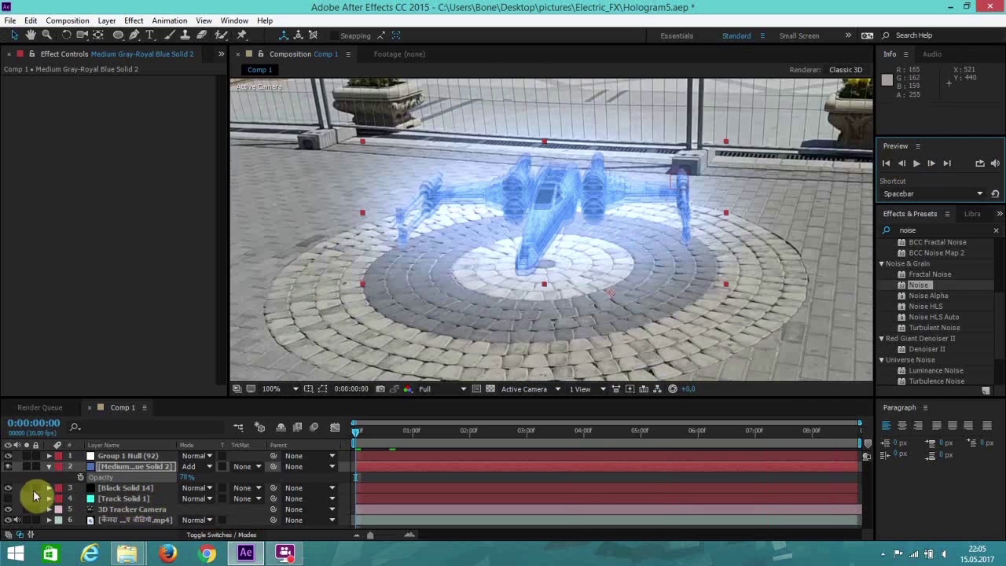
# Lower the opacity of the X-wing layer, Black Solid 14, to 68%
pyautogui.click(110, 489)
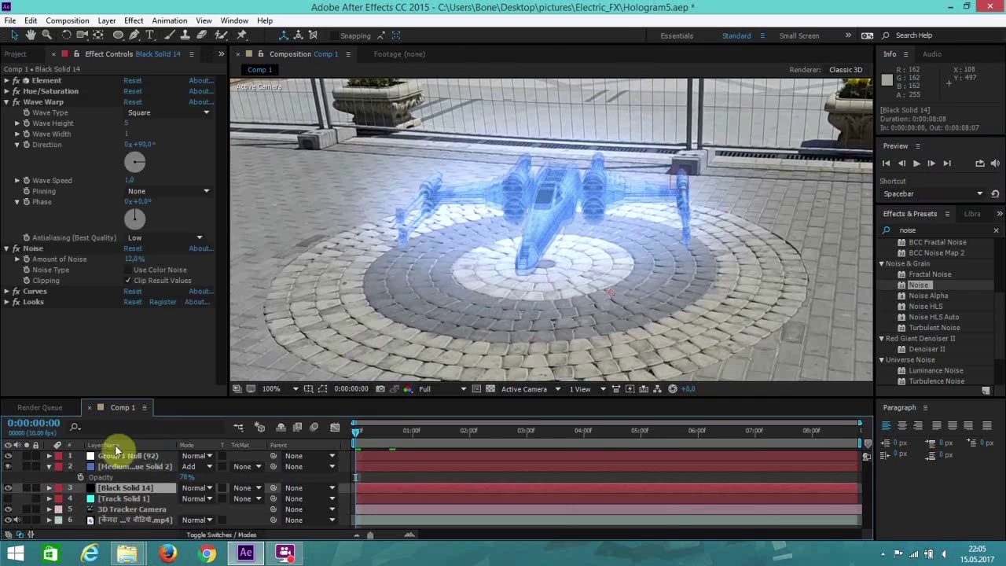
pyautogui.press('t')
pyautogui.moveTo(197, 503); pyautogui.dragTo(169, 509)
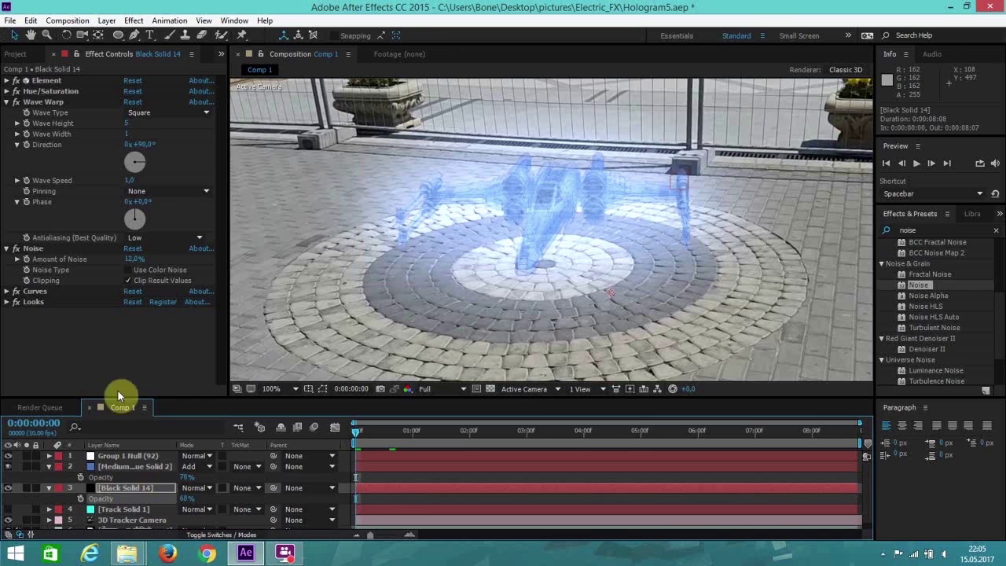
# Collapse the Wave Warp settings and pull the RGB midtones down in the X-wing layer's Curves effect
pyautogui.click(6, 102)
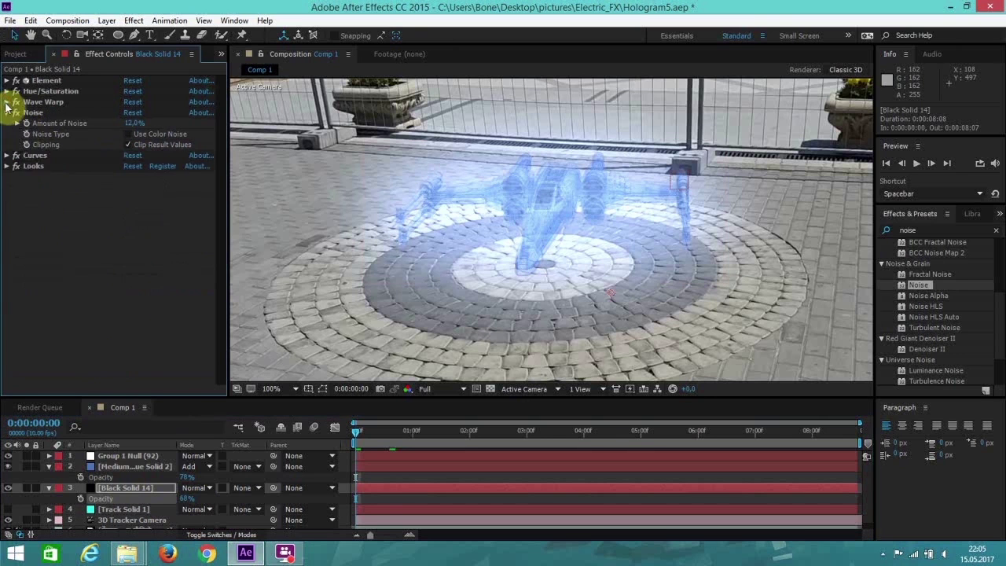
pyautogui.click(7, 156)
pyautogui.moveTo(126, 253); pyautogui.dragTo(114, 280)
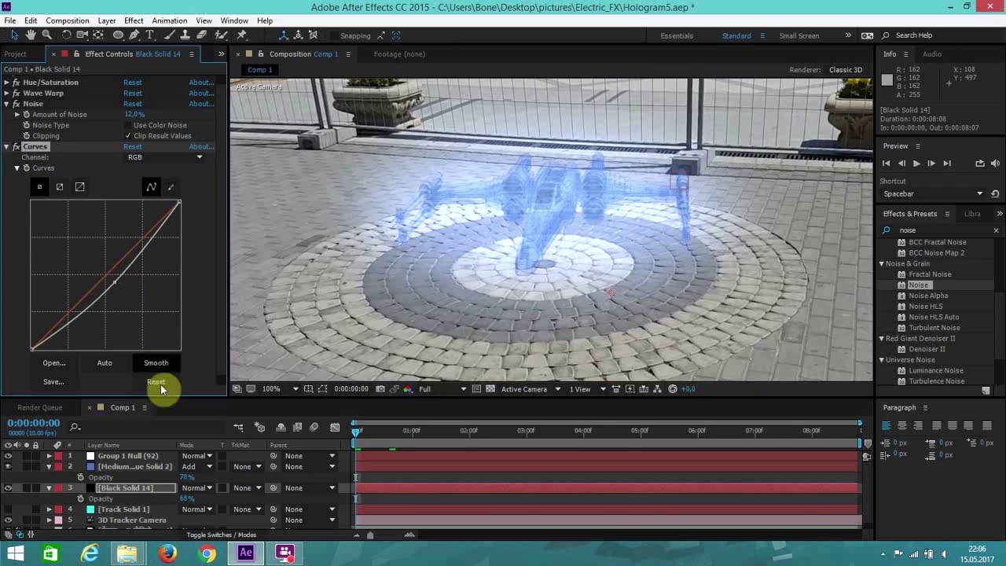
# Reduce the blue solid's opacity to 61% and preview the animation
pyautogui.click(118, 487)
pyautogui.click(123, 469)
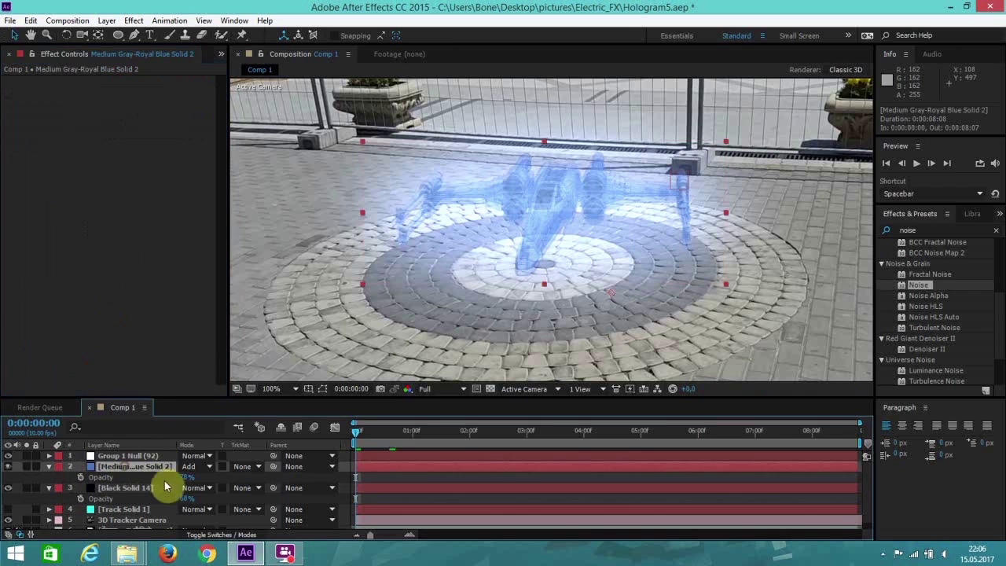
pyautogui.moveTo(179, 477); pyautogui.dragTo(167, 477)
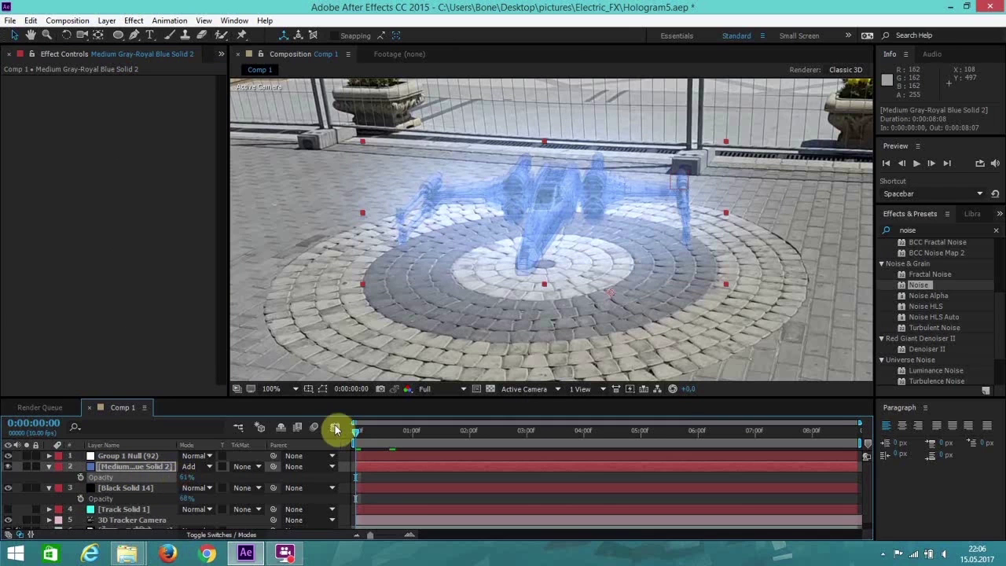
pyautogui.click(923, 173)
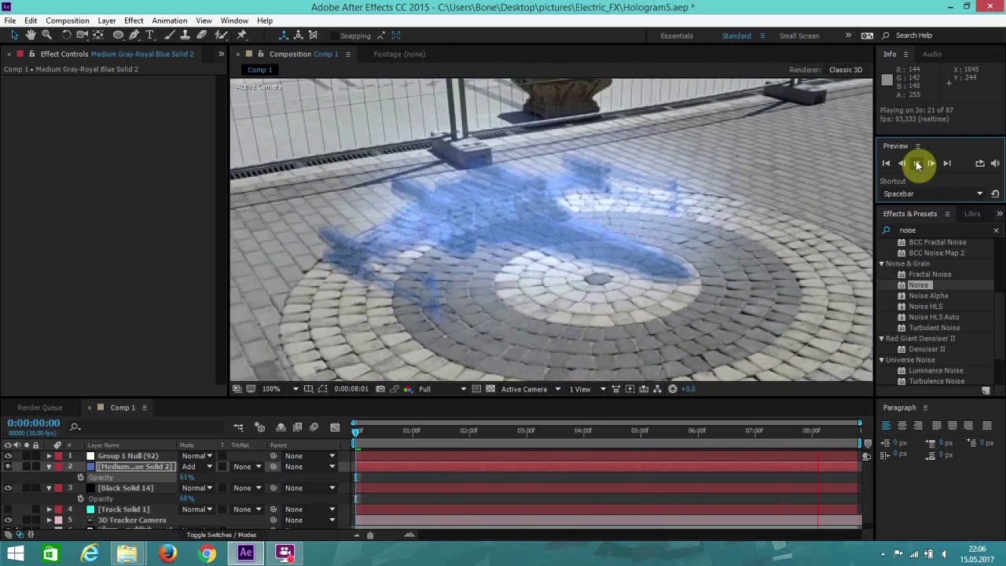
pyautogui.click(916, 164)
# In the X-wing layer's Hue/Saturation effect, set Colorize Hue to 1x+259° and Colorize Saturation to 48
pyautogui.click(110, 487)
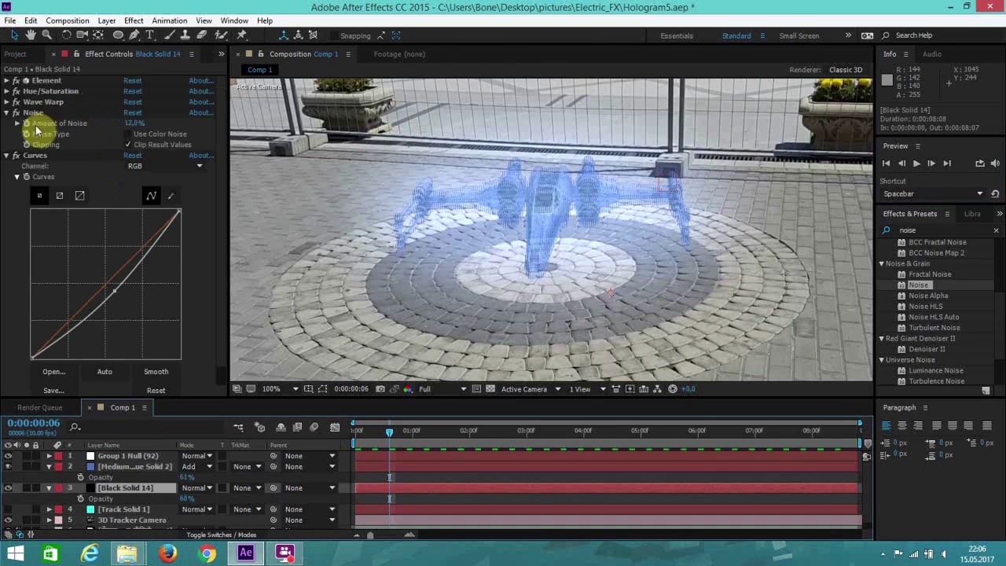
pyautogui.click(7, 91)
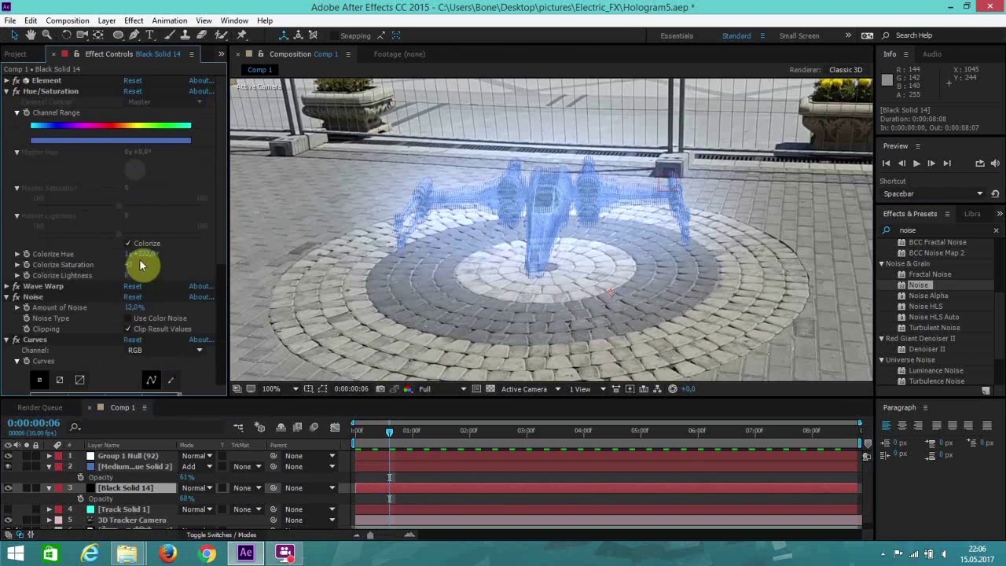
pyautogui.moveTo(138, 255); pyautogui.dragTo(271, 250)
pyautogui.moveTo(129, 267); pyautogui.dragTo(156, 254)
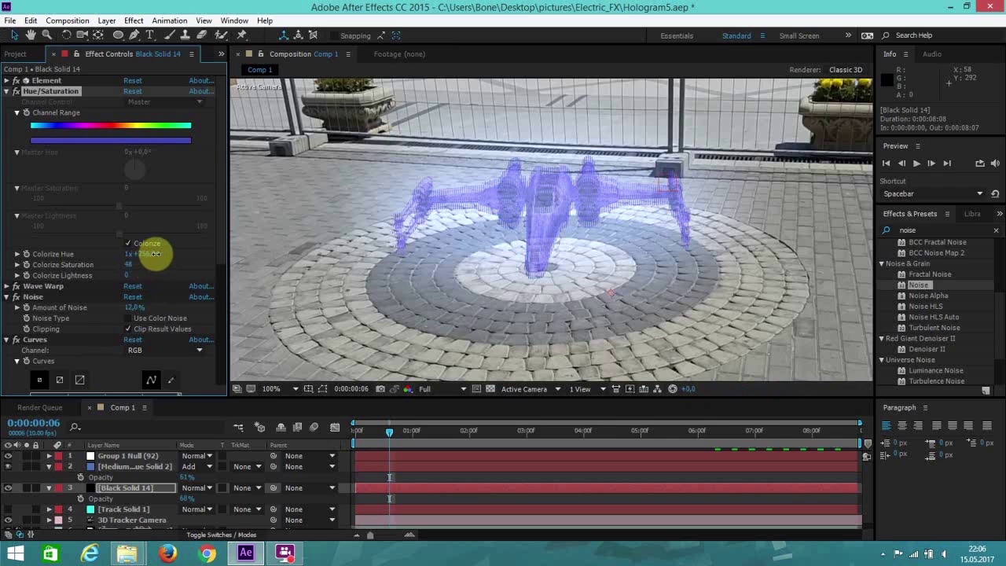
# Play the composition from the first frame to check the new hologram tint, and stop playback
pyautogui.click(887, 164)
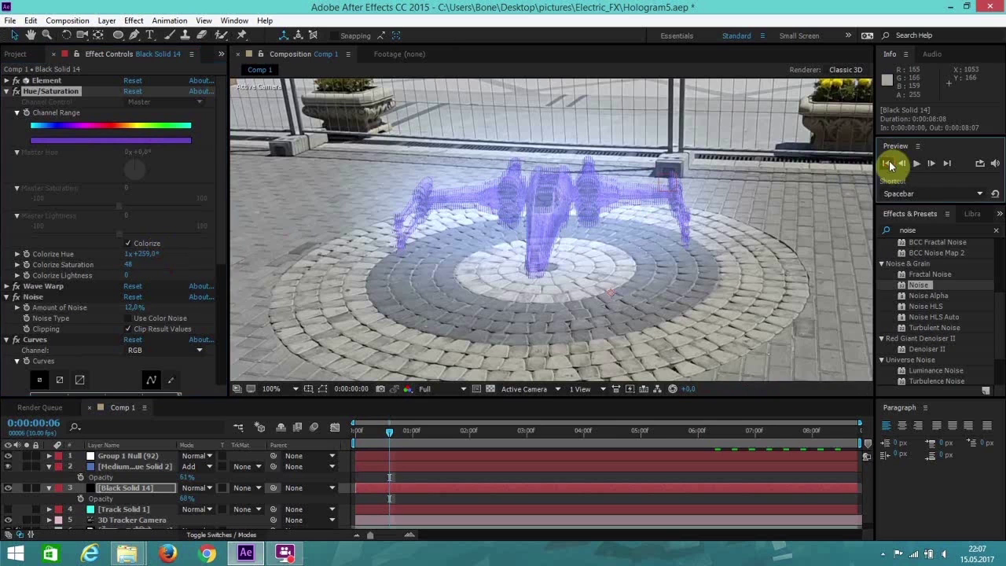
pyautogui.click(914, 165)
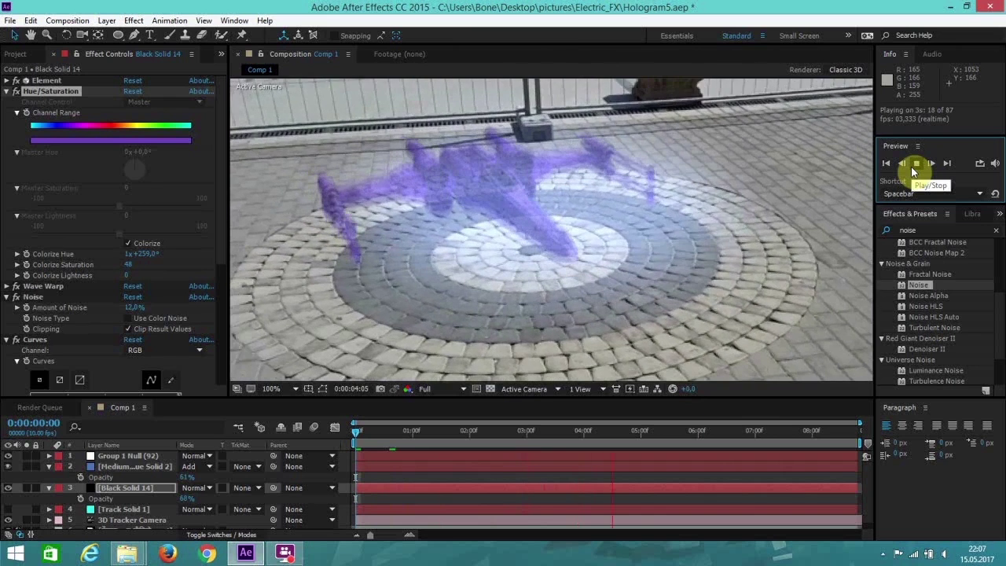
pyautogui.click(916, 165)
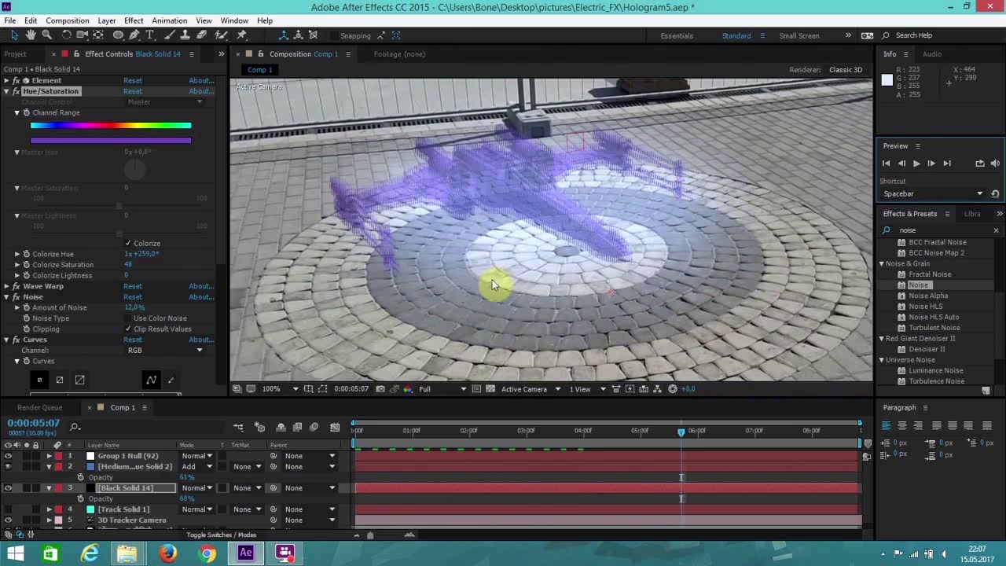
# Set the X-wing's Colorize Hue to 1x+234°, return to the first frame and collapse the Hue/Saturation effect
pyautogui.moveTo(134, 256)
pyautogui.mouseDown()
pyautogui.moveTo(124, 258)
pyautogui.moveTo(134, 253)
pyautogui.mouseUp()
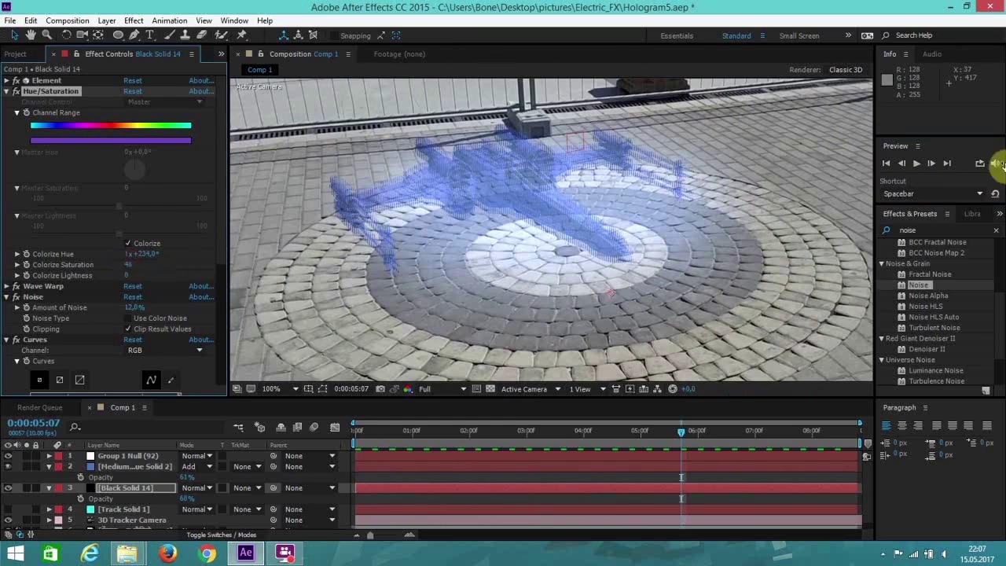
pyautogui.click(887, 164)
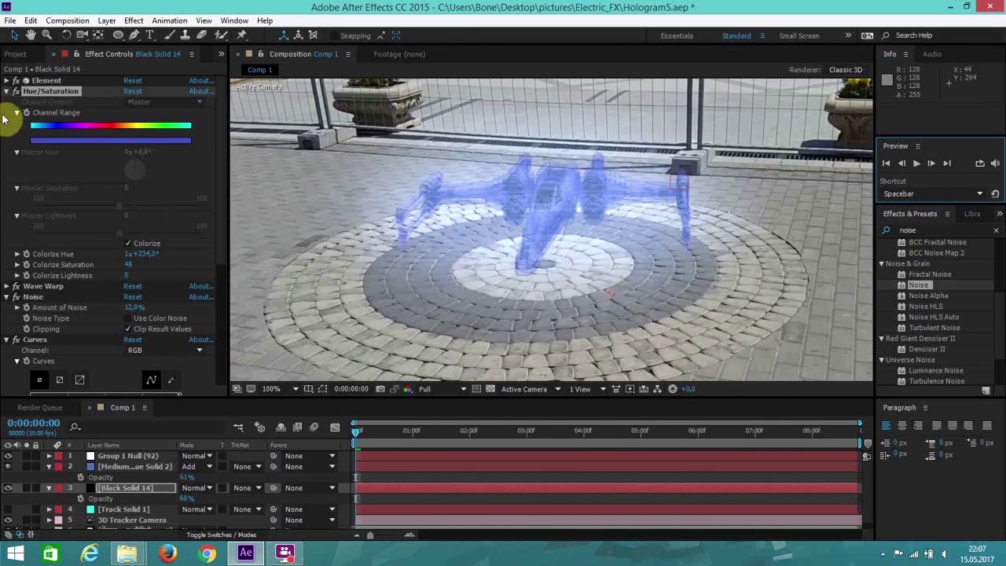
pyautogui.click(6, 92)
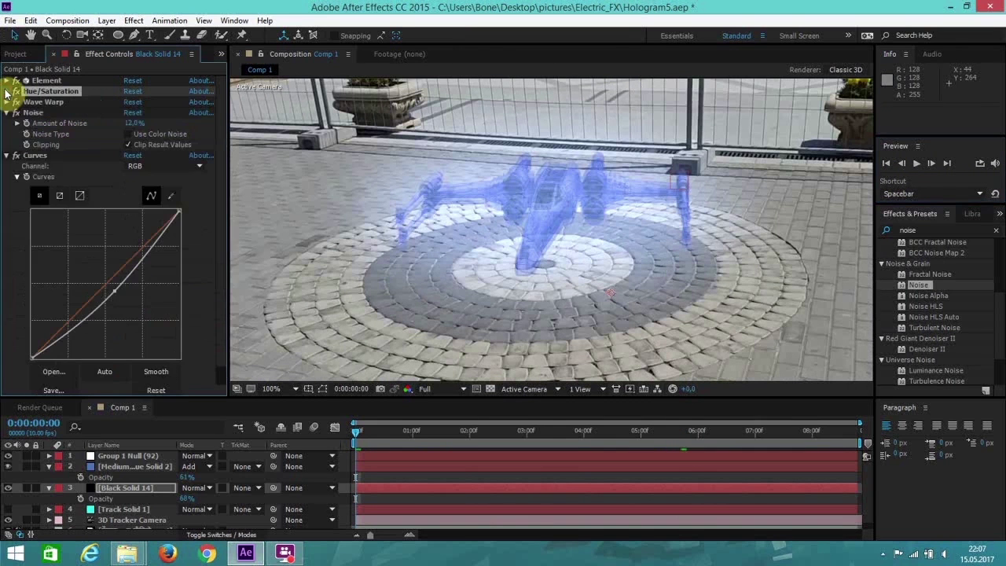
# Collapse the Curves effect, expand the X-wing layer's Looks effect and open its look for editing
pyautogui.click(6, 155)
pyautogui.click(38, 168)
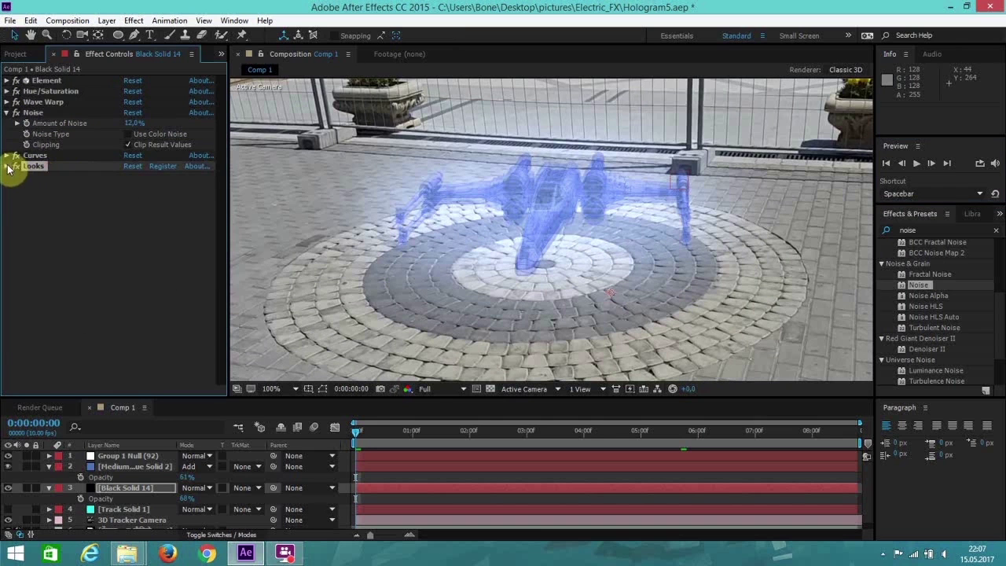
pyautogui.click(6, 167)
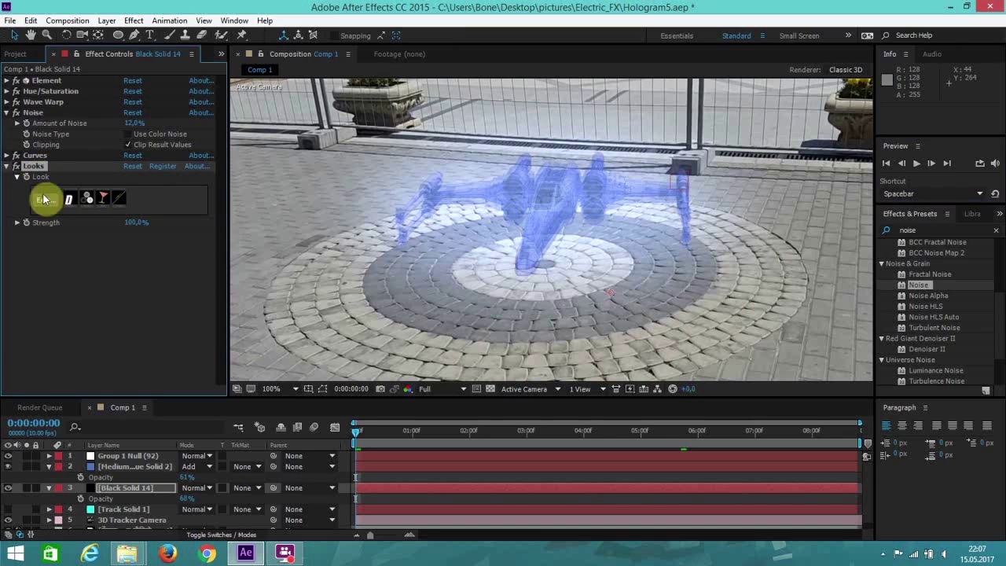
pyautogui.click(45, 203)
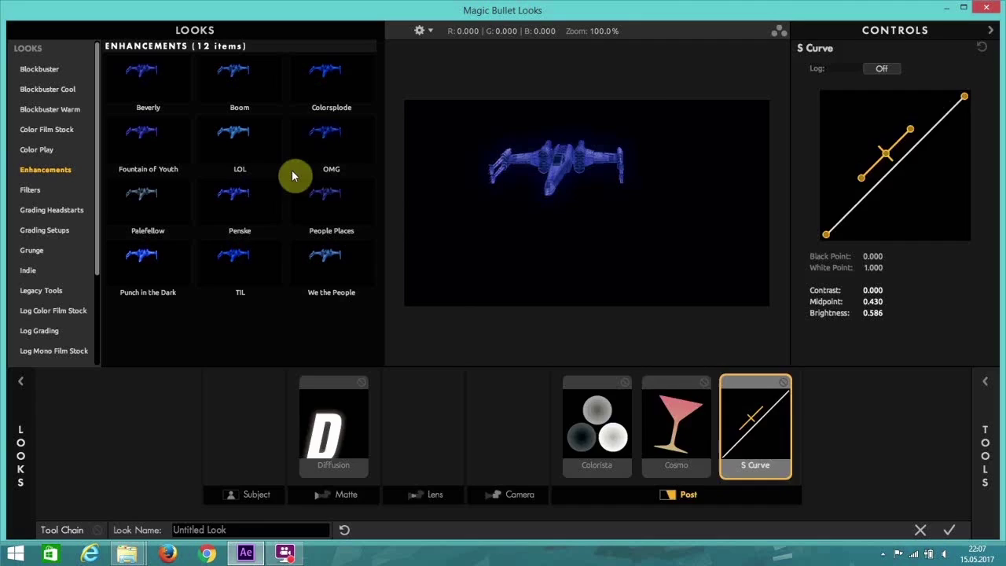
# Try out Enhancements presets on the X-wing, including Beverly, We the People and People Places
pyautogui.click(303, 141)
pyautogui.click(270, 126)
pyautogui.click(315, 137)
pyautogui.click(337, 89)
pyautogui.click(336, 130)
pyautogui.click(153, 84)
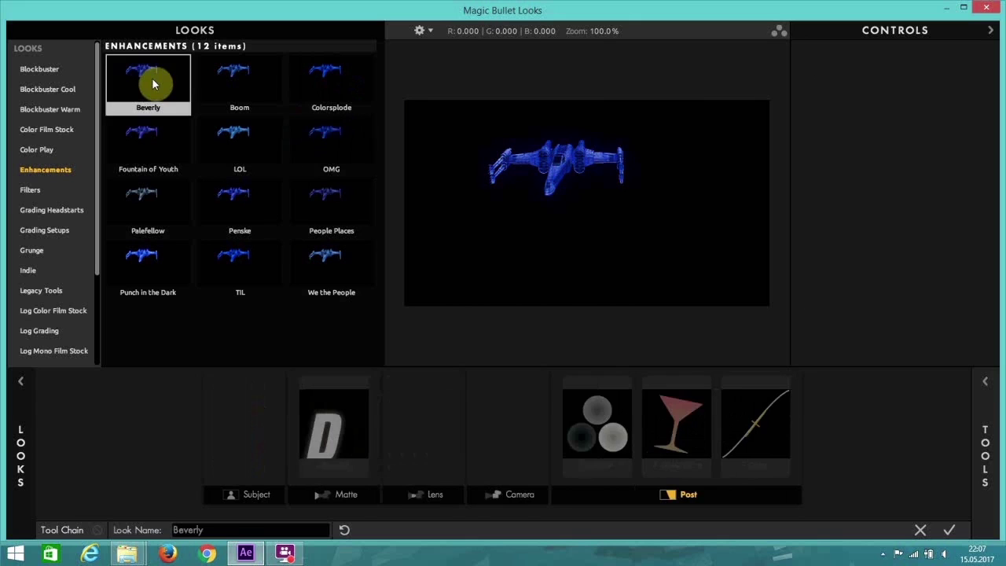
pyautogui.click(303, 130)
pyautogui.click(325, 262)
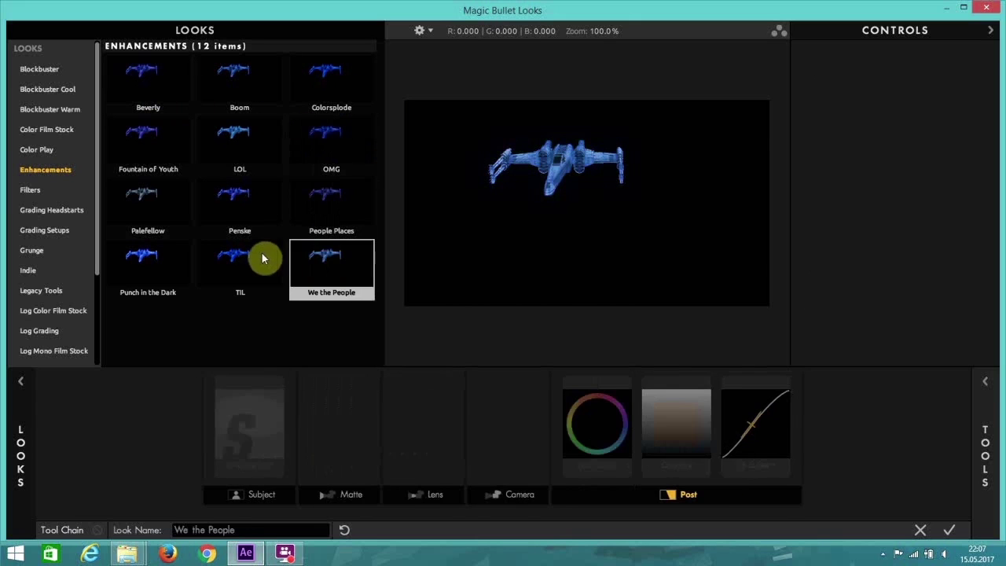
pyautogui.click(270, 258)
pyautogui.click(322, 202)
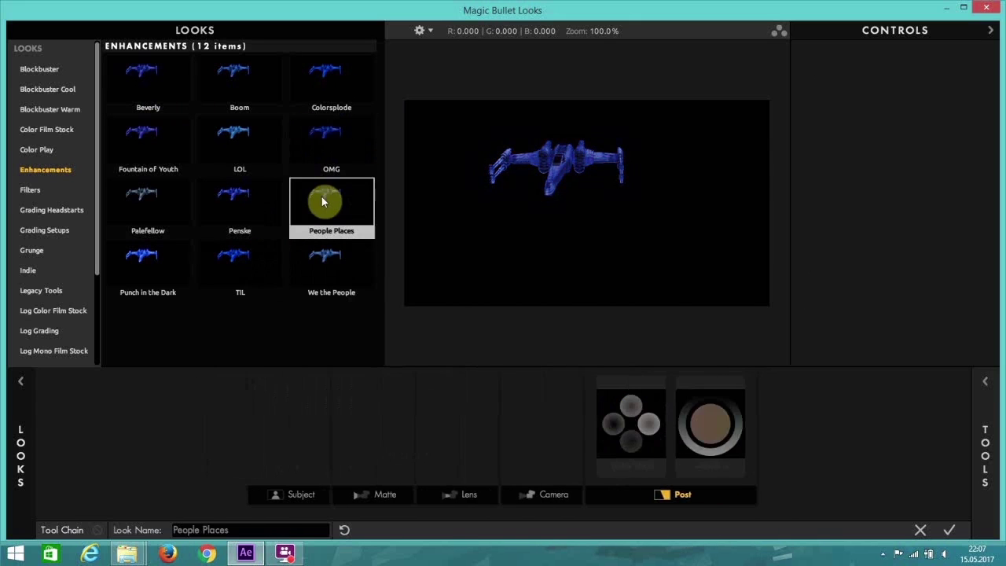
# Apply the OMG preset from the Enhancements looks to the X-wing and accept the look
pyautogui.click(330, 148)
pyautogui.click(349, 161)
pyautogui.click(349, 161)
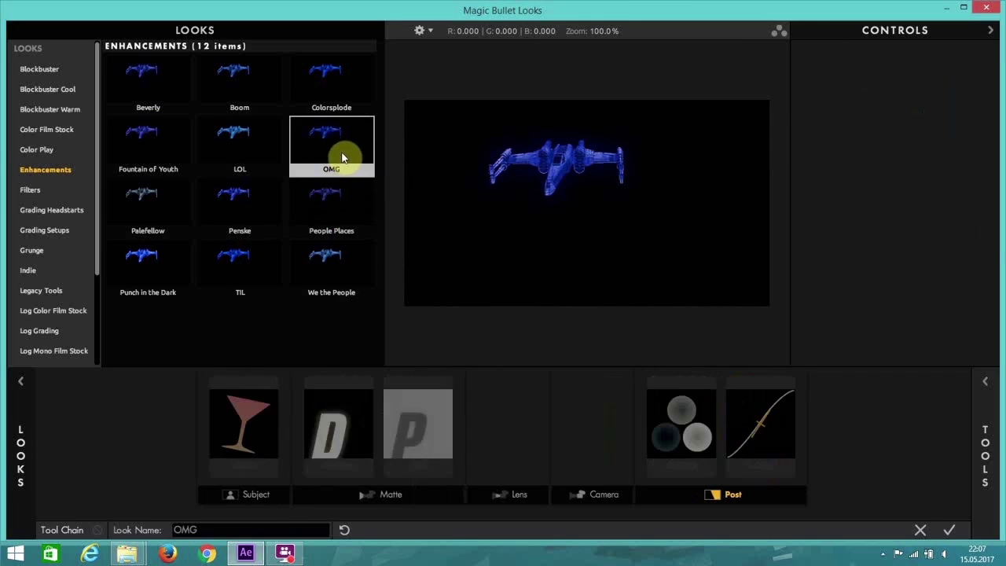
pyautogui.click(950, 532)
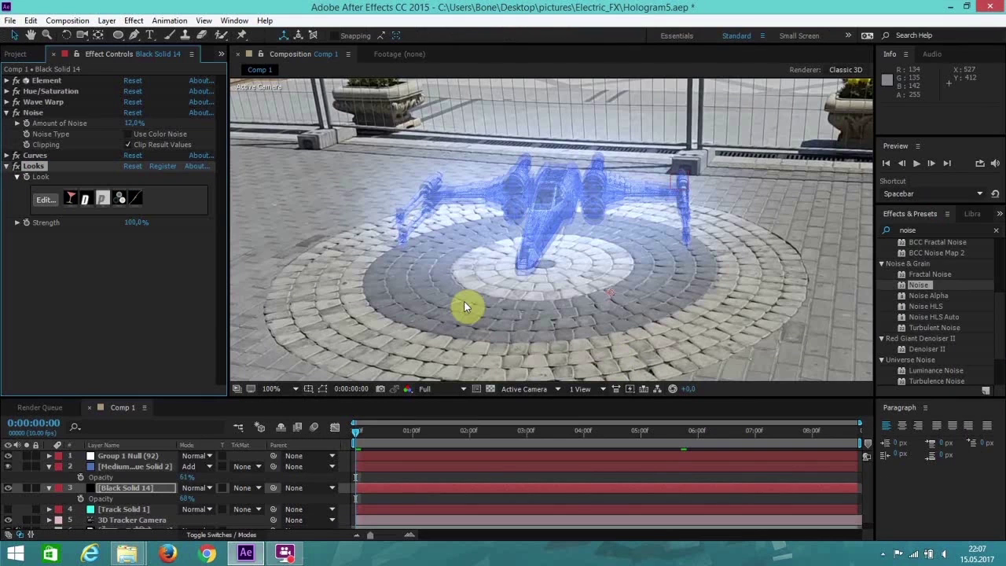
# Try a Colorize Hue of 1x+250° in the X-wing's Hue/Saturation effect and preview the animation
pyautogui.click(7, 92)
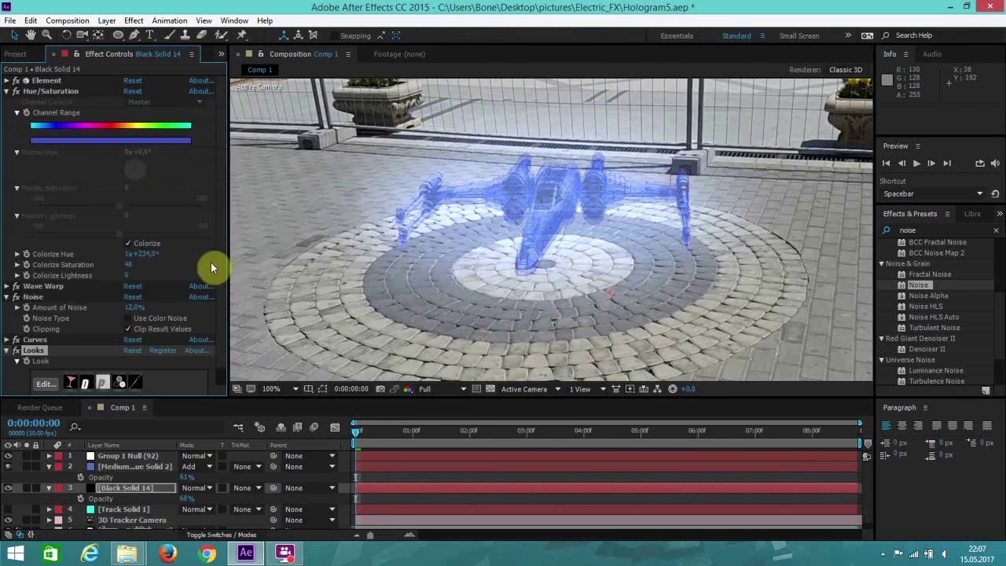
pyautogui.moveTo(147, 257)
pyautogui.mouseDown()
pyautogui.moveTo(139, 247)
pyautogui.moveTo(159, 254)
pyautogui.moveTo(118, 254)
pyautogui.moveTo(189, 255)
pyautogui.moveTo(157, 254)
pyautogui.mouseUp()
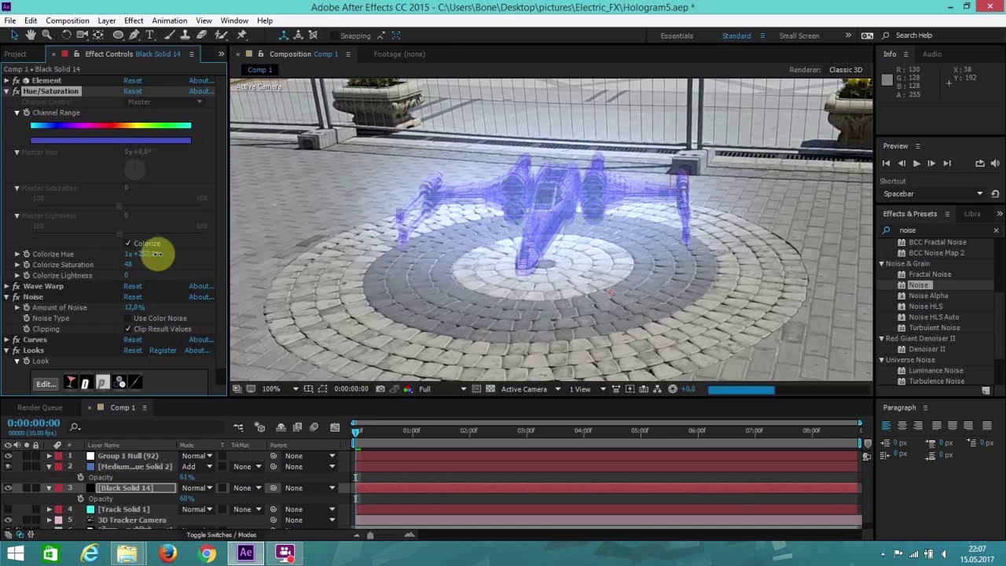
pyautogui.click(901, 166)
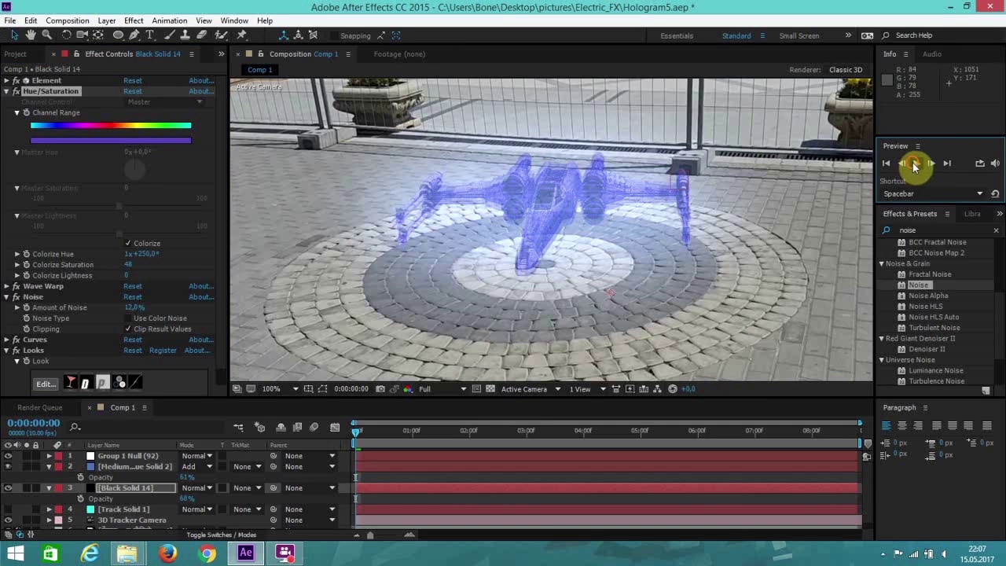
pyautogui.click(915, 163)
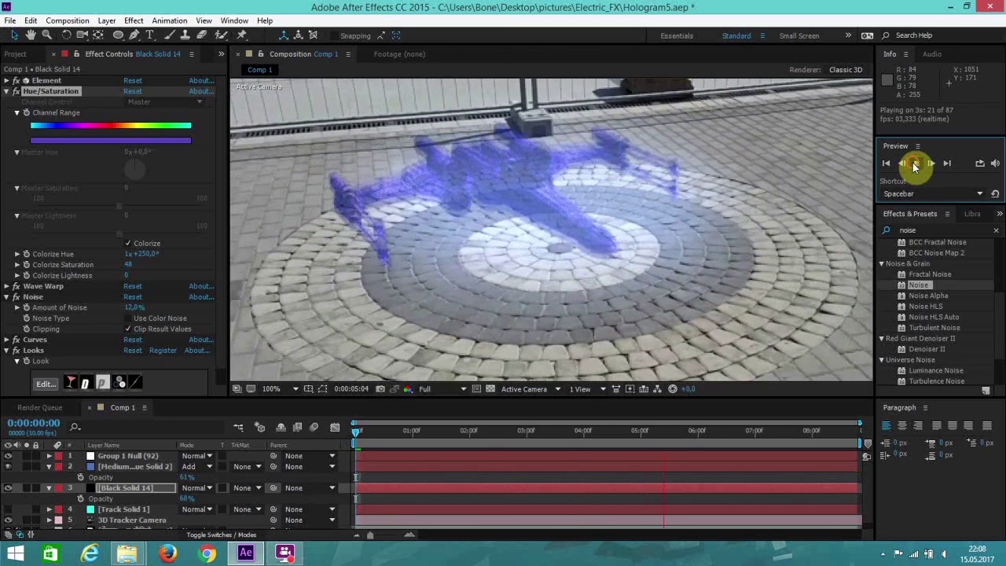
pyautogui.click(915, 163)
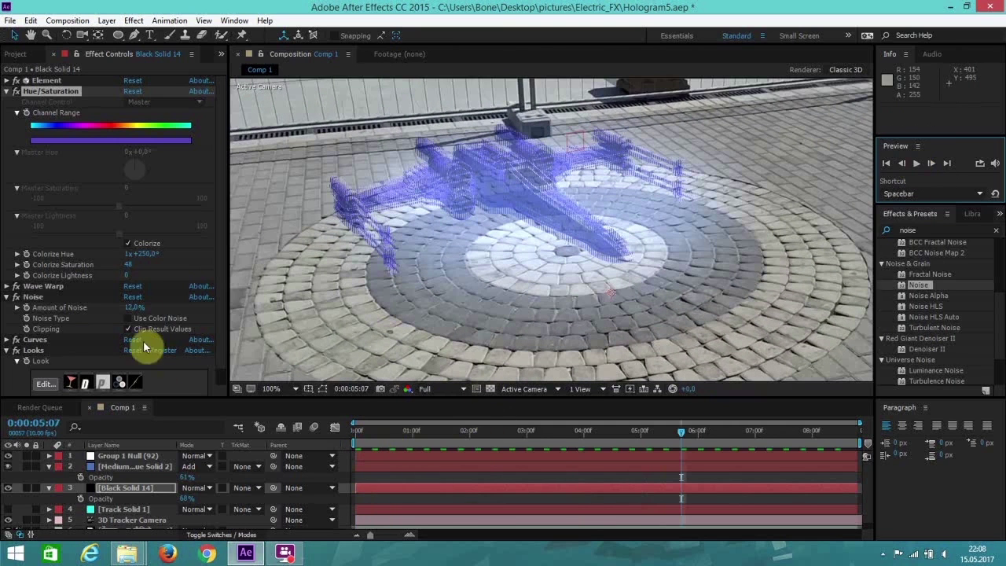
# Set the X-wing's Colorize Hue to 1x+242° and collapse the Hue/Saturation effect
pyautogui.moveTo(144, 255); pyautogui.dragTo(137, 256)
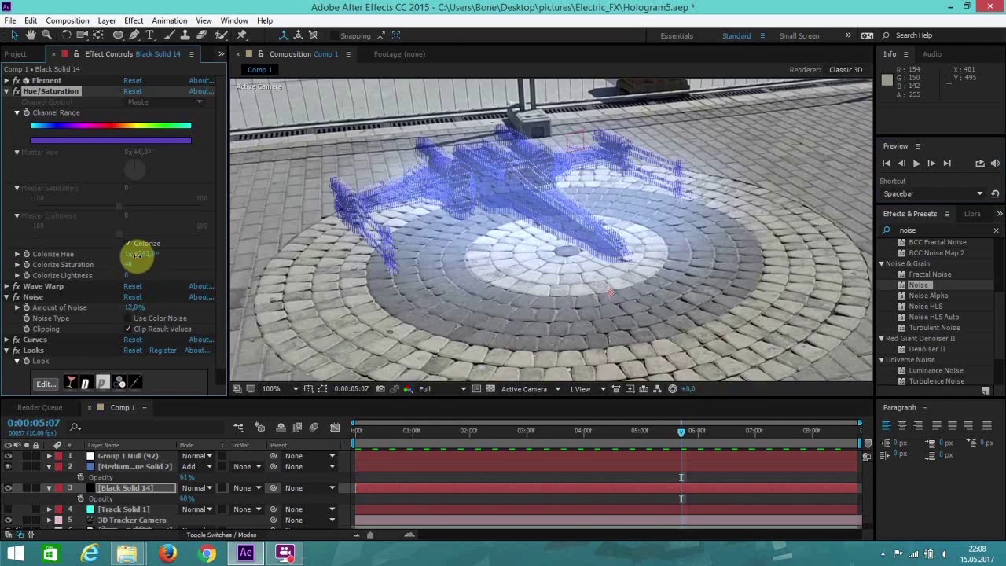
pyautogui.scroll(-1, 152, 318)
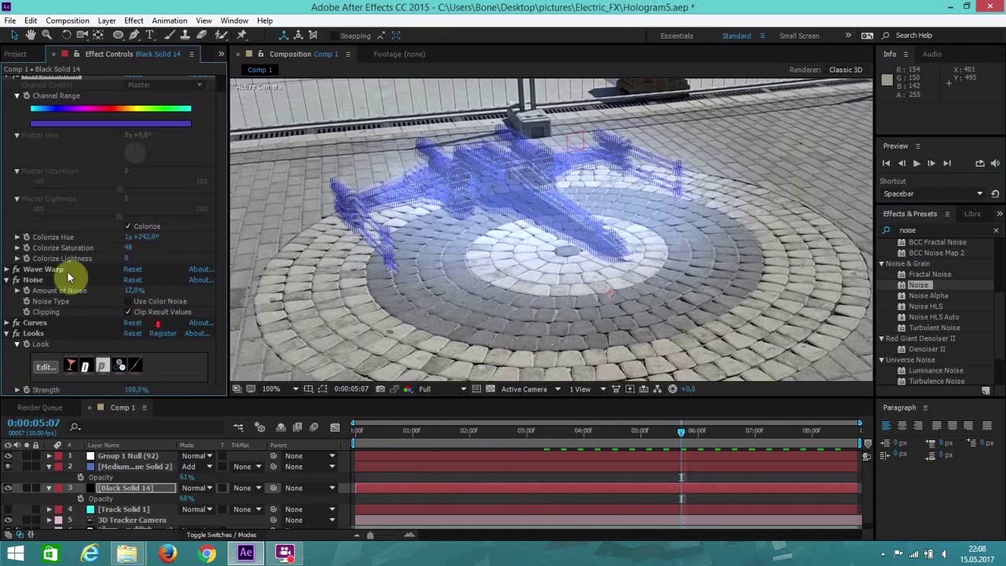
pyautogui.scroll(1, 16, 110)
pyautogui.click(7, 92)
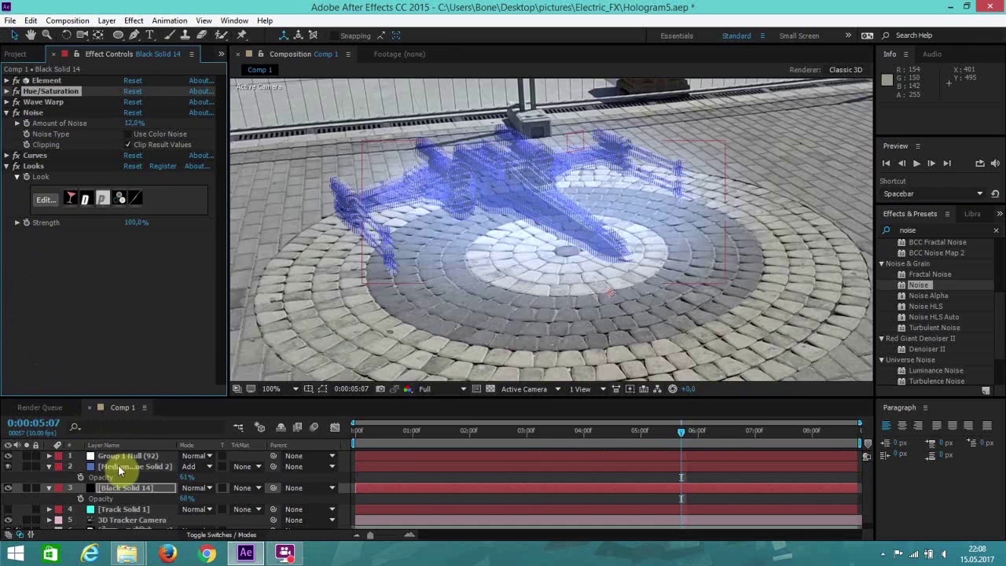
# Expand the X-wing's Wave Warp effect, reveal its keyframes in the timeline and return to the first frame
pyautogui.click(7, 103)
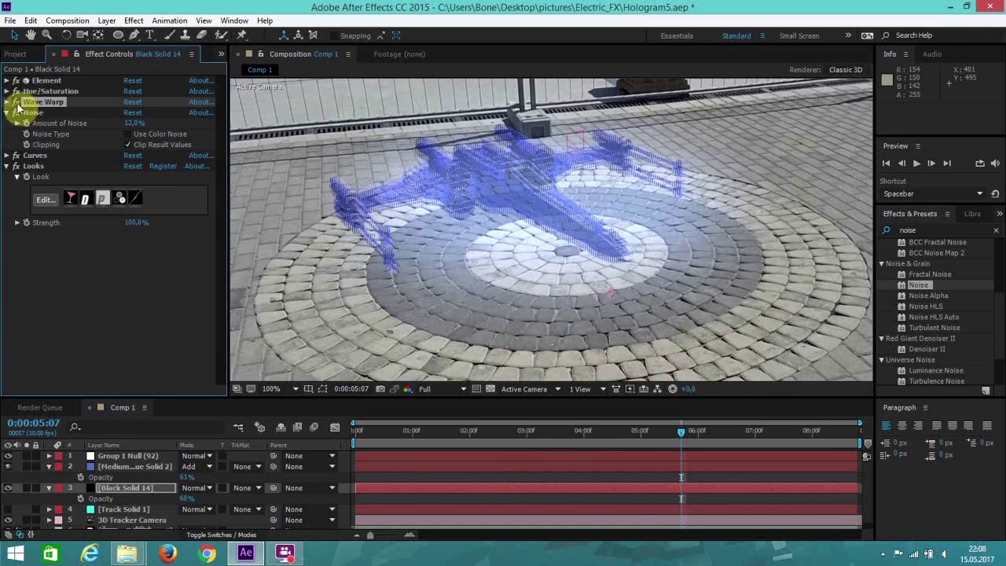
pyautogui.click(8, 103)
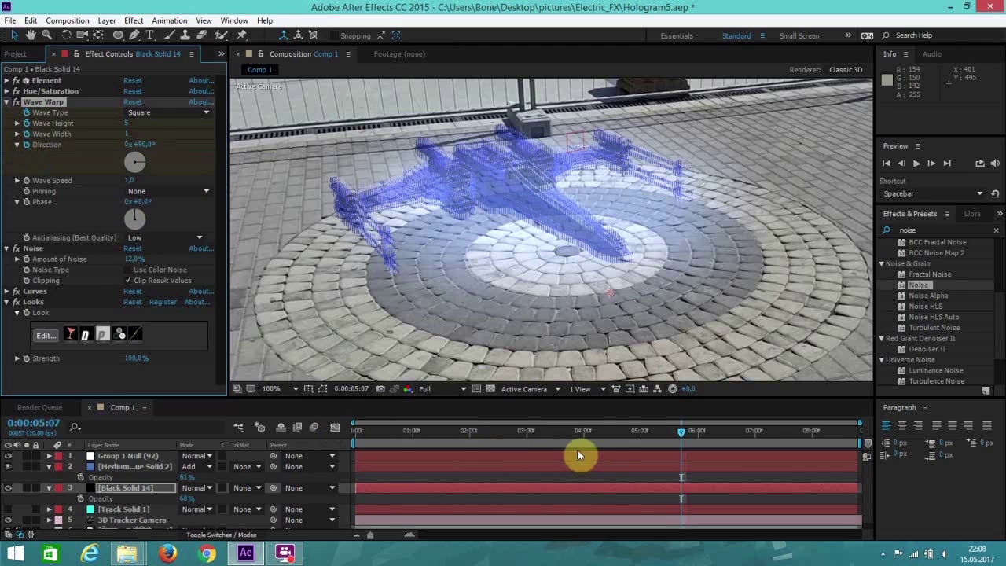
pyautogui.press('u')
pyautogui.scroll(-2, 662, 487)
pyautogui.moveTo(668, 494); pyautogui.dragTo(361, 475)
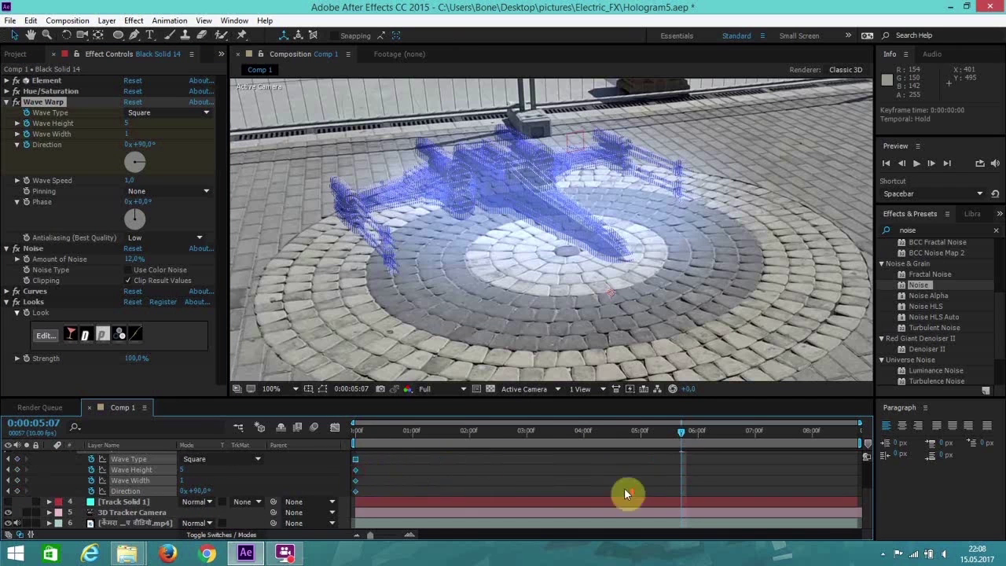
pyautogui.scroll(2, 629, 489)
pyautogui.moveTo(410, 431); pyautogui.dragTo(307, 427)
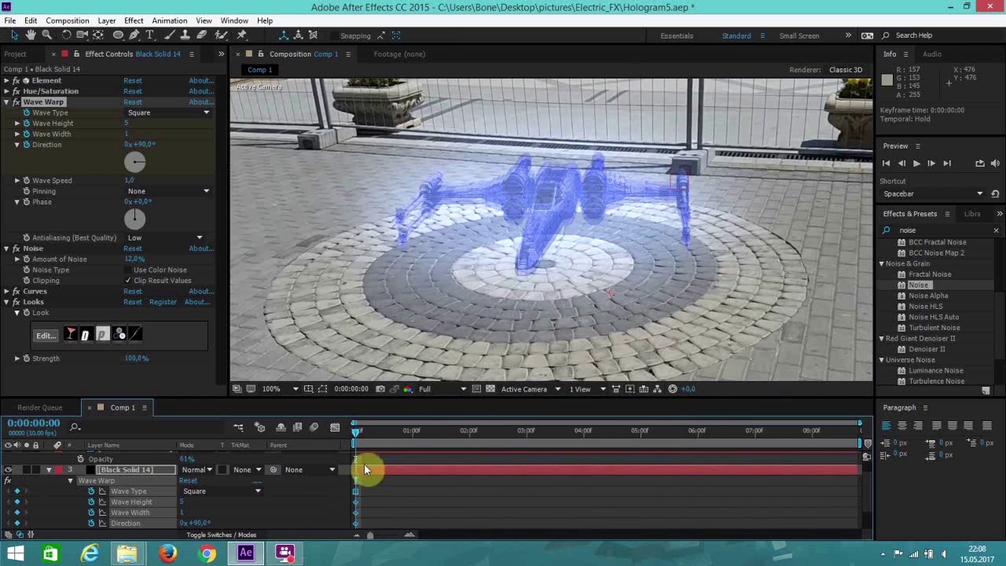
pyautogui.scroll(-2, 413, 506)
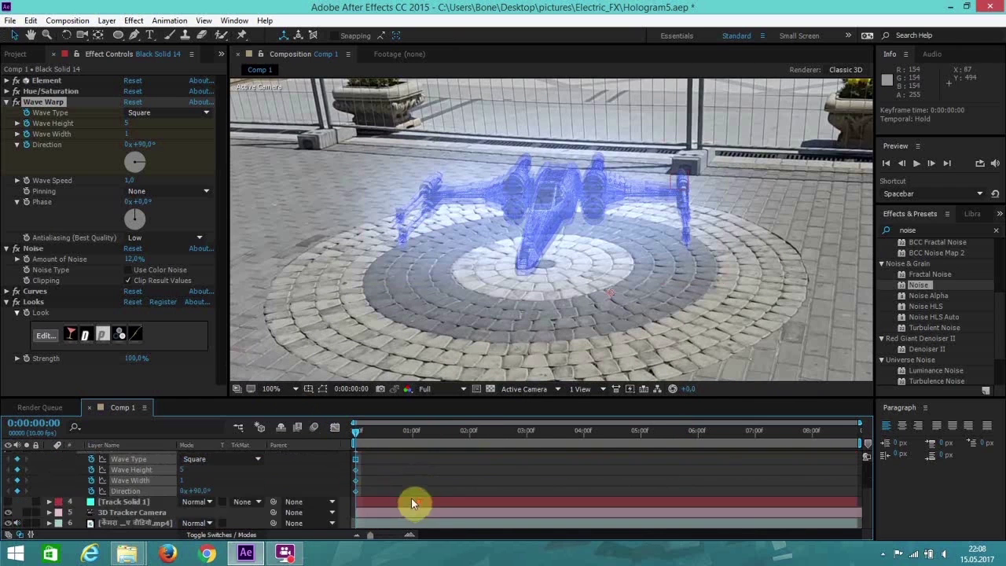
pyautogui.scroll(1, 358, 484)
pyautogui.scroll(-1, 370, 489)
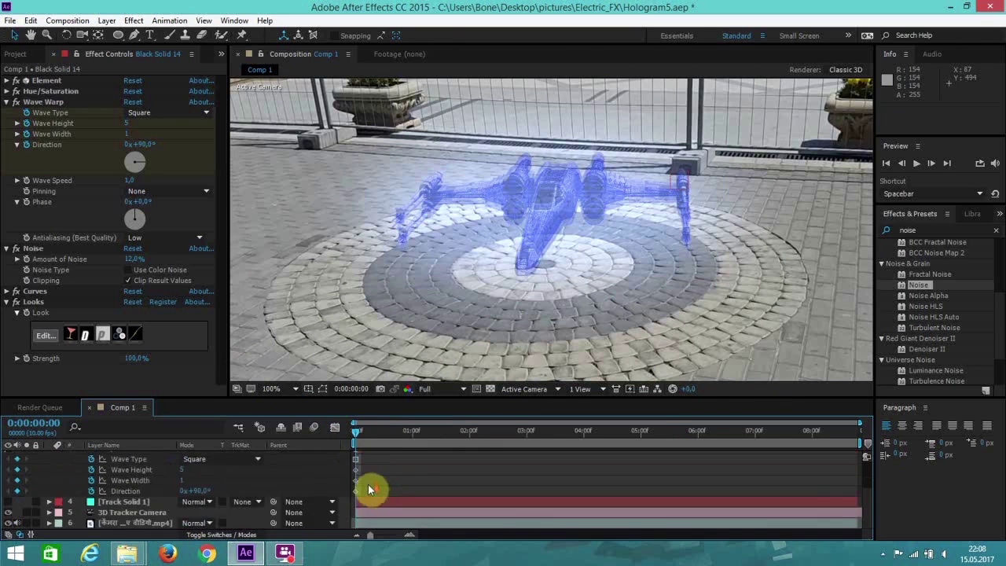
# At 0:00:01:02, keyframe Wave Warp's Wave Width at 2 and Direction at 0x+103°, then scrub through the animation and return to the first frame
pyautogui.moveTo(357, 433); pyautogui.dragTo(425, 453)
pyautogui.moveTo(187, 478)
pyautogui.mouseDown()
pyautogui.moveTo(191, 470)
pyautogui.moveTo(206, 492)
pyautogui.moveTo(150, 495)
pyautogui.moveTo(177, 491)
pyautogui.mouseUp()
pyautogui.hotkey('ctrl', 'z')
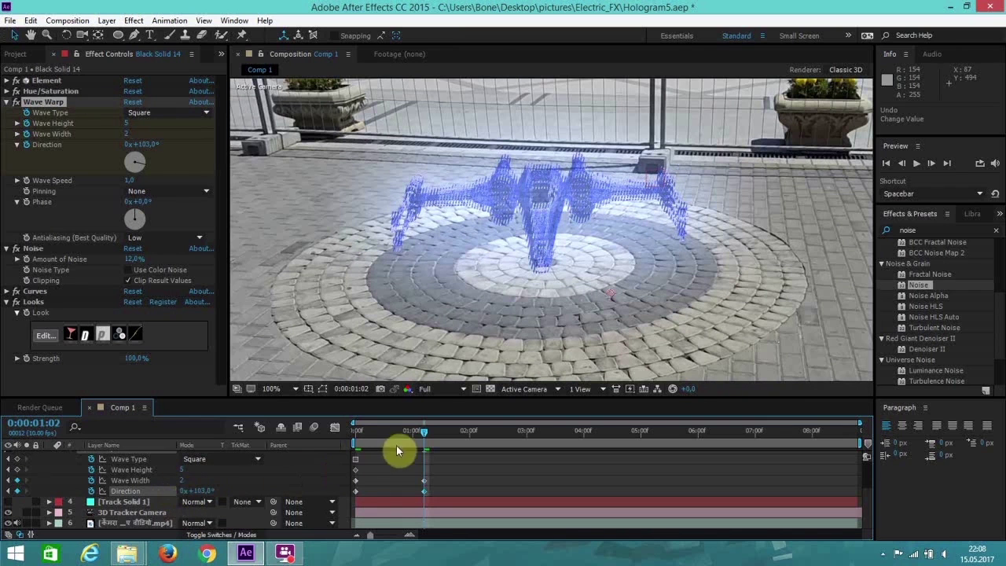
pyautogui.moveTo(424, 437)
pyautogui.mouseDown()
pyautogui.moveTo(316, 435)
pyautogui.moveTo(412, 437)
pyautogui.mouseUp()
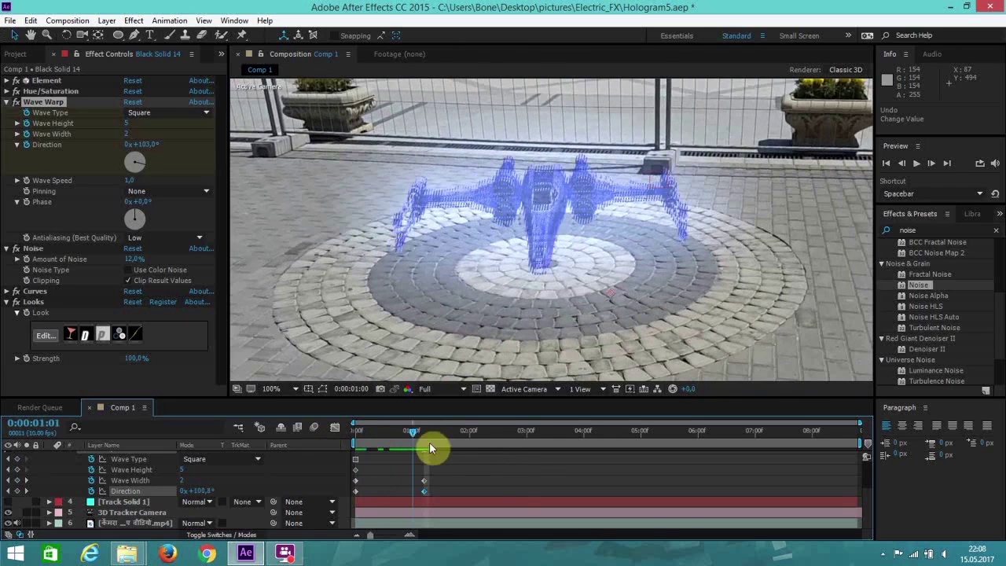
pyautogui.moveTo(507, 460); pyautogui.dragTo(510, 460)
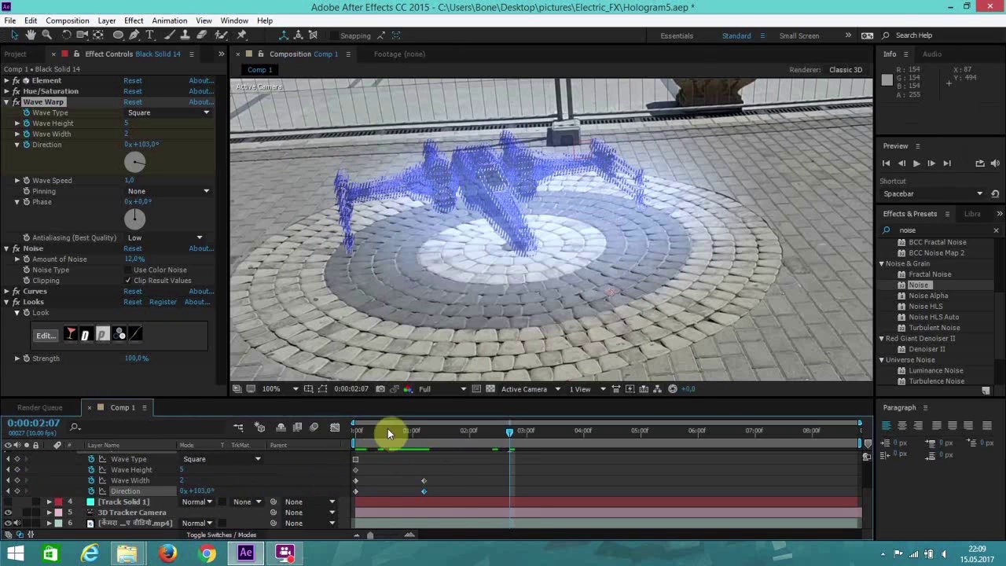
pyautogui.press('Home')
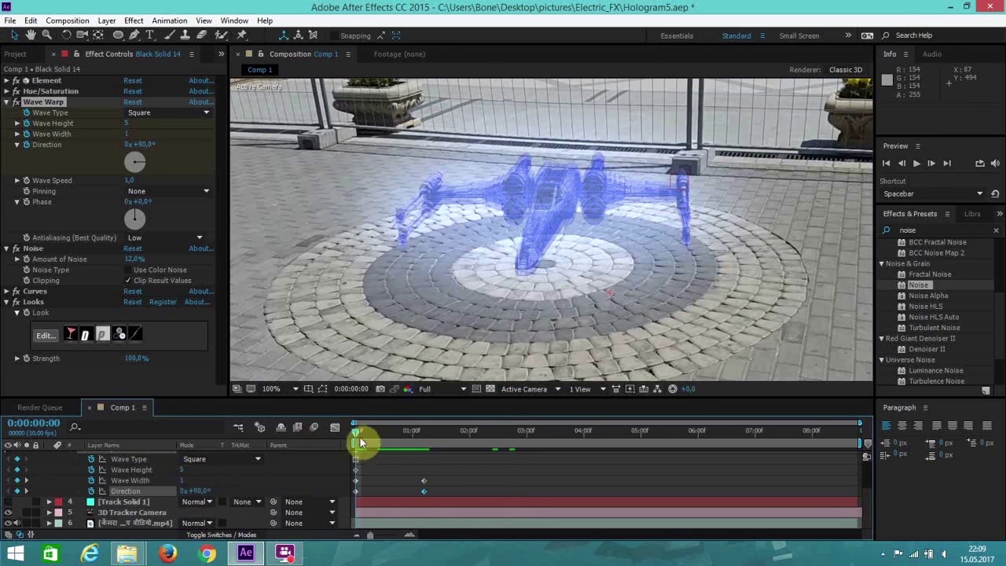
# At 0:00:02:01, keyframe Wave Warp's Wave Width at 1 and Direction at 0x+90°
pyautogui.click(366, 430)
pyautogui.moveTo(366, 430); pyautogui.dragTo(467, 447)
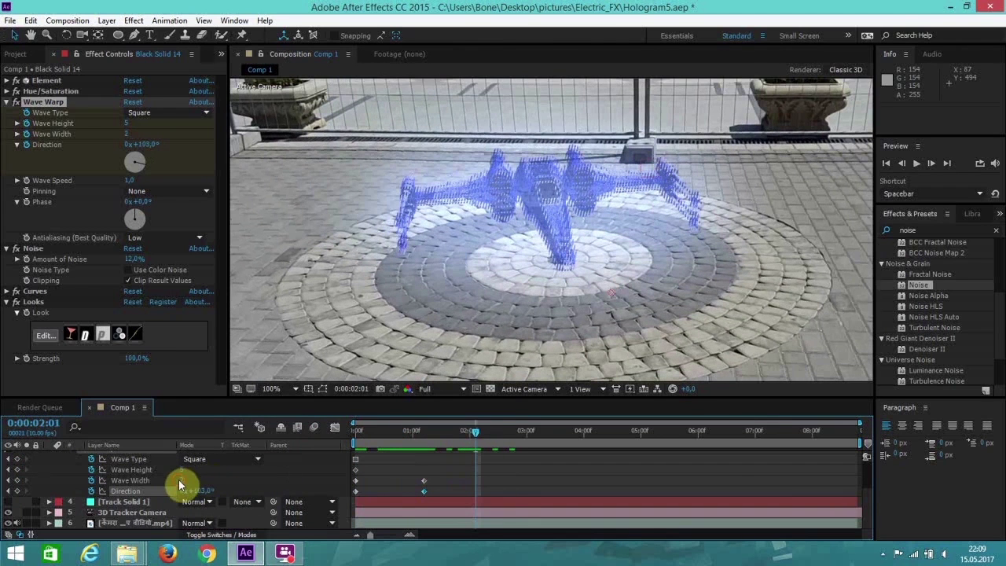
pyautogui.click(182, 480)
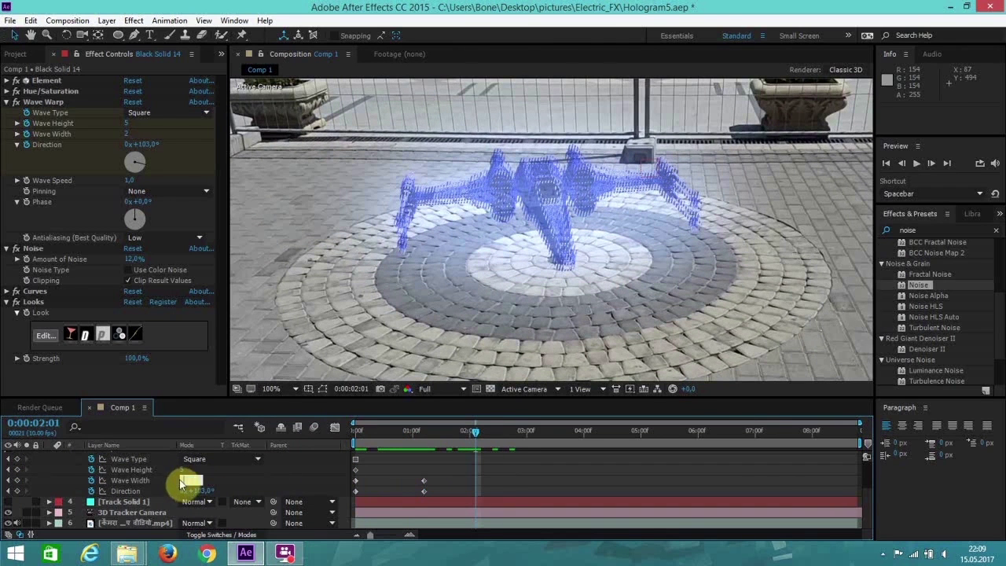
pyautogui.write('1')
pyautogui.click(204, 491)
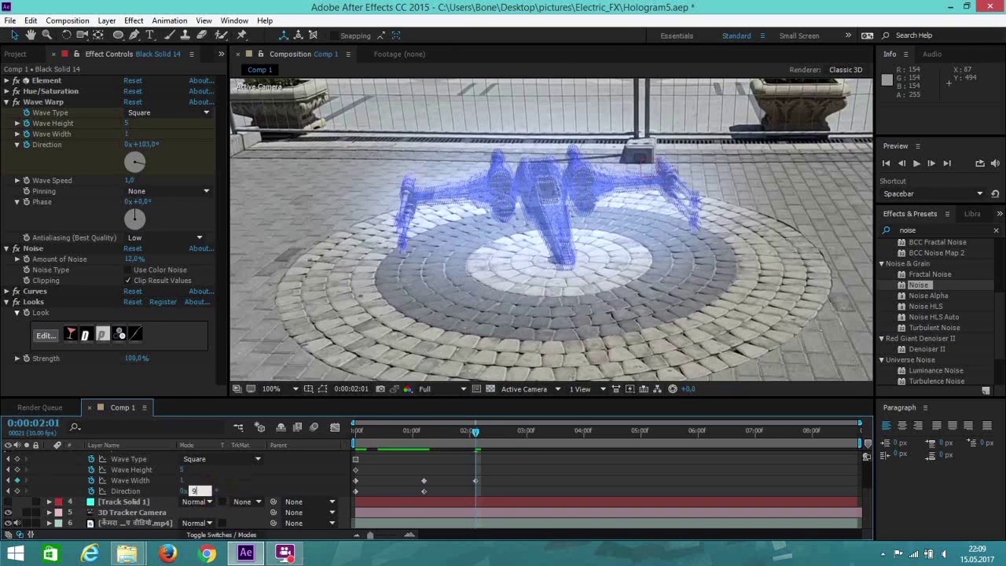
pyautogui.press('Return')
# Play the composition from the first frame to check the animated Wave Warp distortion, and stop playback
pyautogui.click(887, 165)
pyautogui.click(915, 164)
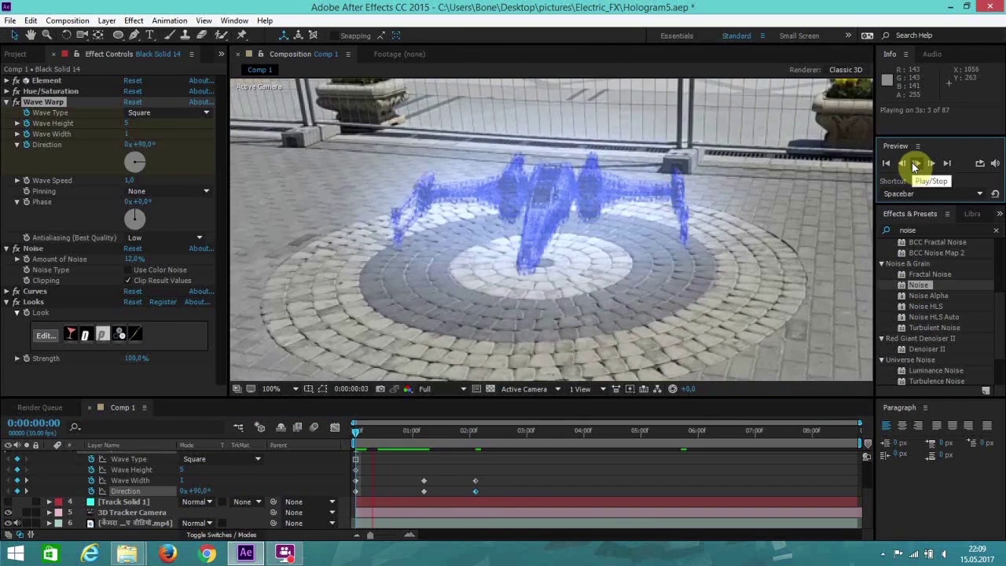
pyautogui.click(915, 164)
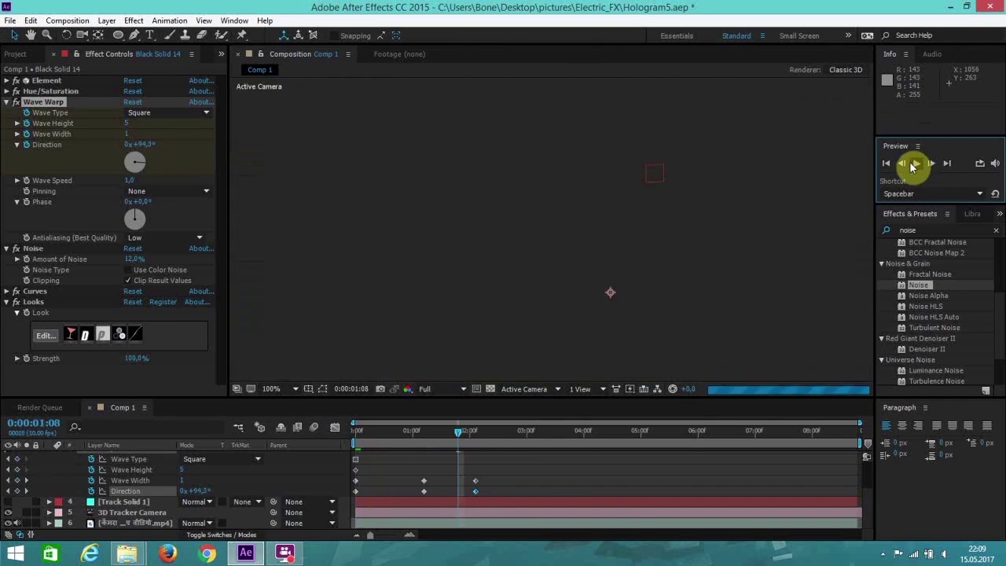
pyautogui.click(892, 164)
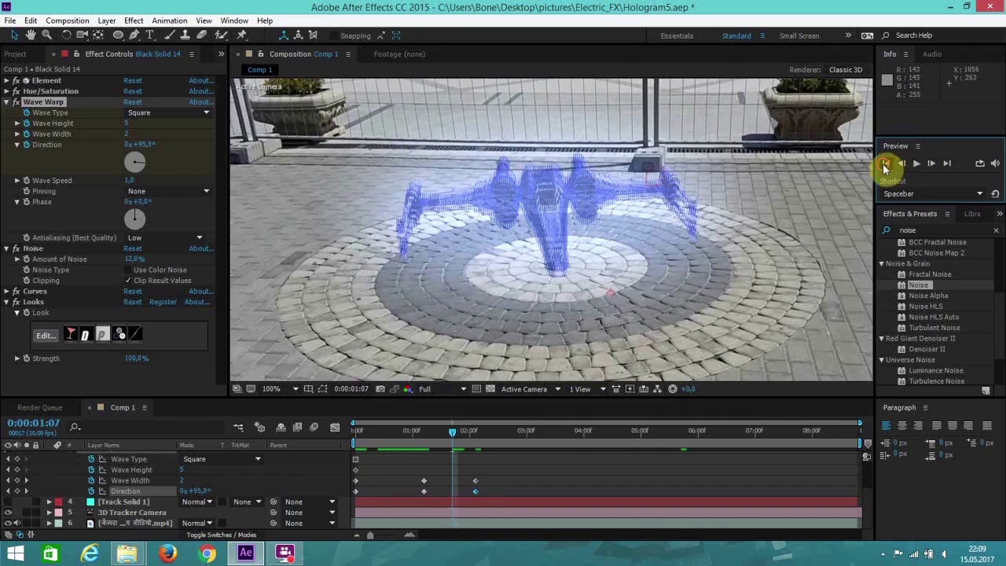
pyautogui.click(914, 164)
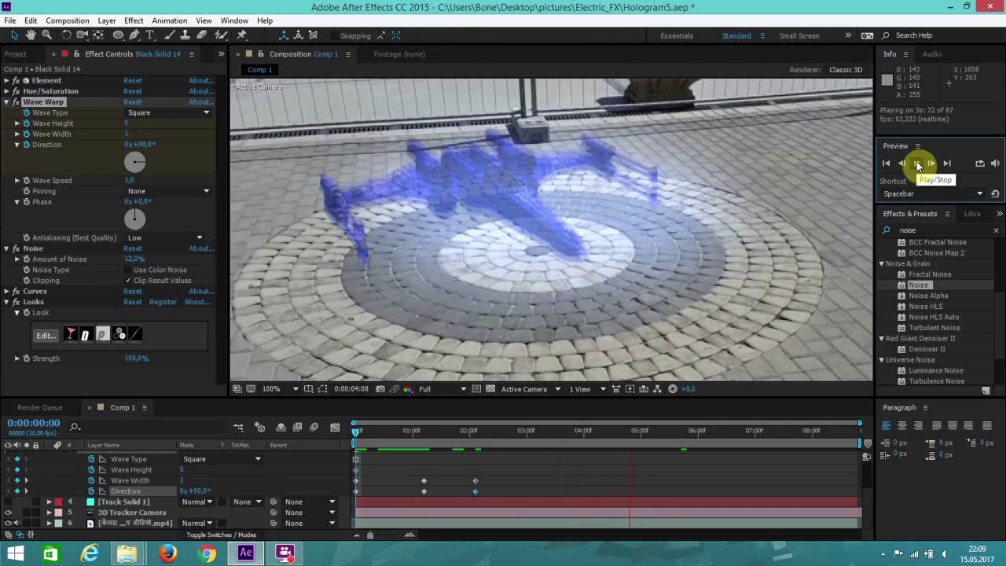
pyautogui.click(916, 161)
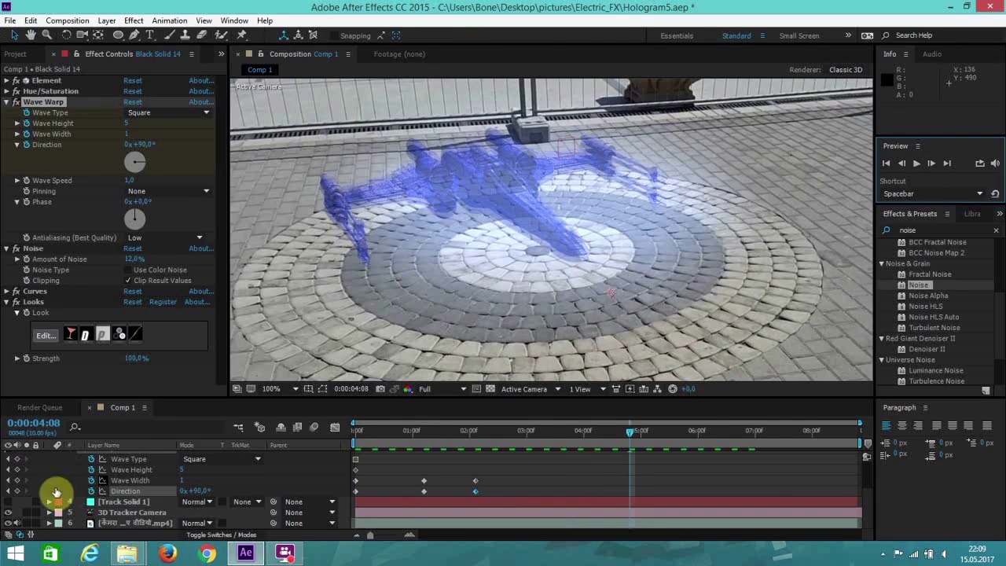
# Move the royal blue glow solid below Black Solid 14, toggle its visibility to compare, and return to the first frame
pyautogui.press('u')
pyautogui.click(127, 468)
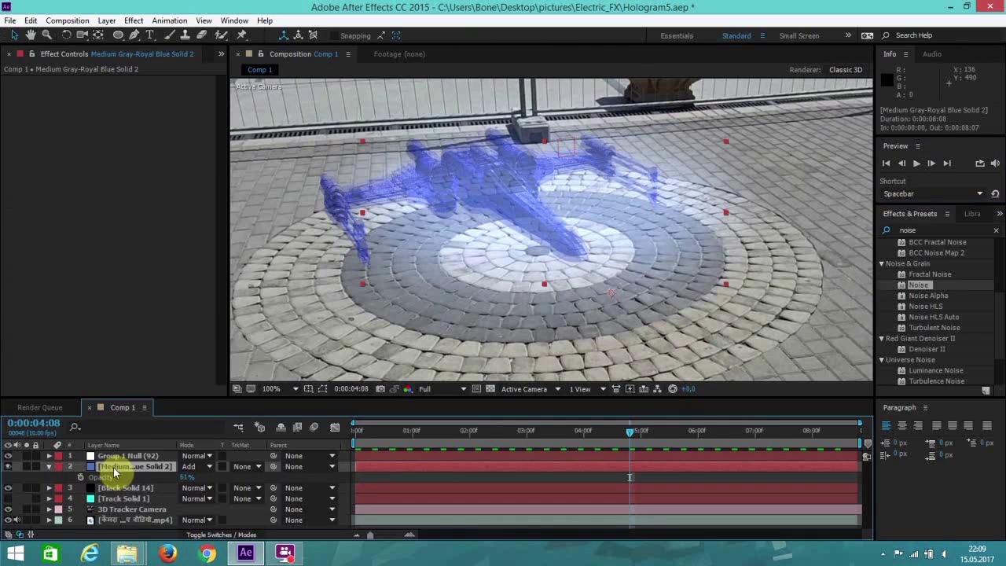
pyautogui.moveTo(114, 471); pyautogui.dragTo(110, 500)
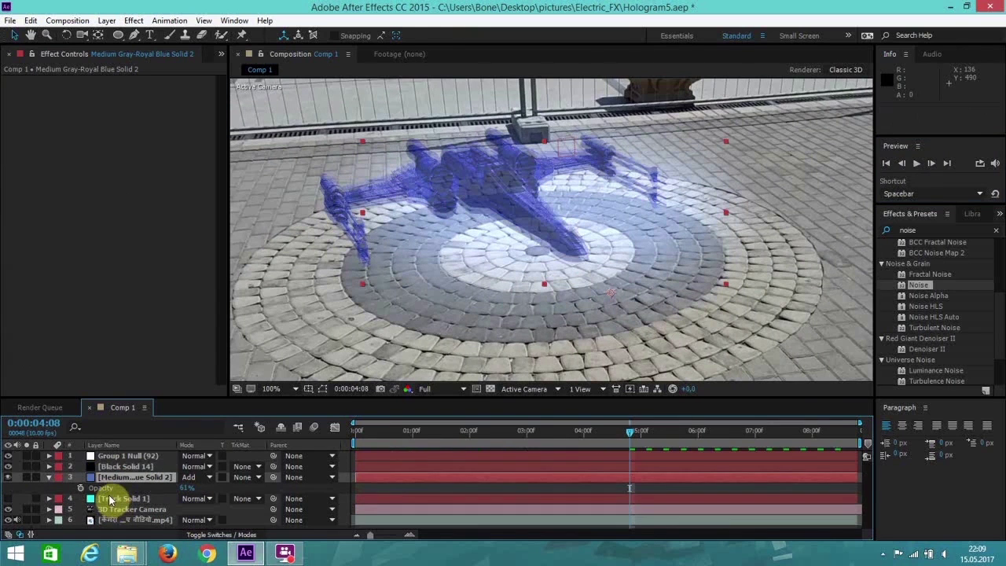
pyautogui.click(8, 477)
pyautogui.click(8, 477)
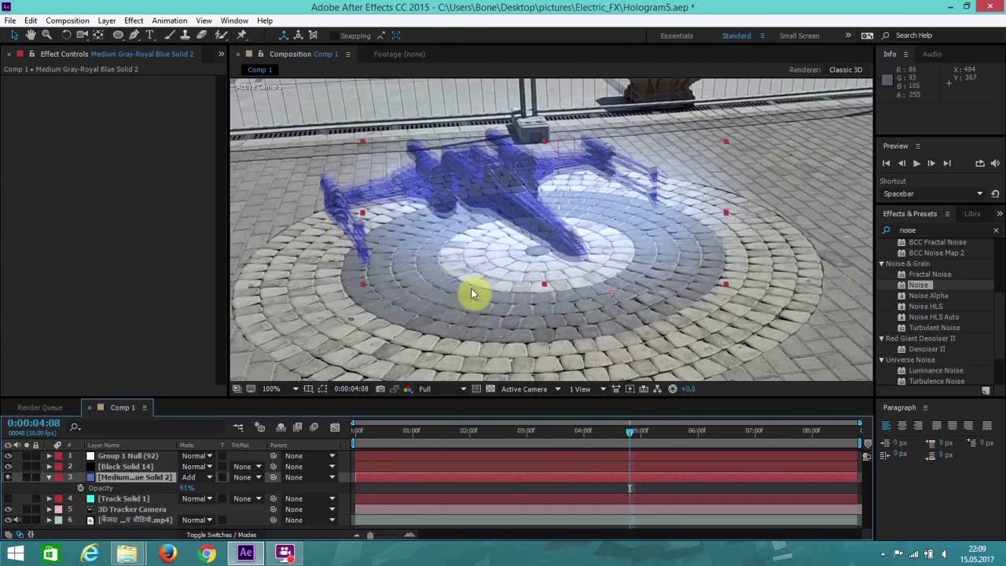
pyautogui.moveTo(399, 432); pyautogui.dragTo(303, 427)
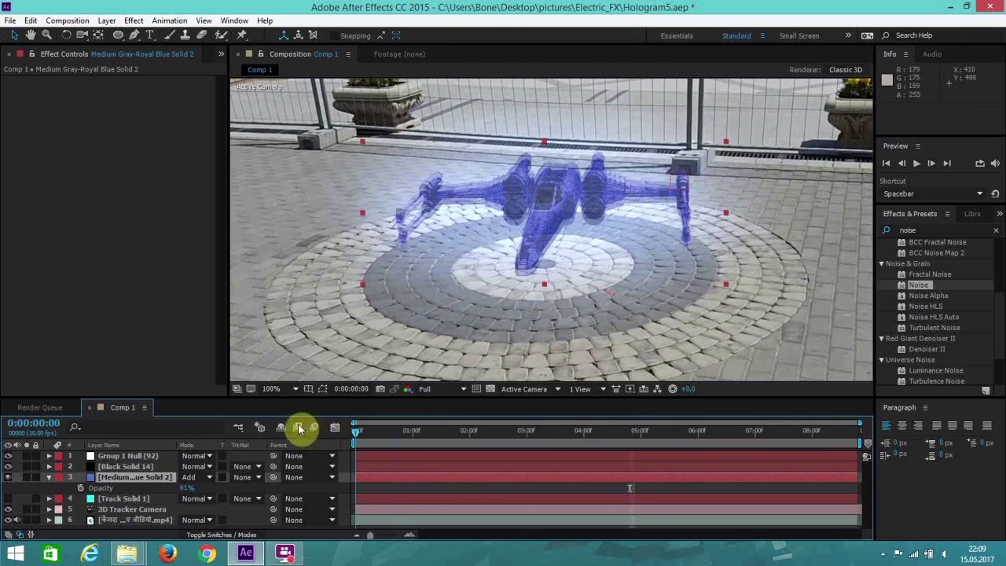
# Set Colorize Hue to 1x+206° in Black Solid 14's Hue/Saturation effect to give the X-wing a lighter blue tint
pyautogui.click(127, 466)
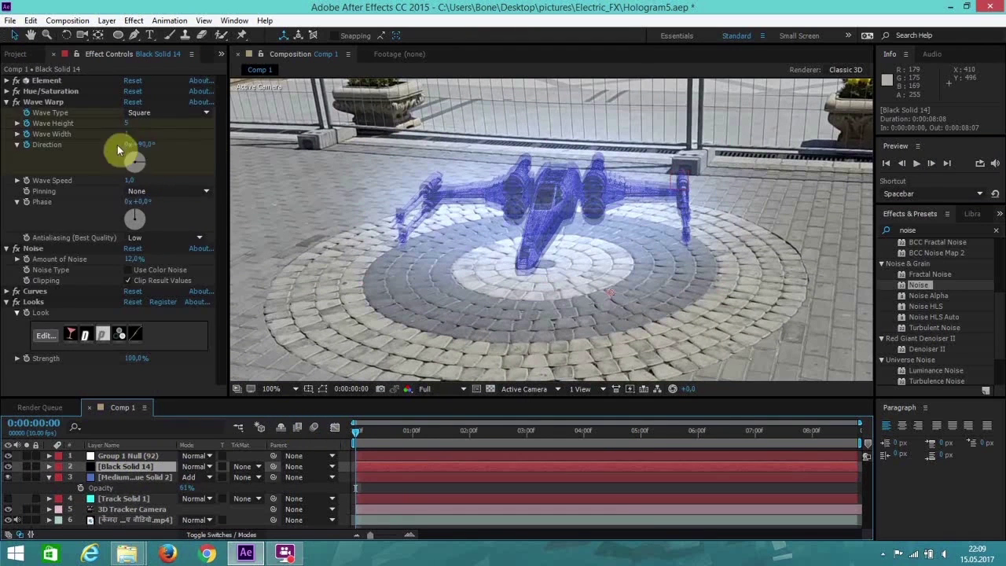
pyautogui.click(6, 92)
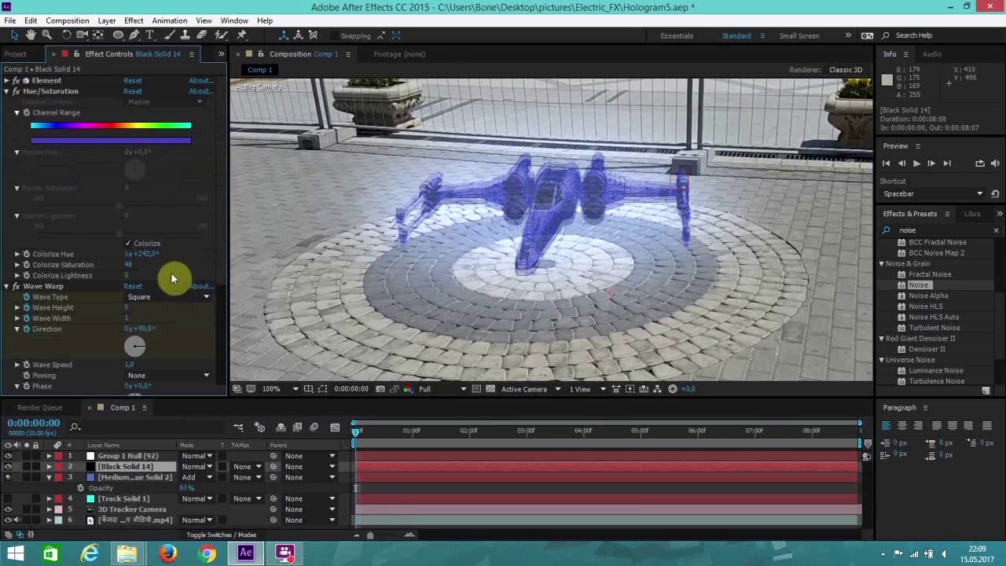
pyautogui.moveTo(147, 255); pyautogui.dragTo(126, 256)
# Play the composition from the start to check the new X-wing tint, stop playback, and return to the first frame
pyautogui.click(883, 170)
pyautogui.click(916, 165)
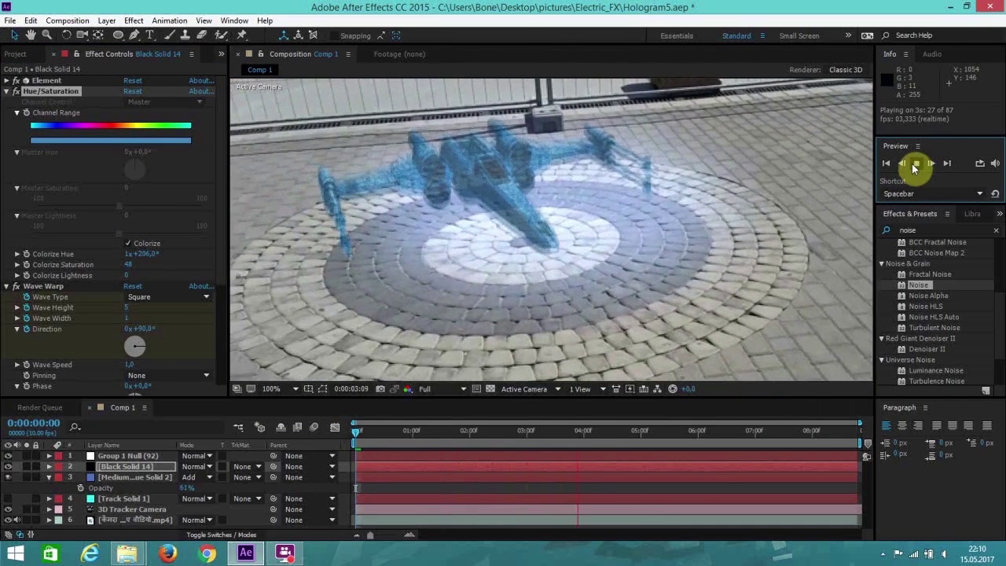
pyautogui.click(916, 165)
pyautogui.click(885, 165)
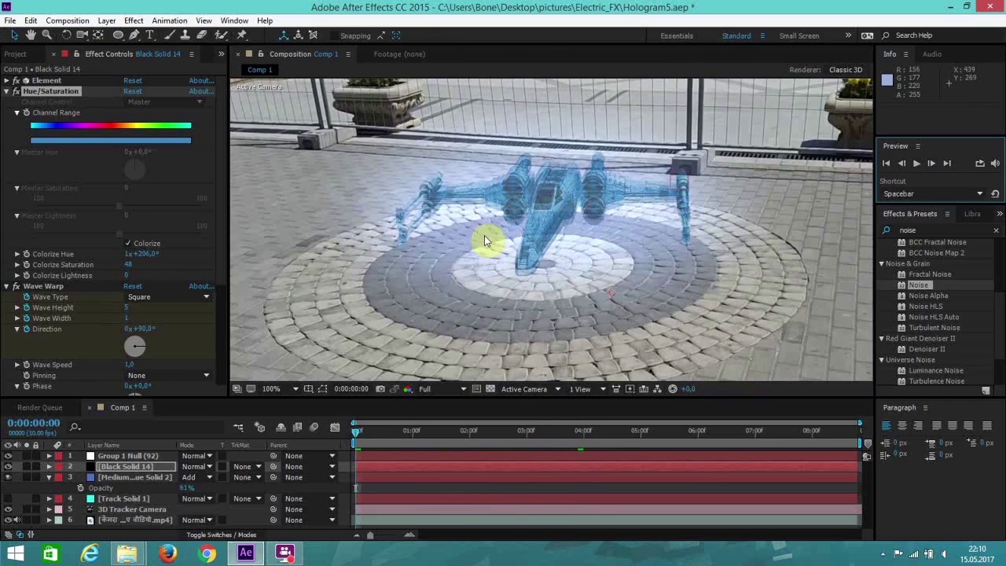
# Raise Group 1 Null (92) about 7 px along its vertical axis and set its X Rotation to -3°
pyautogui.click(163, 456)
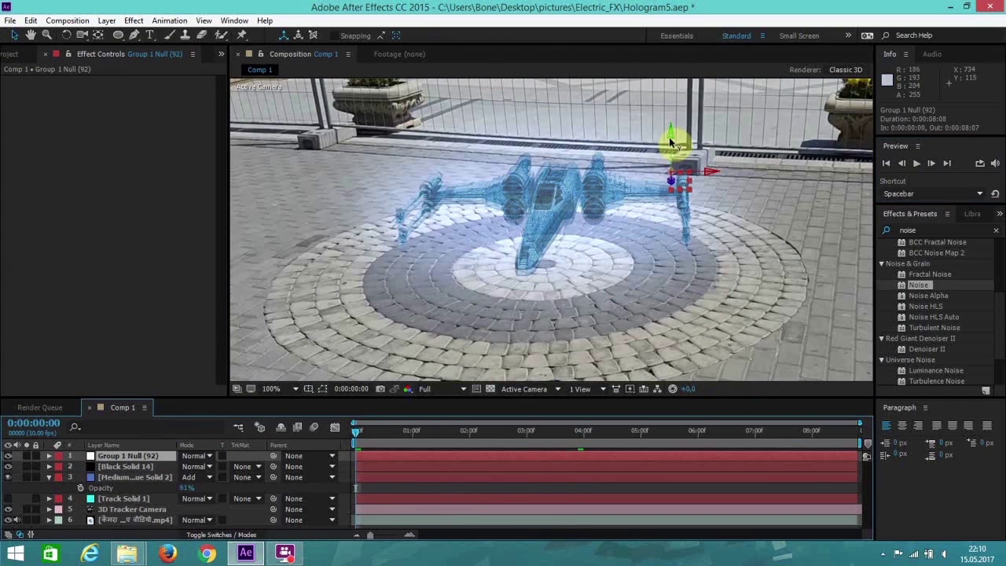
pyautogui.moveTo(670, 140); pyautogui.dragTo(671, 134)
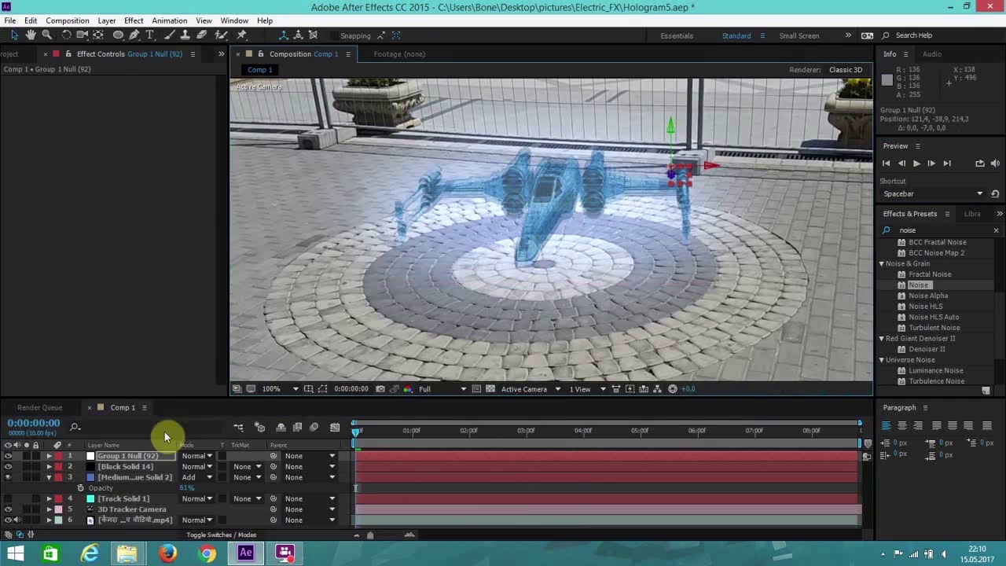
pyautogui.press('r')
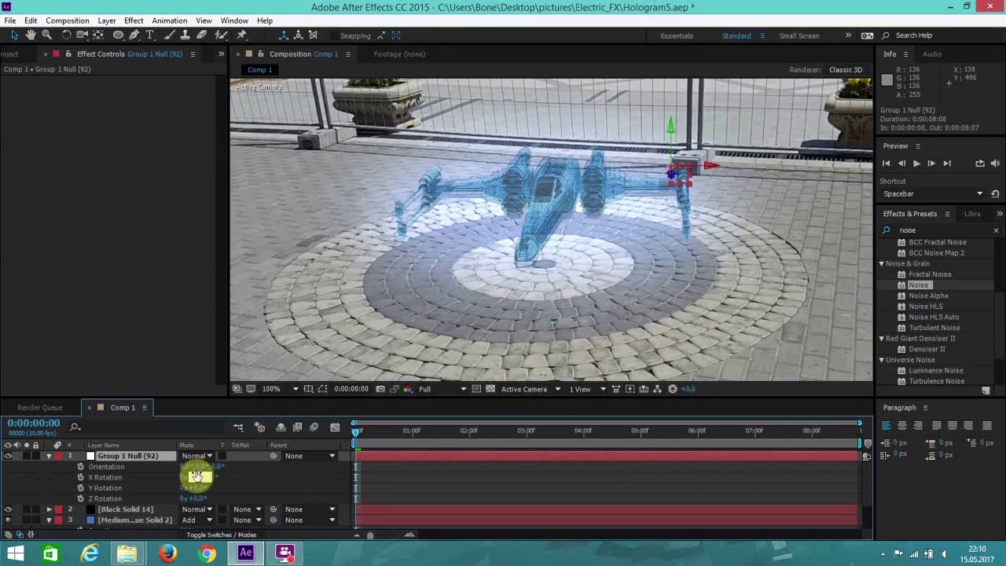
pyautogui.click(194, 476)
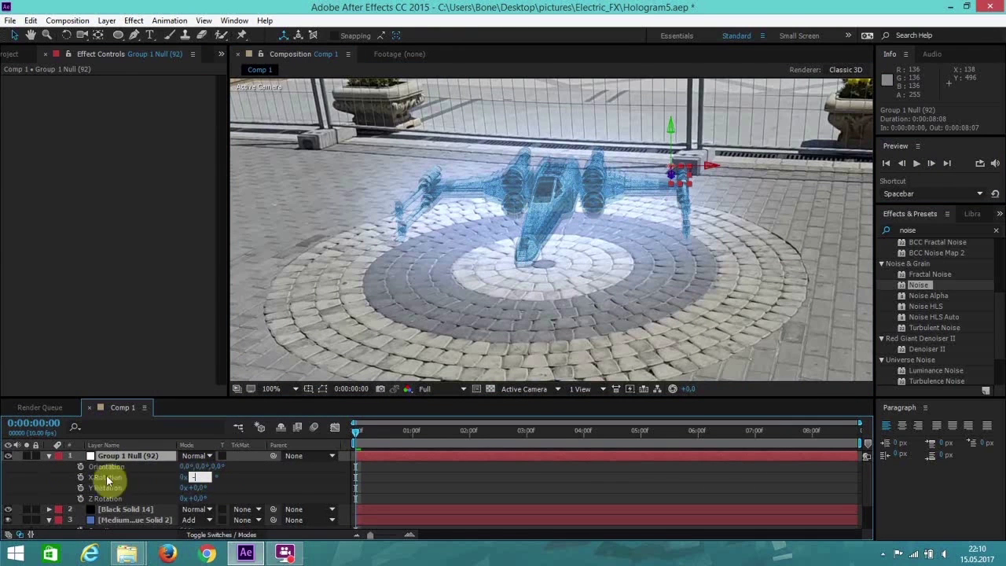
pyautogui.write('-3')
pyautogui.press('Return')
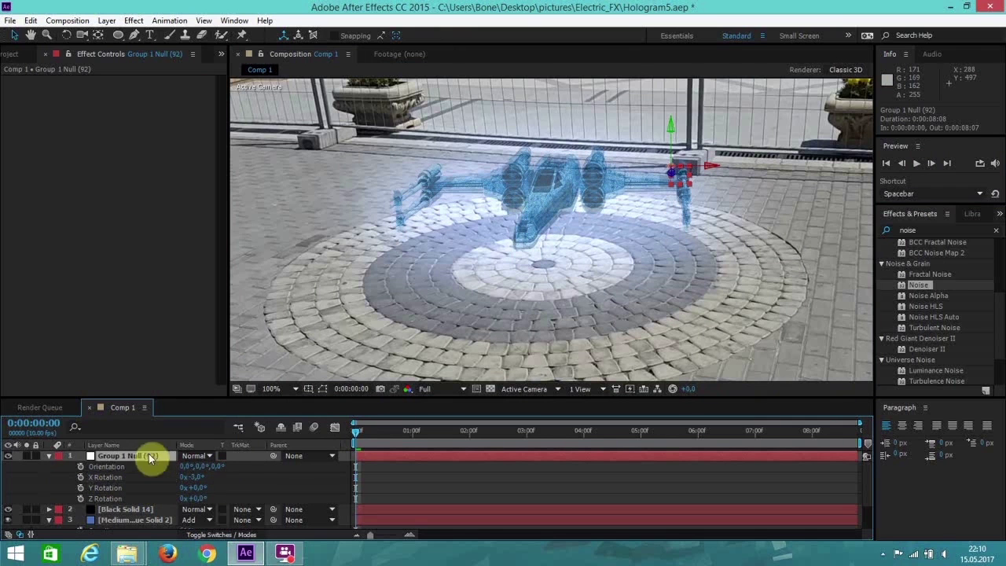
# Reveal the Scale property of Group 1 Null (92) and set it to 27% to enlarge the X-wing
pyautogui.click(150, 457)
pyautogui.press('s')
pyautogui.press('s')
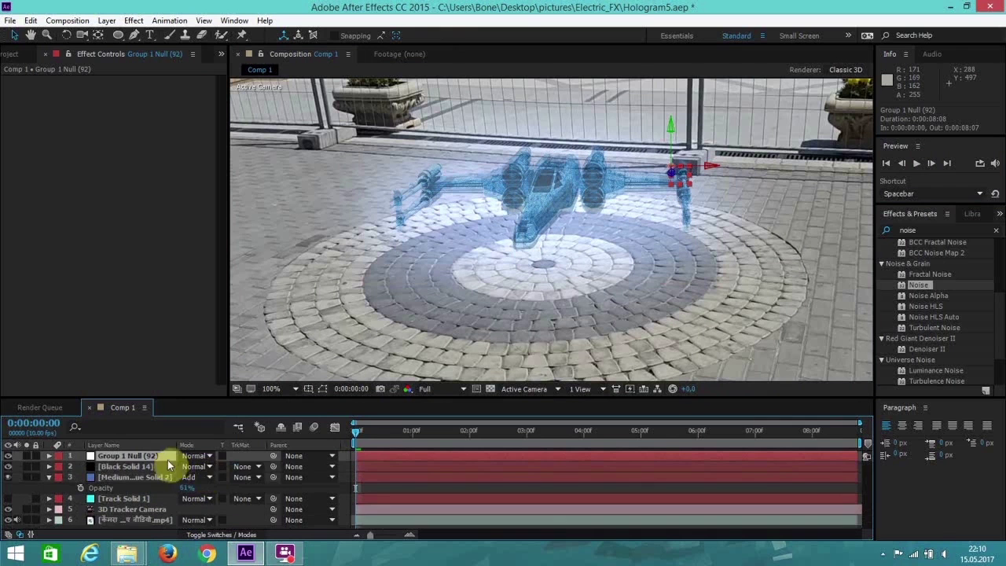
pyautogui.press('s')
pyautogui.moveTo(195, 469); pyautogui.dragTo(196, 466)
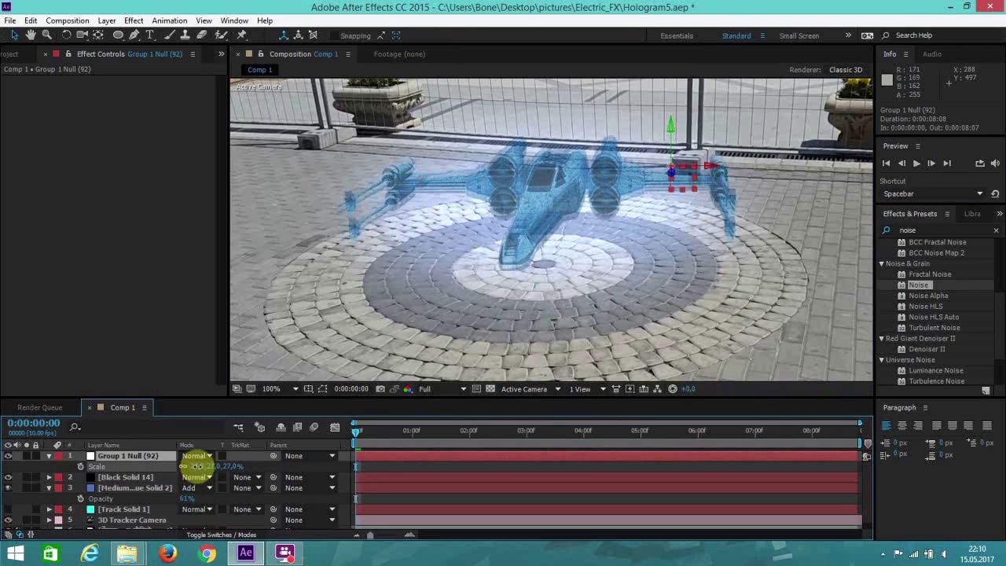
# Play the composition from the first frame to check the enlarged, repositioned X-wing, and stop playback
pyautogui.click(896, 162)
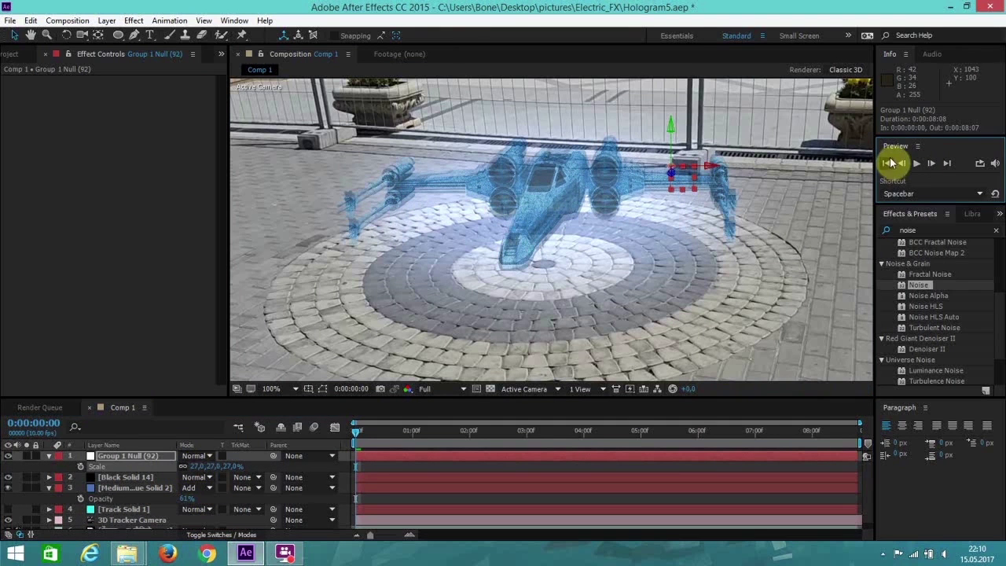
pyautogui.click(915, 164)
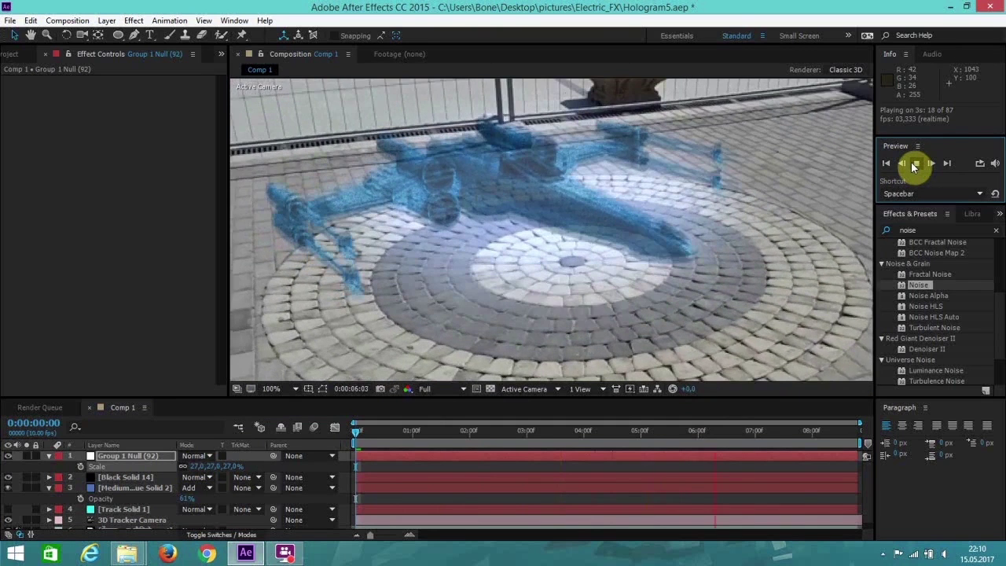
pyautogui.click(913, 165)
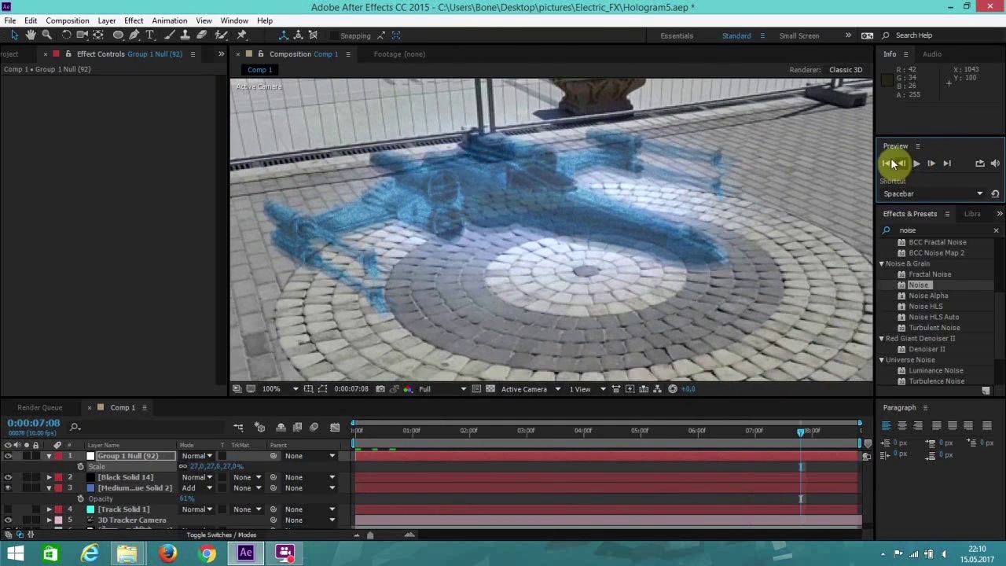
# Move the Medium Gray-Royal Blue Solid 2 layer above Black Solid 14 and return to the first frame
pyautogui.click(100, 488)
pyautogui.moveTo(105, 474); pyautogui.dragTo(106, 473)
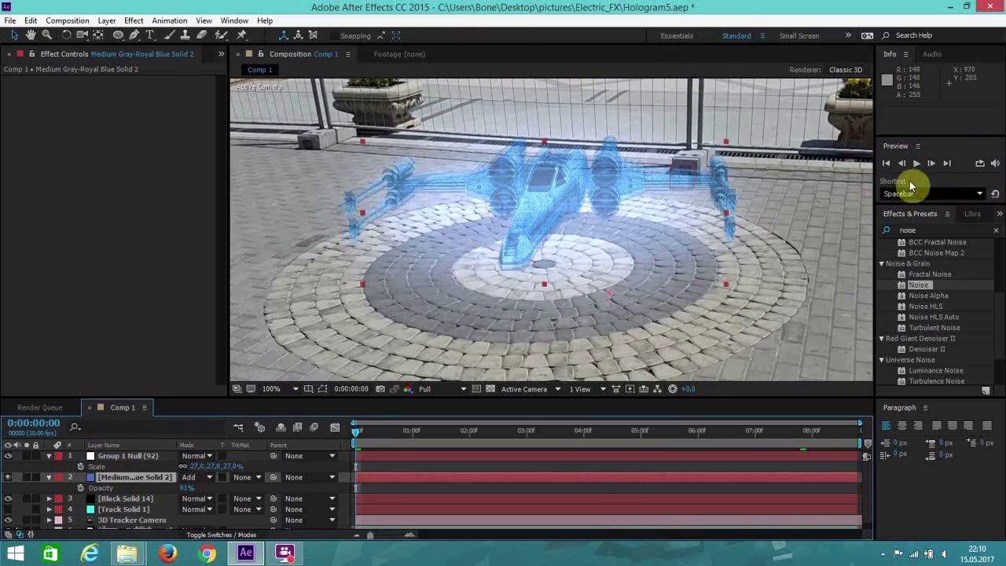
pyautogui.click(886, 167)
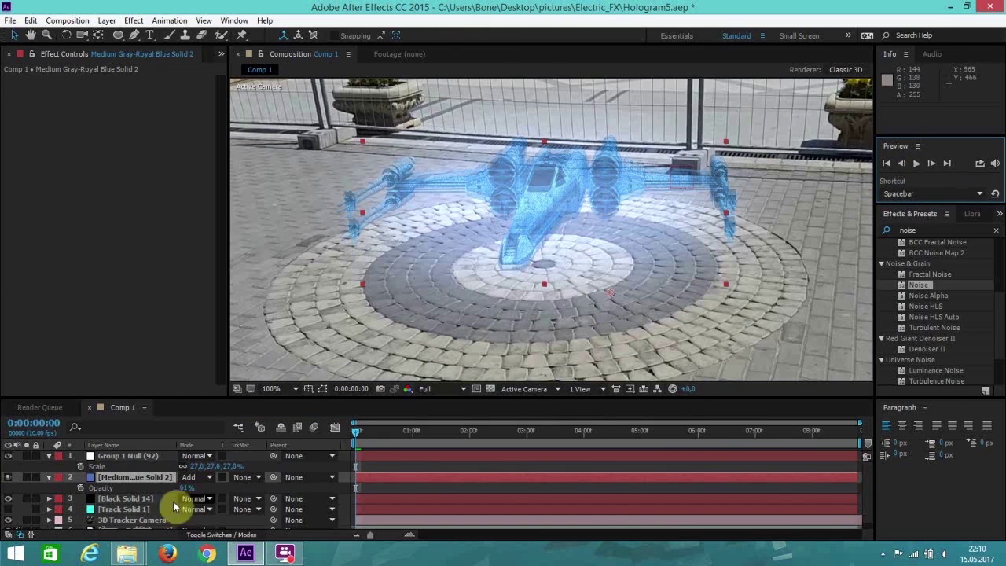
# Set the opacity of Black Solid 14 to 98% and of the royal blue solid to 56%
pyautogui.click(139, 498)
pyautogui.press('t')
pyautogui.moveTo(170, 513); pyautogui.dragTo(195, 512)
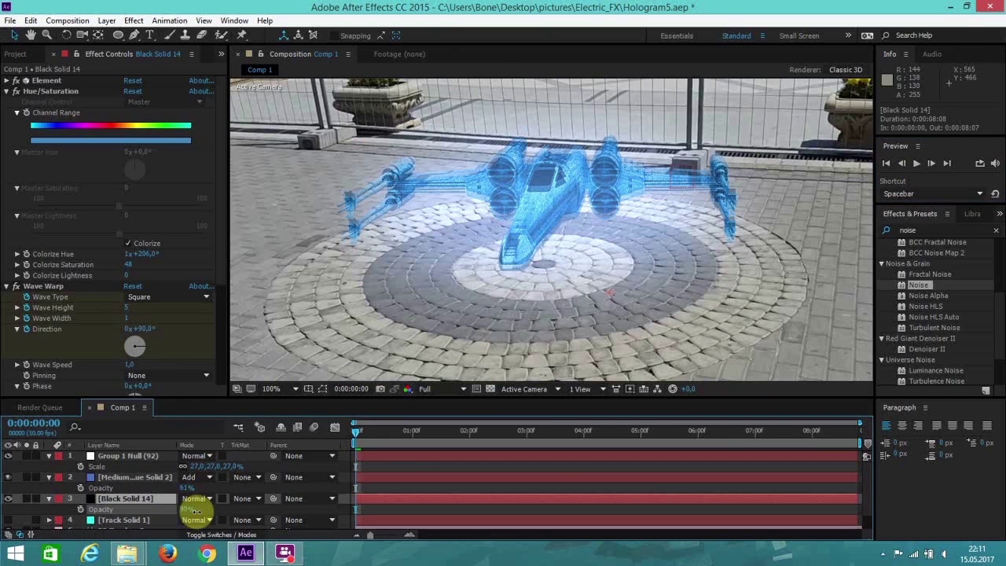
pyautogui.moveTo(185, 489); pyautogui.dragTo(196, 508)
# Preview the hologram animation from the first frame and stop playback
pyautogui.click(888, 165)
pyautogui.click(913, 165)
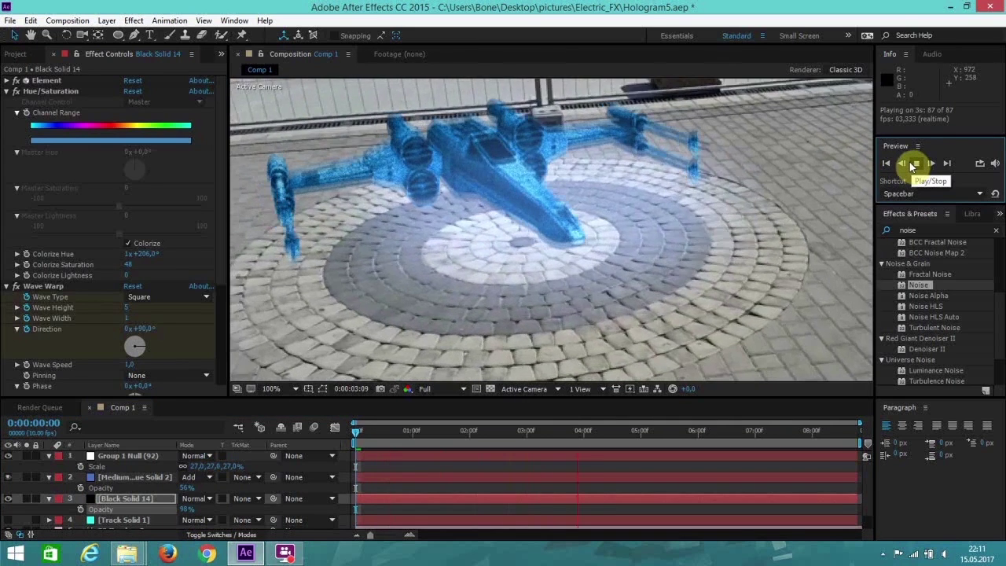
pyautogui.click(914, 164)
# Expand the Lighting options in the Render Settings of the Element effect on Black Solid 14
pyautogui.click(138, 505)
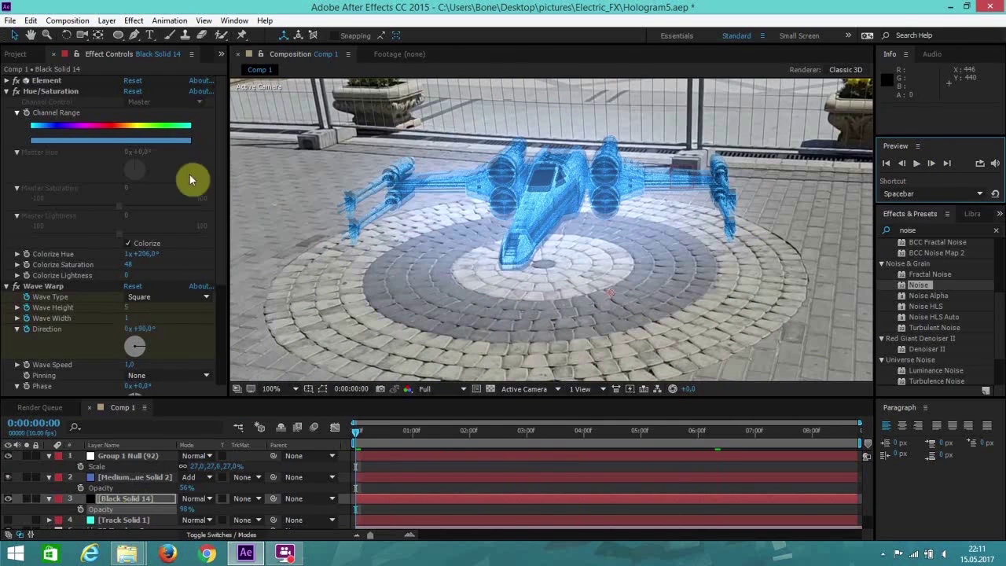
pyautogui.click(7, 92)
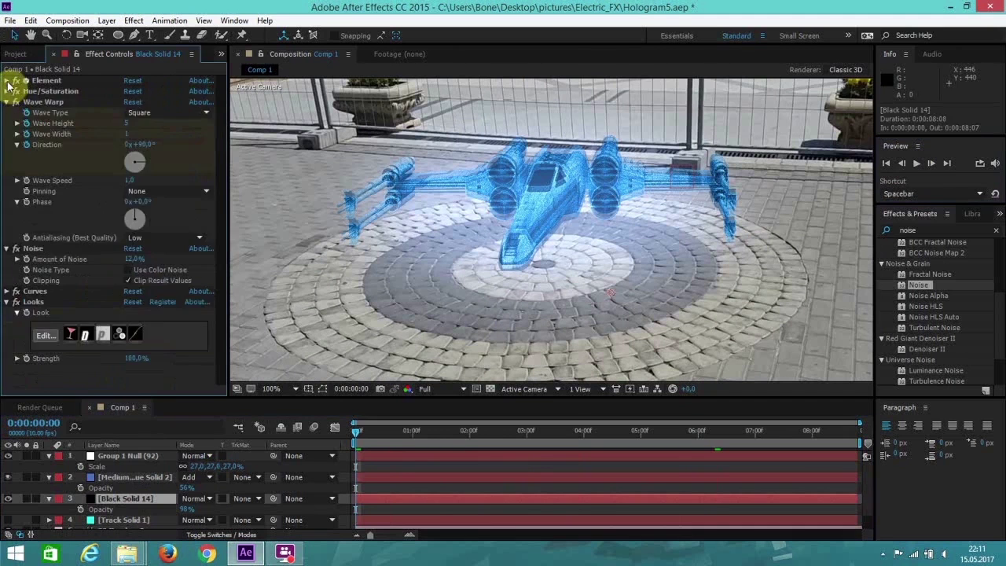
pyautogui.click(8, 81)
pyautogui.scroll(-3, 71, 322)
pyautogui.scroll(-2, 76, 328)
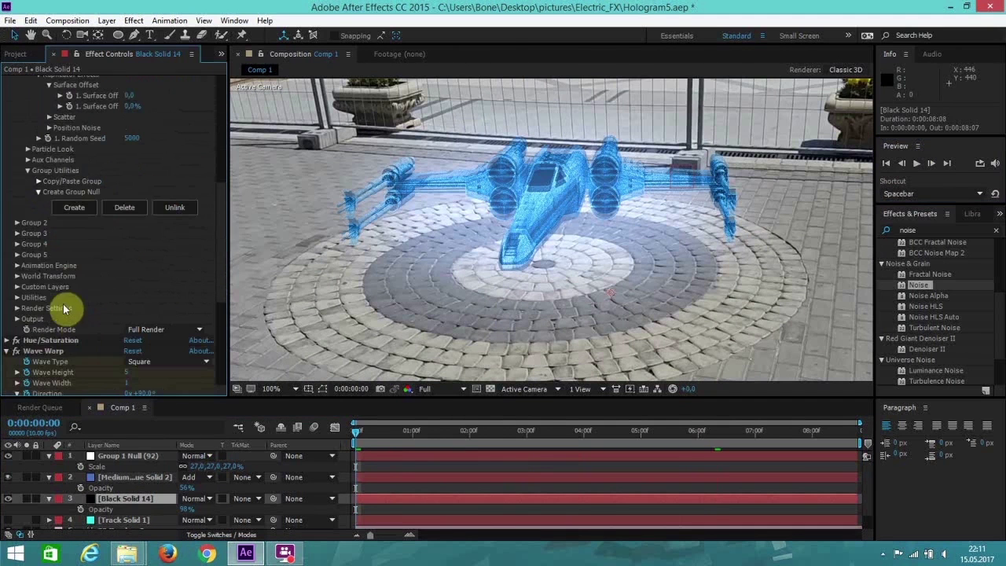
pyautogui.click(17, 309)
pyautogui.scroll(-2, 19, 312)
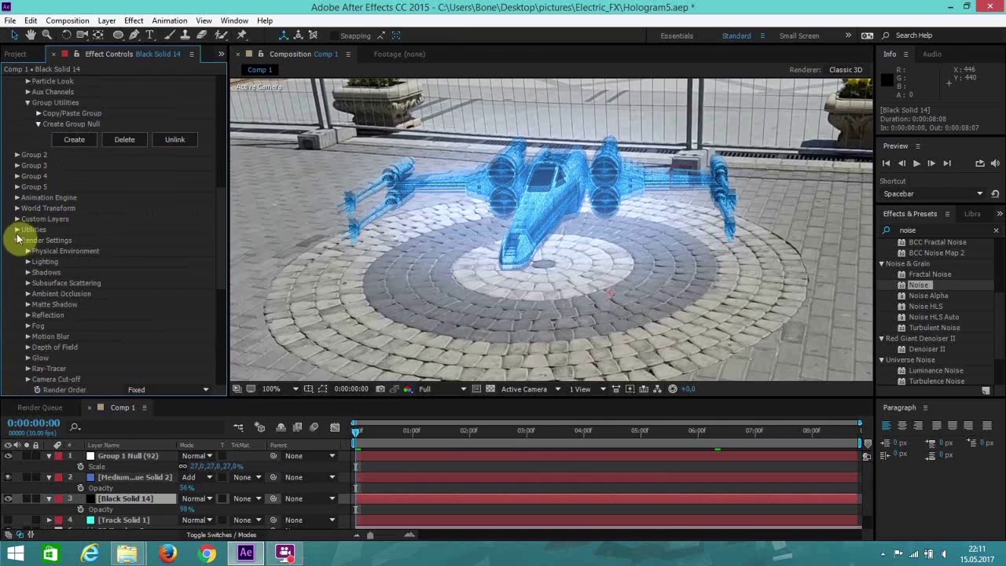
pyautogui.click(28, 262)
# Try the Dramatic lighting preset for the Element effect, and settle on Basic as the added lighting
pyautogui.click(134, 292)
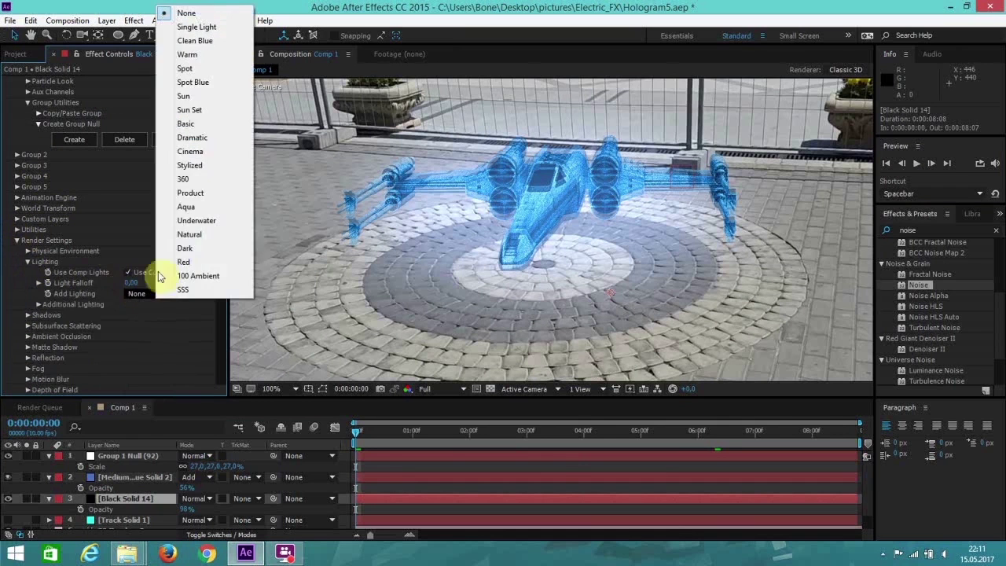
pyautogui.click(196, 152)
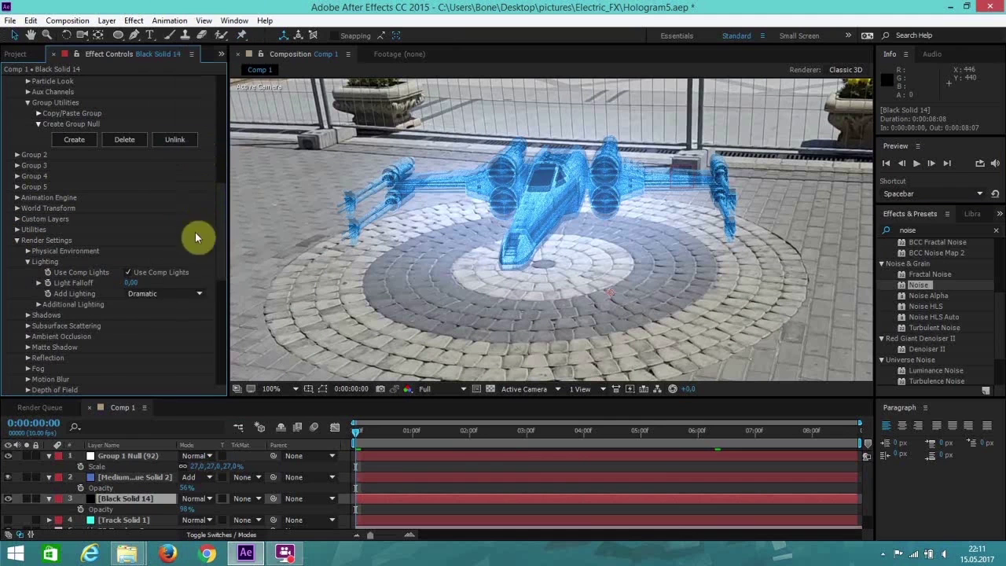
pyautogui.click(171, 297)
pyautogui.click(171, 299)
pyautogui.click(167, 291)
pyautogui.click(184, 123)
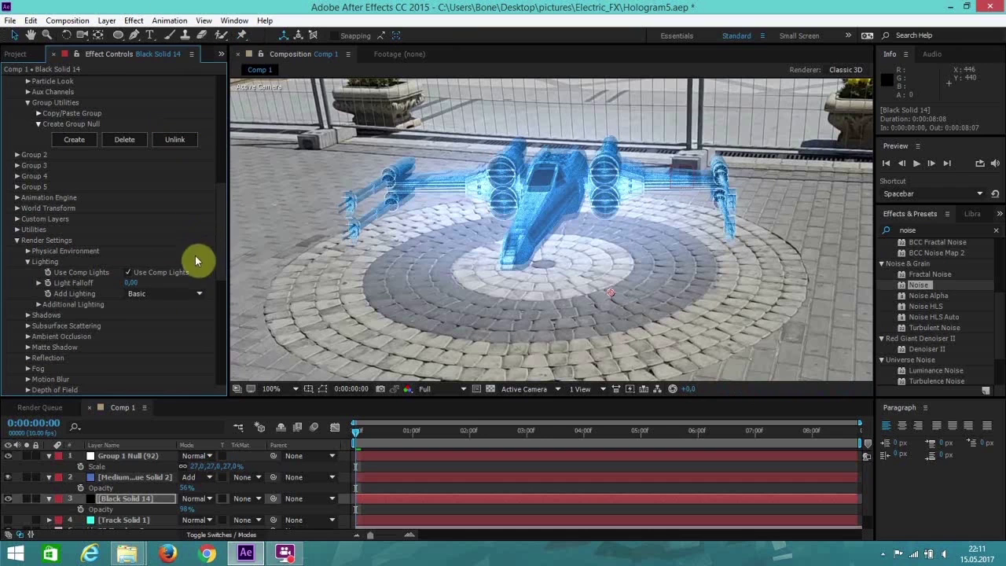
# Set the additional lighting's brightness multiplier to 60% and its rotation to X 38°, Y 38° and Z 7°
pyautogui.click(37, 304)
pyautogui.moveTo(127, 317); pyautogui.dragTo(54, 332)
pyautogui.click(50, 326)
pyautogui.moveTo(144, 347)
pyautogui.mouseDown()
pyautogui.moveTo(155, 352)
pyautogui.moveTo(162, 338)
pyautogui.moveTo(140, 337)
pyautogui.moveTo(161, 339)
pyautogui.mouseUp()
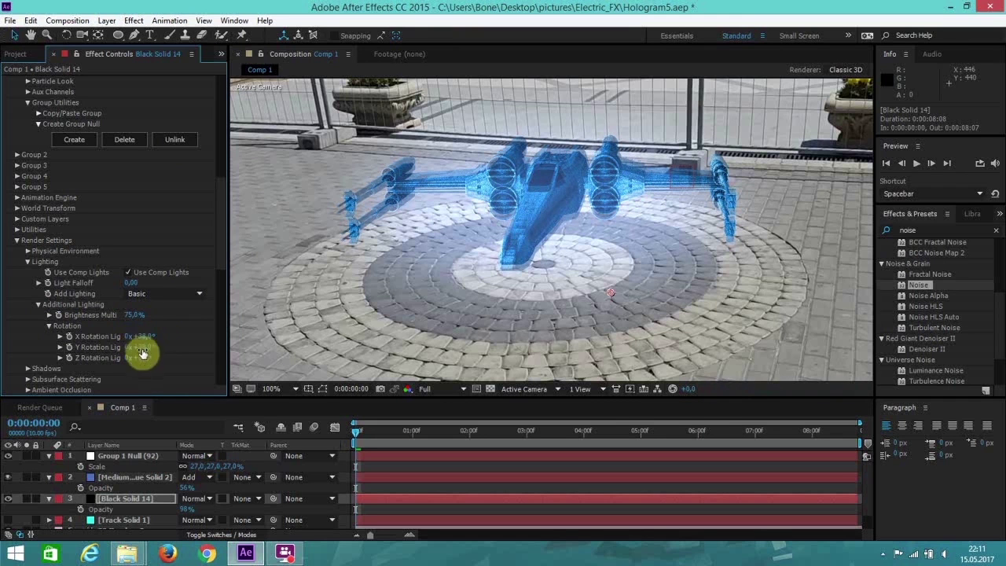
pyautogui.write('46')
pyautogui.press('Return')
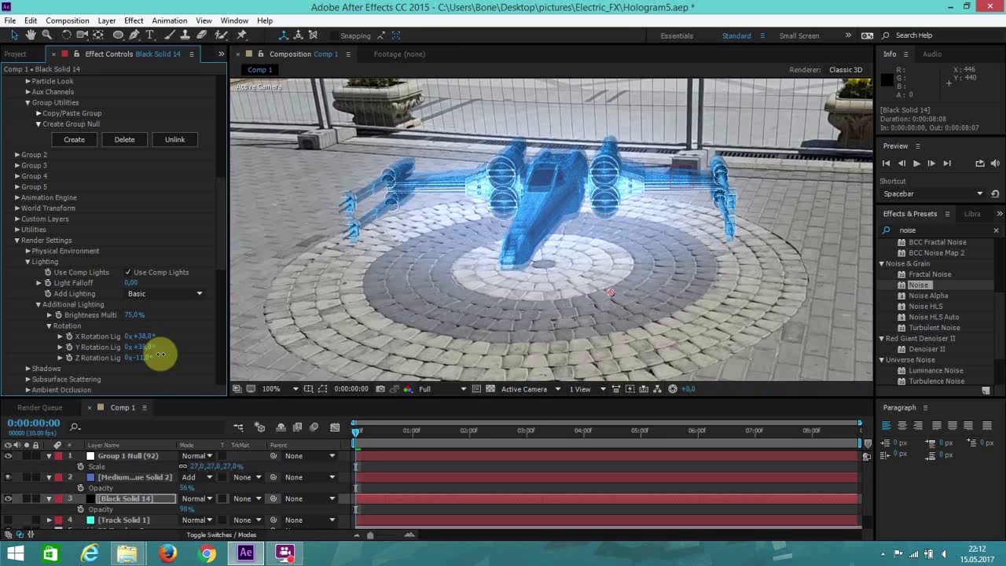
pyautogui.moveTo(154, 355); pyautogui.dragTo(150, 357)
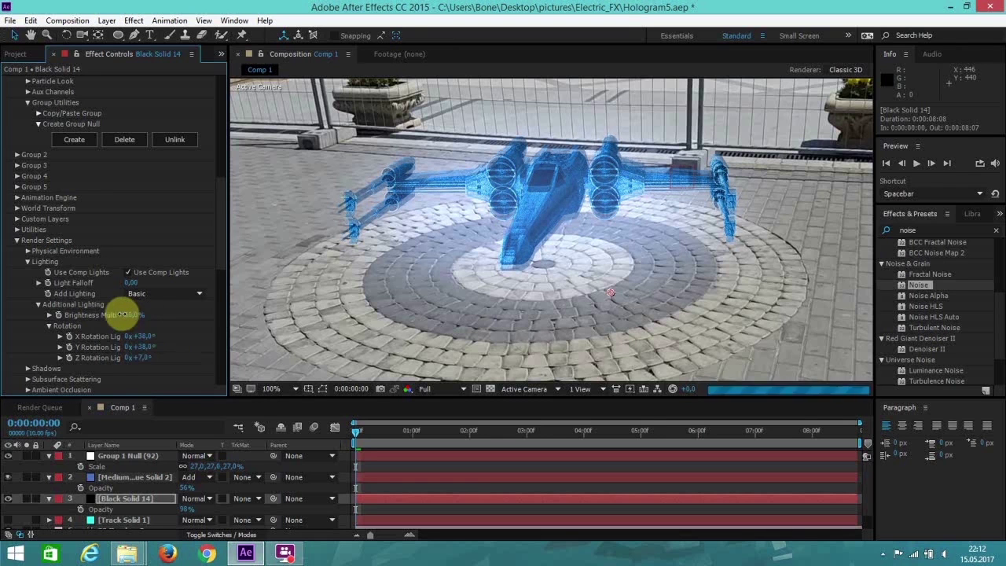
# Set up SSAO ambient occlusion in the Element effect with intensity 3.9 and multisampling 4
pyautogui.scroll(-3, 173, 319)
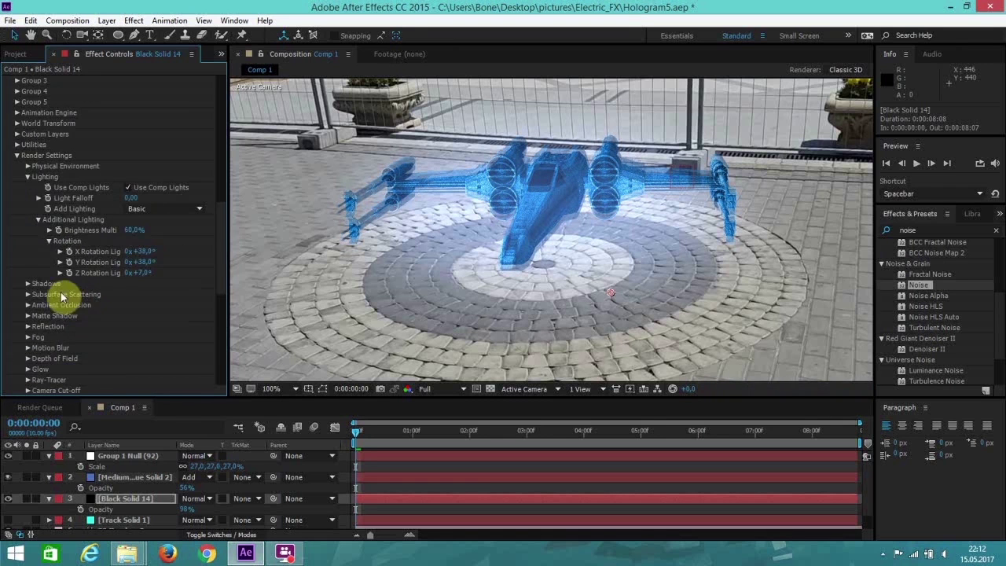
pyautogui.scroll(-3, 62, 297)
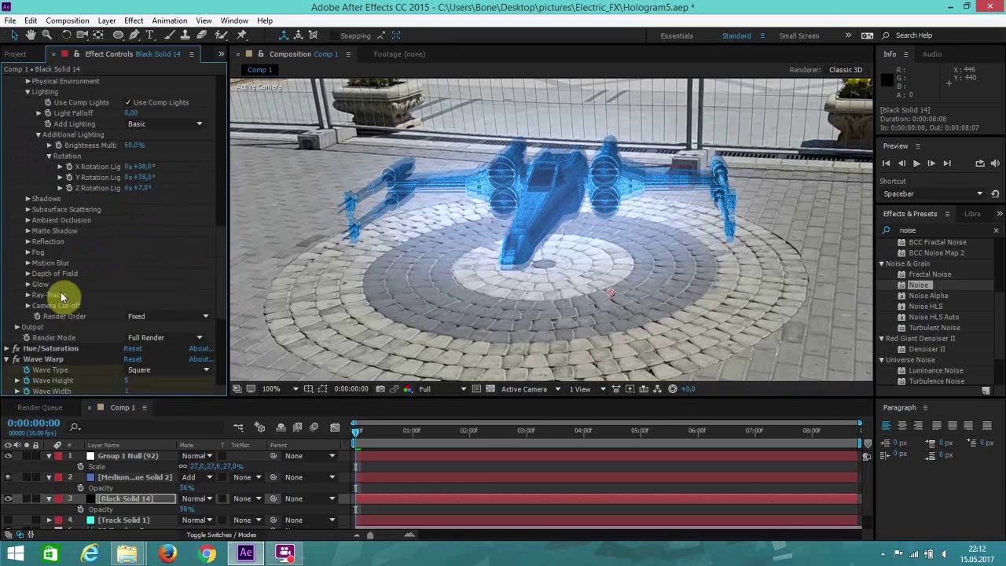
pyautogui.click(29, 220)
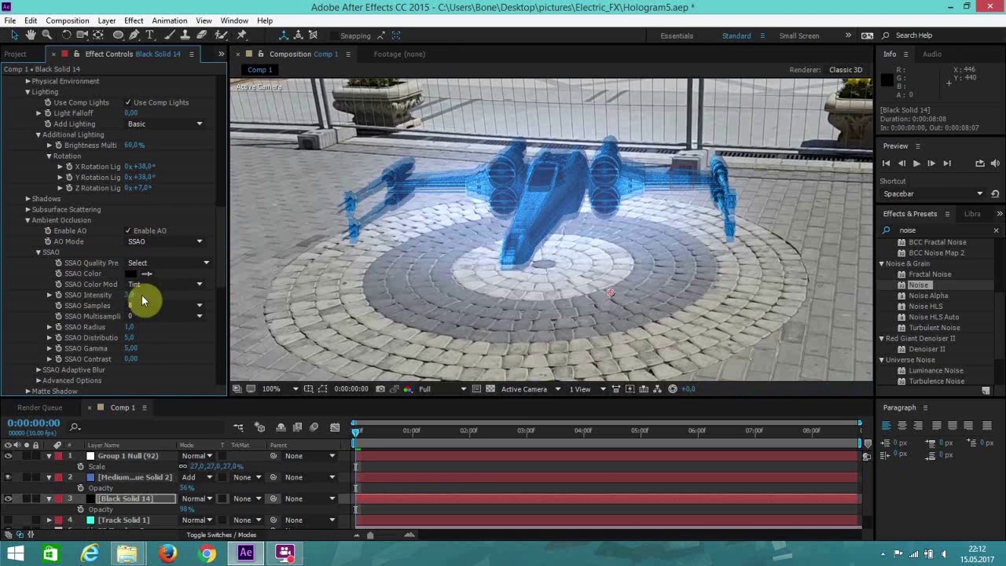
pyautogui.click(159, 316)
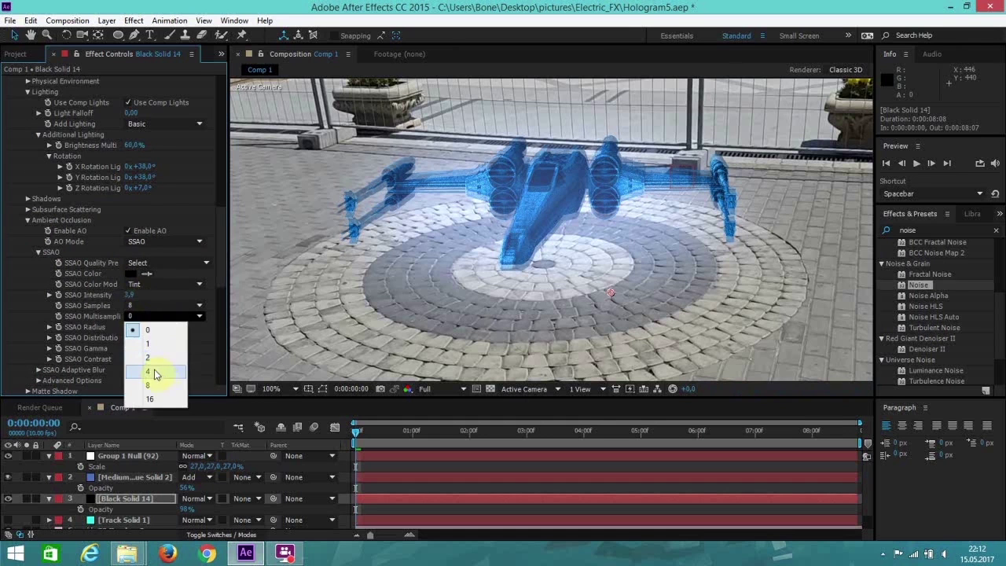
pyautogui.click(157, 372)
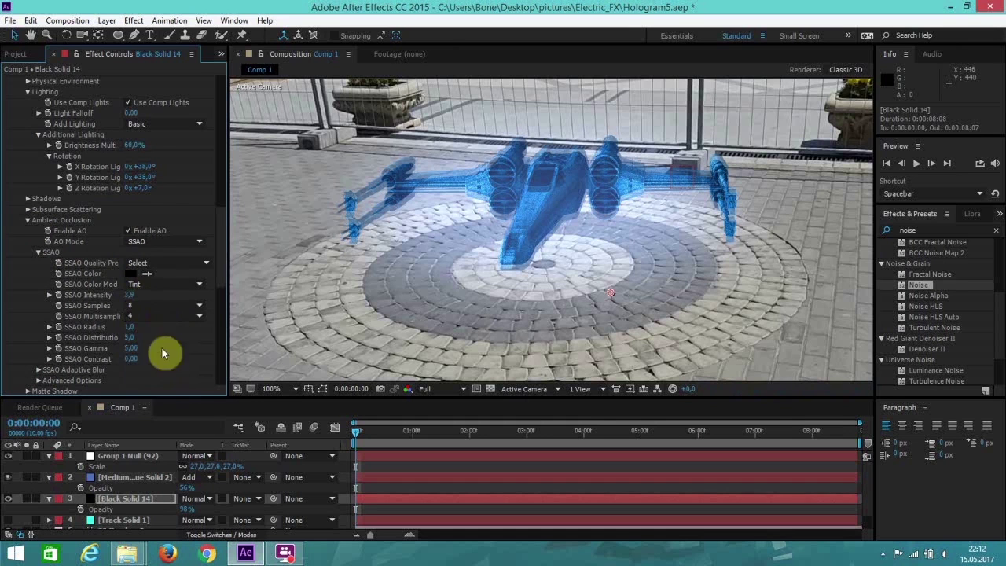
# Play the composition to check the new lighting and ambient occlusion, and return to the first frame
pyautogui.click(891, 170)
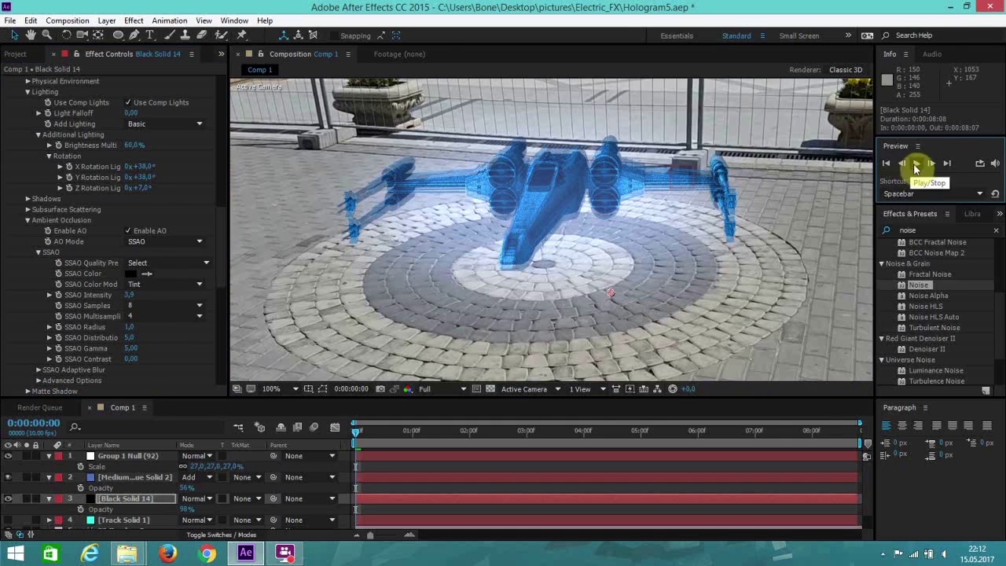
pyautogui.click(918, 163)
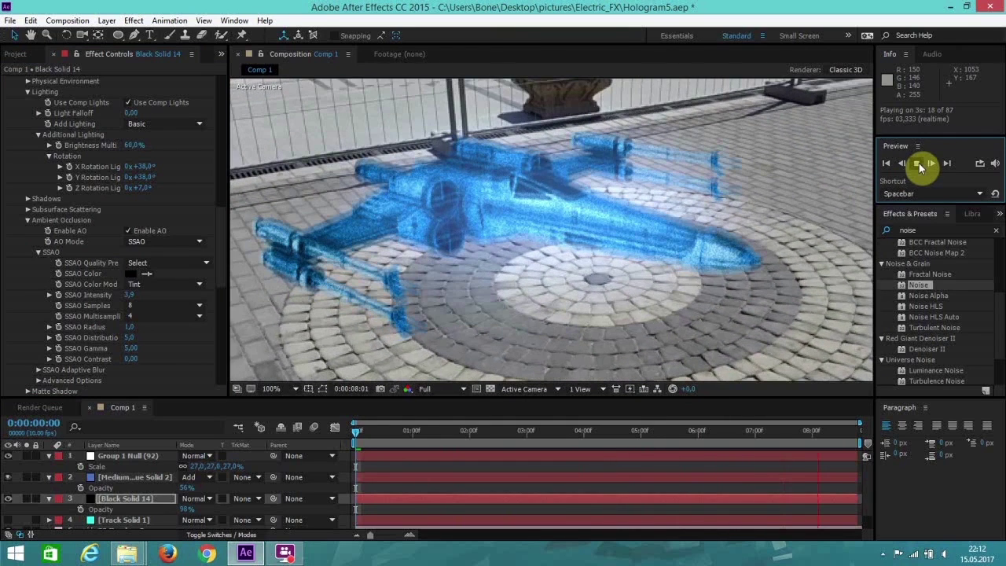
pyautogui.click(885, 164)
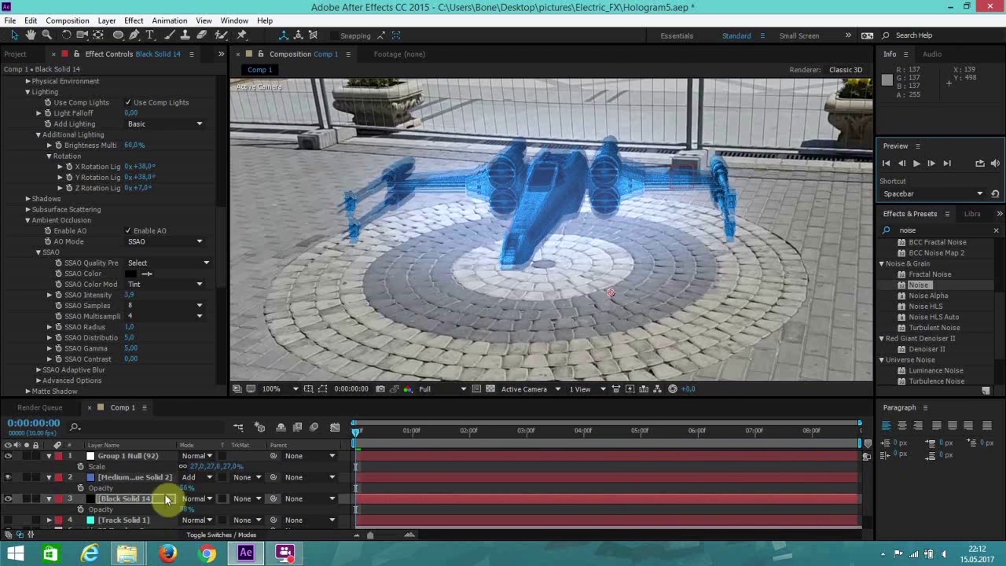
# Set the opacity of Black Solid 14 to 73% and of the royal blue solid to 82%
pyautogui.moveTo(185, 506); pyautogui.dragTo(171, 509)
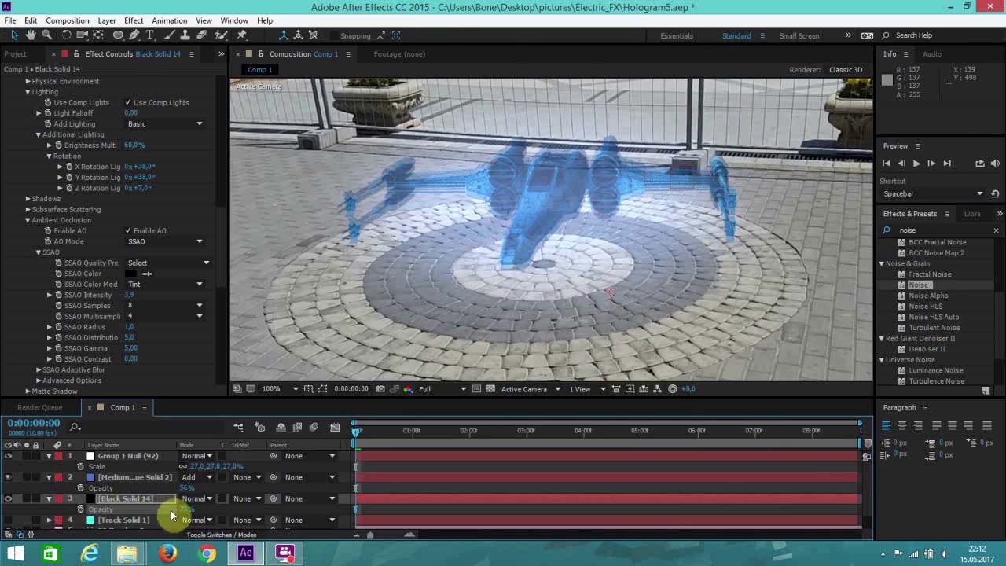
pyautogui.click(125, 477)
pyautogui.moveTo(185, 489); pyautogui.dragTo(198, 481)
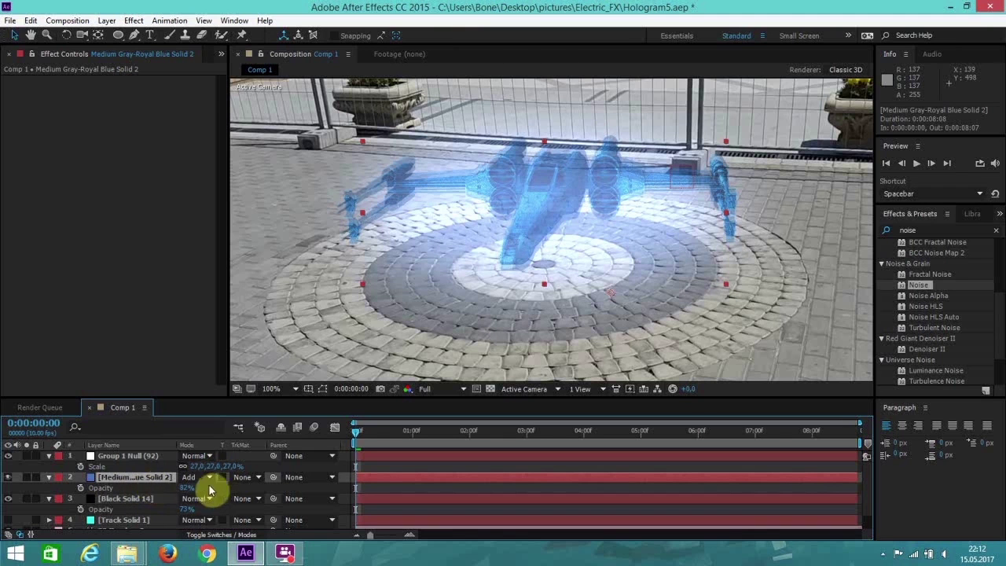
# Recolor the royal blue solid with a lighter blue sampled from the hologram ship's wing and preview the animation
pyautogui.click(107, 21)
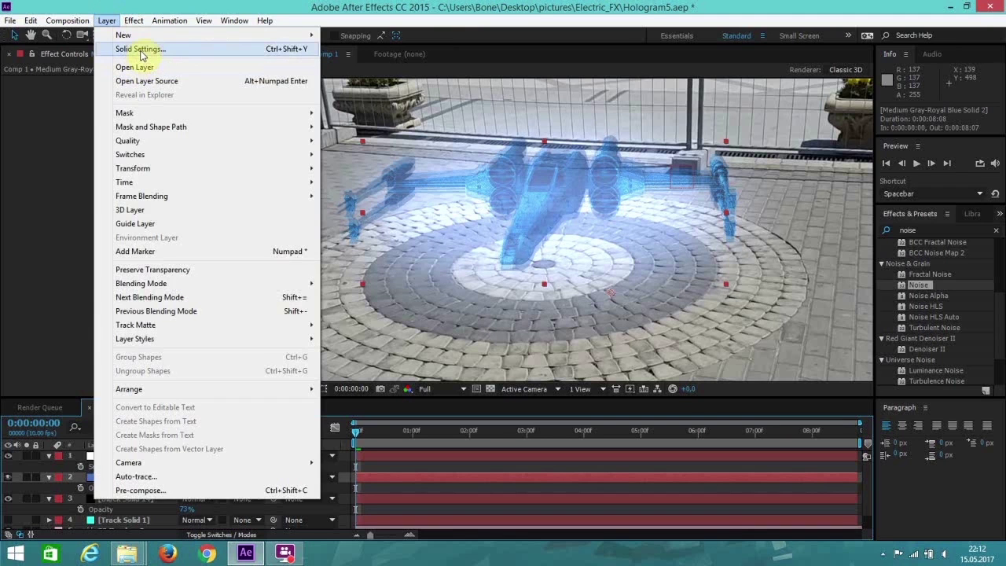
pyautogui.click(141, 50)
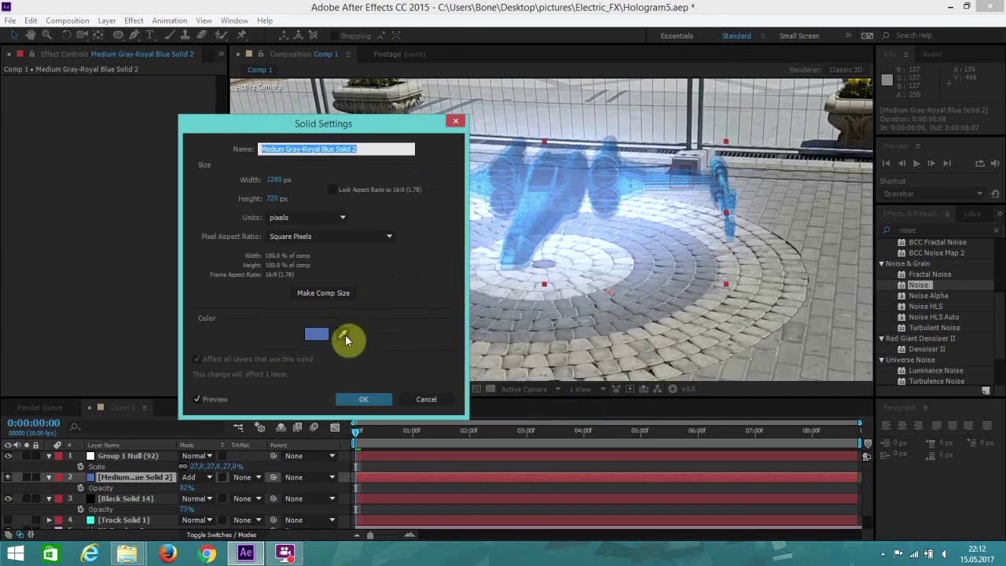
pyautogui.click(342, 334)
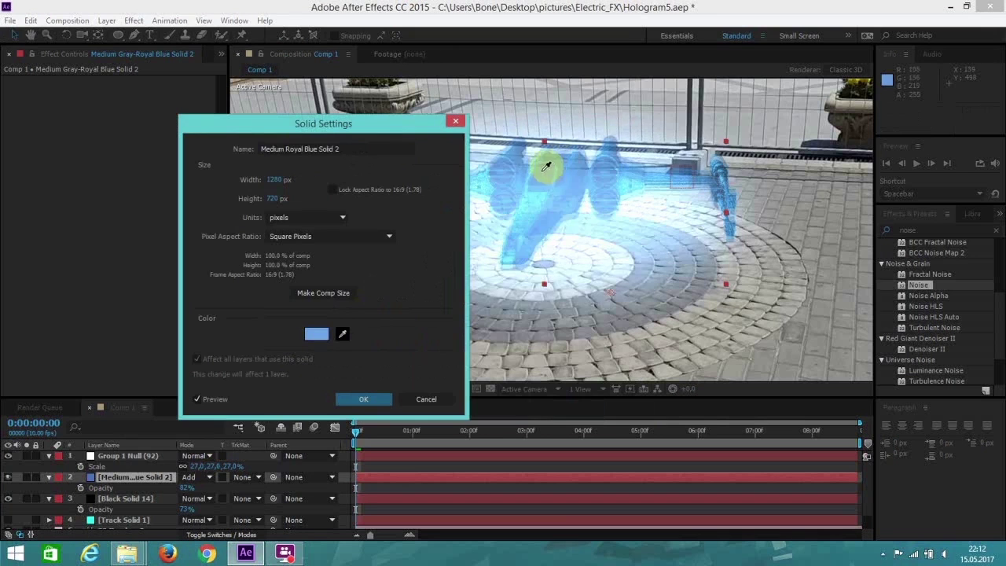
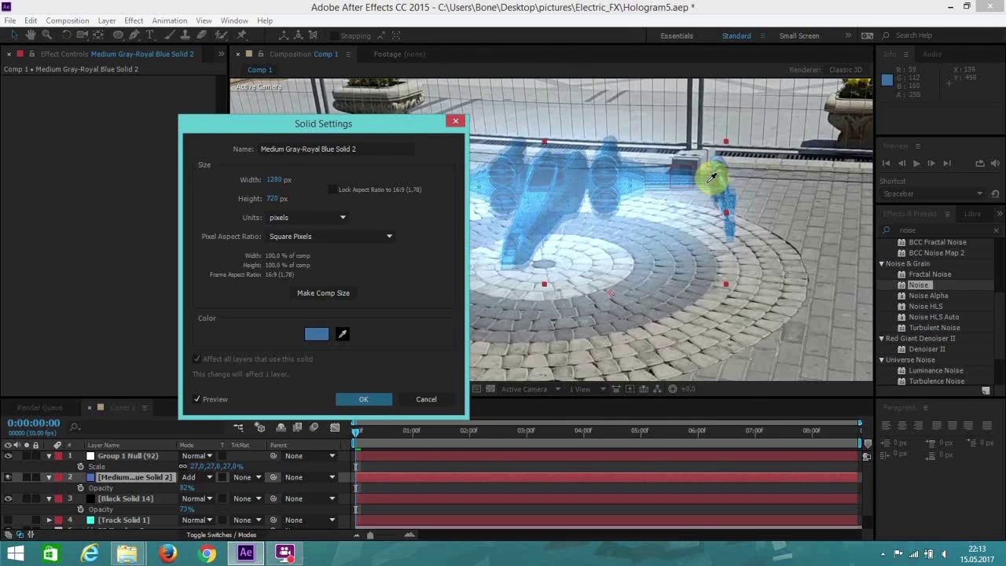
pyautogui.click(710, 180)
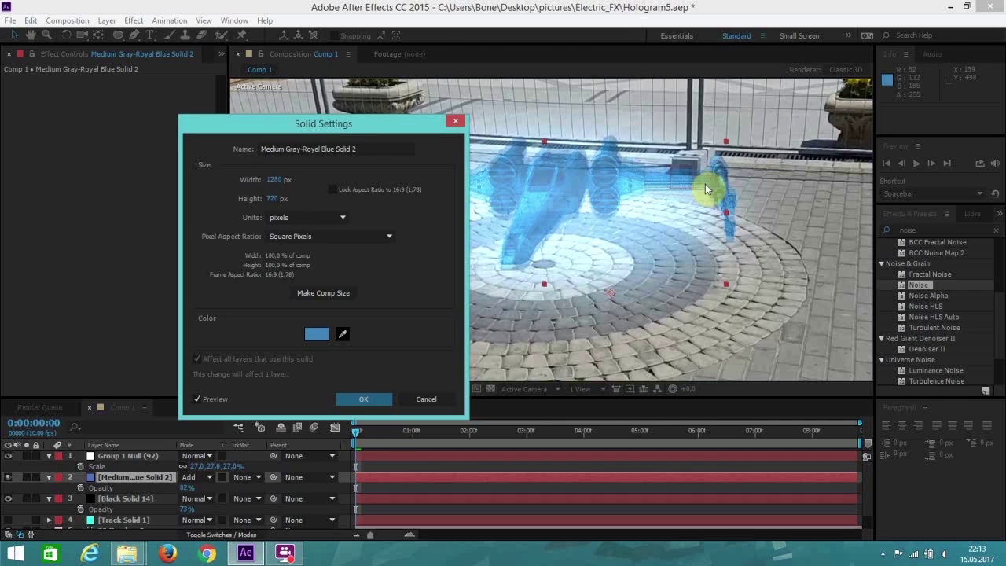
pyautogui.click(369, 400)
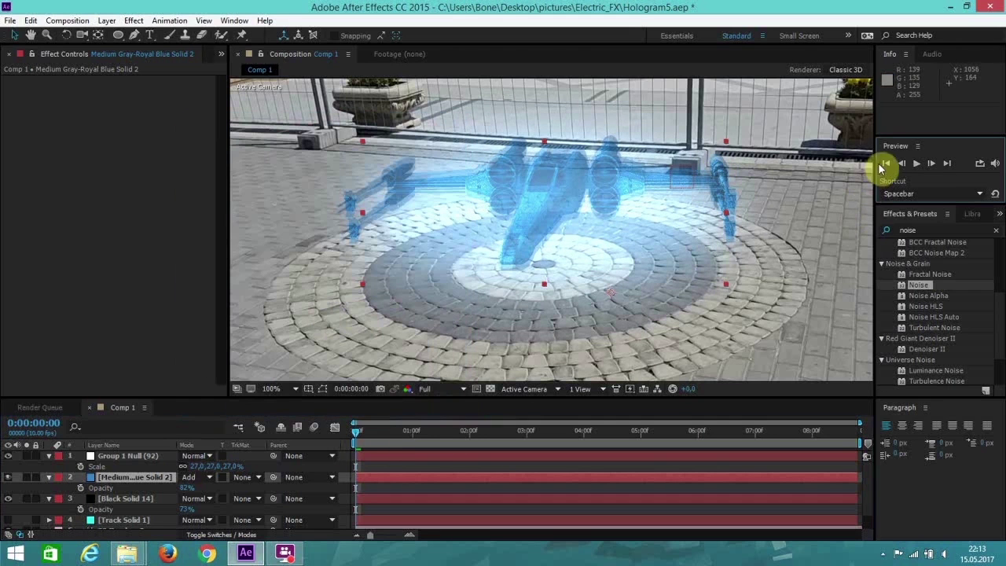
pyautogui.click(915, 164)
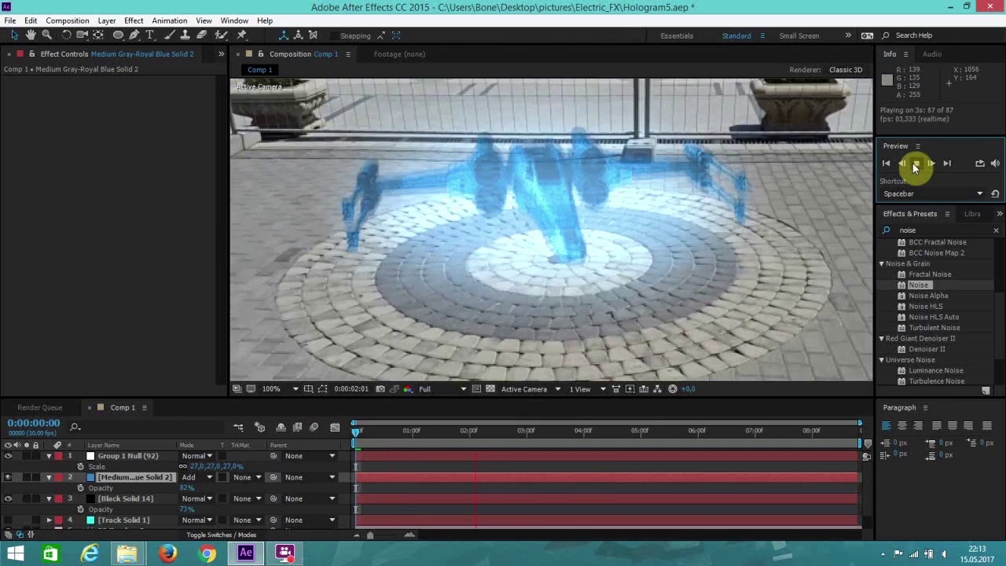
pyautogui.click(914, 164)
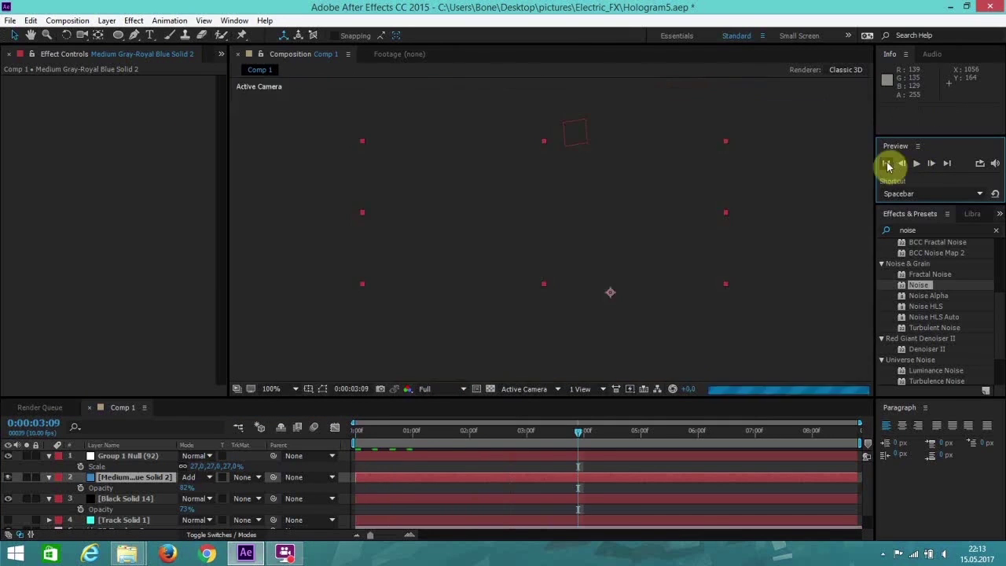
# Scale the royal blue solid to 110% and move it slightly down to position 642, 371
pyautogui.press('s')
pyautogui.moveTo(196, 488); pyautogui.dragTo(206, 491)
pyautogui.moveTo(511, 257); pyautogui.dragTo(512, 266)
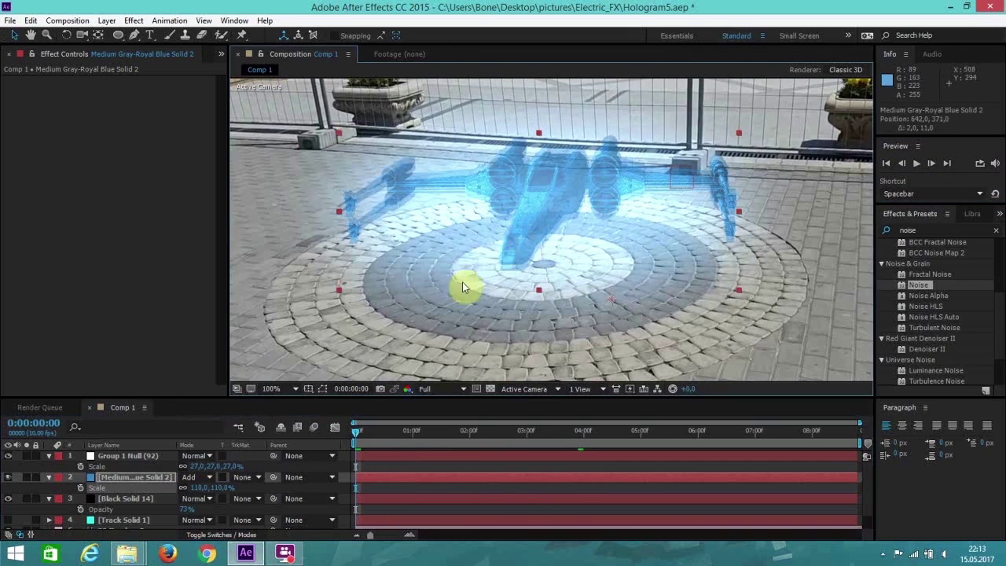
# Set the feather of Mask 1 on the royal blue solid to 130 pixels
pyautogui.press('f')
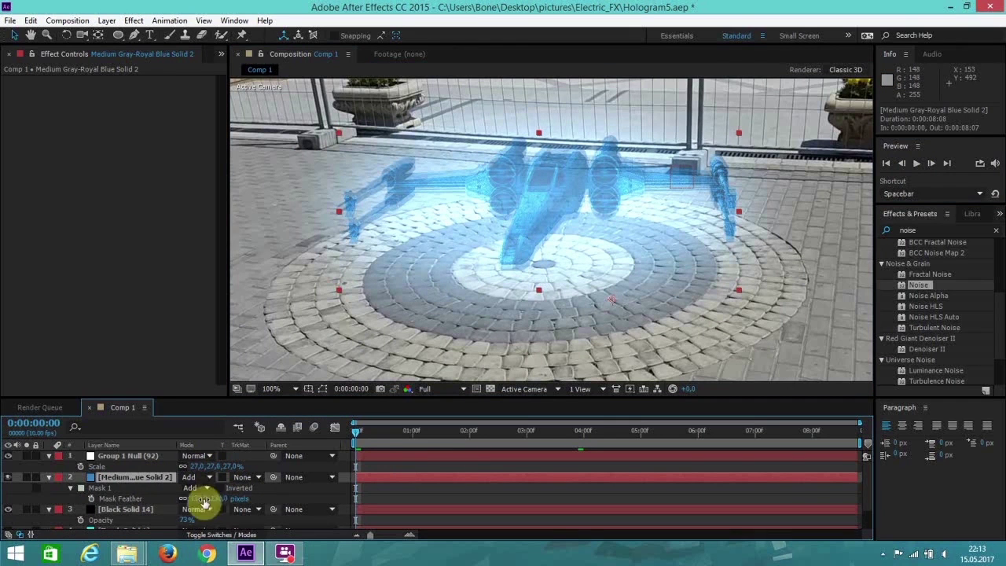
pyautogui.press('f')
pyautogui.press('f')
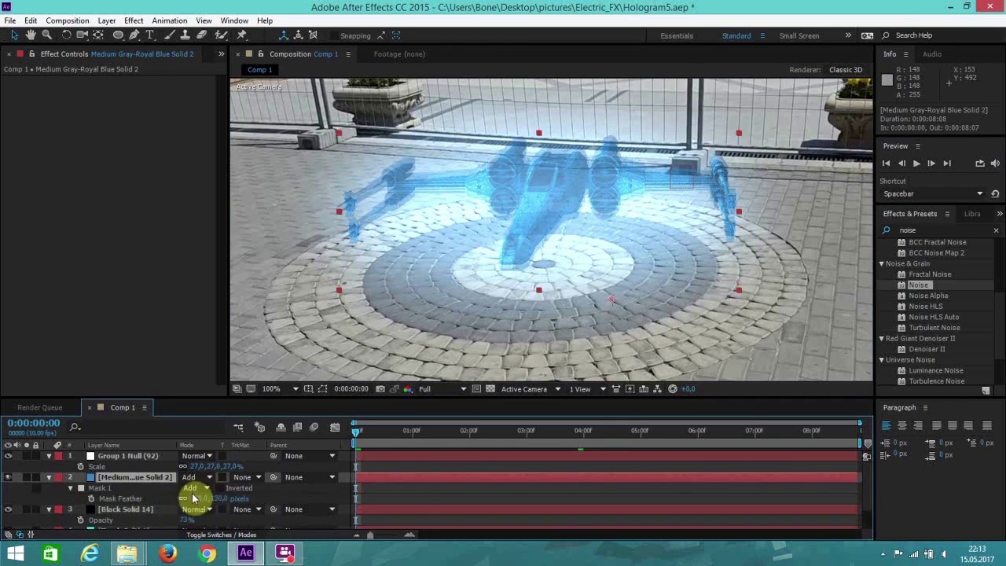
# Set the feather of Mask 1 on the royal blue solid to 211 pixels and preview the animation
pyautogui.moveTo(204, 499); pyautogui.dragTo(240, 483)
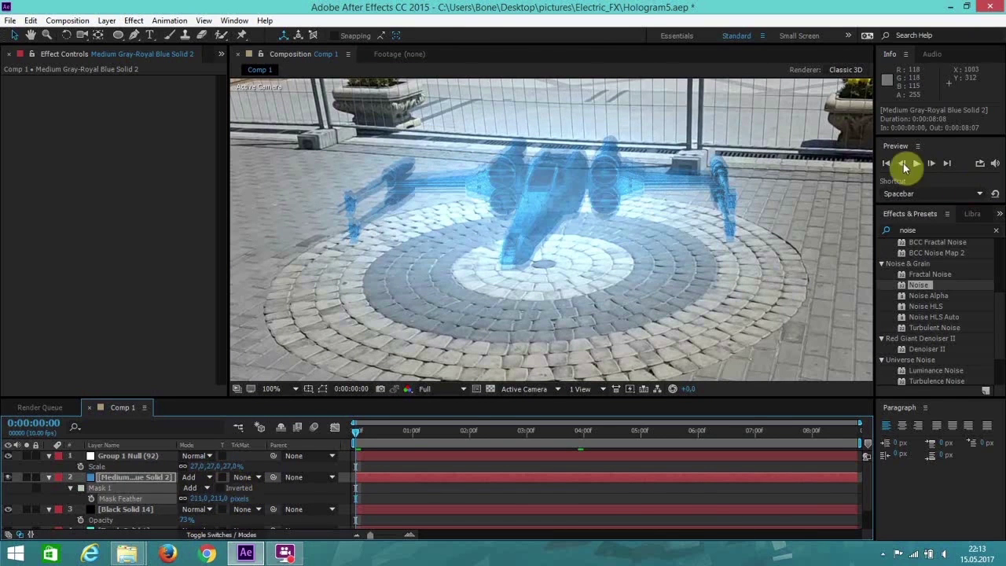
pyautogui.click(902, 161)
pyautogui.click(914, 163)
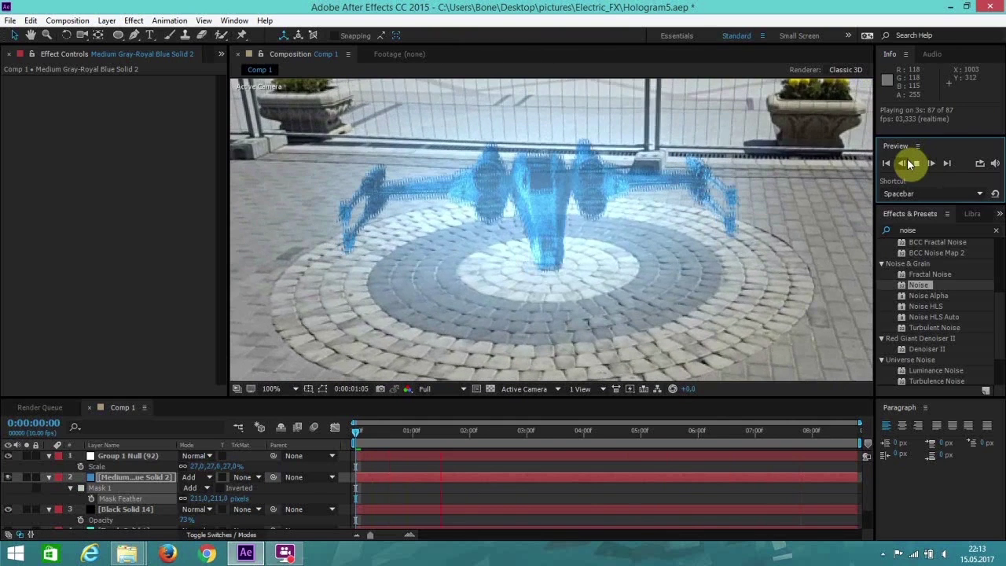
pyautogui.click(911, 162)
pyautogui.click(888, 162)
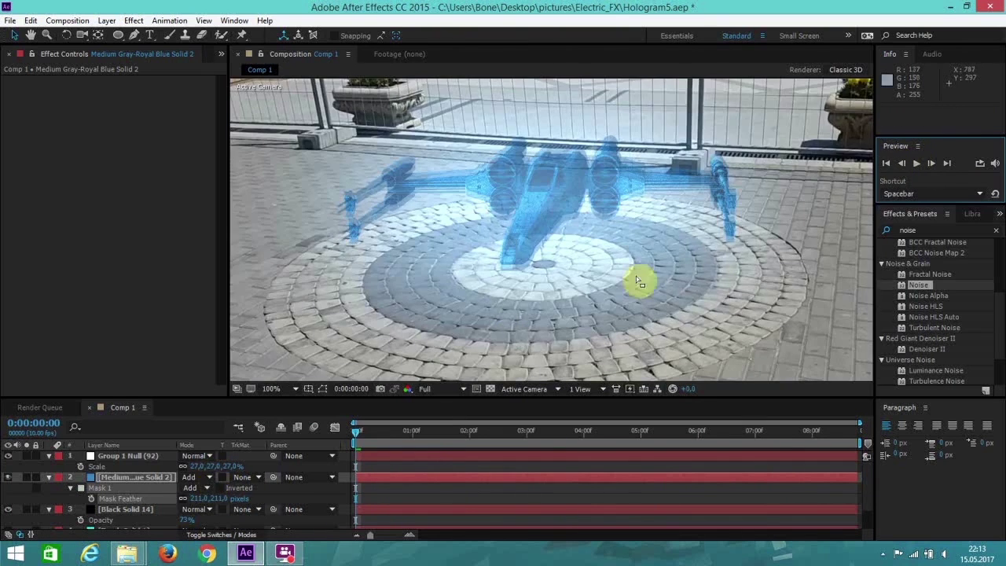
# Collapse the Element effect on Black Solid 14 and reveal the layer's keyframed Wave Warp properties in the timeline
pyautogui.click(418, 430)
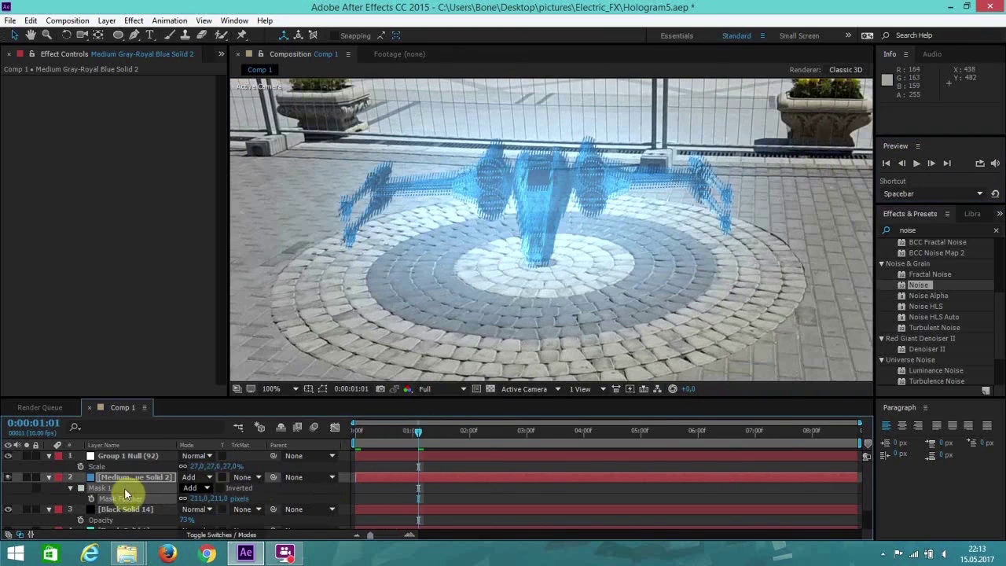
pyautogui.scroll(-1, 124, 488)
pyautogui.click(126, 480)
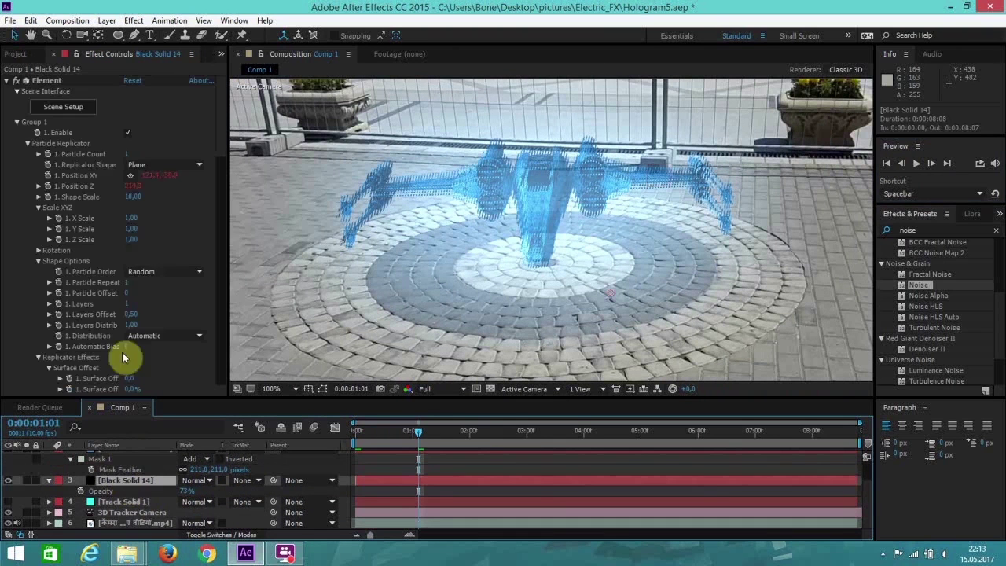
pyautogui.click(8, 81)
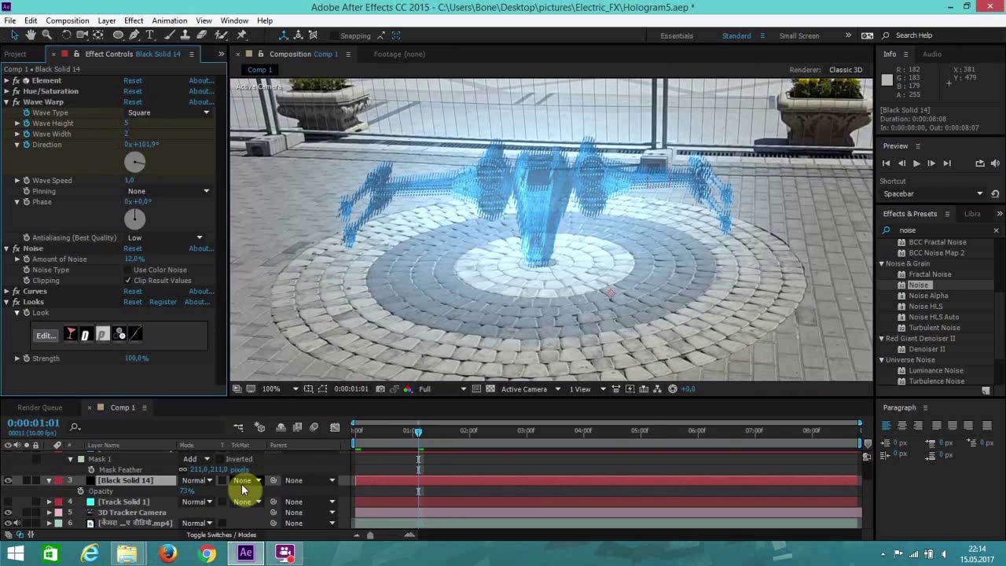
pyautogui.click(154, 478)
pyautogui.press('u')
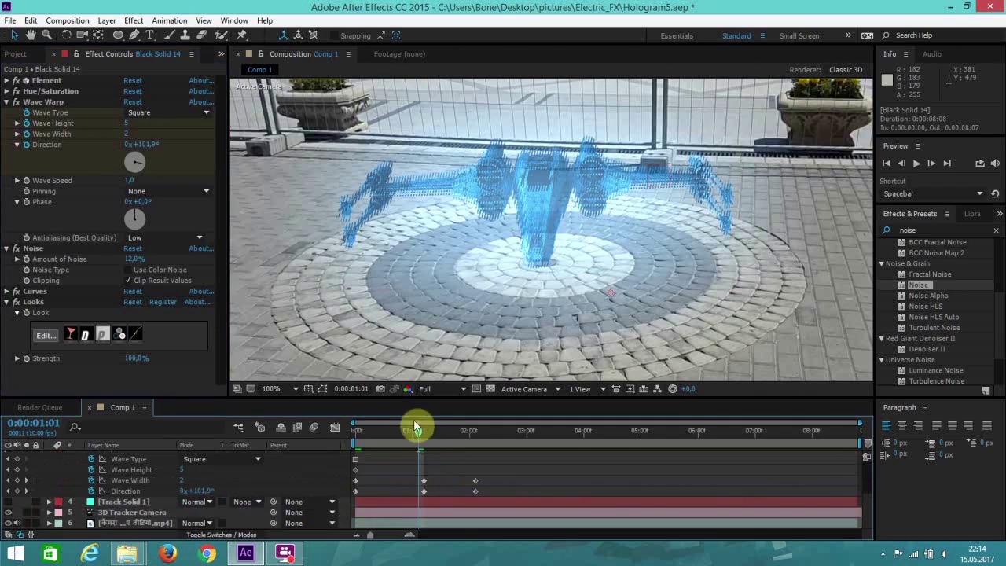
# At 0:00:01:02, set the Wave Warp direction to 173° and the wave width to 5, and preview the glitch
pyautogui.moveTo(419, 436); pyautogui.dragTo(424, 435)
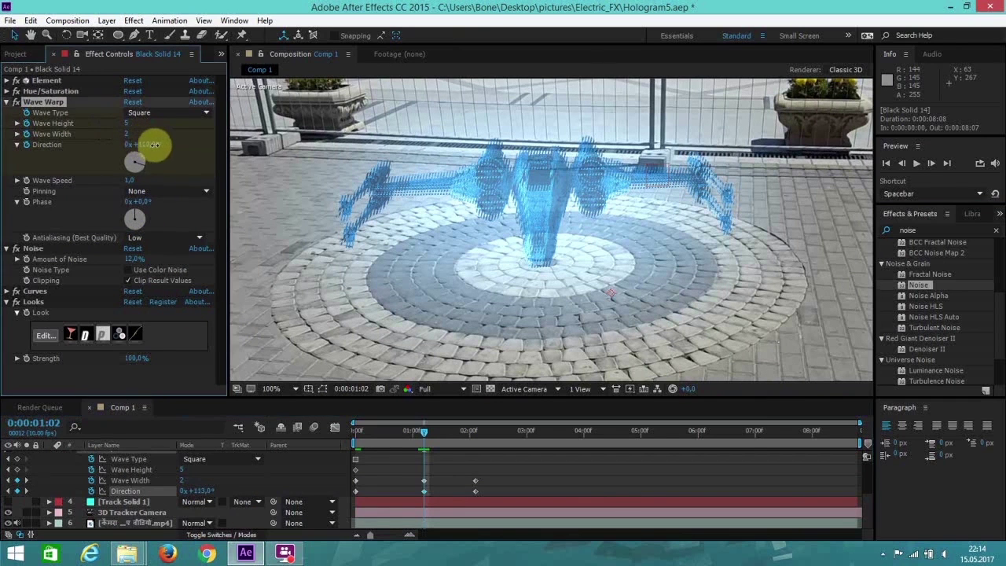
pyautogui.moveTo(147, 146); pyautogui.dragTo(198, 152)
pyautogui.moveTo(127, 128); pyautogui.dragTo(144, 134)
pyautogui.hotkey('ctrl', 'z')
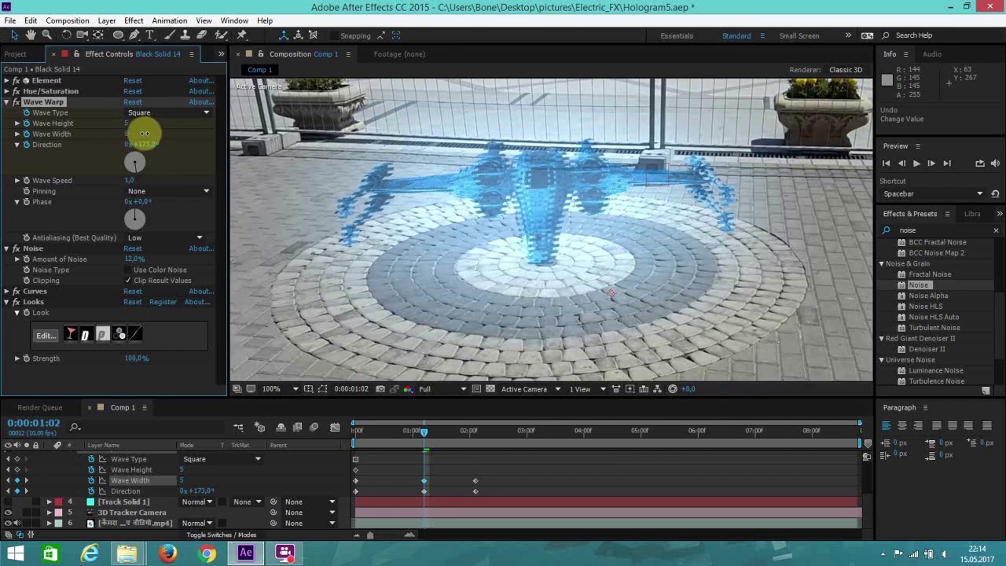
pyautogui.click(889, 165)
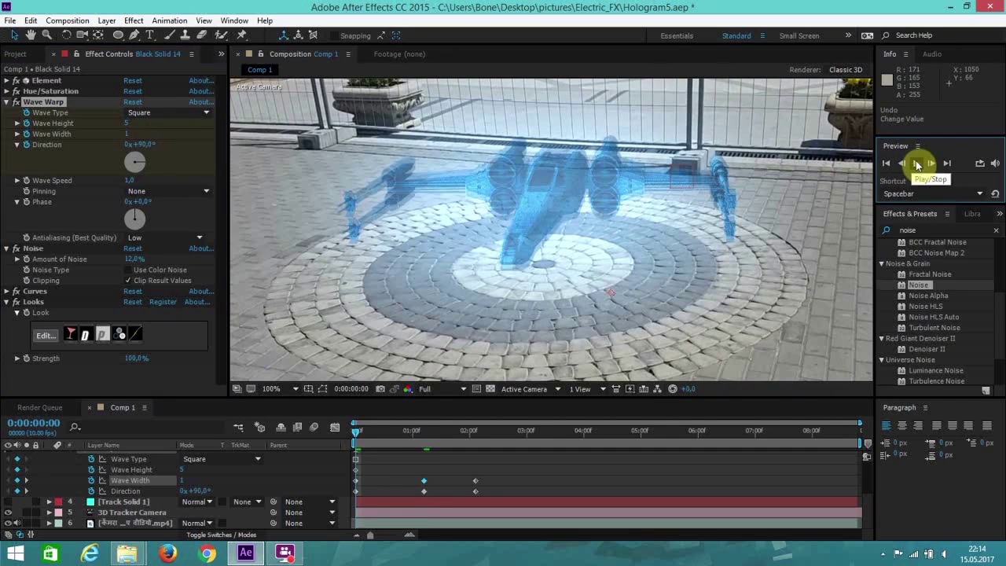
pyautogui.click(916, 164)
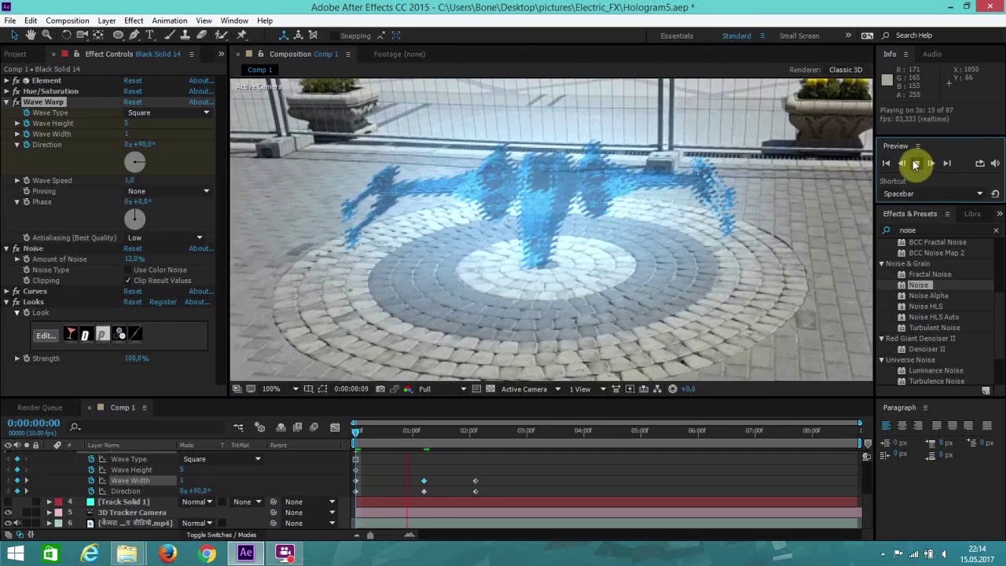
pyautogui.click(915, 164)
# Move the last Wave Width and Direction keyframes to about 0:00:01:06 and duplicate the four glitch keyframes at 0:00:01:09
pyautogui.click(426, 434)
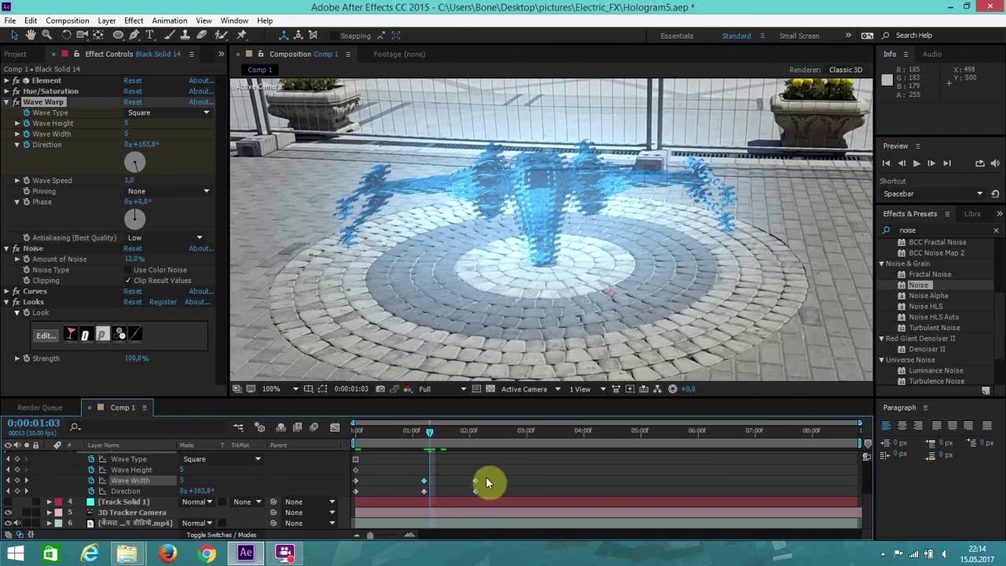
pyautogui.moveTo(476, 482); pyautogui.dragTo(404, 493)
pyautogui.click(31, 21)
pyautogui.click(50, 94)
pyautogui.moveTo(444, 433); pyautogui.dragTo(460, 435)
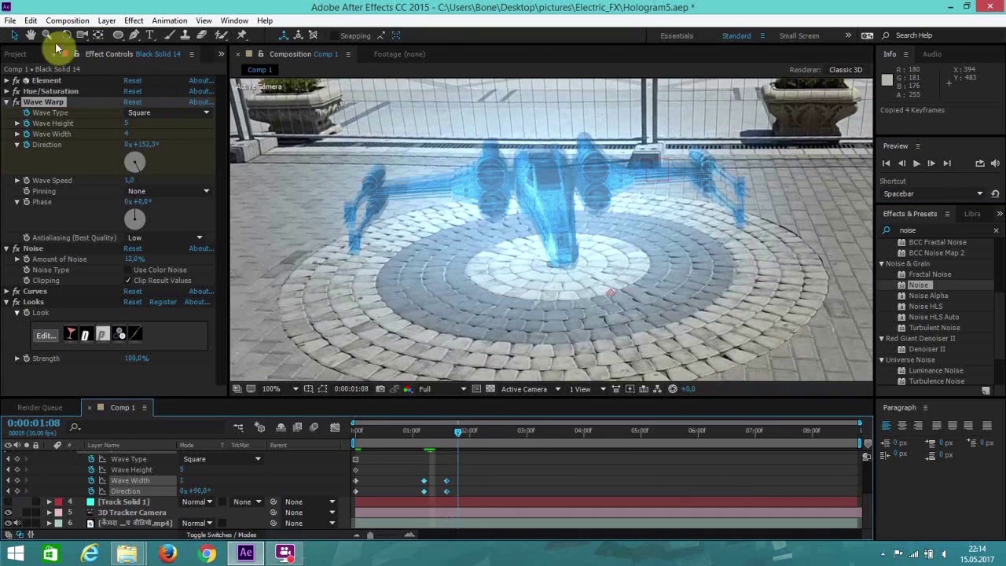
pyautogui.press('pagedown')
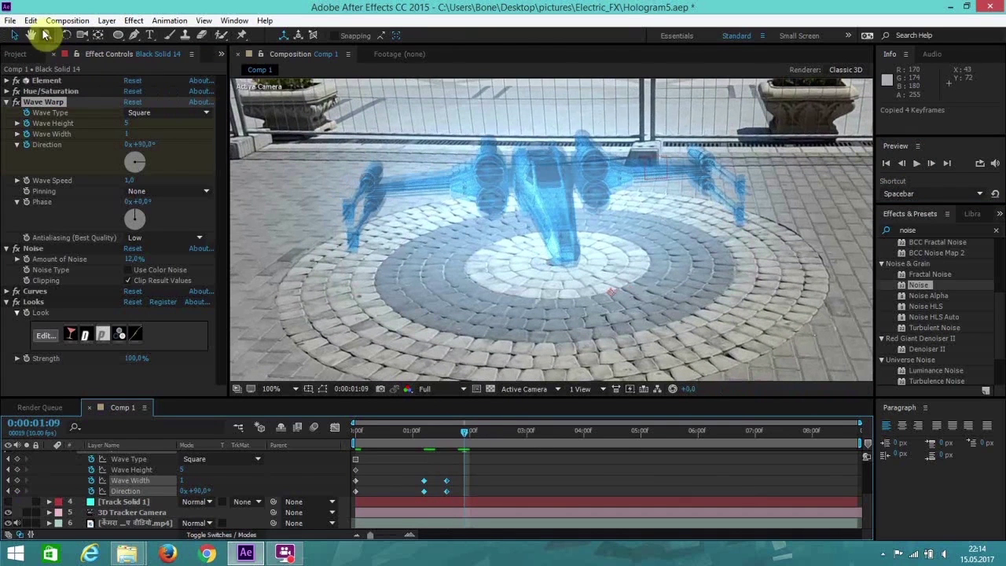
pyautogui.click(70, 154)
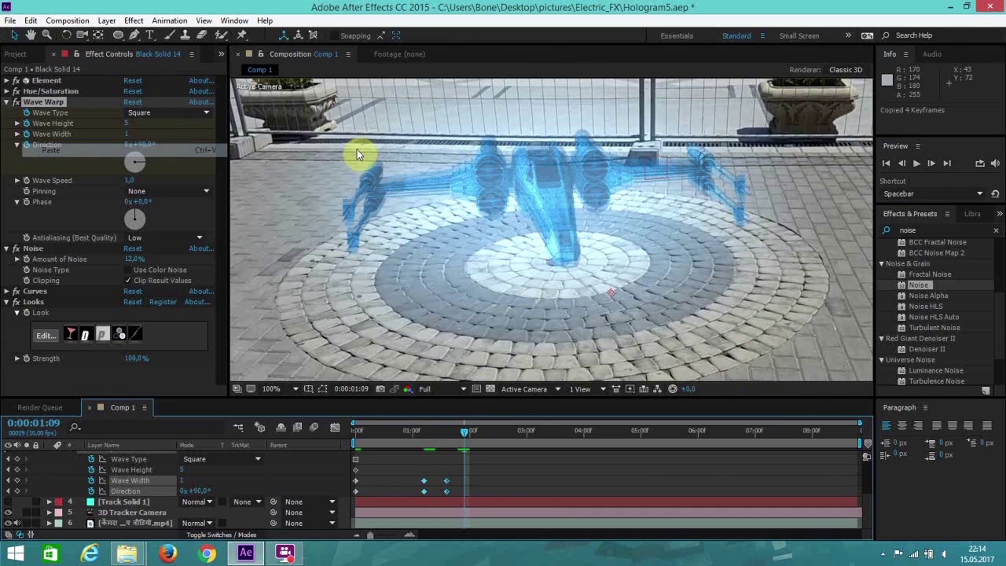
# Preview the animation from the start to check the repeated glitch
pyautogui.moveTo(496, 469); pyautogui.dragTo(456, 496)
pyautogui.click(916, 163)
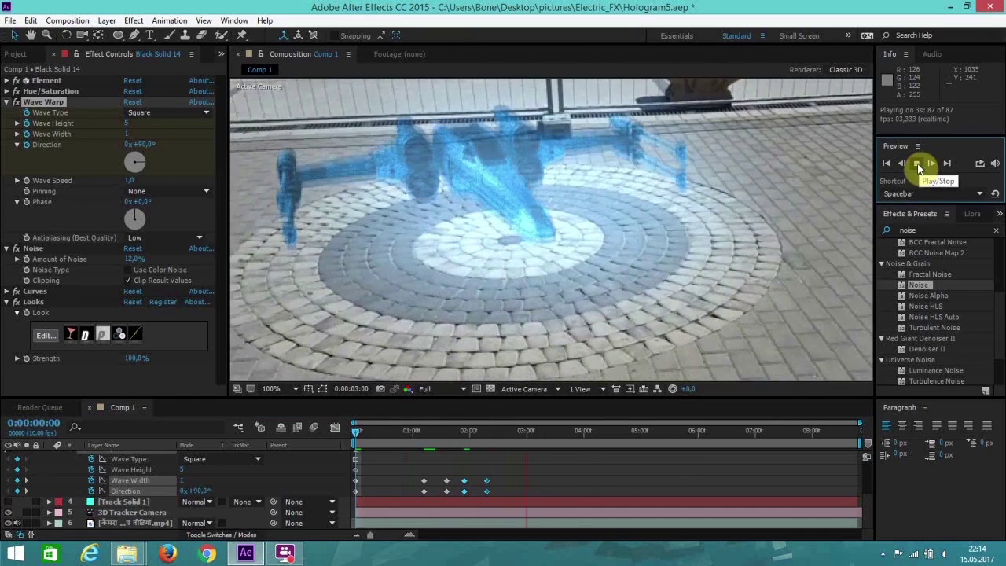
pyautogui.click(917, 163)
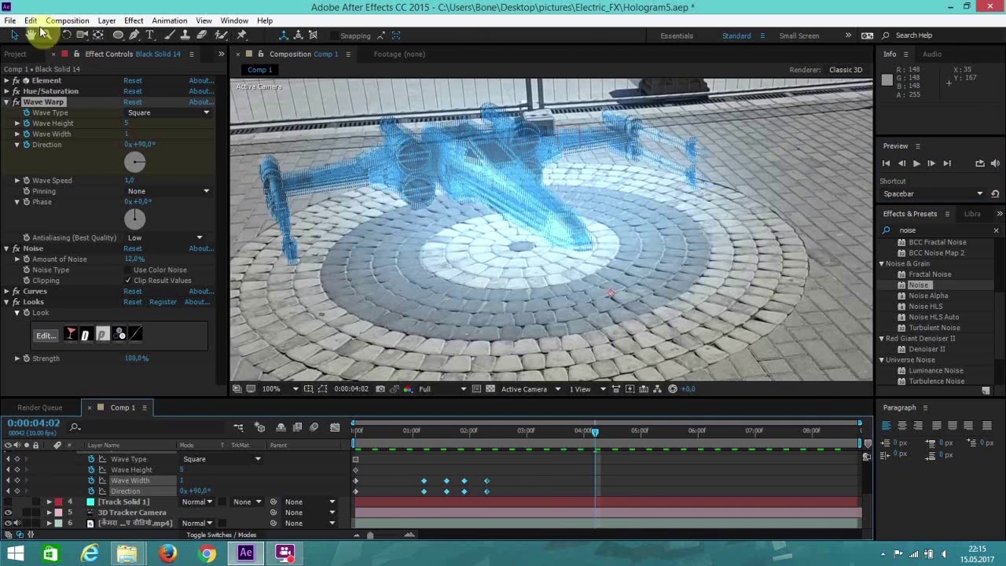
# Copy the eight Wave Width and Direction glitch keyframes, paste them at 0:00:03:05 and preview the animation
pyautogui.click(31, 20)
pyautogui.click(51, 94)
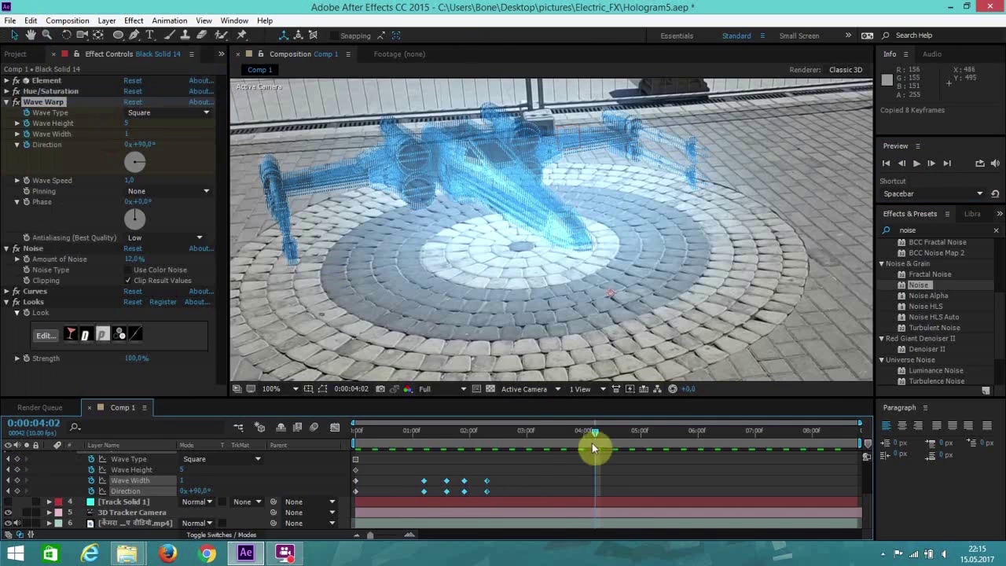
pyautogui.moveTo(561, 437); pyautogui.dragTo(553, 437)
pyautogui.click(33, 23)
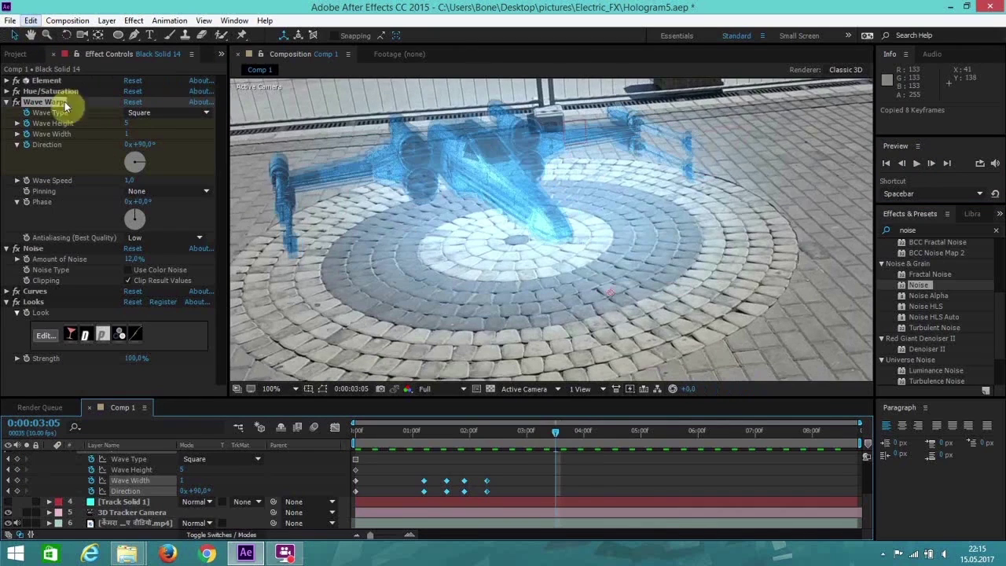
pyautogui.hotkey('ctrl', 'v')
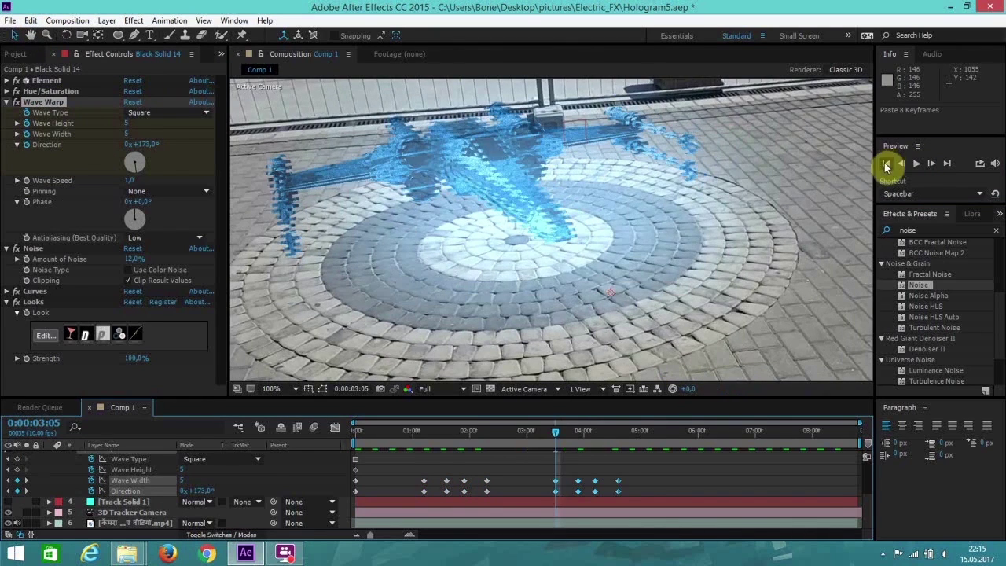
pyautogui.click(886, 163)
pyautogui.click(915, 165)
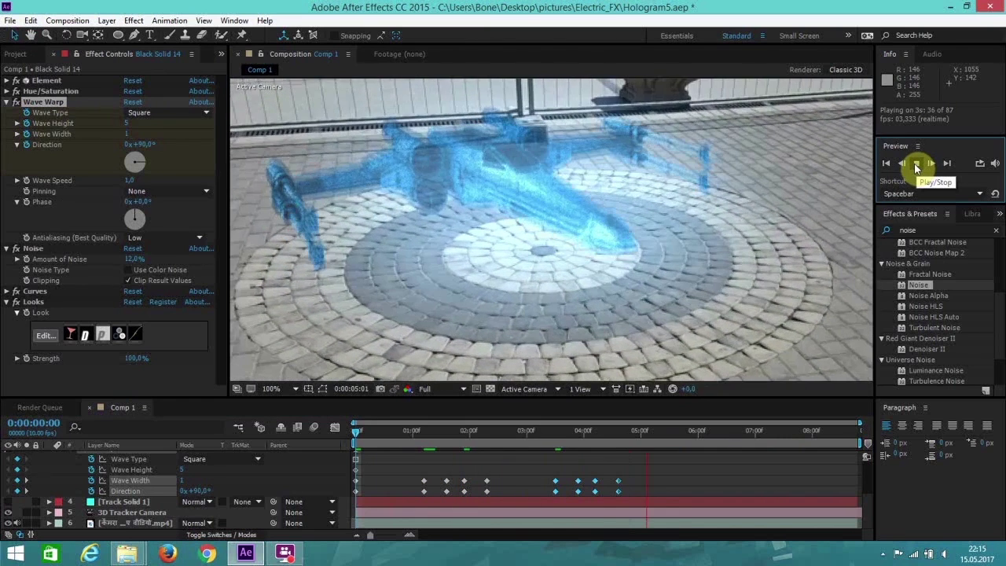
pyautogui.click(915, 164)
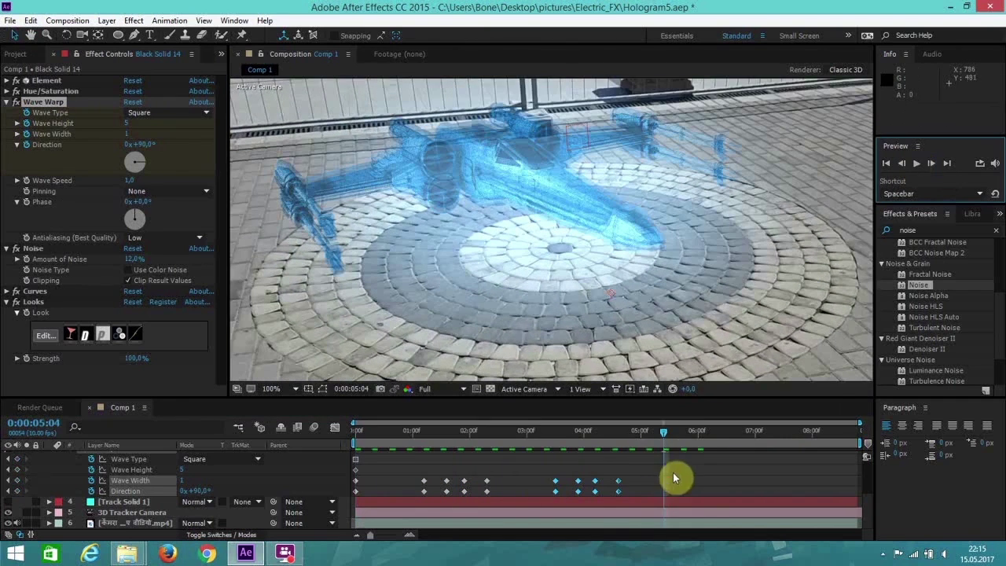
# At 0:00:05:06, set the Wave Warp direction to 24°, the wave width to 5 and the wave height to 21
pyautogui.moveTo(670, 439); pyautogui.dragTo(674, 441)
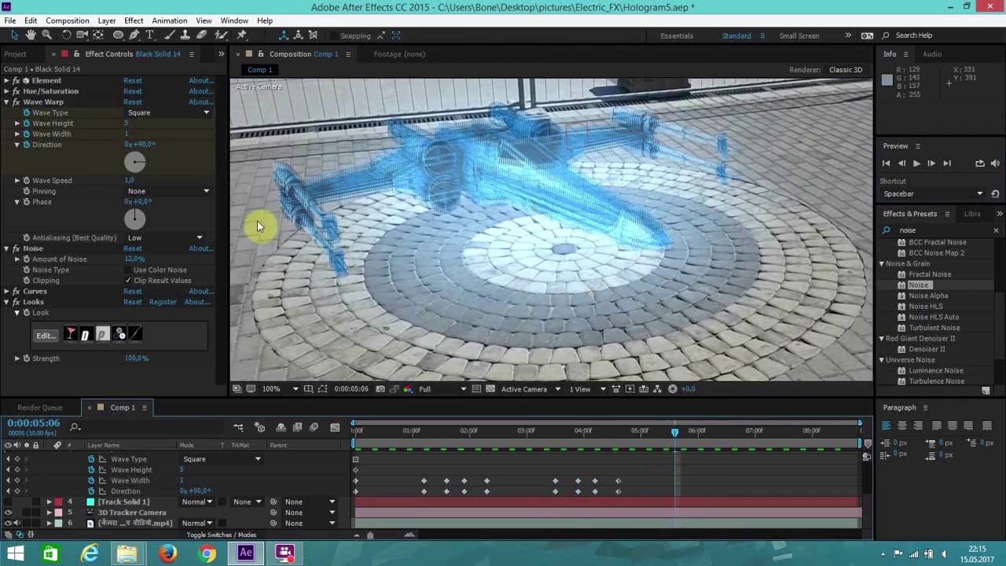
pyautogui.moveTo(142, 159); pyautogui.dragTo(134, 129)
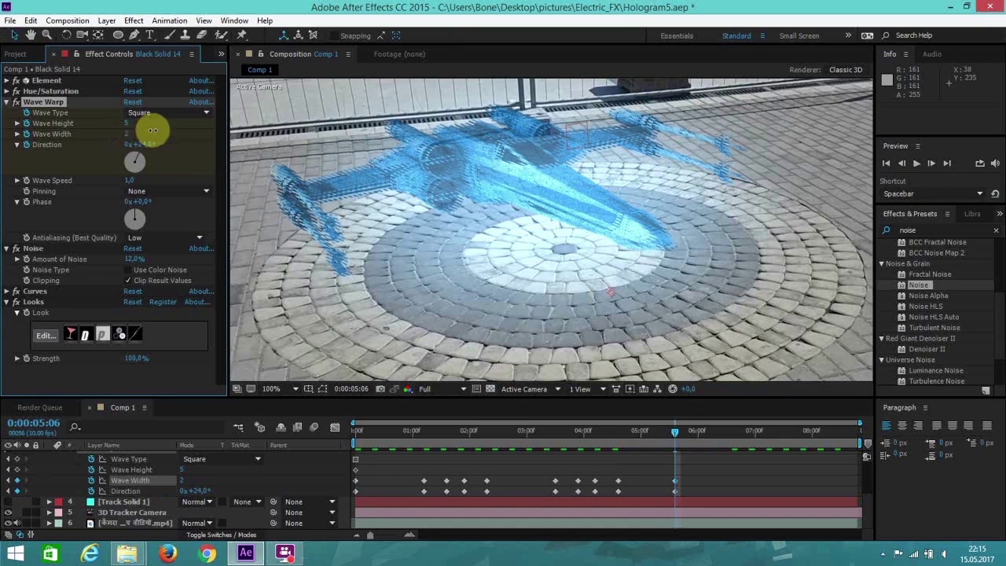
pyautogui.moveTo(126, 124); pyautogui.dragTo(138, 126)
# Copy the Wave Width and Direction keyframes that end the preceding glitch and paste them at 0:00:06:01
pyautogui.moveTo(683, 428); pyautogui.dragTo(705, 437)
pyautogui.moveTo(638, 468); pyautogui.dragTo(615, 503)
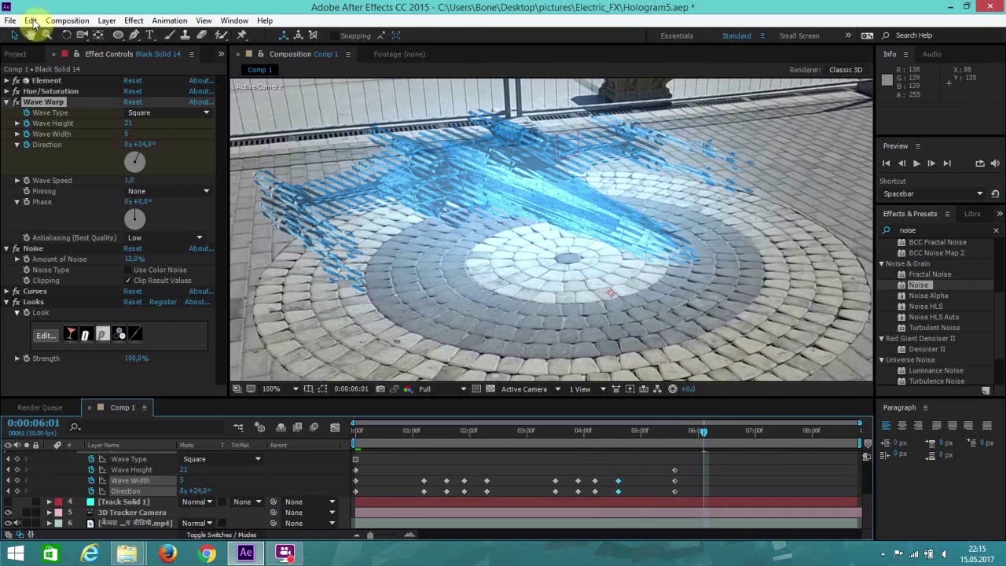
pyautogui.hotkey('ctrl', 'c')
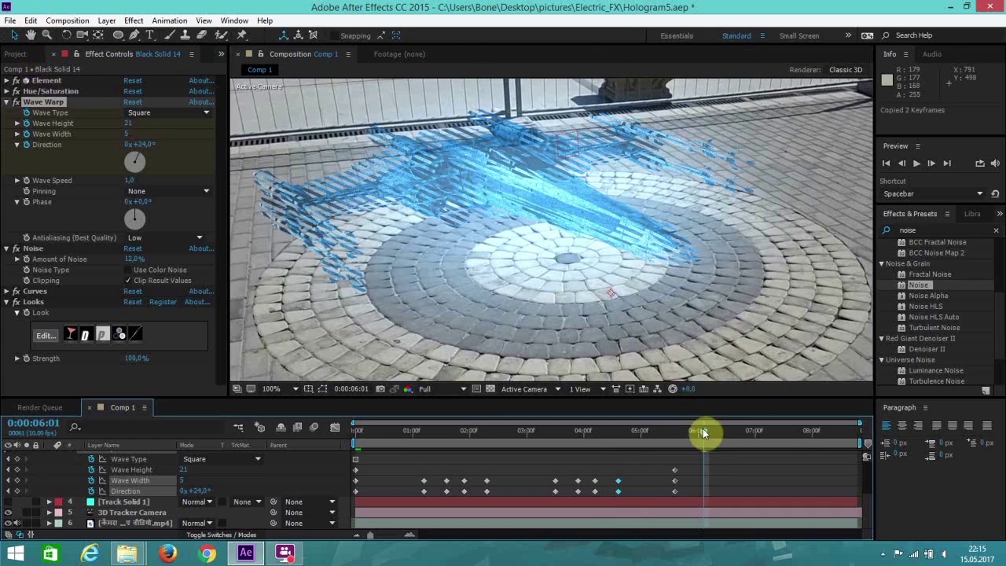
pyautogui.click(31, 21)
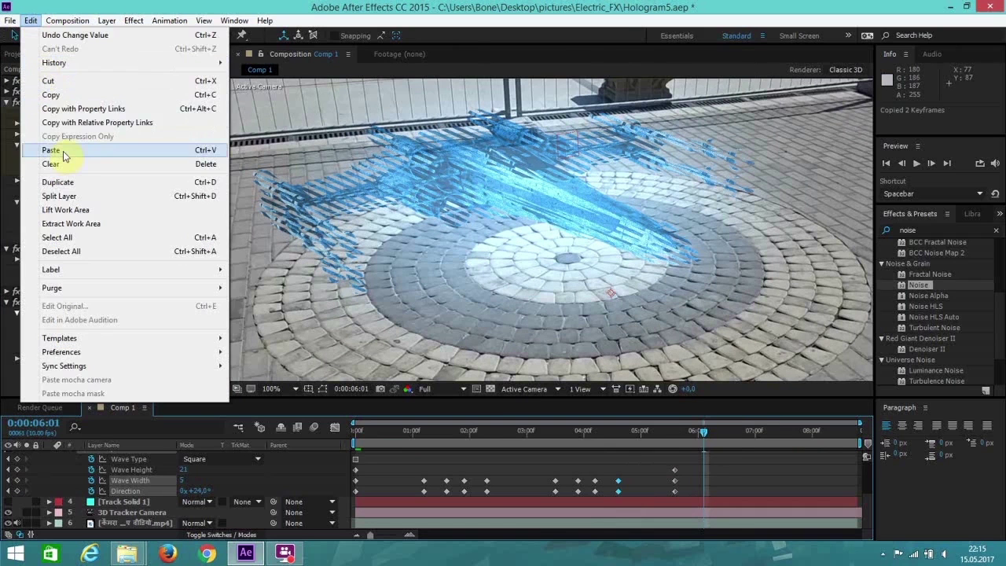
pyautogui.click(52, 150)
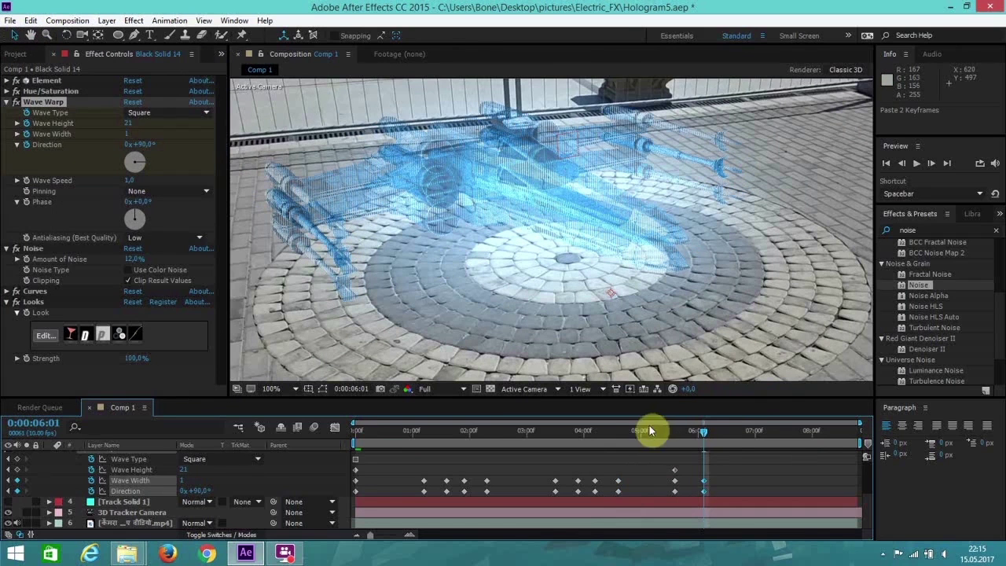
# At 0:00:06:01, set the Wave Warp height to 5 and the direction to 31°
pyautogui.click(129, 123)
pyautogui.write('5')
pyautogui.press('Return')
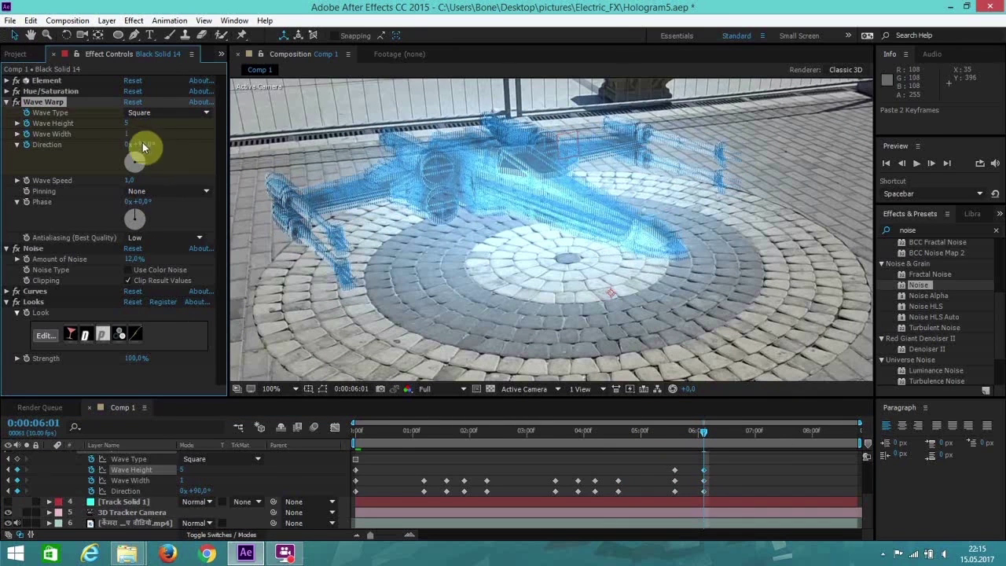
pyautogui.moveTo(142, 161); pyautogui.dragTo(143, 150)
# Copy the six Wave Height, Wave Width and Direction keyframes of the strong glitch and paste them at 0:00:06:09
pyautogui.moveTo(706, 469); pyautogui.dragTo(657, 494)
pyautogui.click(30, 20)
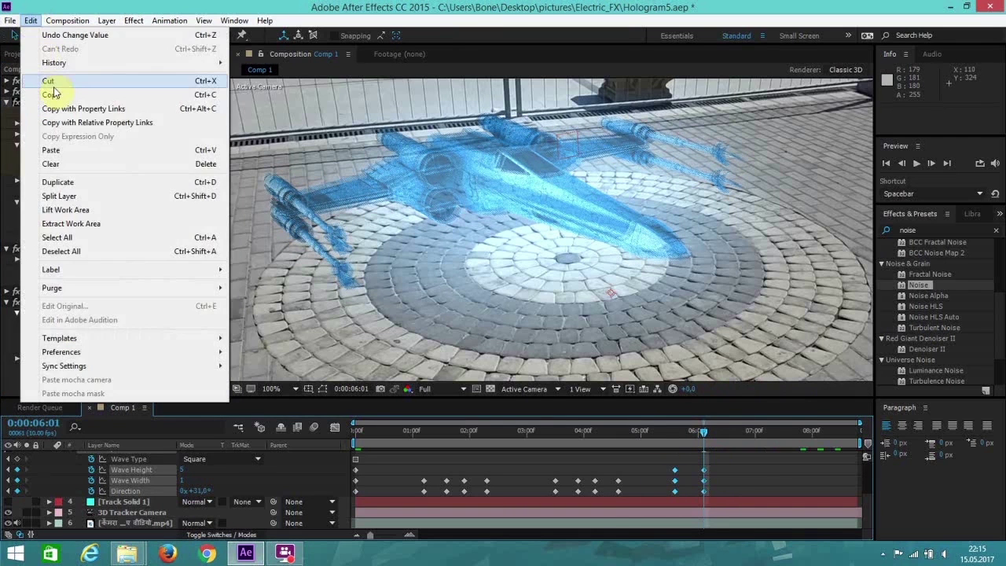
pyautogui.click(49, 94)
pyautogui.moveTo(704, 431); pyautogui.dragTo(744, 442)
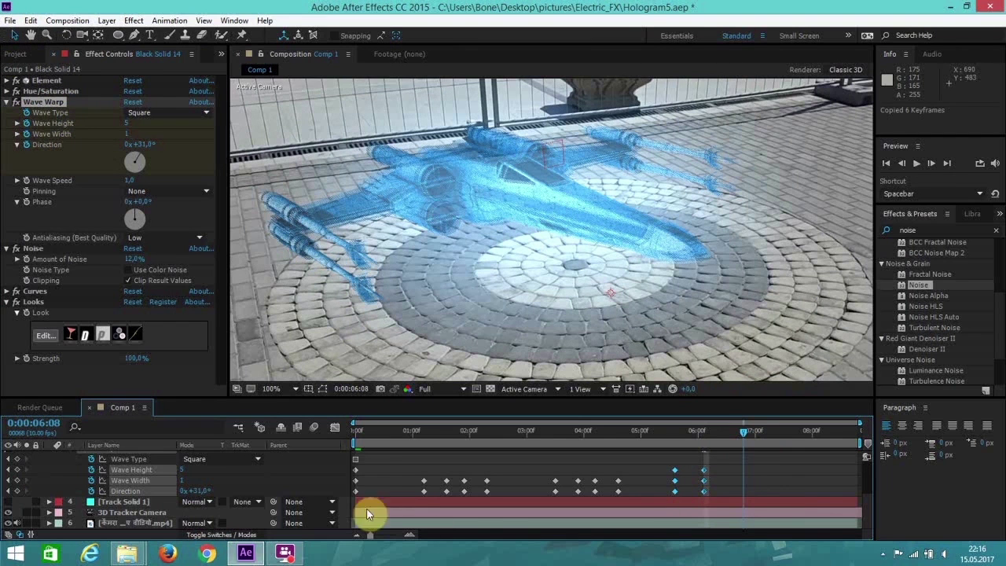
pyautogui.press('pagedown')
pyautogui.hotkey('ctrl', 'v')
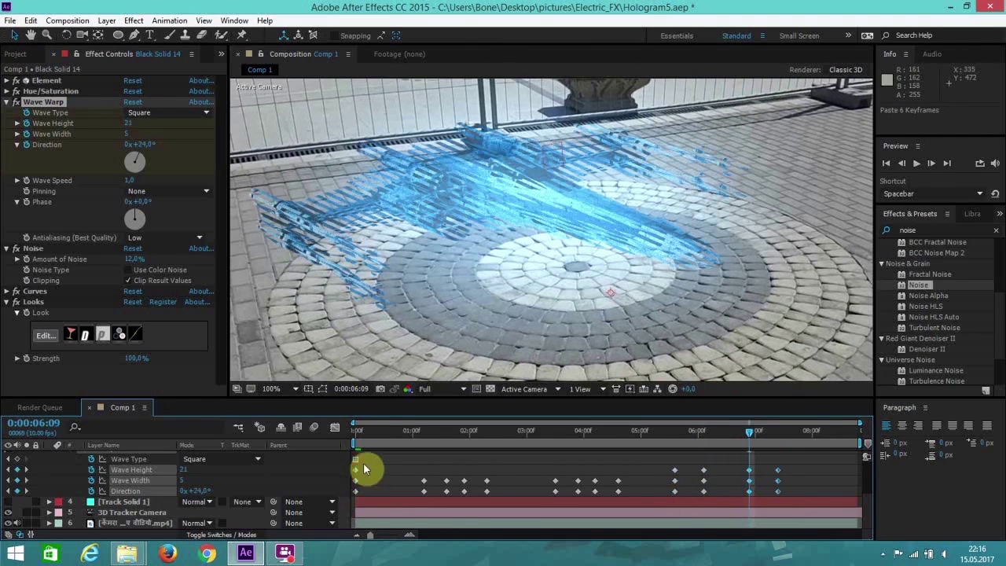
# Try copying the four Wave Warp keyframes from the first frame to 0:00:08:00, and undo the paste
pyautogui.moveTo(363, 465); pyautogui.dragTo(361, 475)
pyautogui.click(31, 21)
pyautogui.click(60, 92)
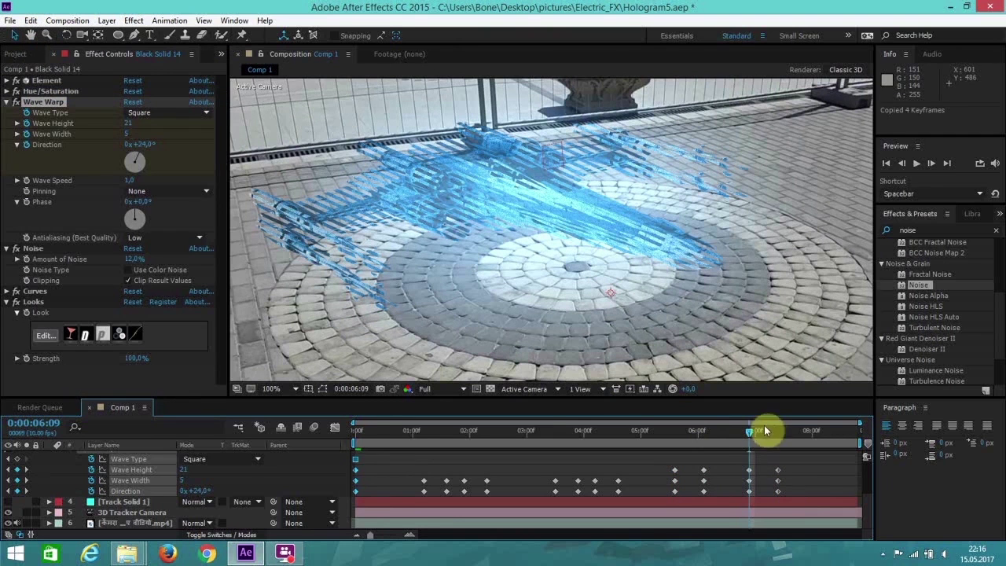
pyautogui.click(794, 442)
pyautogui.click(806, 445)
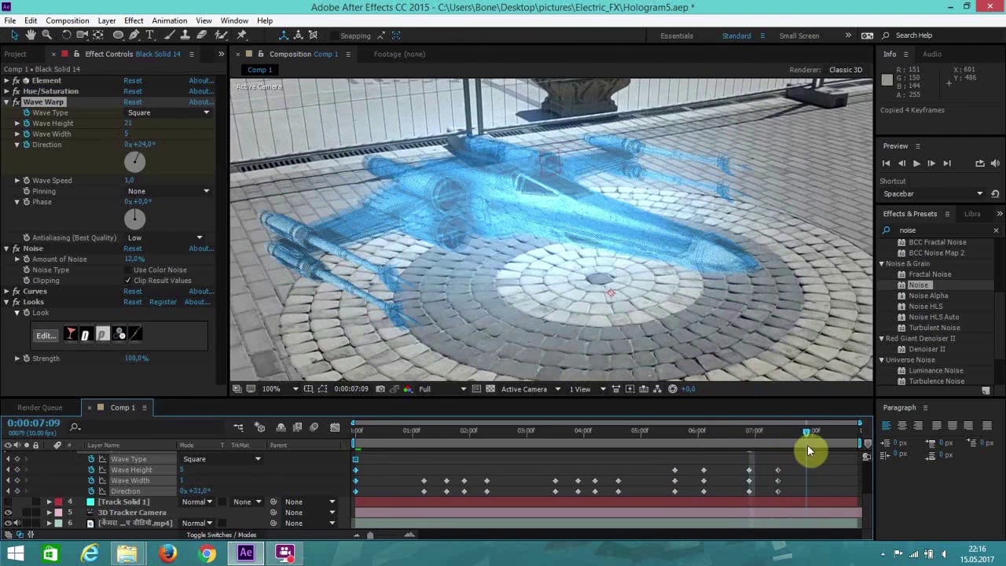
pyautogui.press('pagedown')
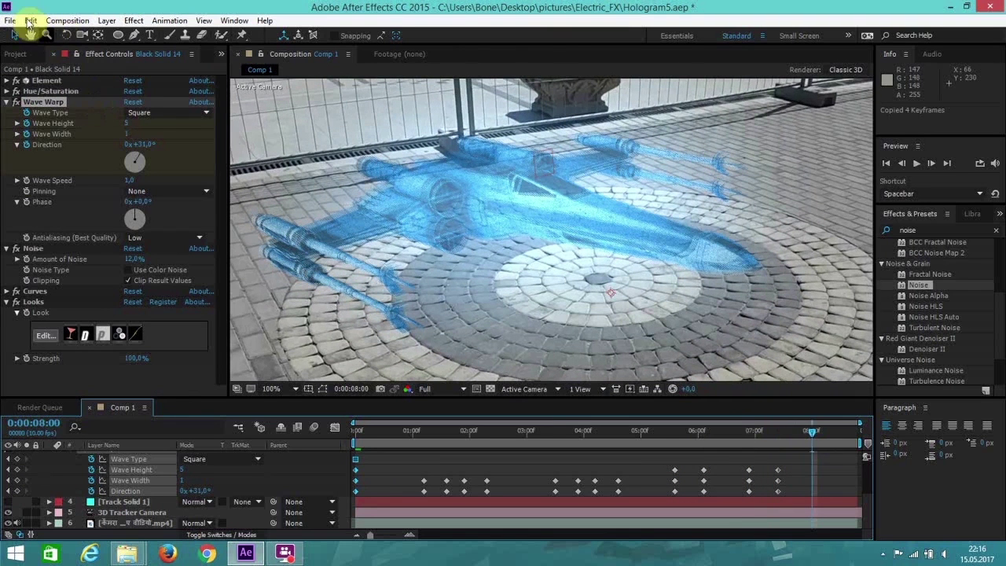
pyautogui.hotkey('ctrl', 'v')
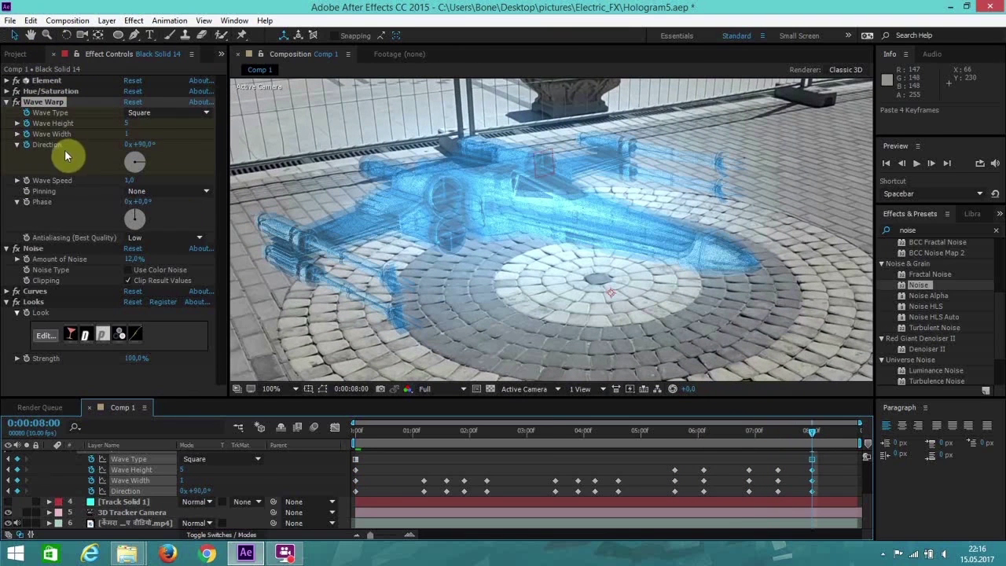
pyautogui.hotkey('ctrl', 'z')
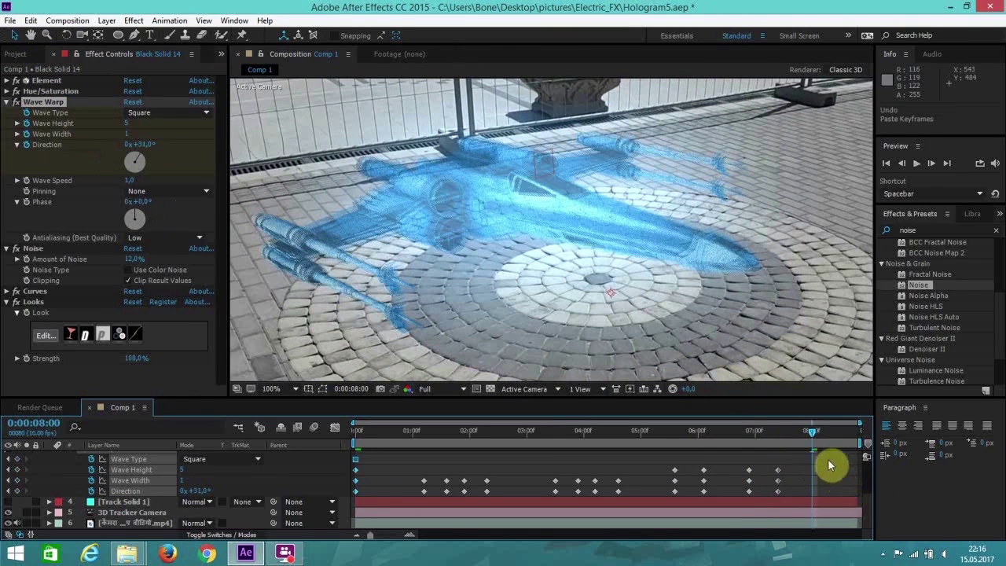
# Delete all Wave Warp keyframes from 0:00:05:06 onward and preview the animation from the start
pyautogui.click(887, 163)
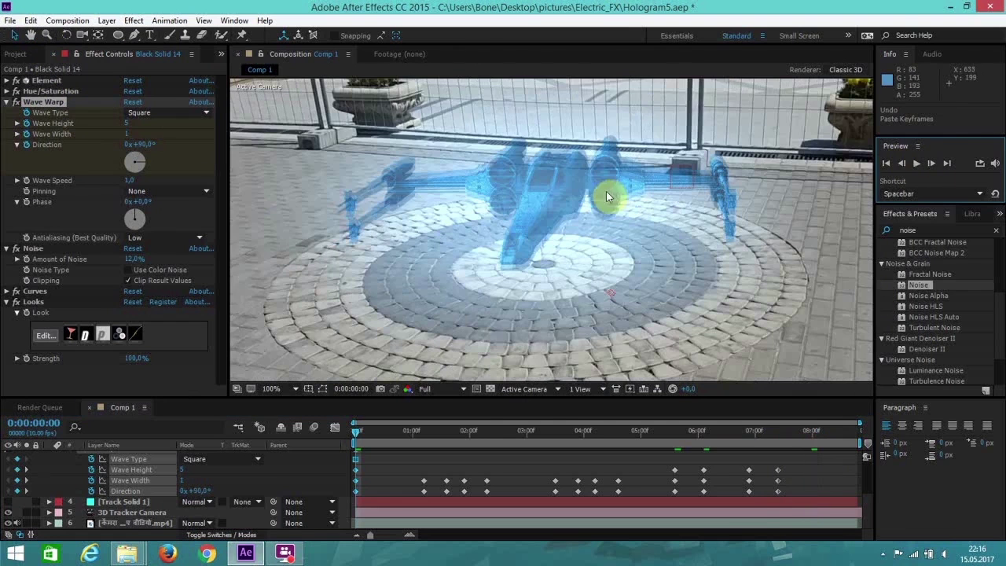
pyautogui.click(916, 165)
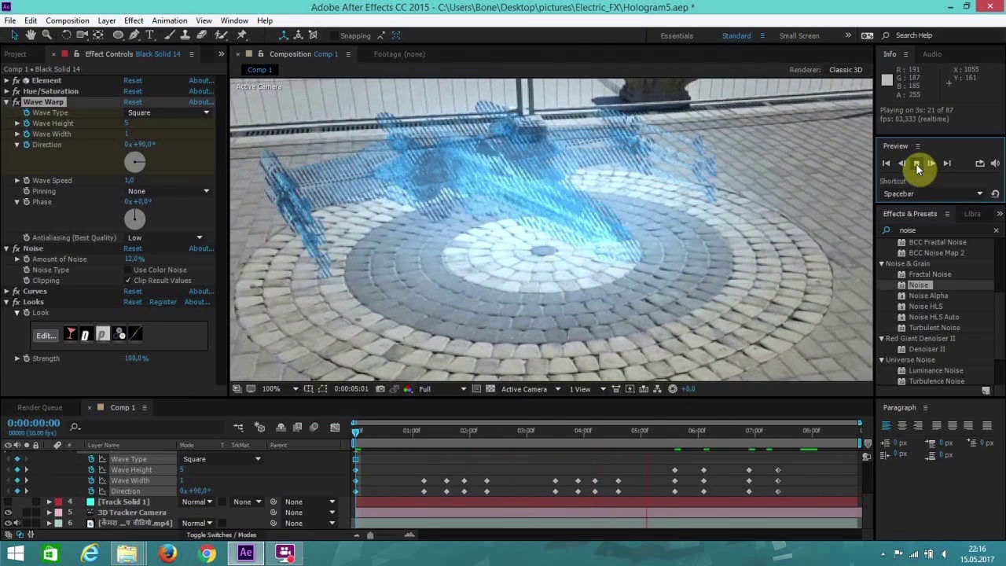
pyautogui.click(684, 487)
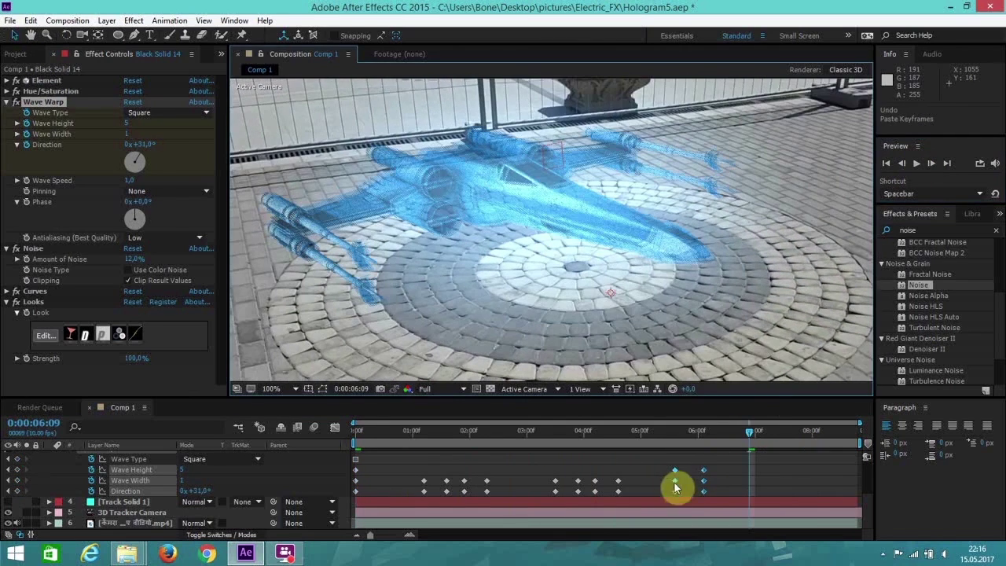
pyautogui.press('Delete')
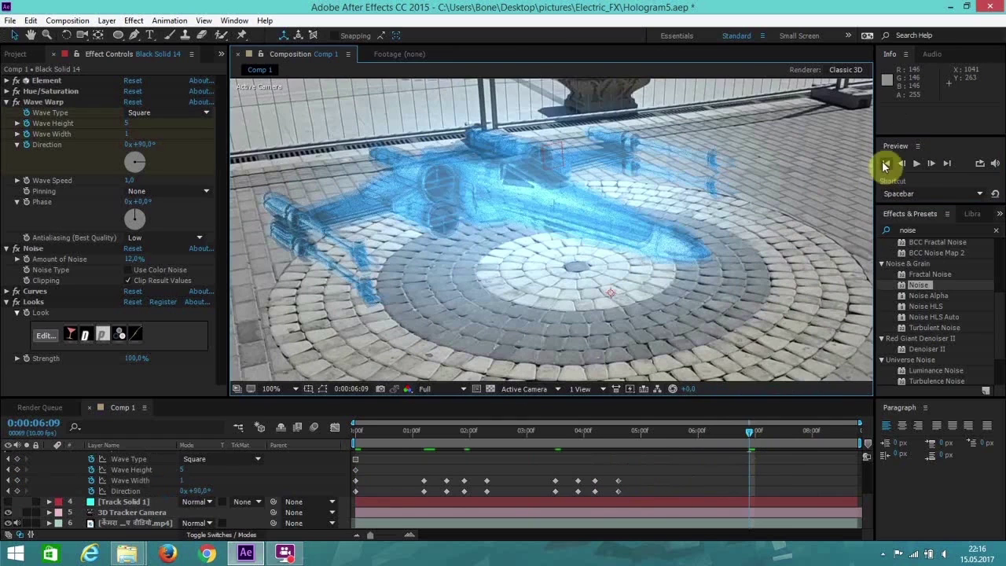
pyautogui.click(886, 162)
pyautogui.click(920, 167)
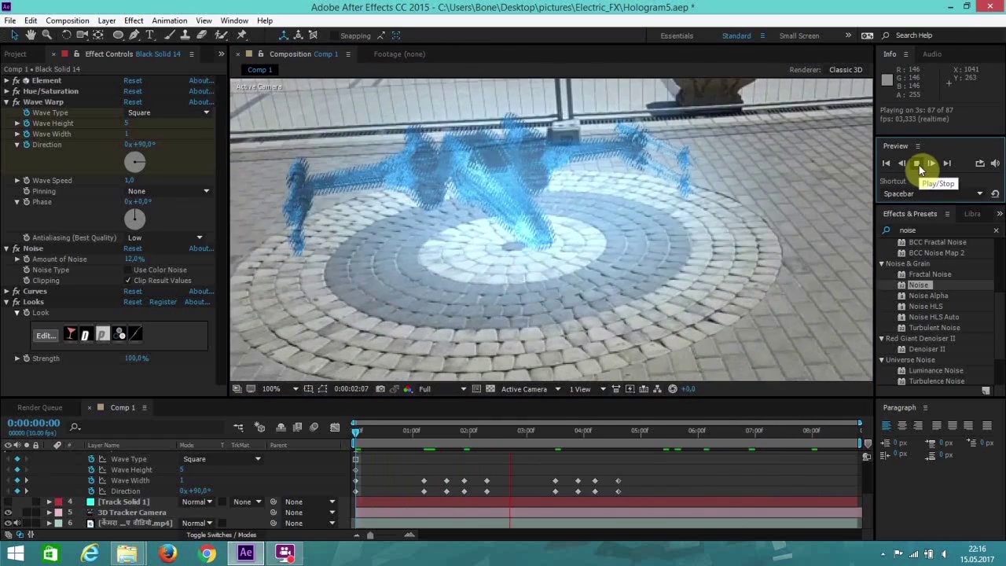
pyautogui.click(916, 165)
# Check the early glitch keyframes, and at 0:00:01:09 set the Wave Warp width to 2 and the direction to 96°
pyautogui.click(581, 496)
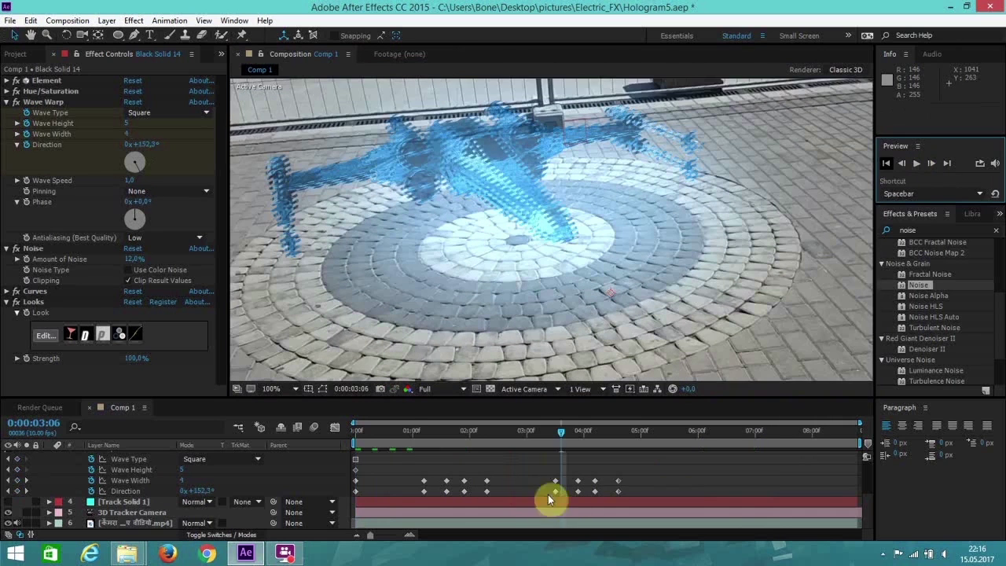
pyautogui.click(411, 436)
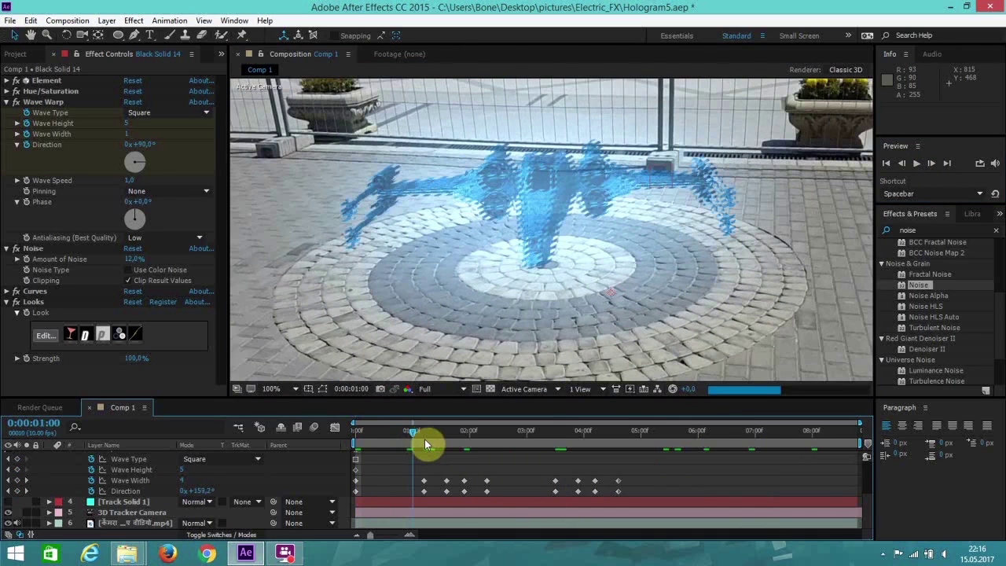
pyautogui.click(425, 439)
pyautogui.moveTo(424, 438); pyautogui.dragTo(447, 445)
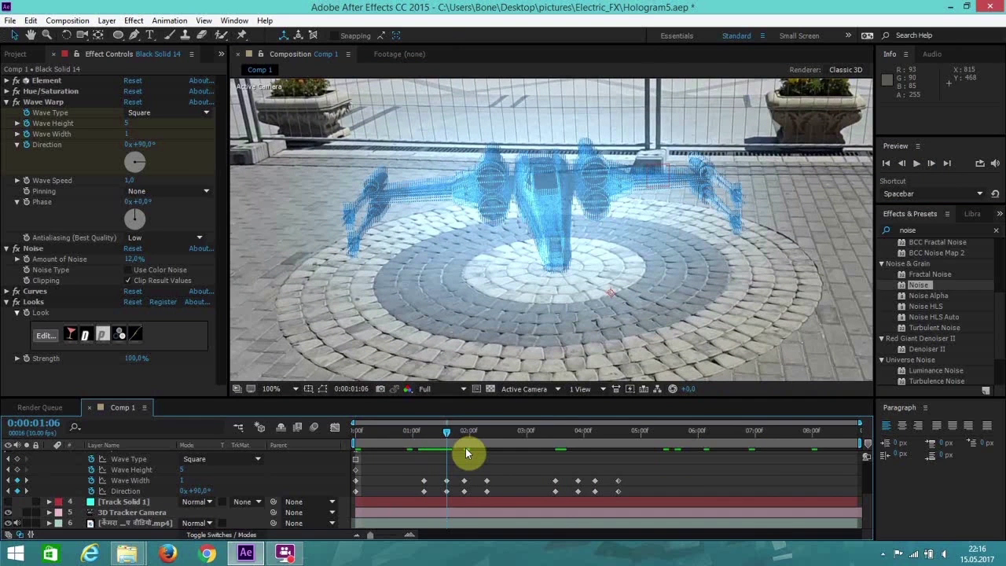
pyautogui.click(464, 438)
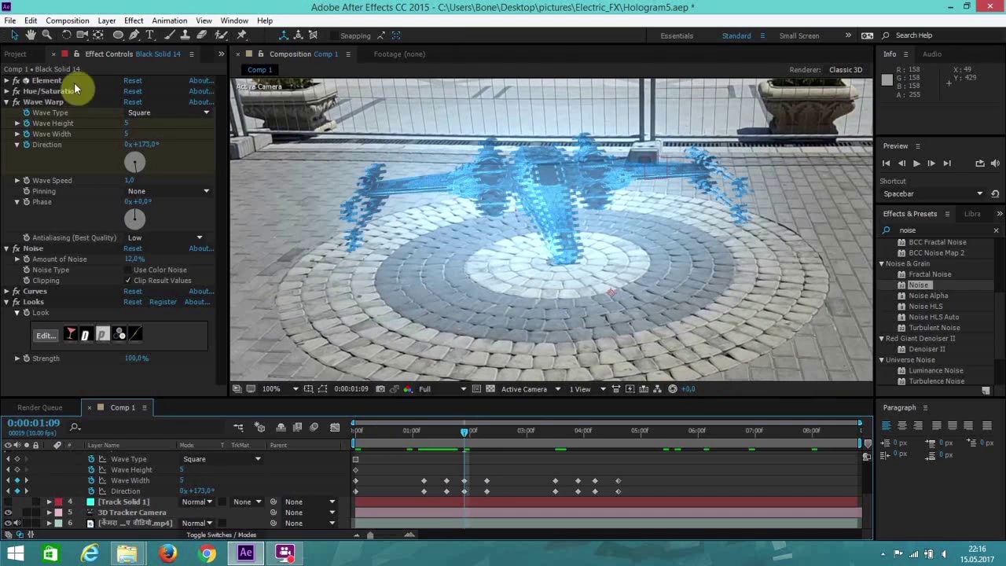
pyautogui.moveTo(125, 131)
pyautogui.mouseDown()
pyautogui.moveTo(143, 162)
pyautogui.moveTo(121, 137)
pyautogui.mouseUp()
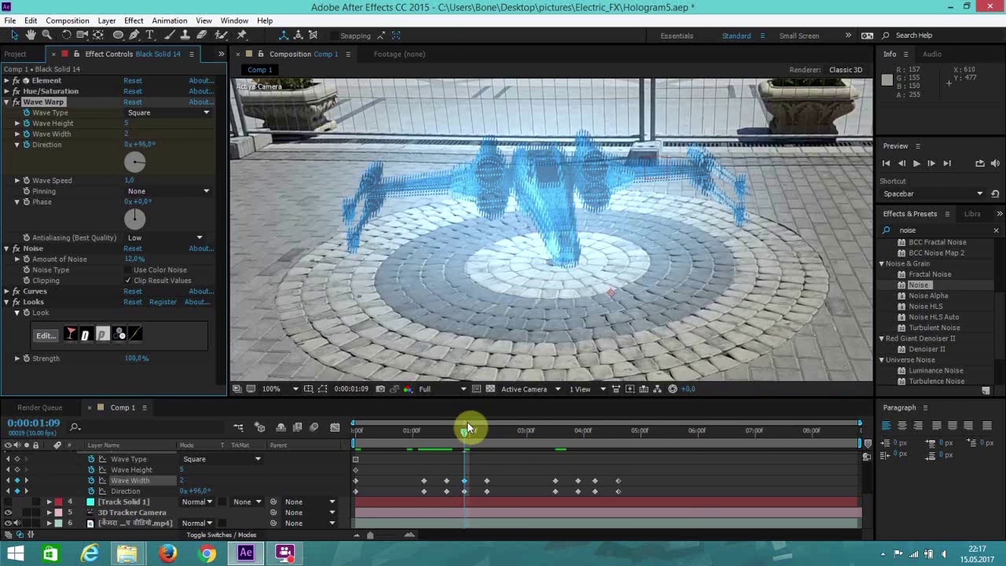
# At 0:00:03:05, set the Wave Warp direction to 92° and the wave width to 3
pyautogui.moveTo(465, 428); pyautogui.dragTo(552, 454)
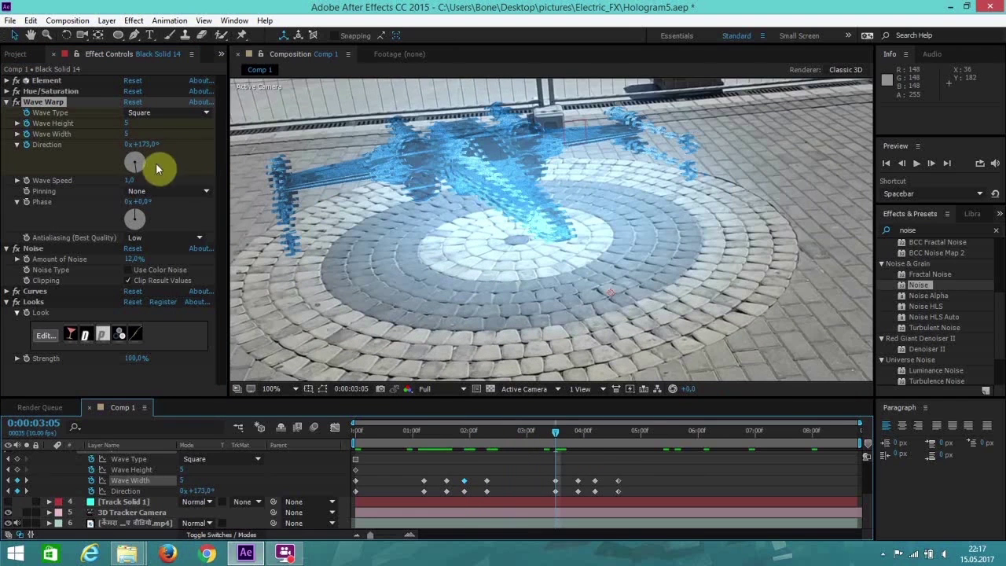
pyautogui.moveTo(136, 169); pyautogui.dragTo(182, 164)
pyautogui.moveTo(127, 134); pyautogui.dragTo(119, 138)
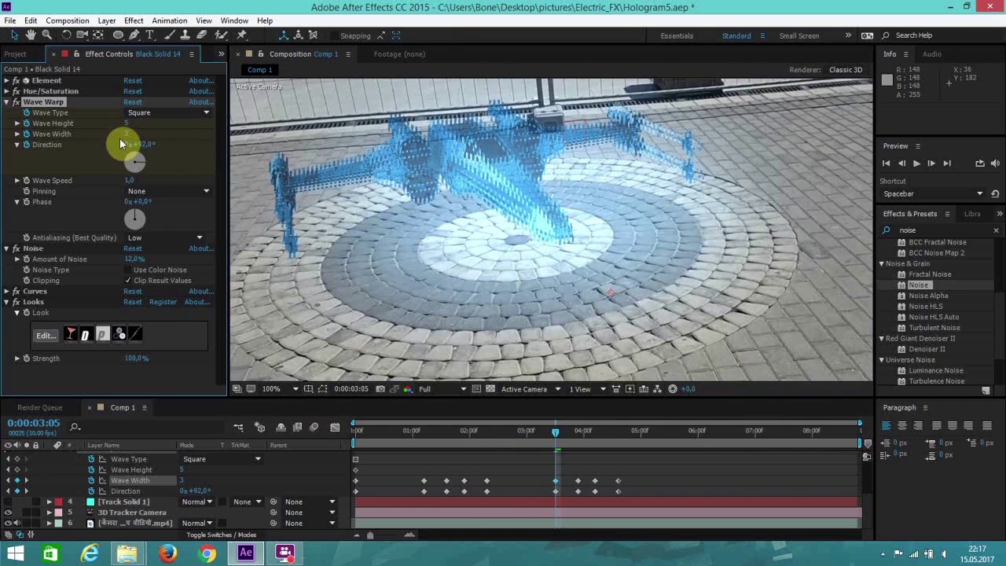
# At 0:00:04:02, set the Wave Warp direction to 136° and the wave width to 2, and preview the animation from the start
pyautogui.moveTo(556, 445); pyautogui.dragTo(597, 441)
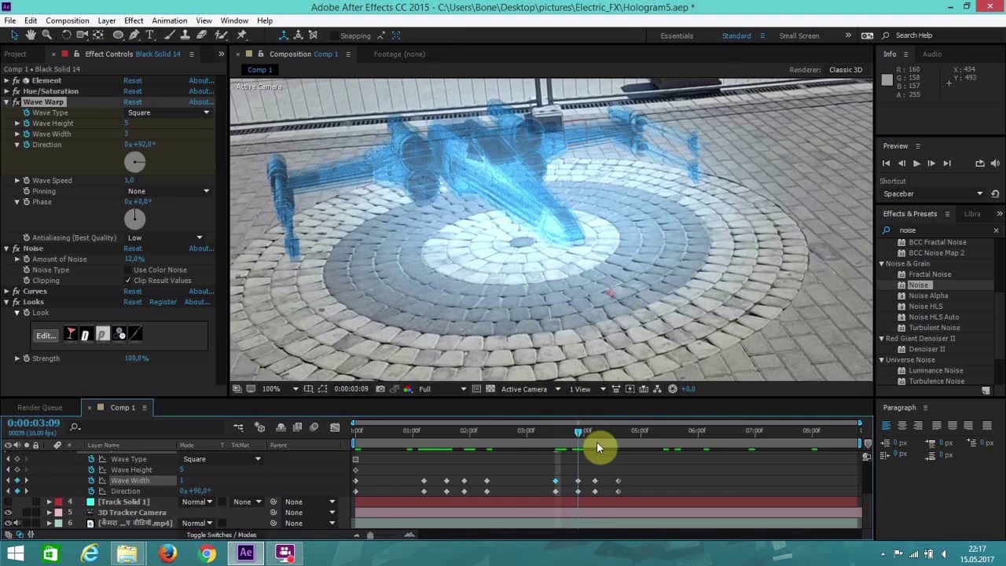
pyautogui.moveTo(150, 148); pyautogui.dragTo(116, 136)
pyautogui.click(887, 166)
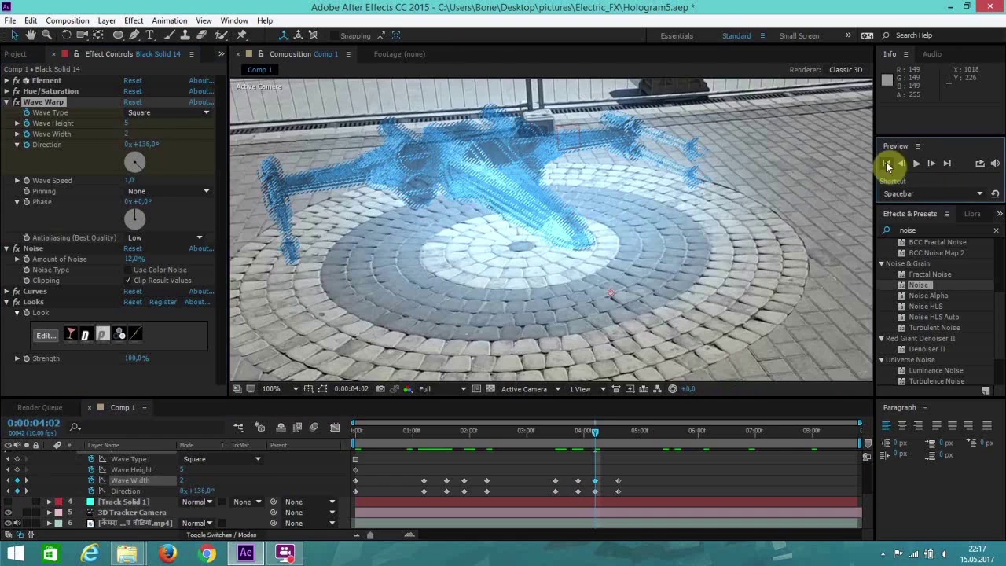
pyautogui.click(914, 164)
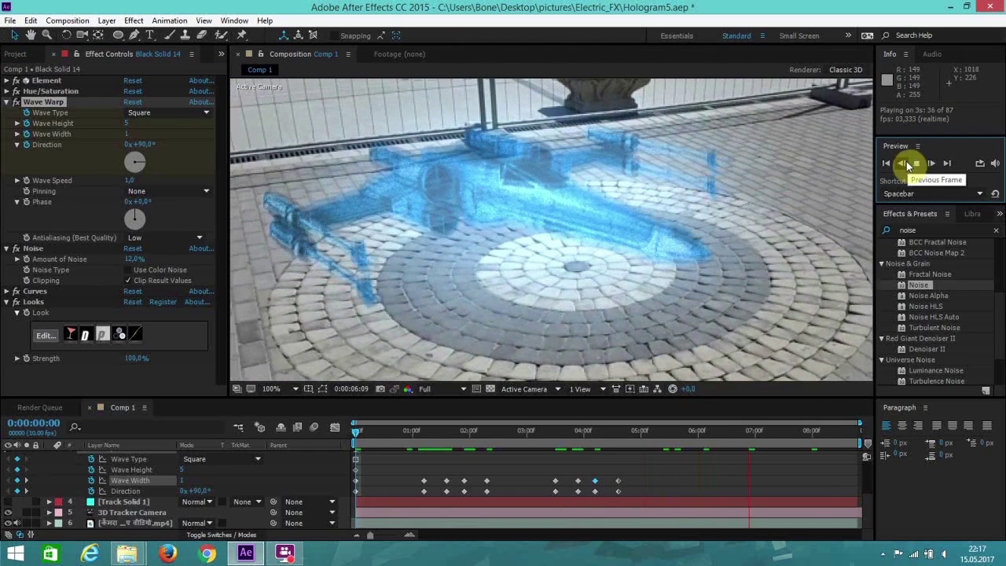
pyautogui.click(914, 165)
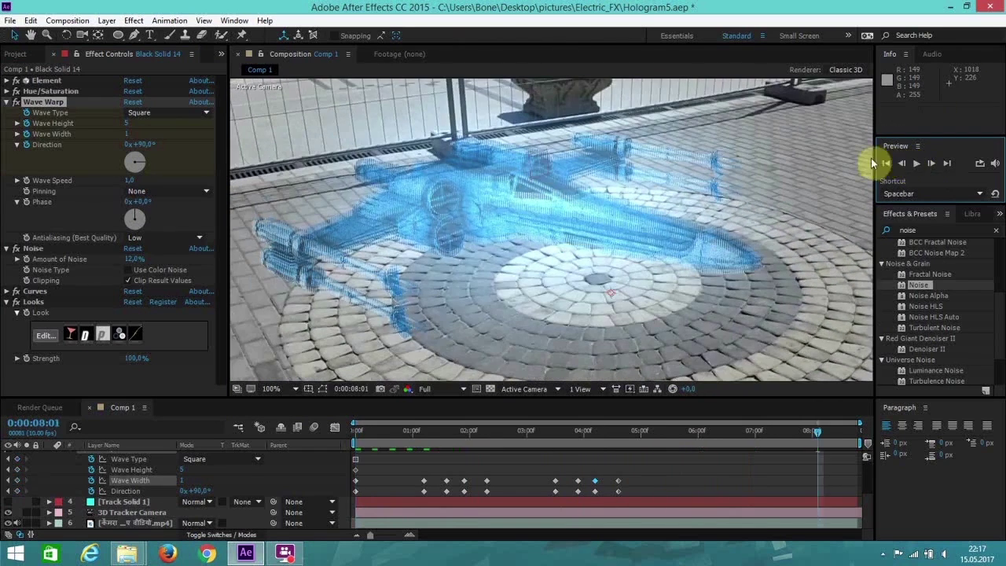
# Return to the first frame and collapse the properties of the medium blue solid and Black Solid 14 layers
pyautogui.click(884, 163)
pyautogui.scroll(3, 133, 480)
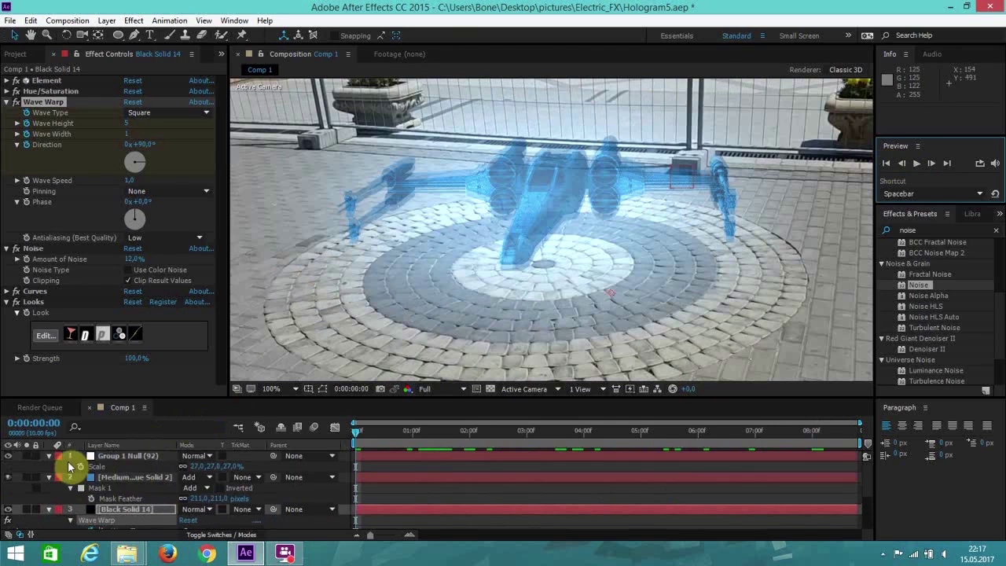
pyautogui.click(49, 477)
pyautogui.click(49, 487)
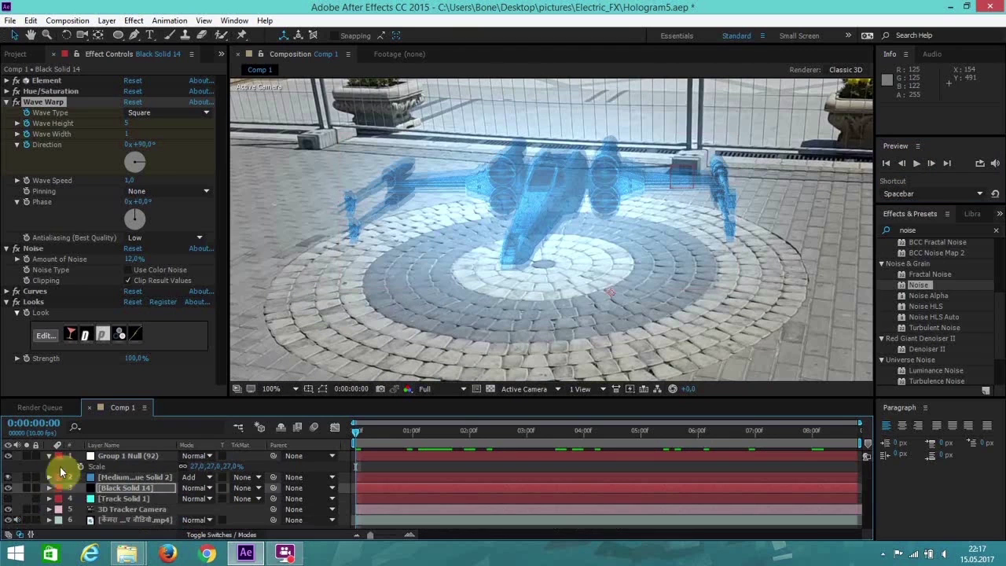
# In Black Solid 14's Looks effect, lower the S Curve to a midpoint of 0.531 and a brightness of 0.435, and apply the look
pyautogui.click(106, 488)
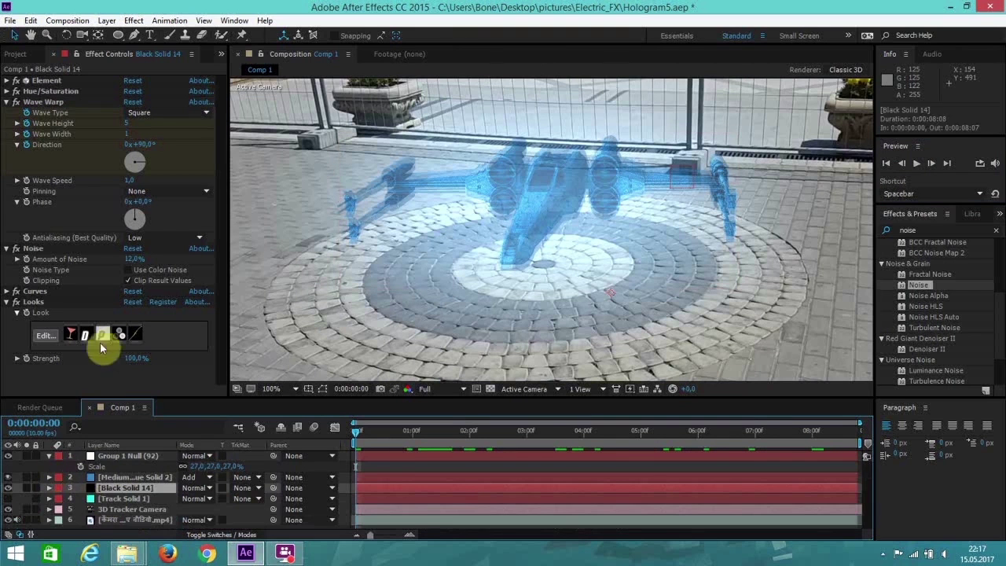
pyautogui.click(44, 336)
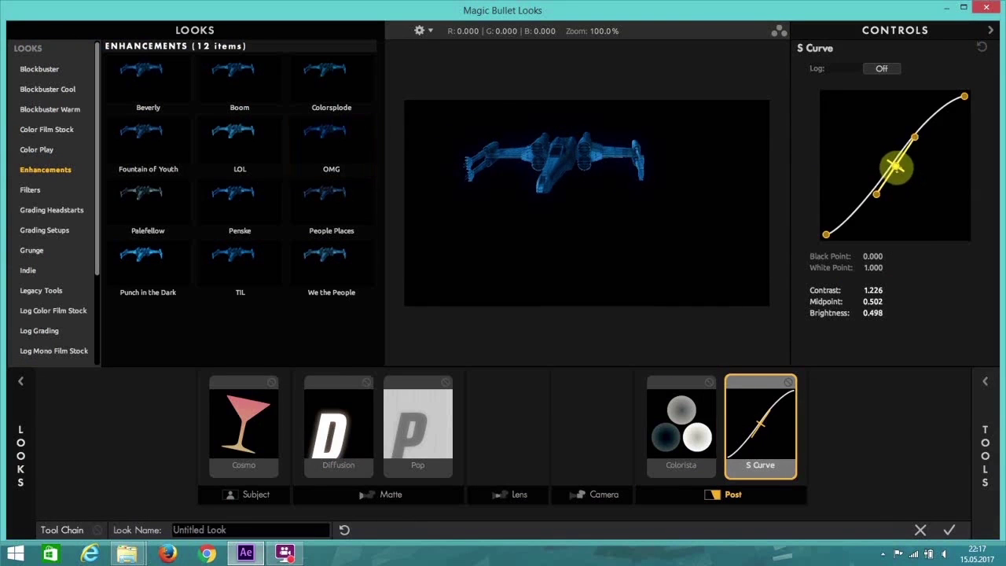
pyautogui.moveTo(896, 165); pyautogui.dragTo(900, 173)
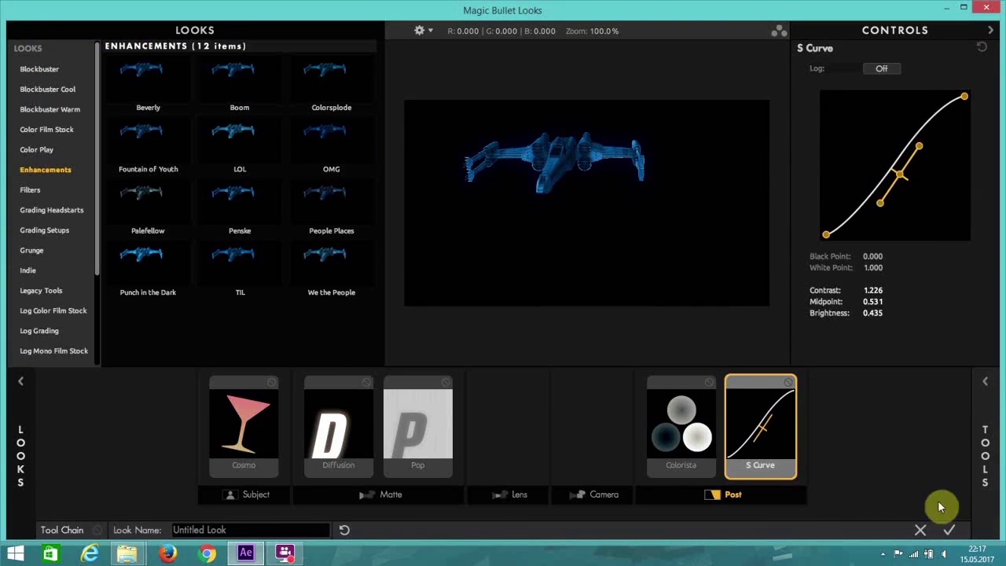
pyautogui.click(948, 530)
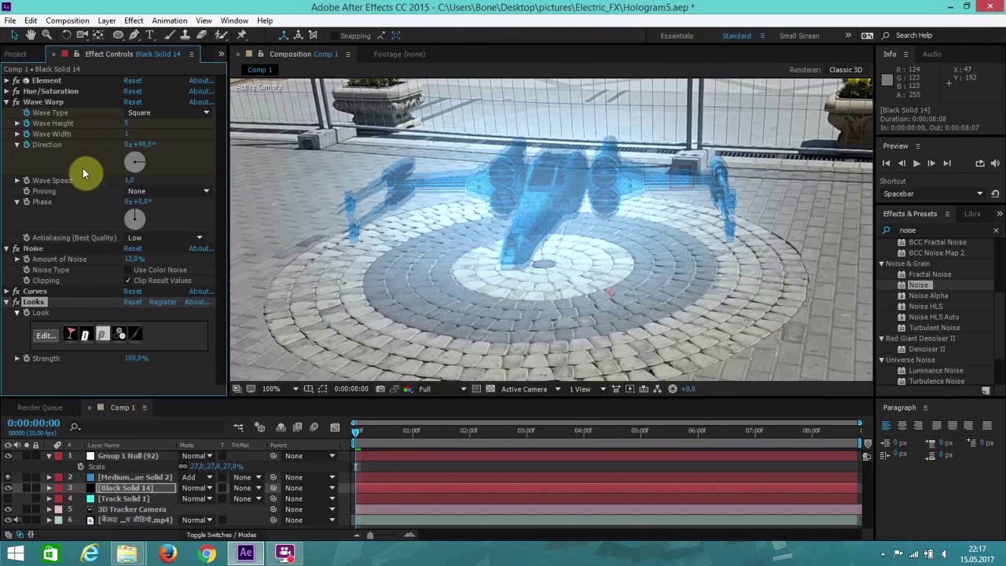
# In Black Solid 14's Curves effect, try lowering the Blue channel curve, undo that, and raise the curve well above the diagonal
pyautogui.click(6, 102)
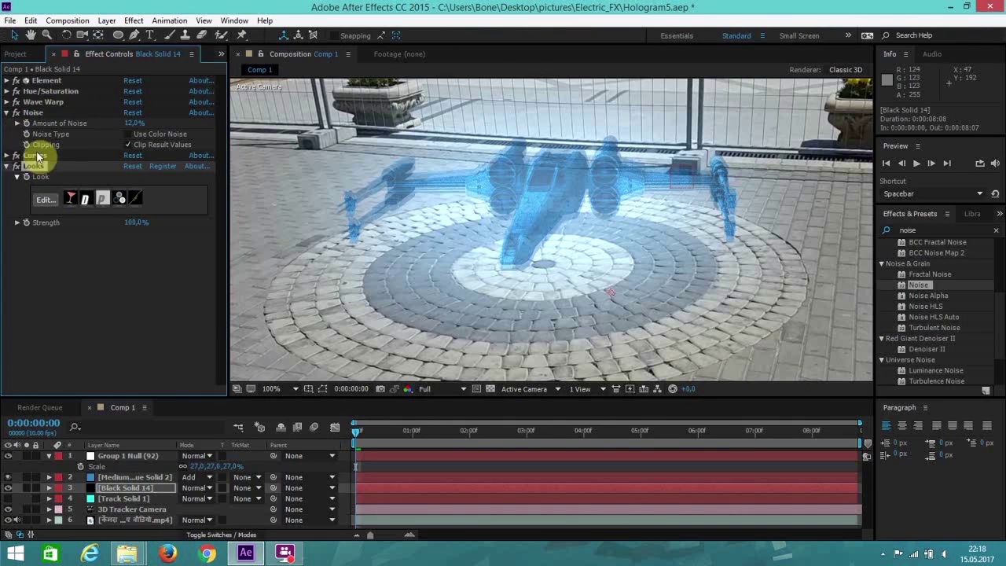
pyautogui.click(7, 157)
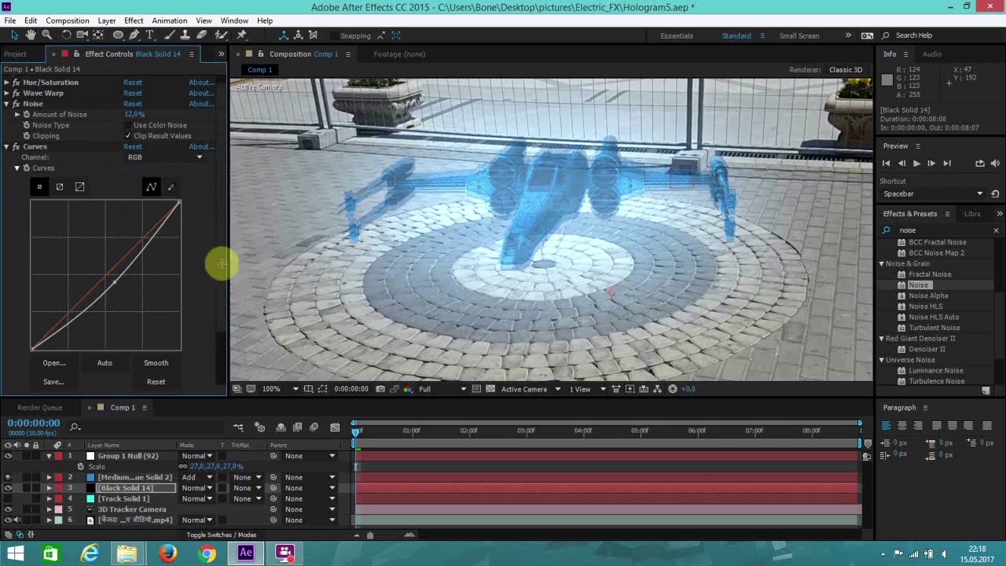
pyautogui.click(169, 158)
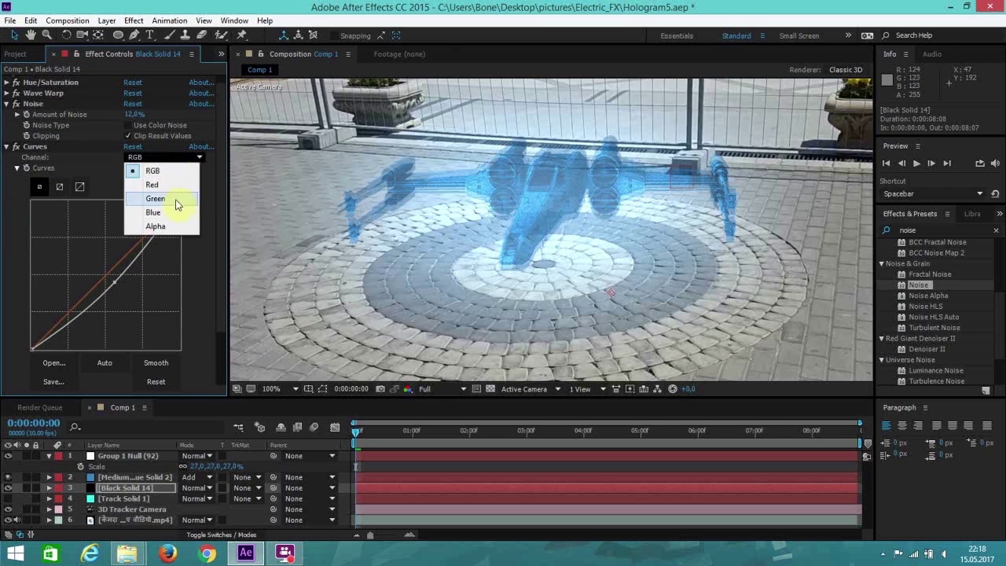
pyautogui.click(164, 212)
pyautogui.moveTo(114, 270); pyautogui.dragTo(122, 280)
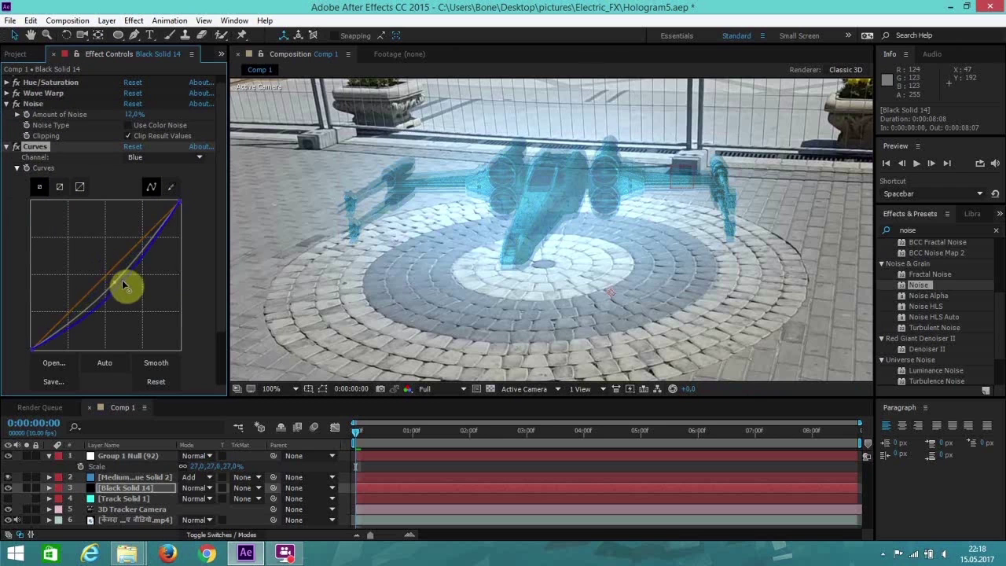
pyautogui.hotkey('ctrl', 'z')
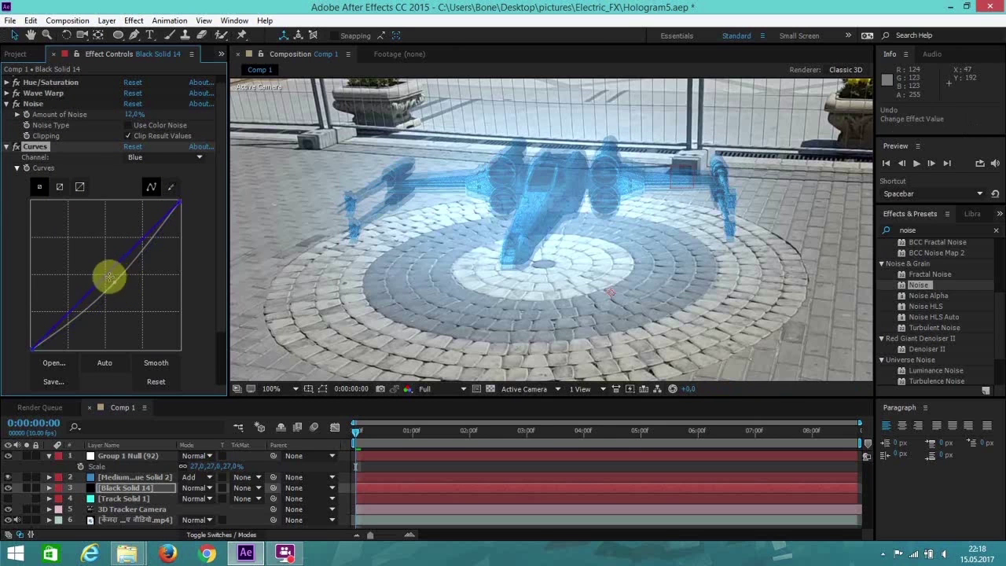
pyautogui.moveTo(108, 275); pyautogui.dragTo(78, 243)
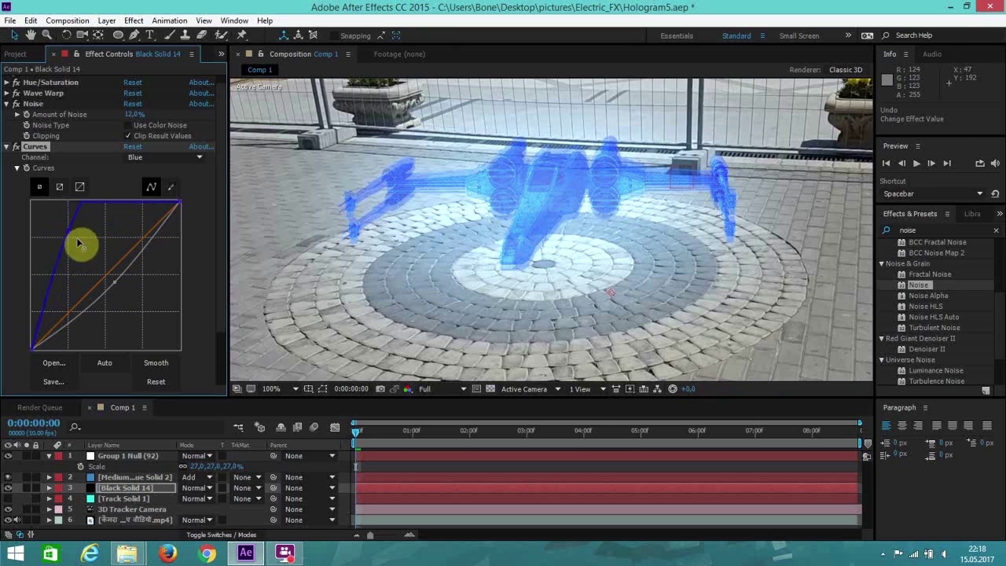
# In Black Solid 14's Curves effect, lower the Green channel curve slightly at its midpoint and raise the Red channel curve above the diagonal
pyautogui.click(162, 157)
pyautogui.click(157, 197)
pyautogui.moveTo(115, 265); pyautogui.dragTo(117, 274)
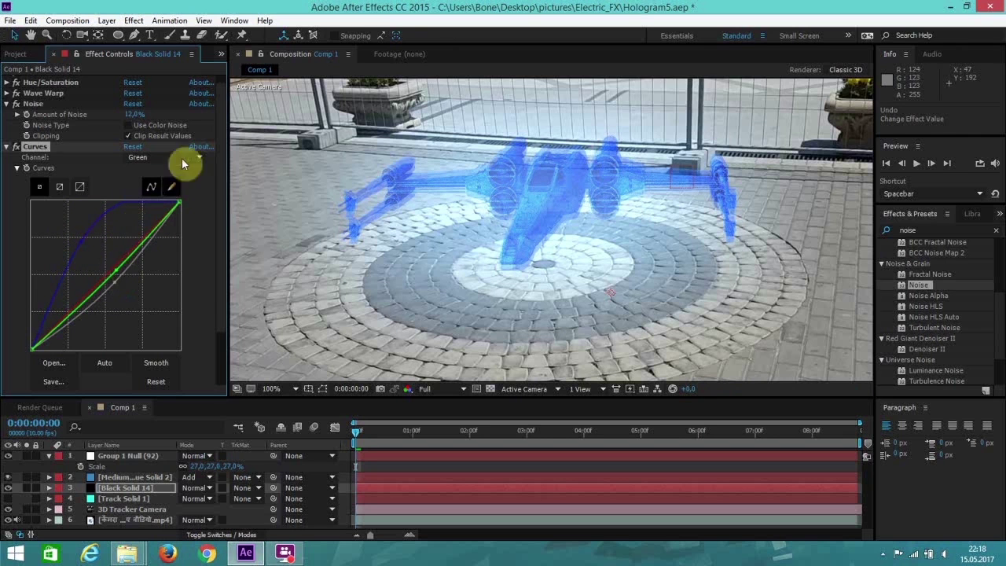
pyautogui.click(162, 157)
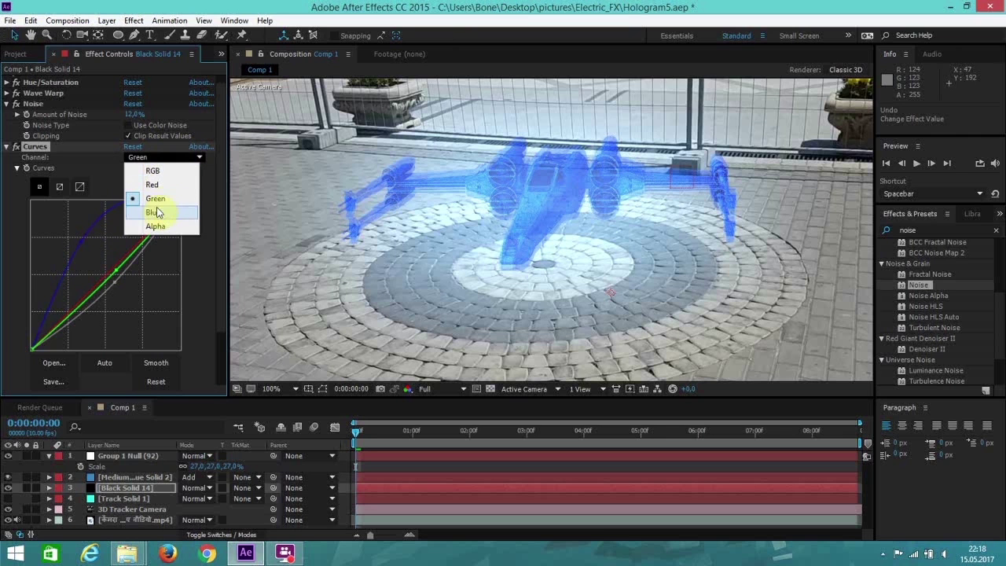
pyautogui.click(154, 186)
pyautogui.moveTo(114, 265)
pyautogui.mouseDown()
pyautogui.moveTo(123, 276)
pyautogui.moveTo(112, 256)
pyautogui.mouseUp()
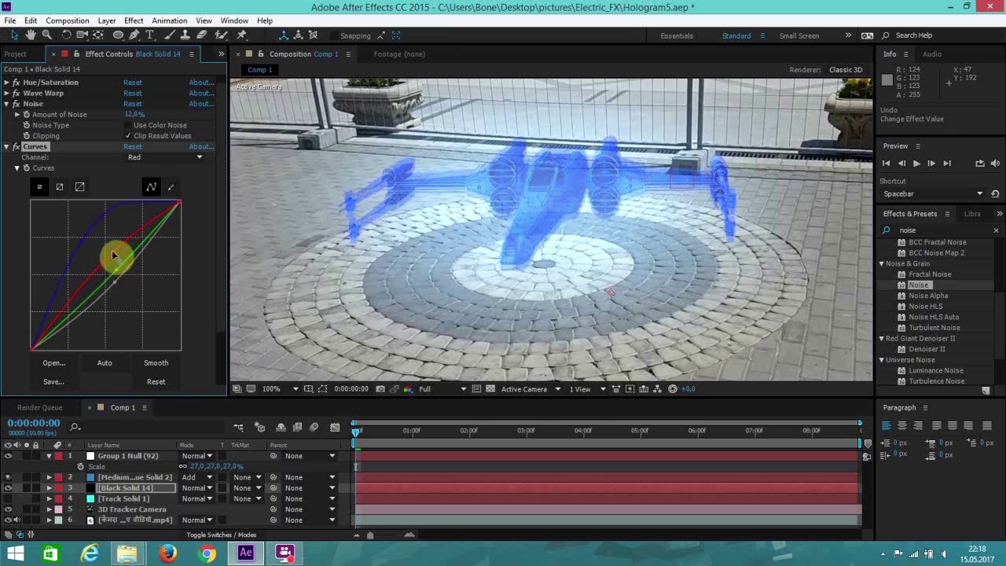
# Preview the animation from the start, return to the first frame, and collapse the Group 1 Null layer's properties
pyautogui.click(896, 170)
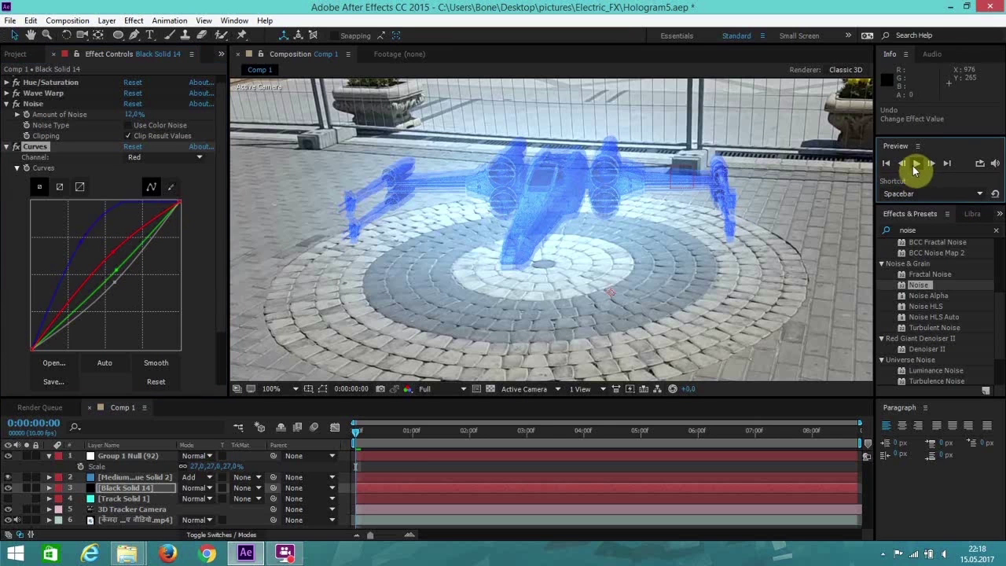
pyautogui.click(915, 164)
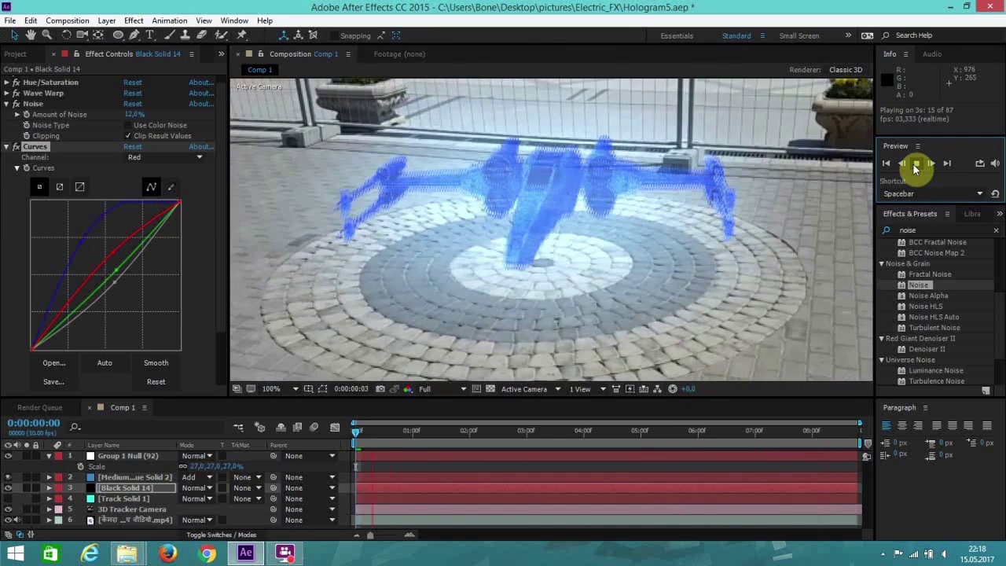
pyautogui.press('space')
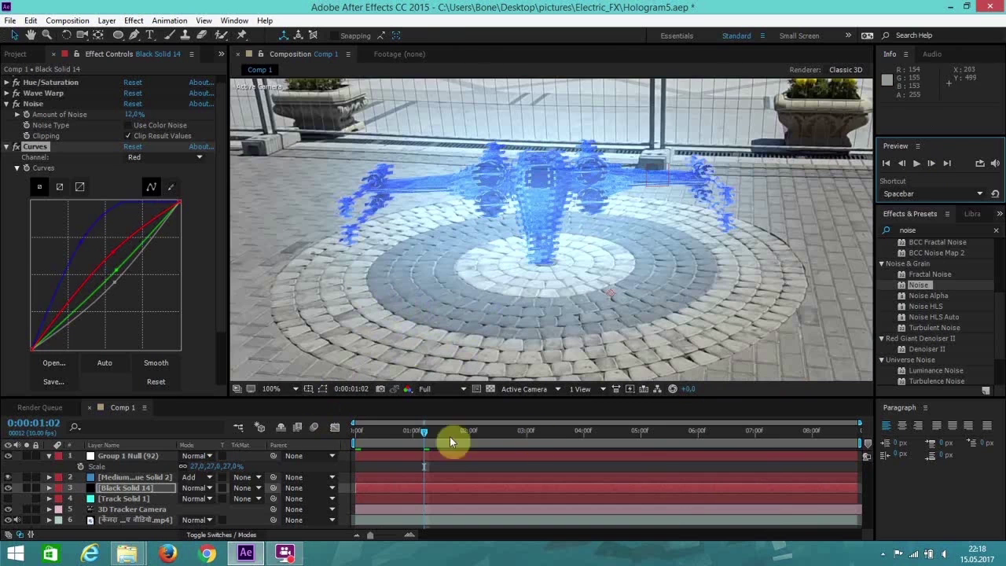
pyautogui.moveTo(384, 438); pyautogui.dragTo(318, 425)
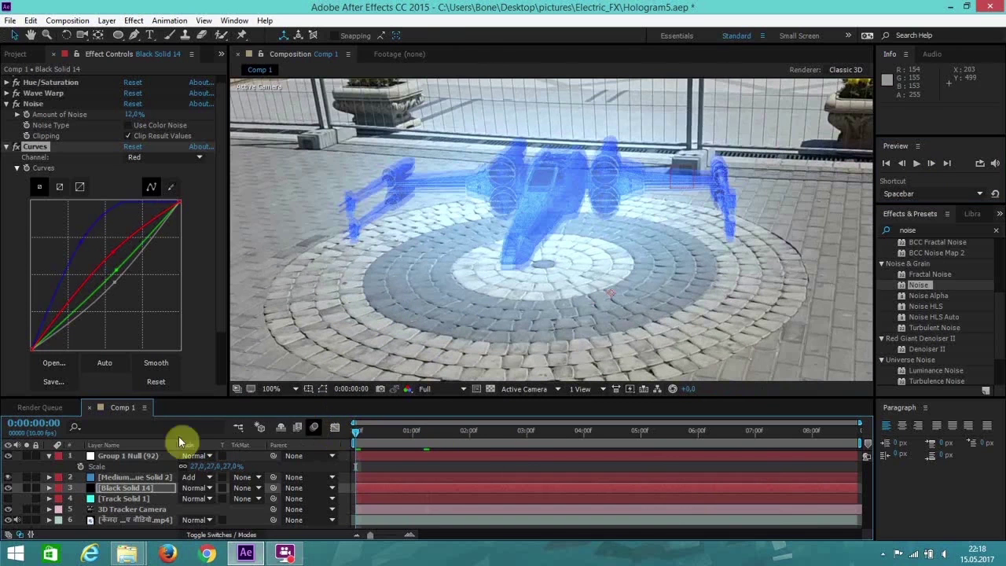
pyautogui.click(42, 453)
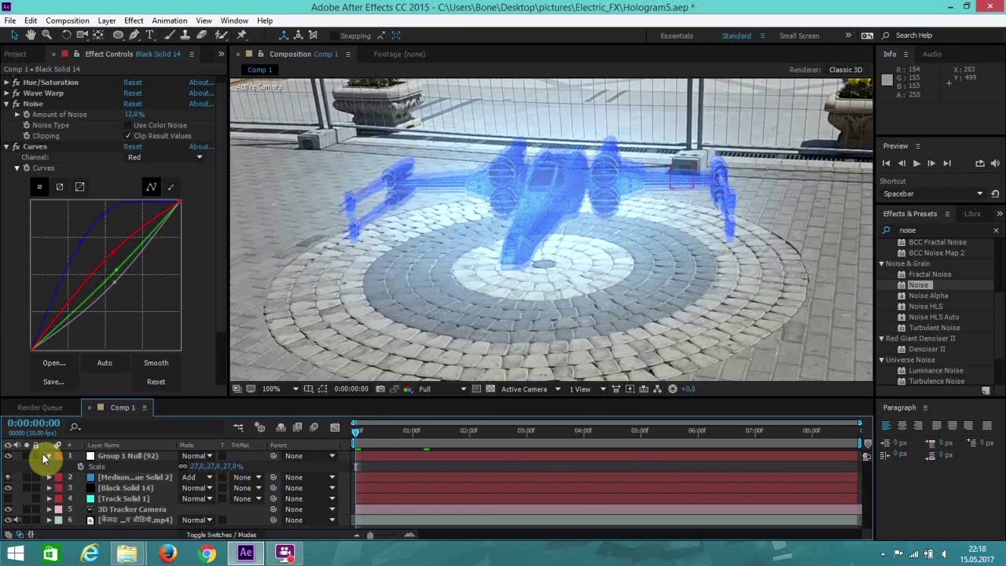
pyautogui.click(46, 456)
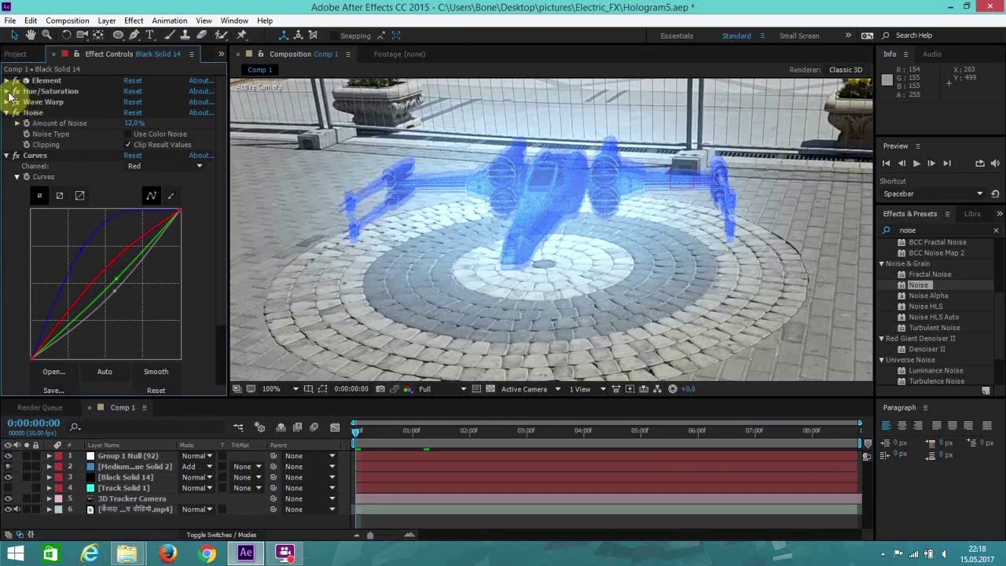
# Try other Colorize Hue values in Black Solid 14's Hue/Saturation effect and set the hue back to 1x+206°
pyautogui.click(7, 92)
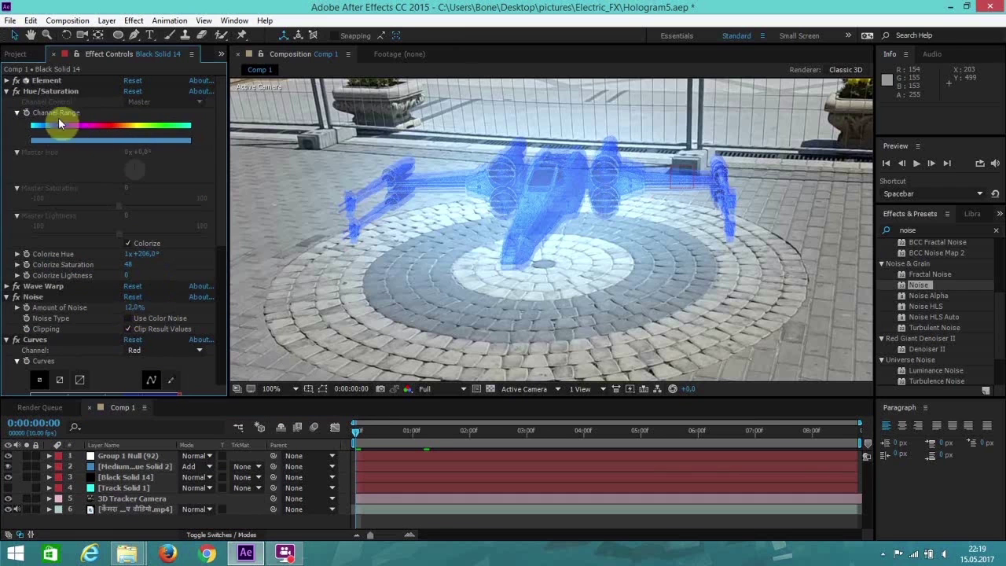
pyautogui.moveTo(146, 256); pyautogui.dragTo(172, 259)
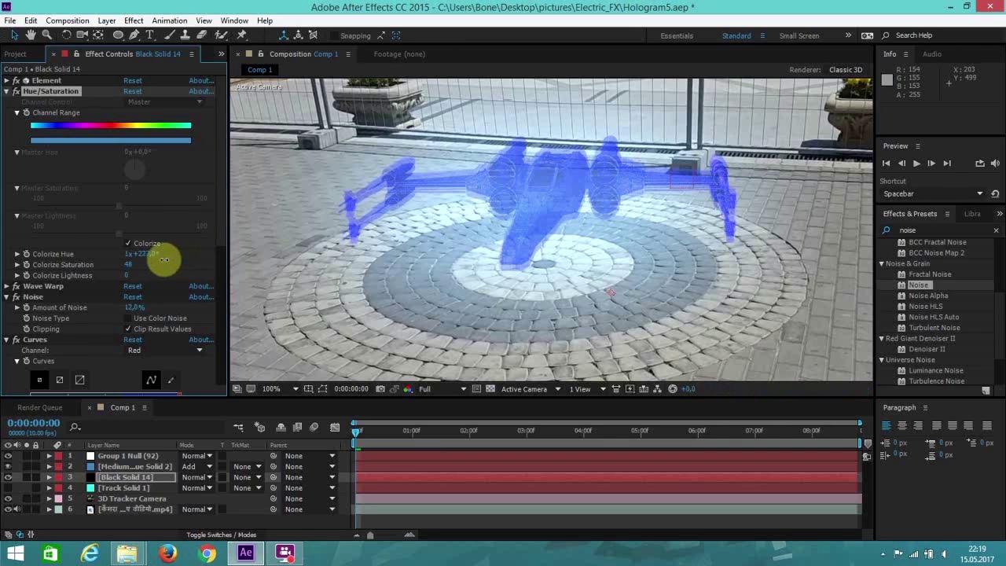
pyautogui.moveTo(162, 259); pyautogui.dragTo(314, 264)
pyautogui.moveTo(334, 262); pyautogui.dragTo(147, 253)
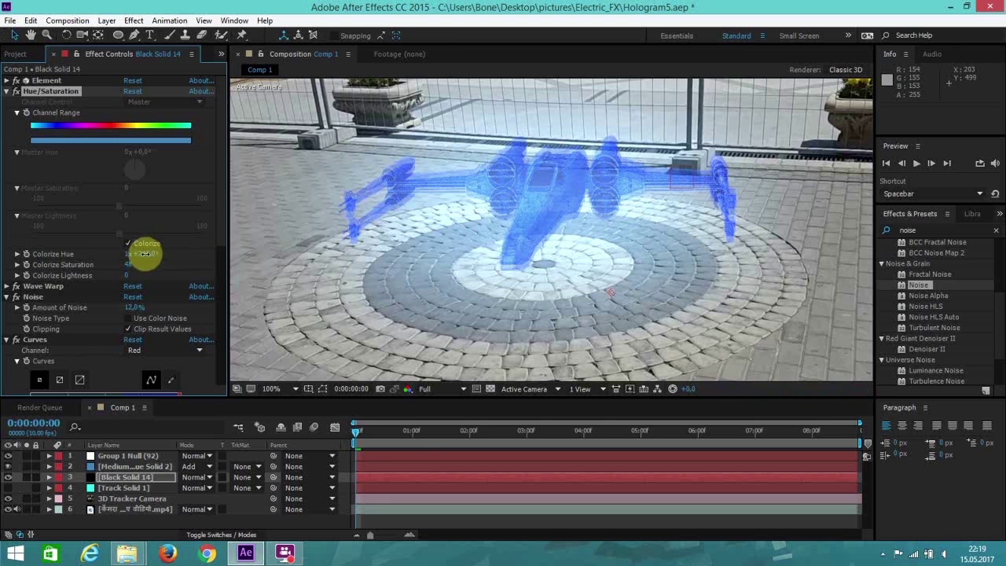
# Preview the animation again, fit the whole composition in the viewer, and go to 0:00:00:03
pyautogui.click(894, 166)
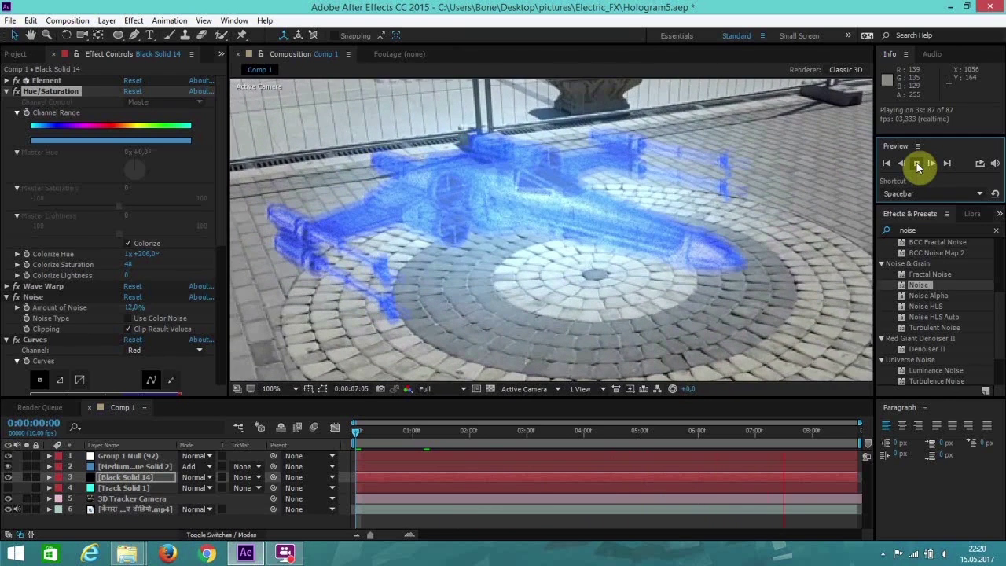
pyautogui.click(916, 163)
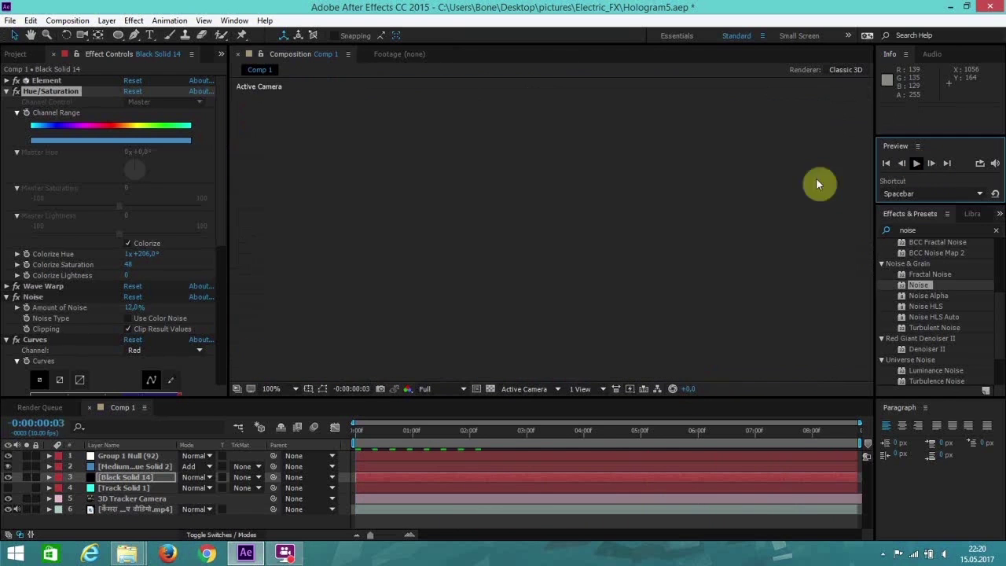
pyautogui.click(269, 390)
pyautogui.click(301, 178)
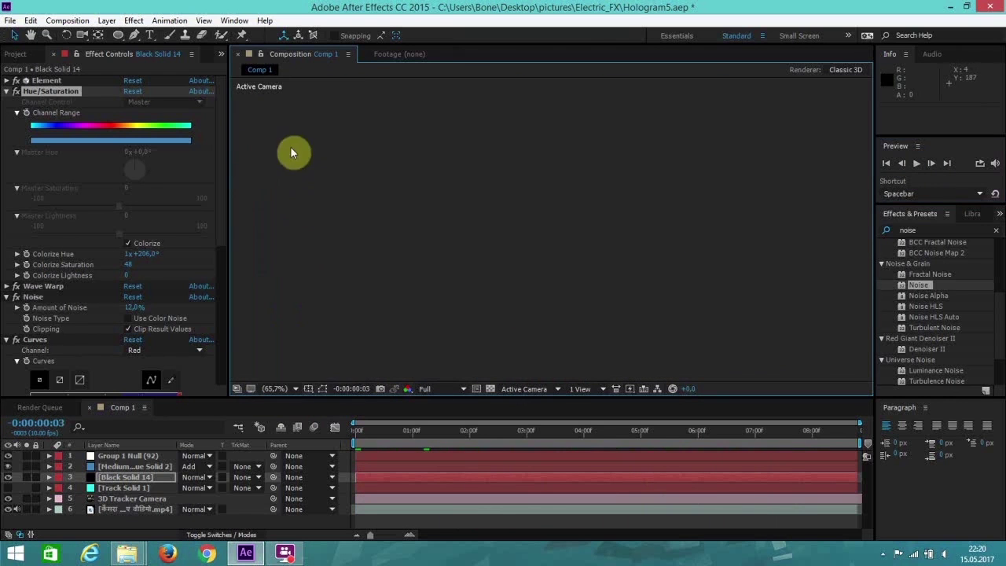
pyautogui.click(372, 432)
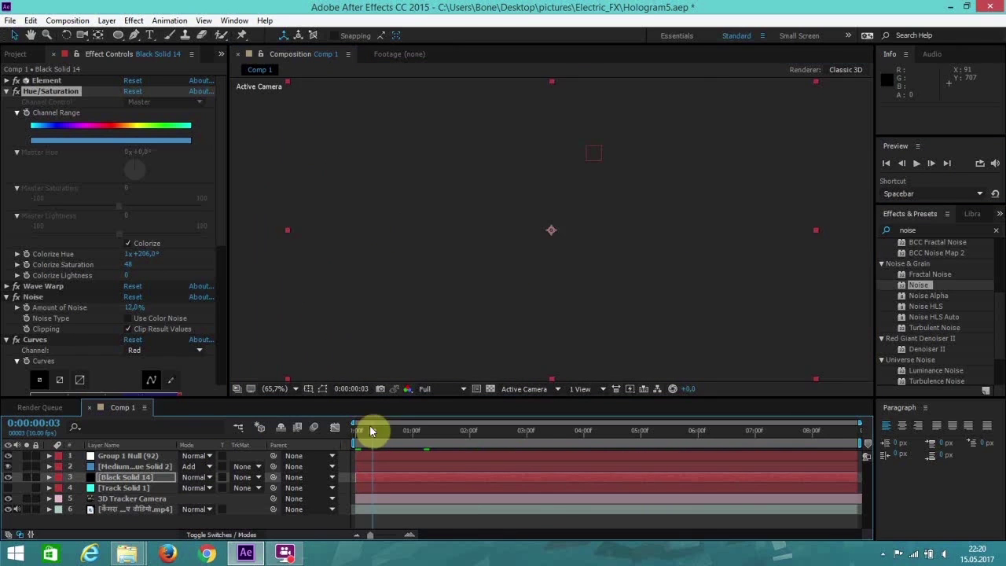
# Create a new black solid and move it to the top of the layer stack
pyautogui.click(107, 20)
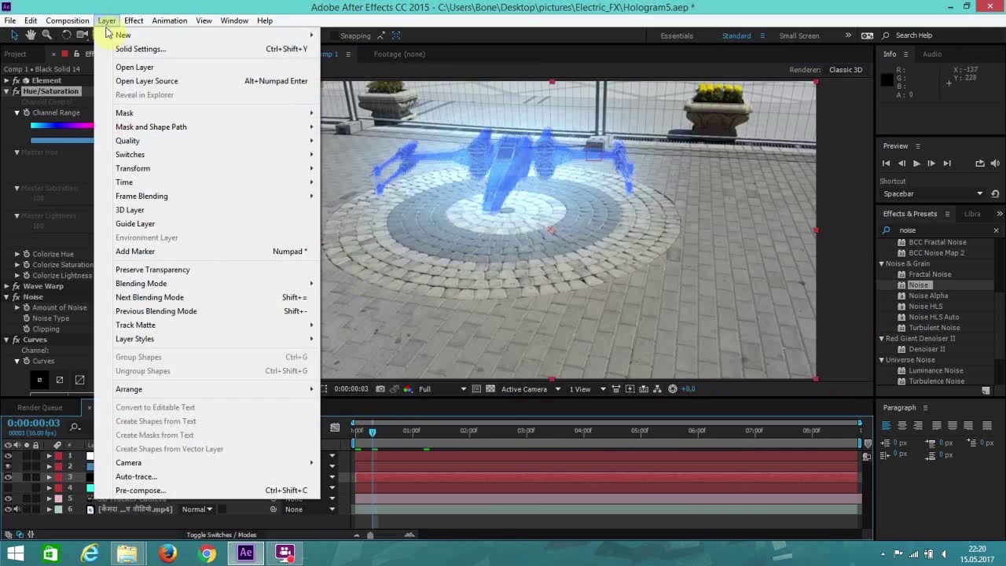
pyautogui.moveTo(110, 36)
pyautogui.click(350, 49)
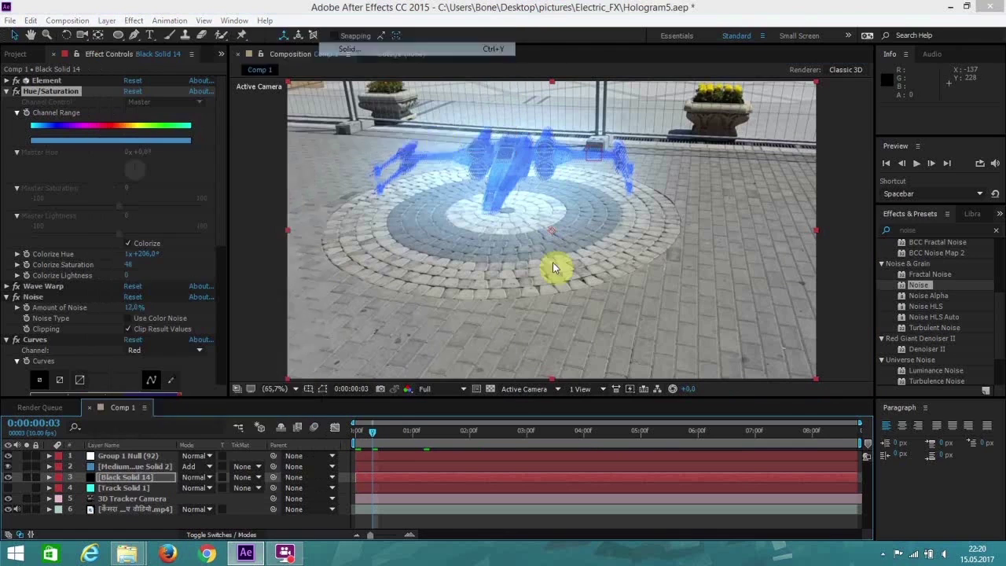
pyautogui.click(374, 350)
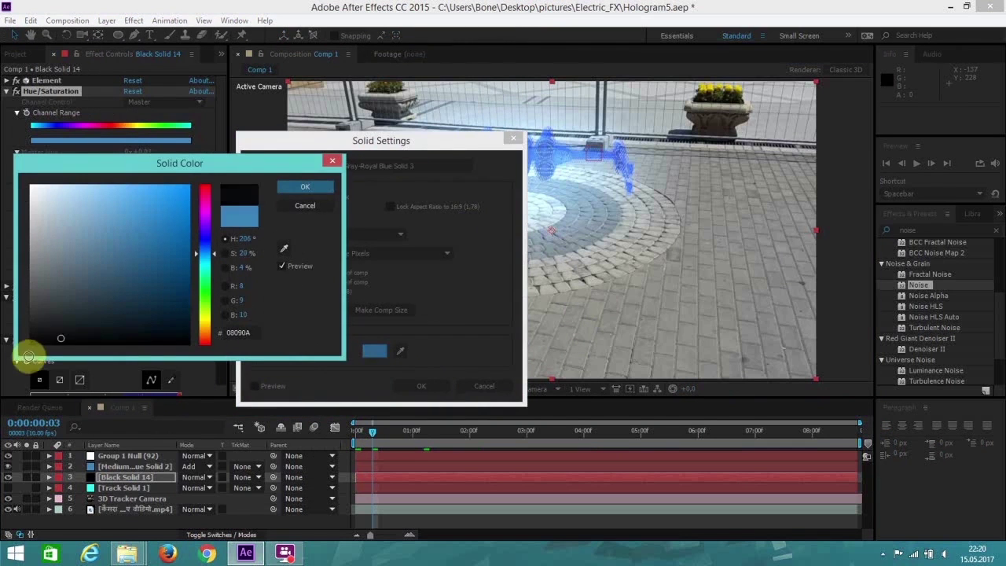
pyautogui.moveTo(74, 330); pyautogui.dragTo(26, 358)
pyautogui.click(307, 187)
pyautogui.click(433, 381)
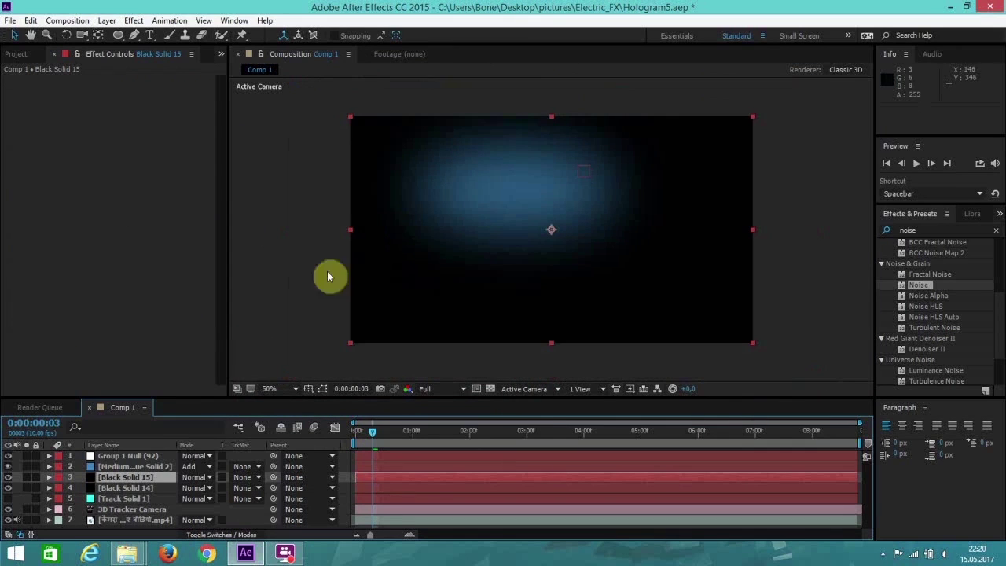
pyautogui.moveTo(132, 477); pyautogui.dragTo(124, 464)
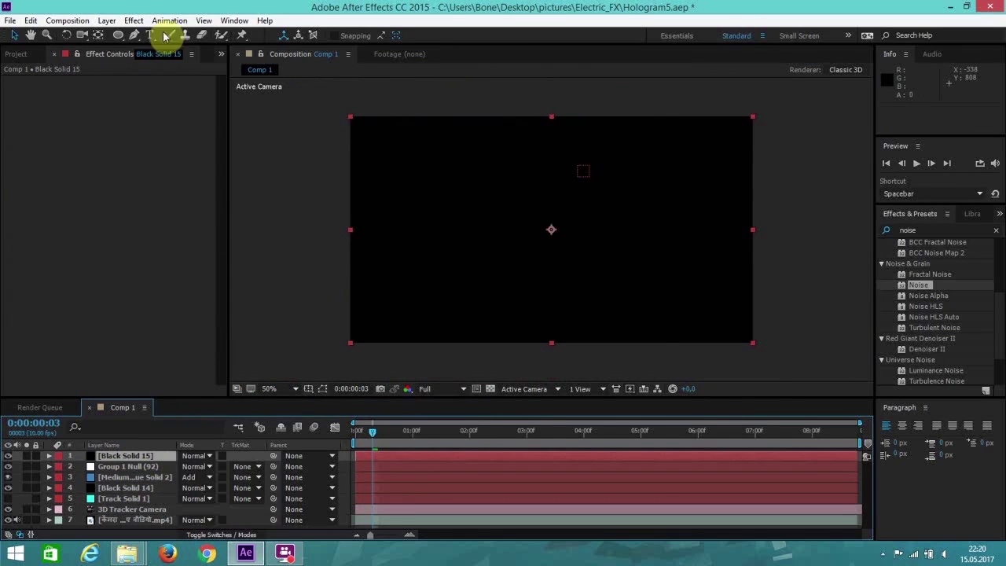
# Lower the new black solid's opacity to 61% and draw a full-width rectangular mask on it from 50 to 676 px vertically
pyautogui.press('t')
pyautogui.moveTo(187, 467); pyautogui.dragTo(157, 468)
pyautogui.moveTo(118, 34); pyautogui.dragTo(154, 34)
pyautogui.moveTo(267, 130); pyautogui.dragTo(854, 327)
pyautogui.hotkey('ctrl', 'z')
pyautogui.moveTo(257, 120); pyautogui.dragTo(384, 166)
pyautogui.hotkey('ctrl', 'z')
pyautogui.moveTo(255, 140); pyautogui.dragTo(850, 327)
pyautogui.hotkey('ctrl', 'z')
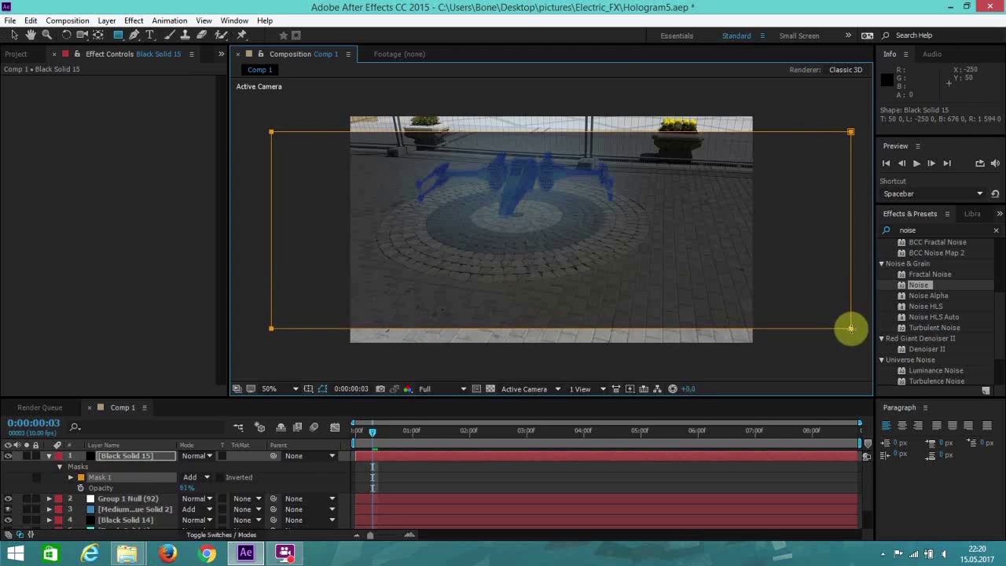
# Invert the solid's mask to form black letterbox bars, set its opacity to 100%, and hide the mask outline
pyautogui.click(223, 478)
pyautogui.moveTo(187, 488); pyautogui.dragTo(275, 488)
pyautogui.click(322, 391)
pyautogui.press('v')
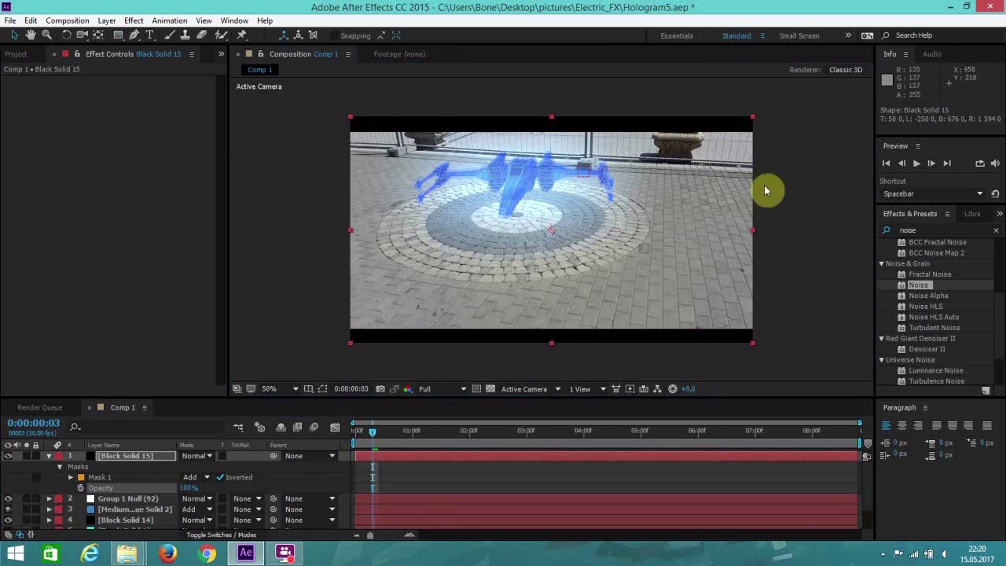
# Apply a Curves effect to the mp4 footage layer and pull the middle of the RGB curve below the diagonal to darken it
pyautogui.scroll(-1, 138, 507)
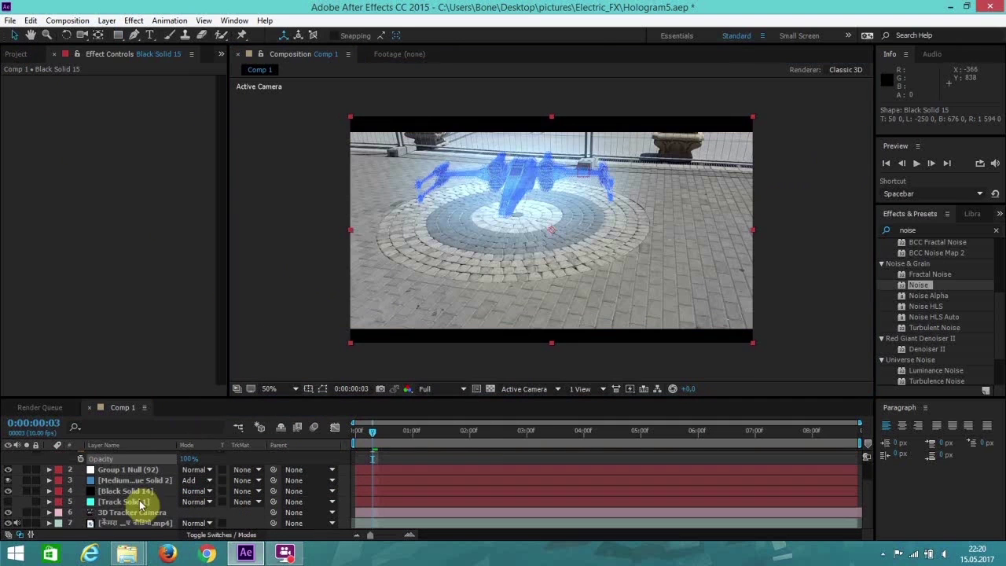
pyautogui.click(125, 522)
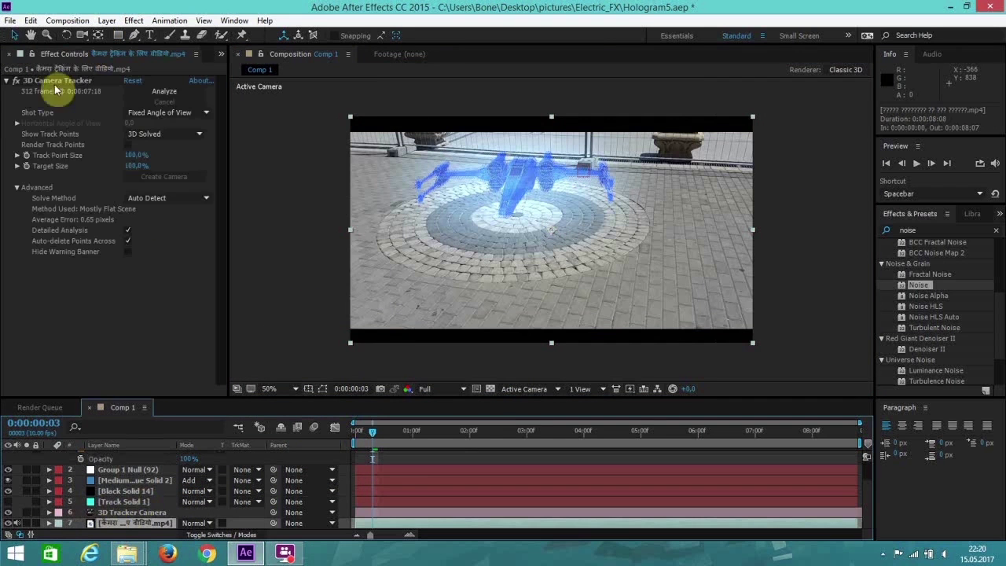
pyautogui.click(130, 20)
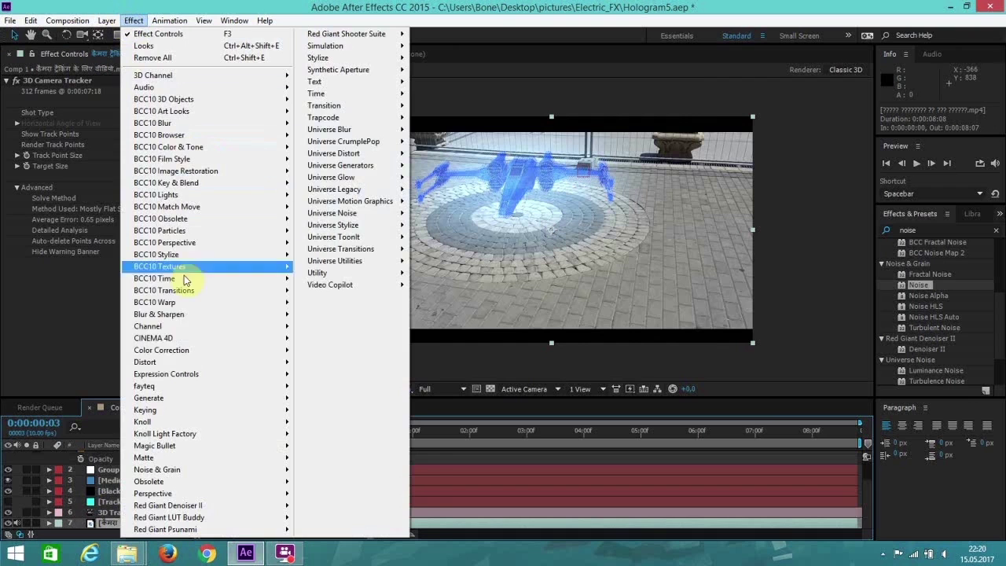
pyautogui.moveTo(168, 352)
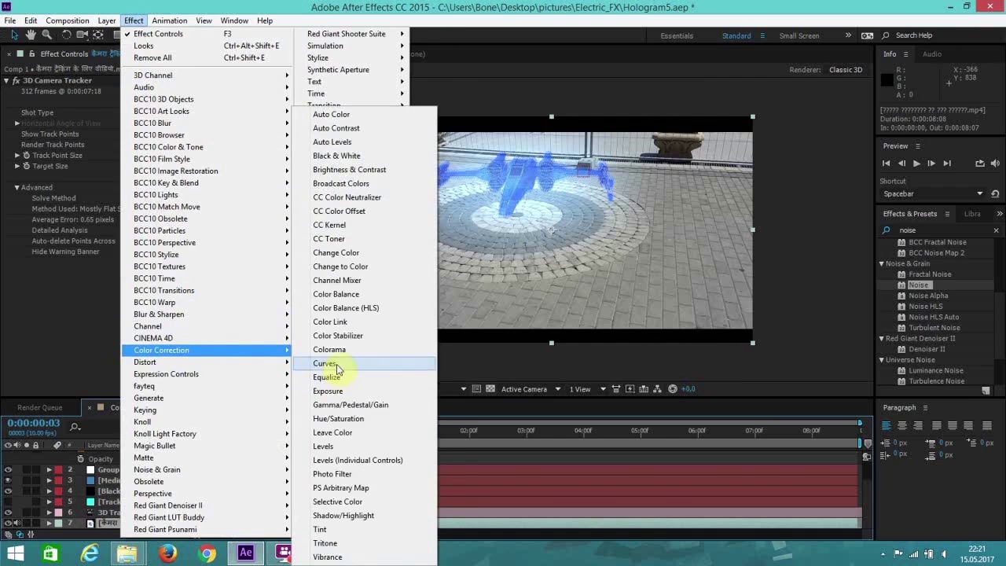
pyautogui.click(334, 374)
pyautogui.moveTo(104, 281); pyautogui.dragTo(116, 289)
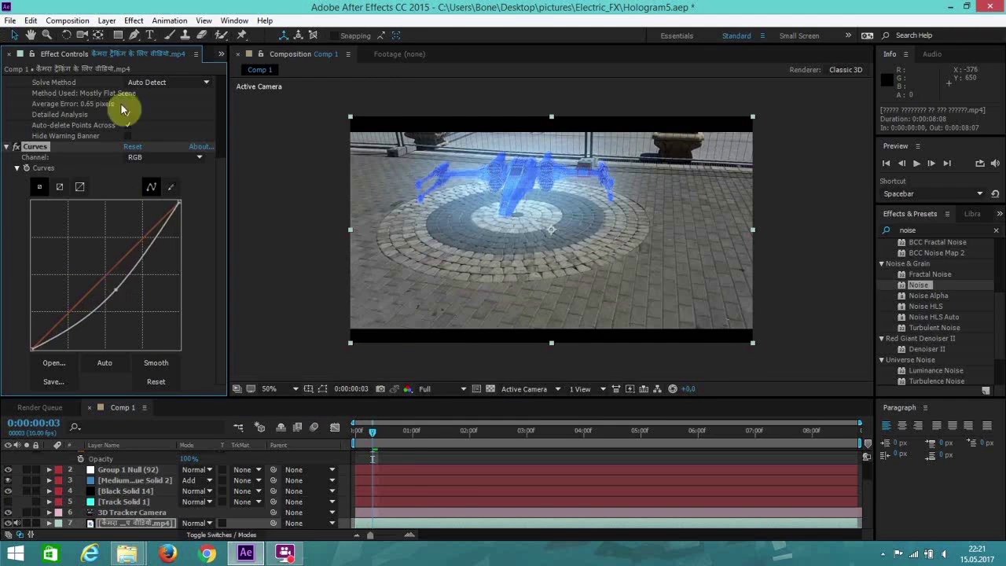
# Add the Magic Bullet Looks effect to the footage layer and open its look editor
pyautogui.click(133, 20)
pyautogui.moveTo(187, 448)
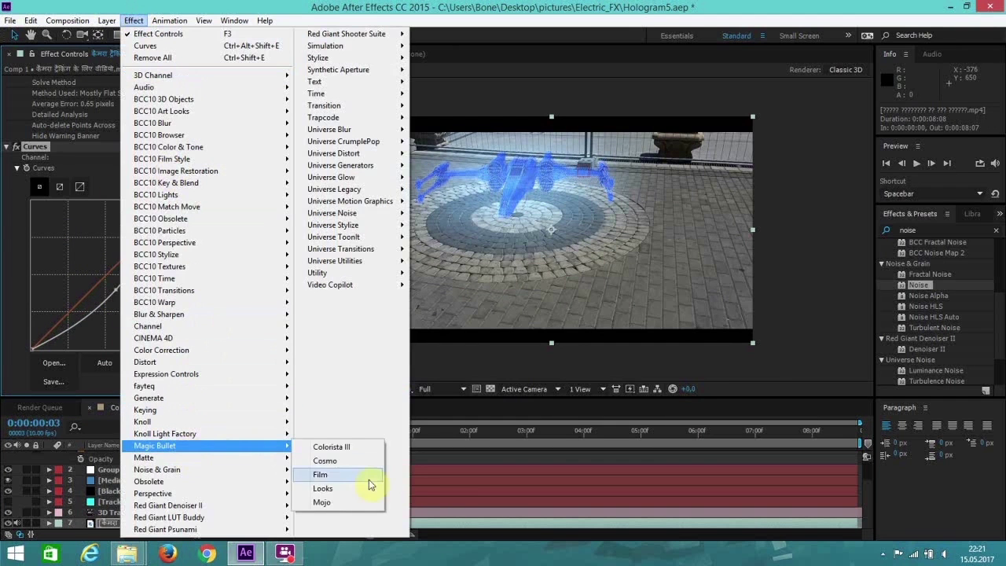
pyautogui.click(330, 488)
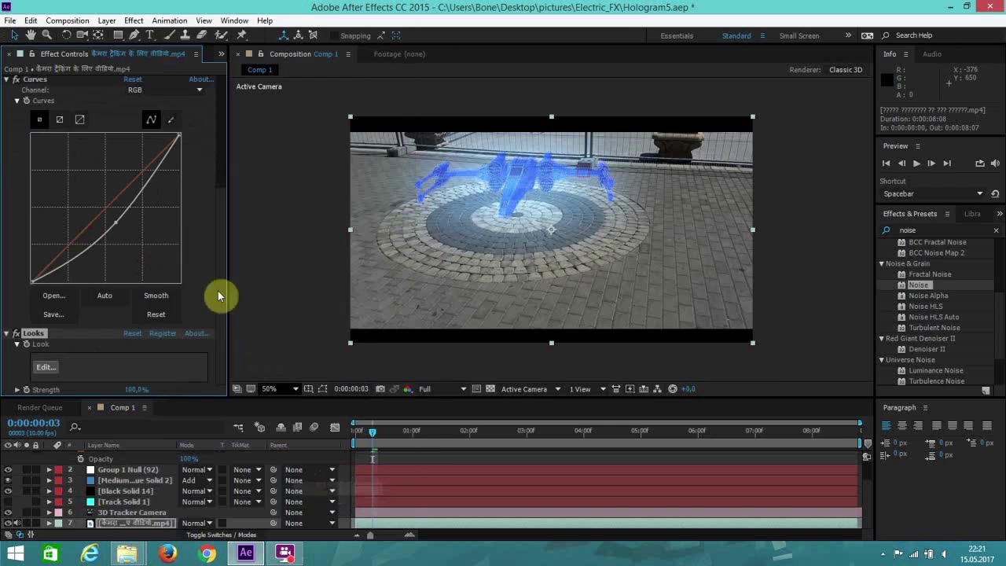
pyautogui.click(47, 368)
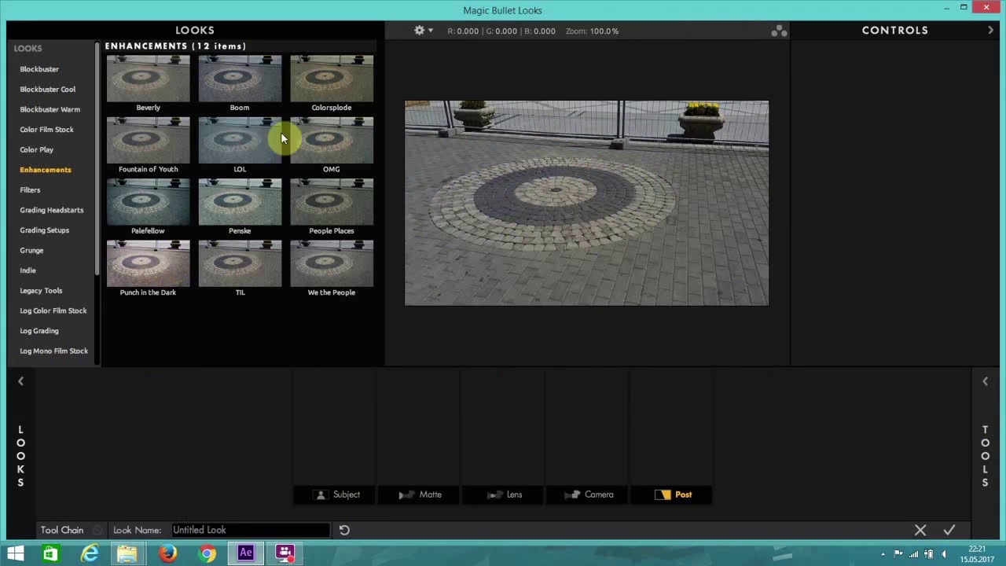
# Apply the Kruger look from the Blockbuster Cool looks to the footage and return to the composition
pyautogui.click(54, 95)
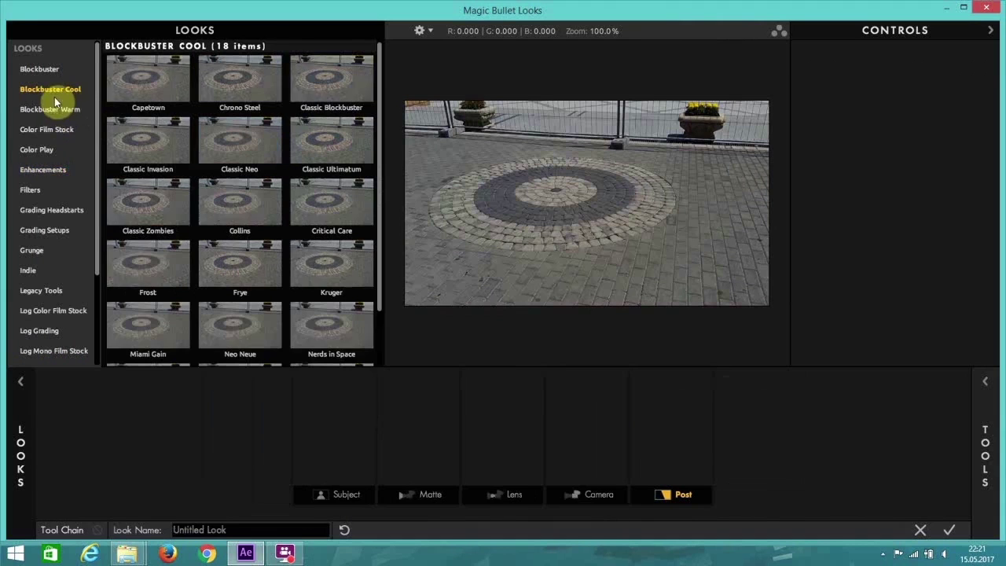
pyautogui.click(275, 97)
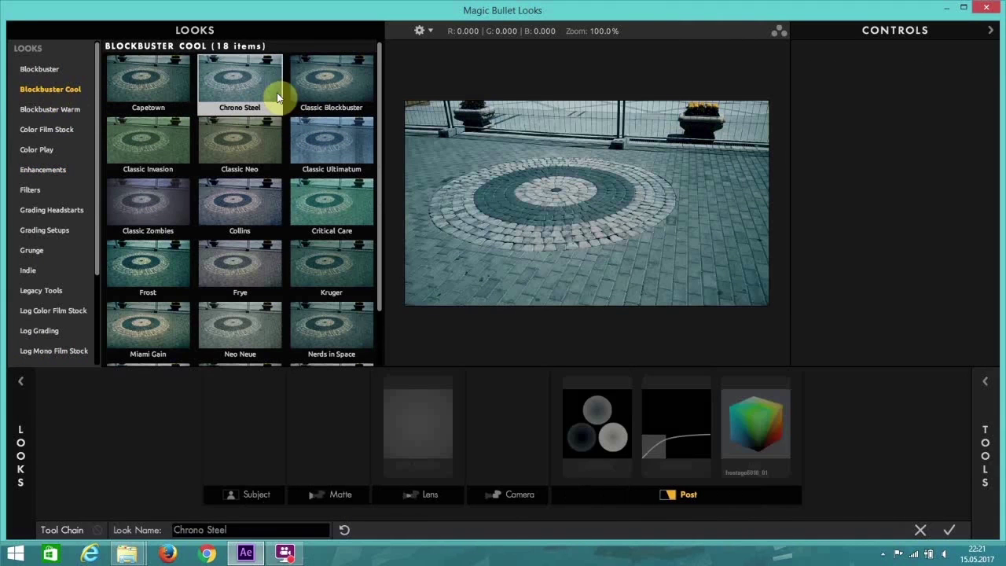
pyautogui.click(315, 328)
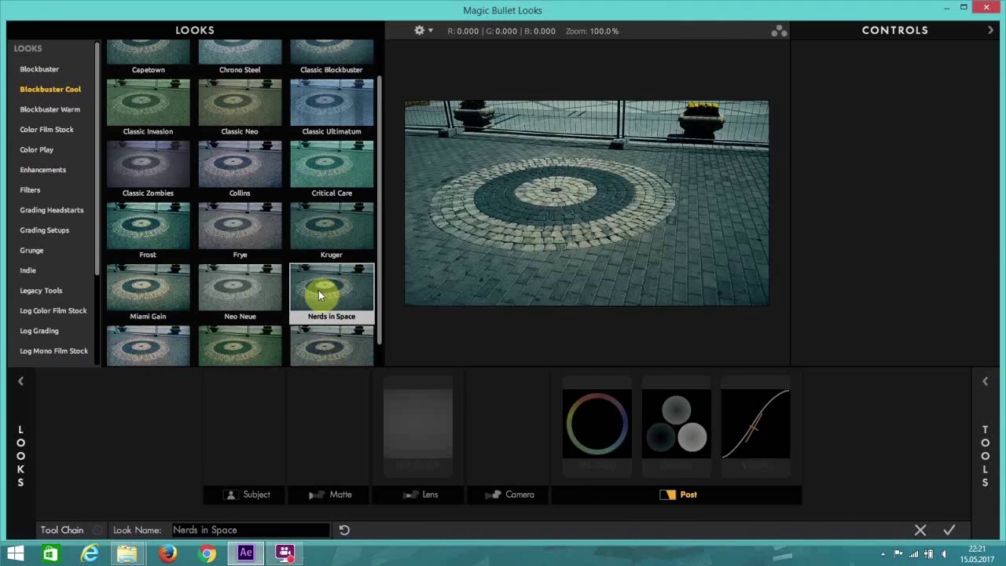
pyautogui.click(319, 235)
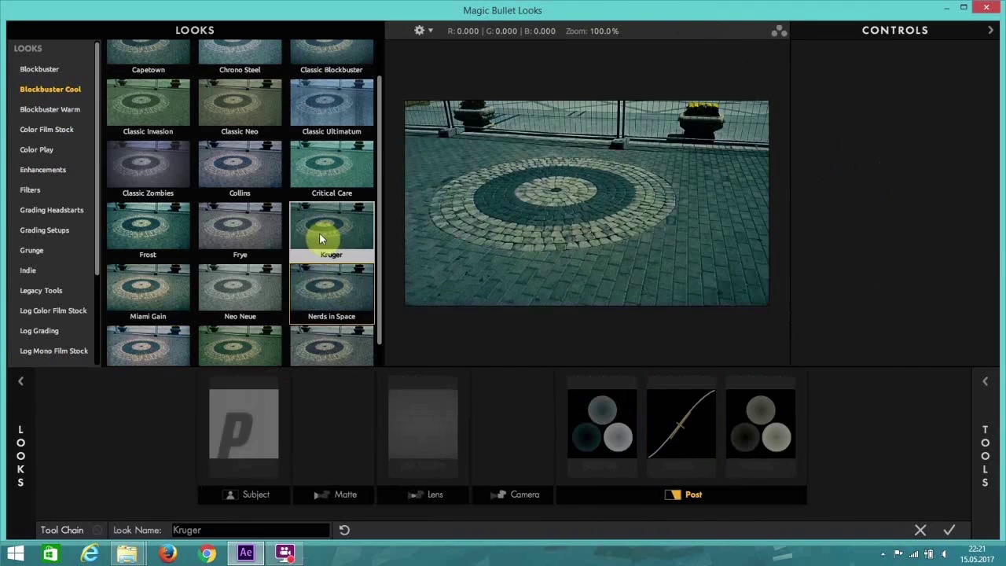
pyautogui.click(319, 235)
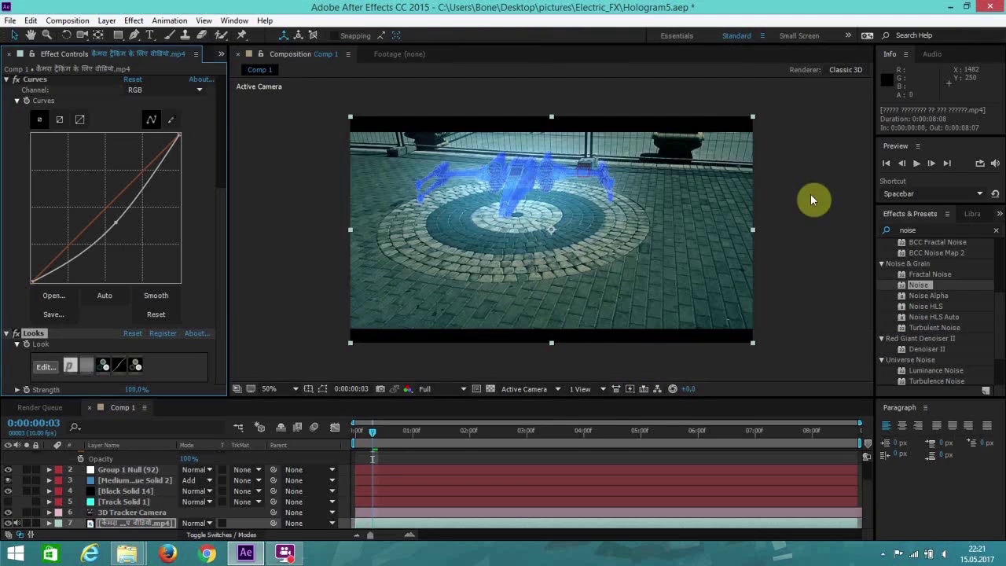
# Readjust the middle point of the footage's RGB curve, keeping it below the diagonal to darken the background
pyautogui.moveTo(116, 223); pyautogui.dragTo(112, 214)
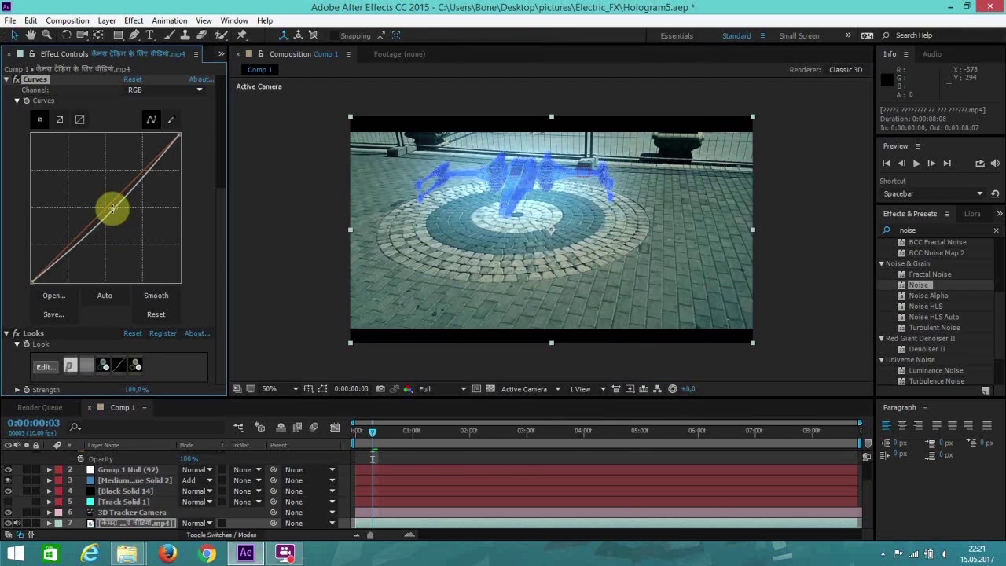
pyautogui.moveTo(122, 220); pyautogui.dragTo(122, 214)
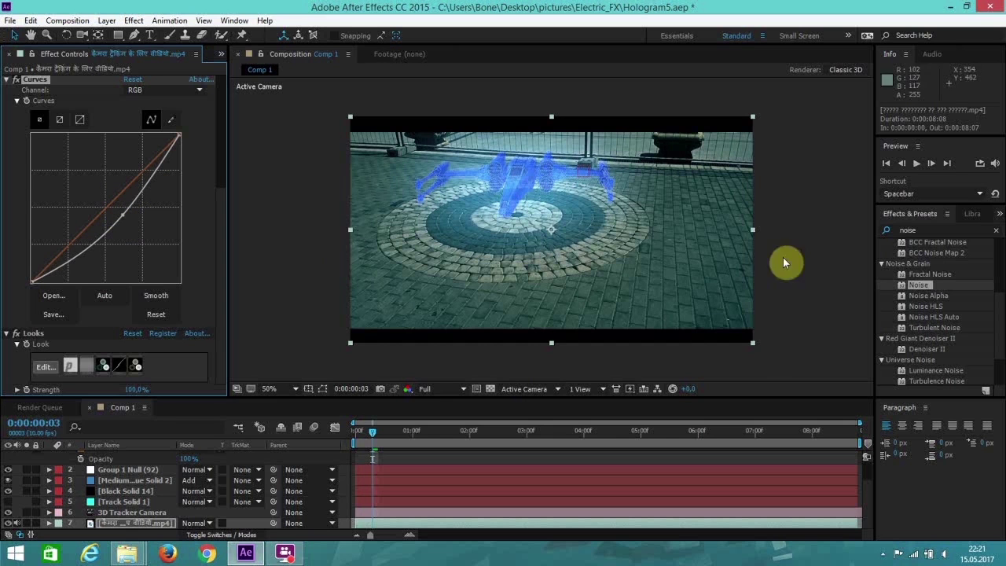
pyautogui.click(271, 390)
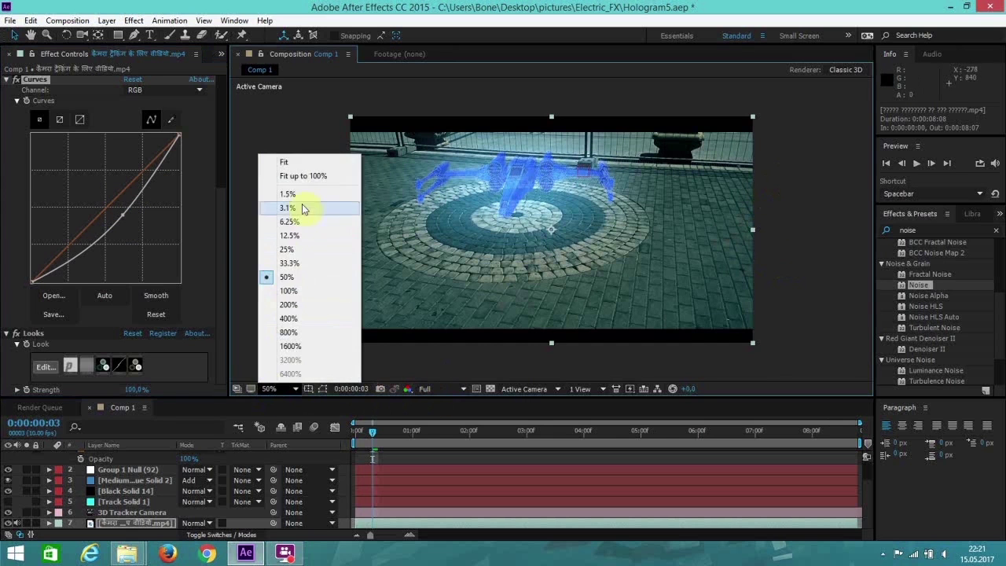
pyautogui.click(299, 176)
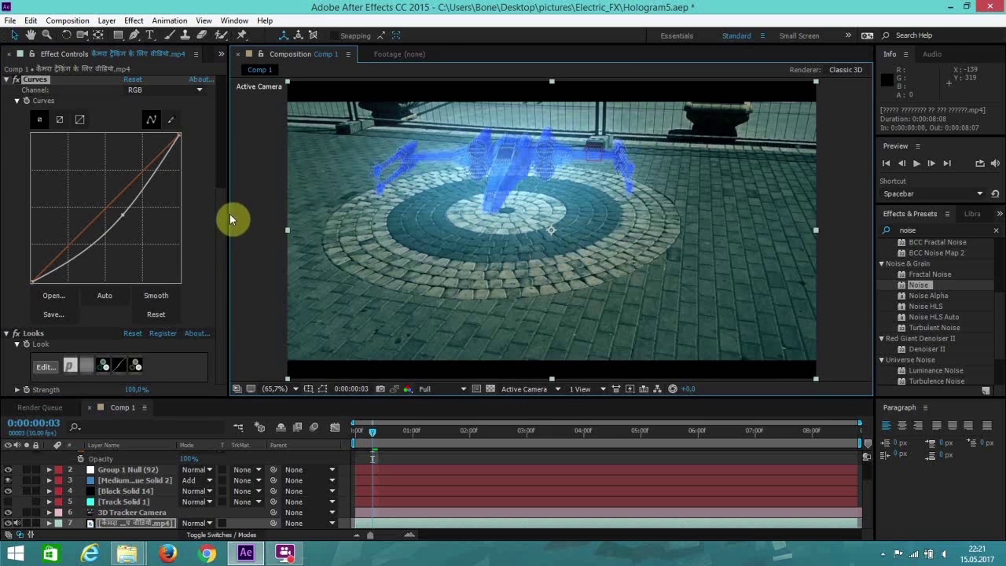
# Set the opacity of the Black Solid 14 hologram layer to 94%
pyautogui.moveTo(229, 217); pyautogui.dragTo(149, 223)
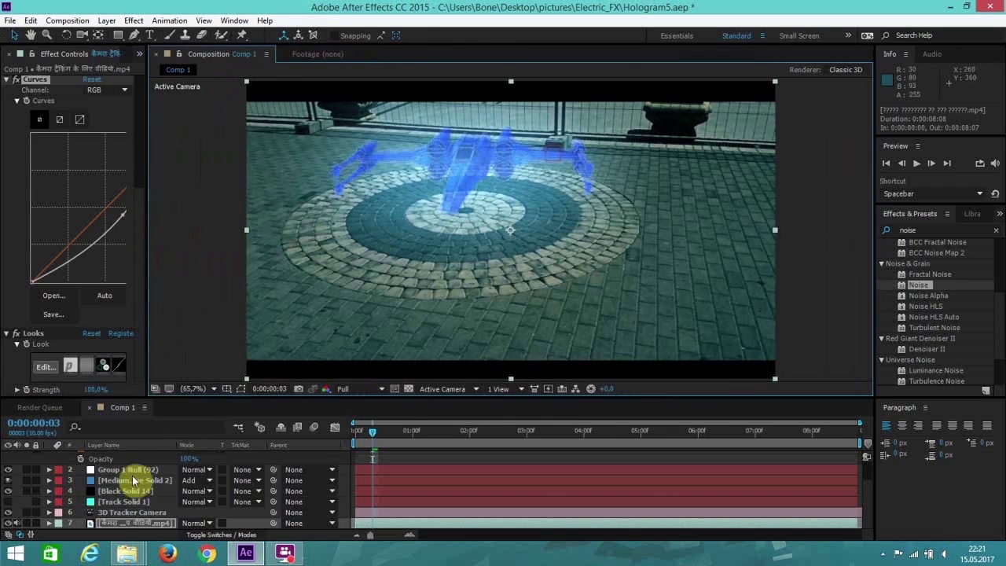
pyautogui.click(126, 491)
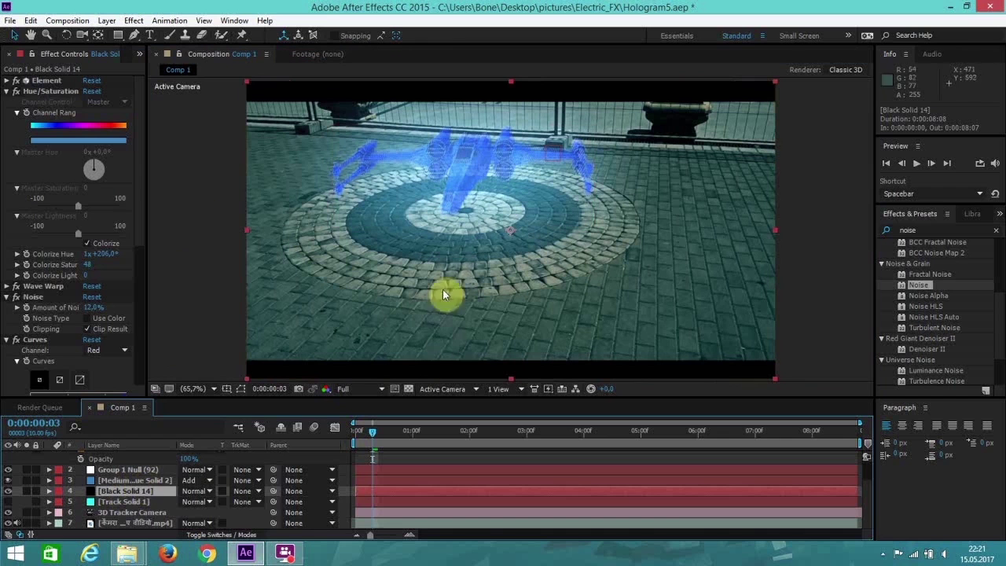
pyautogui.press('t')
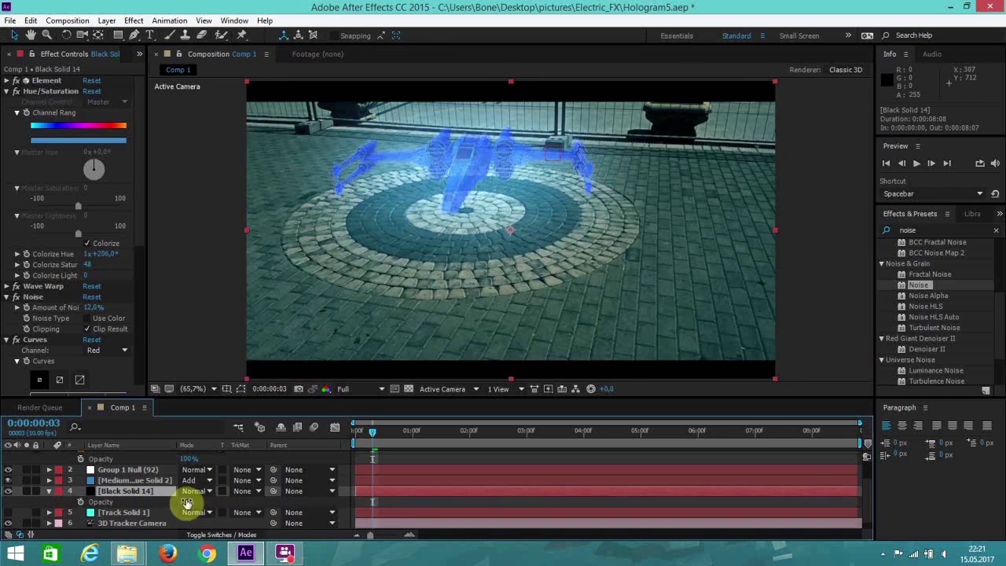
pyautogui.moveTo(187, 503); pyautogui.dragTo(191, 499)
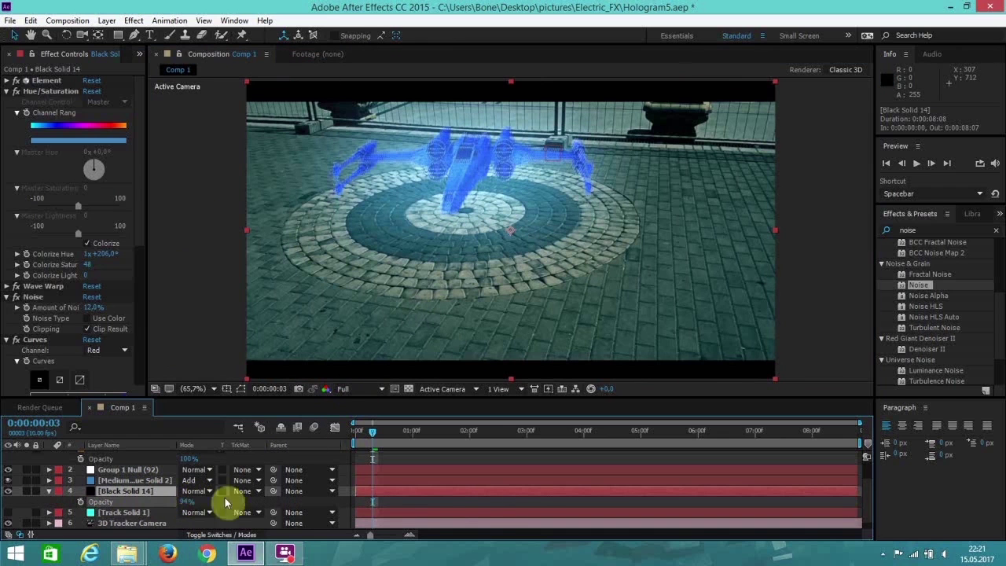
# Preview the graded composition from its first frame in an enlarged viewer, stop playback, and return to the start
pyautogui.moveTo(378, 441); pyautogui.dragTo(373, 439)
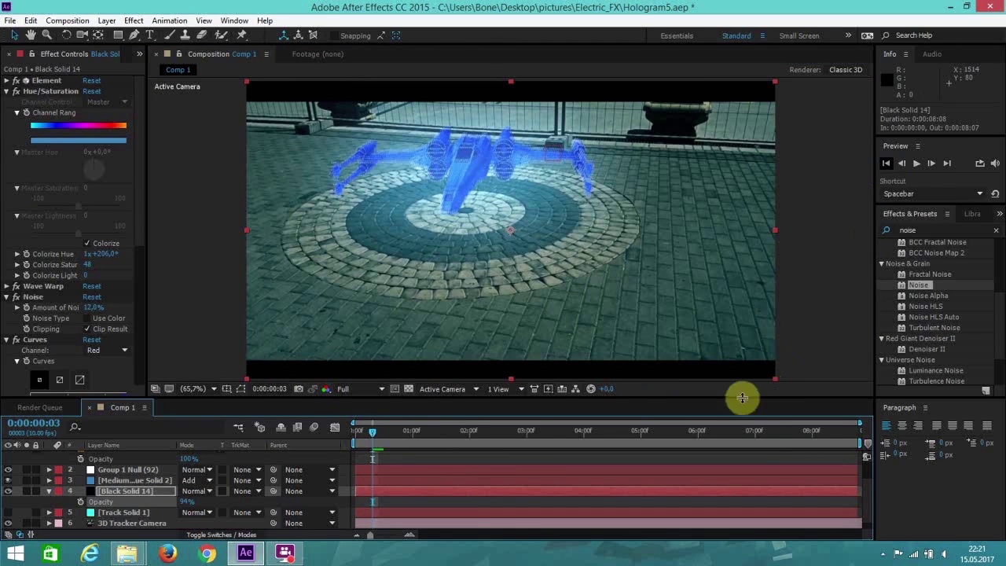
pyautogui.moveTo(742, 398); pyautogui.dragTo(775, 482)
pyautogui.click(892, 162)
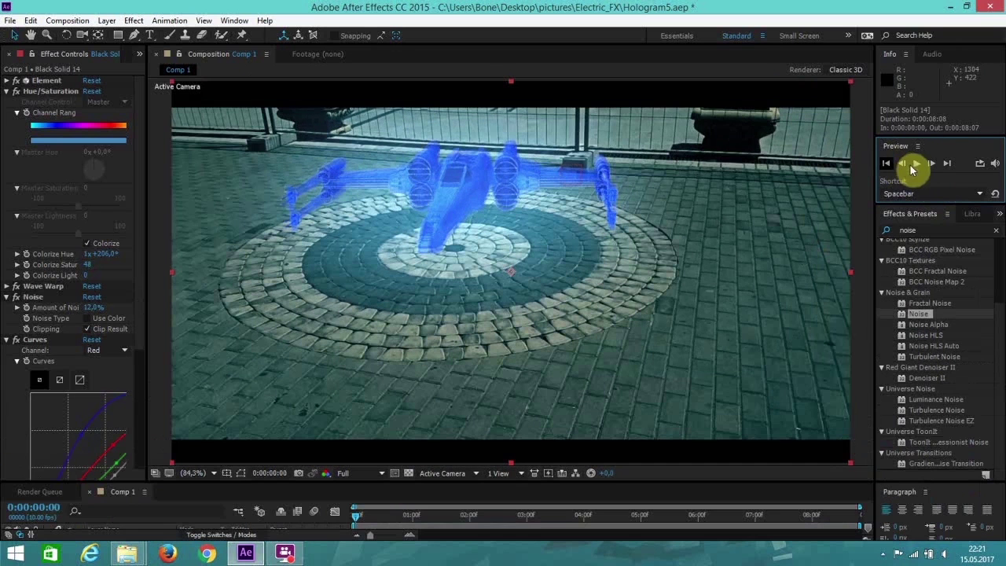
pyautogui.click(918, 164)
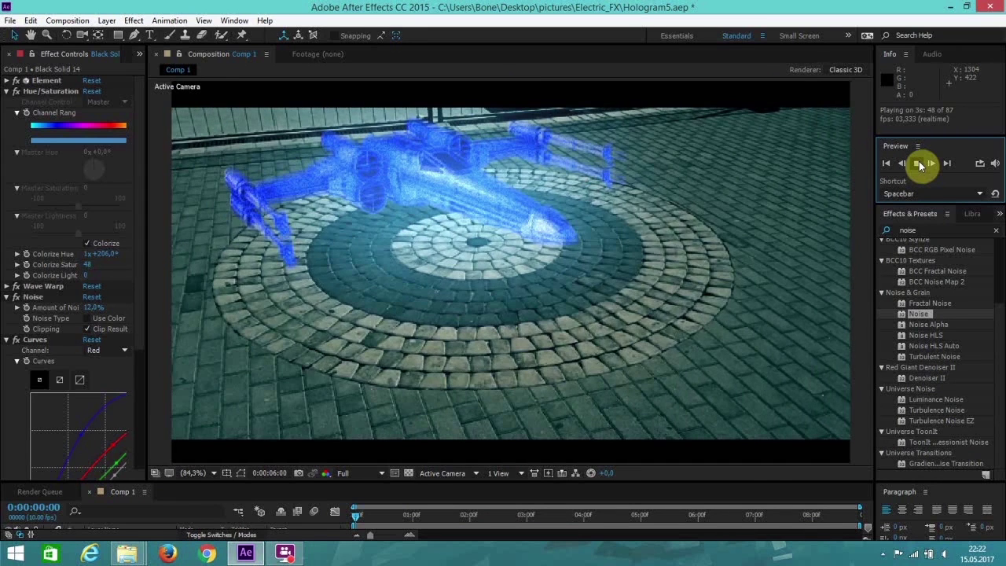
pyautogui.click(902, 165)
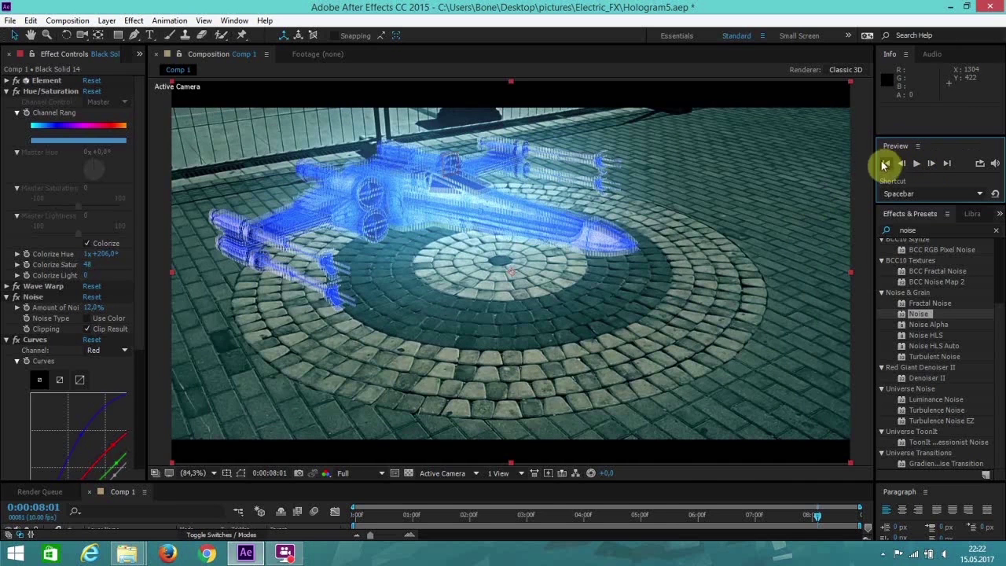
pyautogui.click(886, 163)
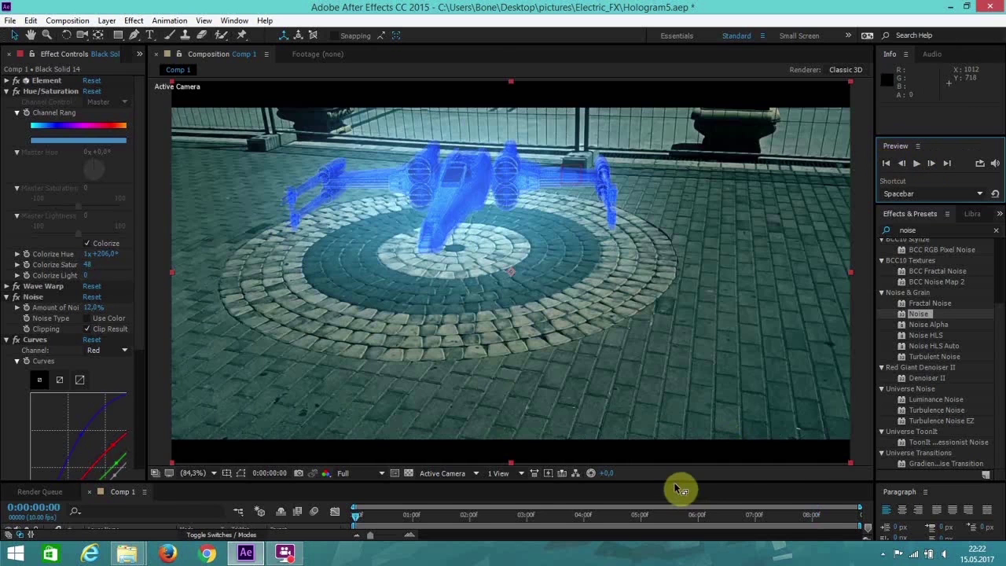
# Lower the opacity of the Black Solid 14 hologram layer to 80%
pyautogui.moveTo(673, 483); pyautogui.dragTo(667, 354)
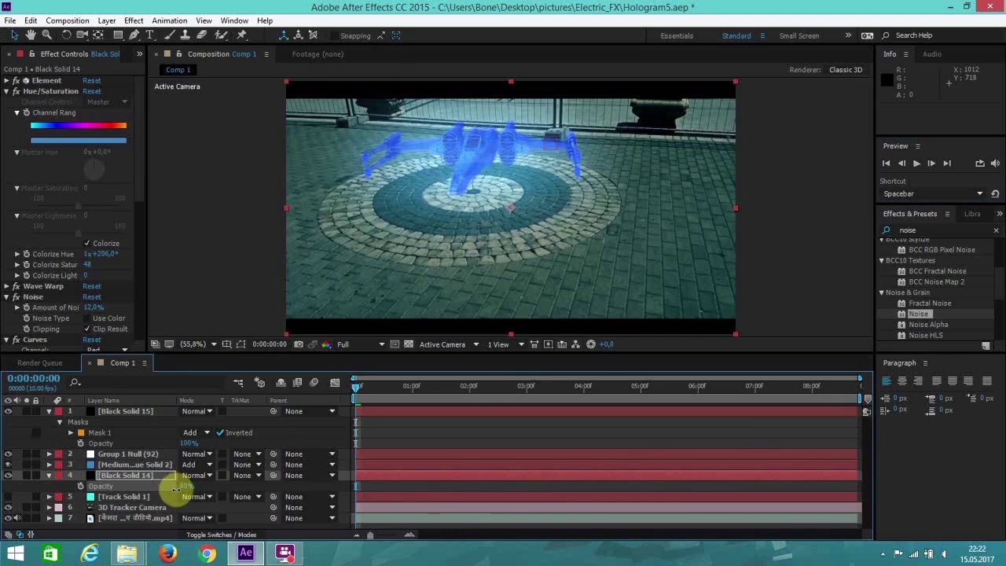
pyautogui.moveTo(176, 489); pyautogui.dragTo(176, 489)
pyautogui.moveTo(495, 354); pyautogui.dragTo(494, 356)
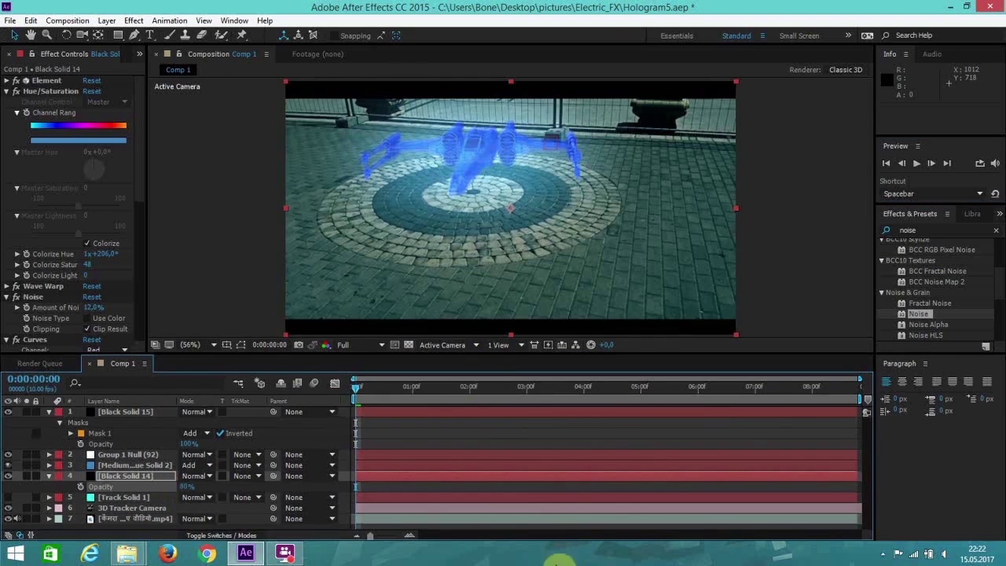
pyautogui.moveTo(557, 563); pyautogui.dragTo(558, 562)
# Preview the hologram again and move the current time to 0:00:01:09 to check its look
pyautogui.click(918, 165)
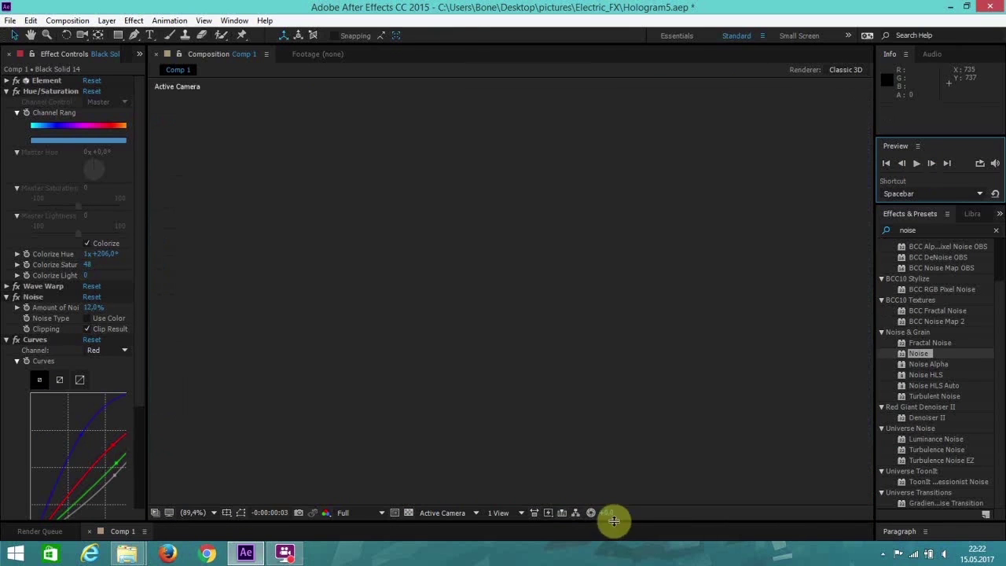
pyautogui.moveTo(614, 522); pyautogui.dragTo(627, 354)
pyautogui.click(477, 389)
pyautogui.moveTo(477, 389); pyautogui.dragTo(464, 389)
# Set the Medium Gray-Royal Blue Solid 2 glow layer's opacity to 100% and its mask feather to 162 pixels
pyautogui.click(153, 465)
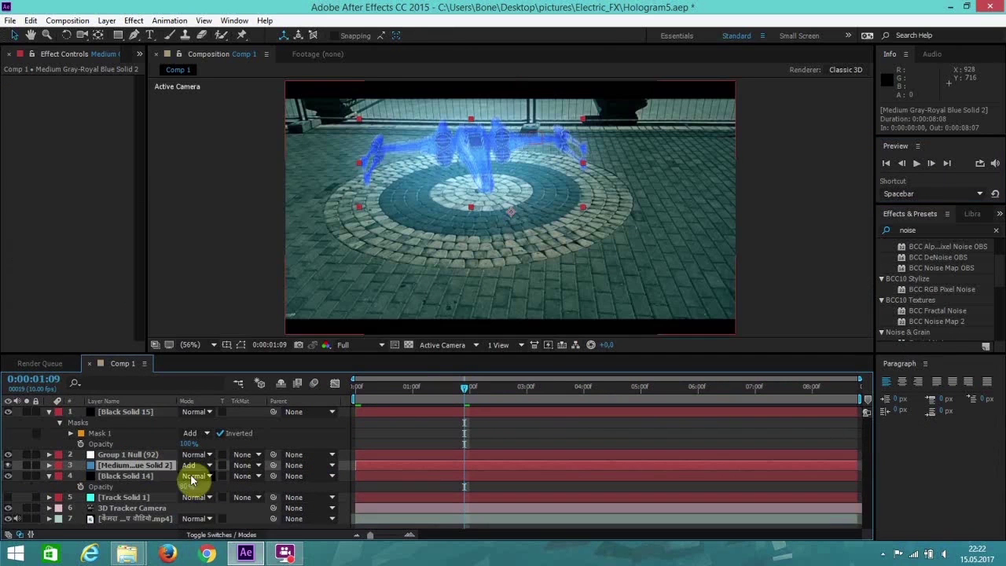
pyautogui.press('t')
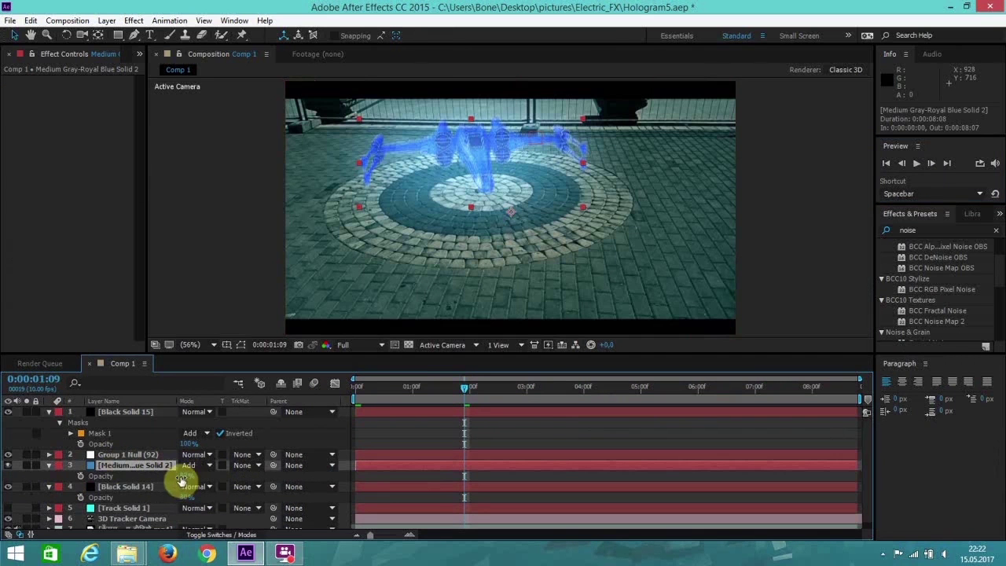
pyautogui.moveTo(185, 476); pyautogui.dragTo(193, 477)
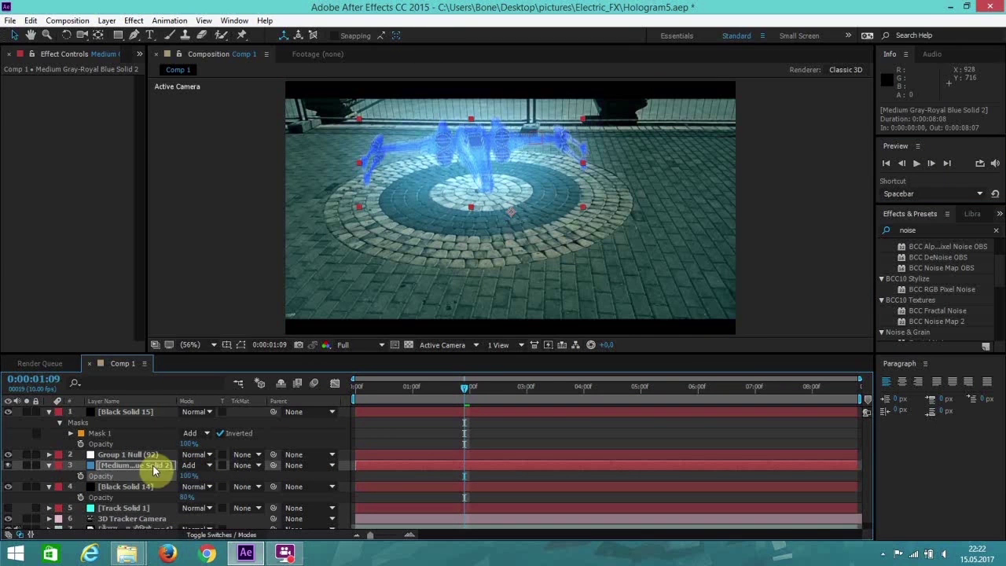
pyautogui.press('f')
pyautogui.moveTo(198, 491)
pyautogui.mouseDown()
pyautogui.moveTo(207, 492)
pyautogui.moveTo(192, 487)
pyautogui.mouseUp()
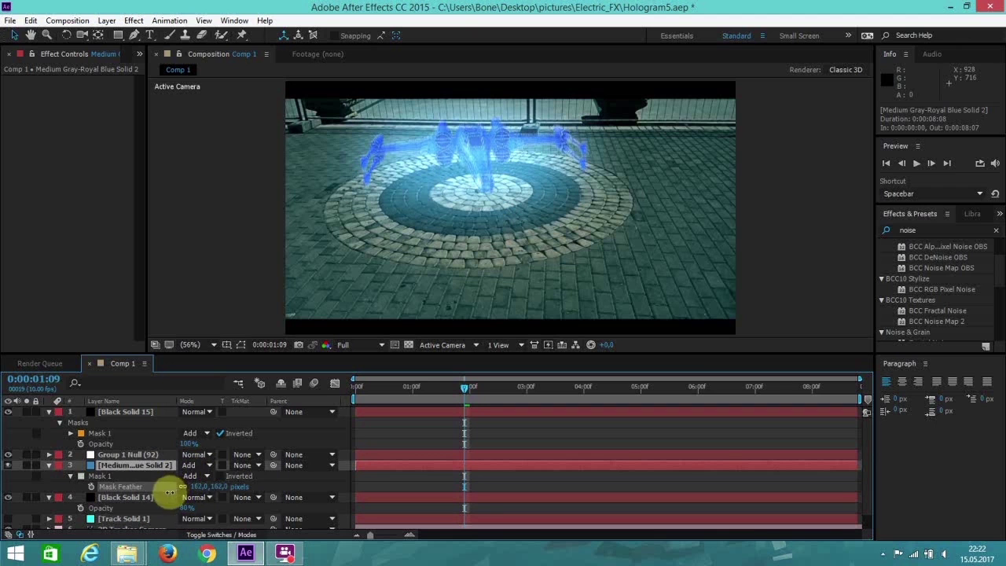
# Play the composition from the beginning to check the stronger glow, stop playback, and return to the first frame
pyautogui.moveTo(658, 353); pyautogui.dragTo(658, 356)
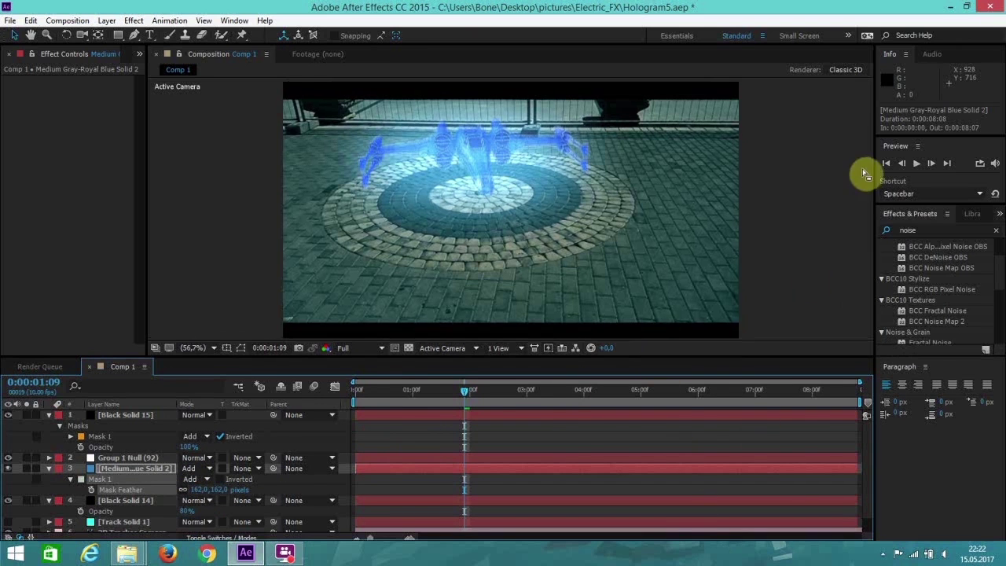
pyautogui.click(886, 166)
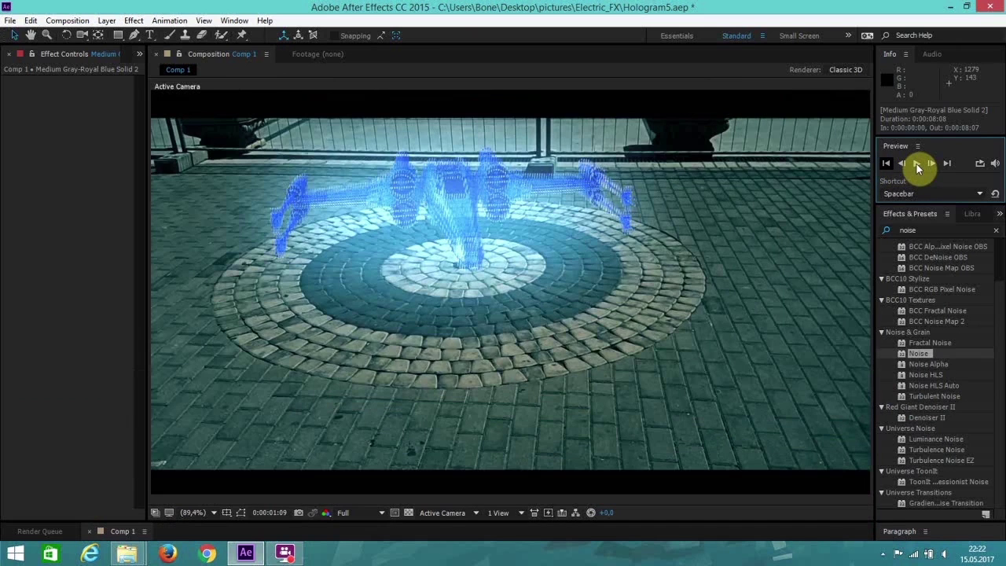
pyautogui.click(916, 164)
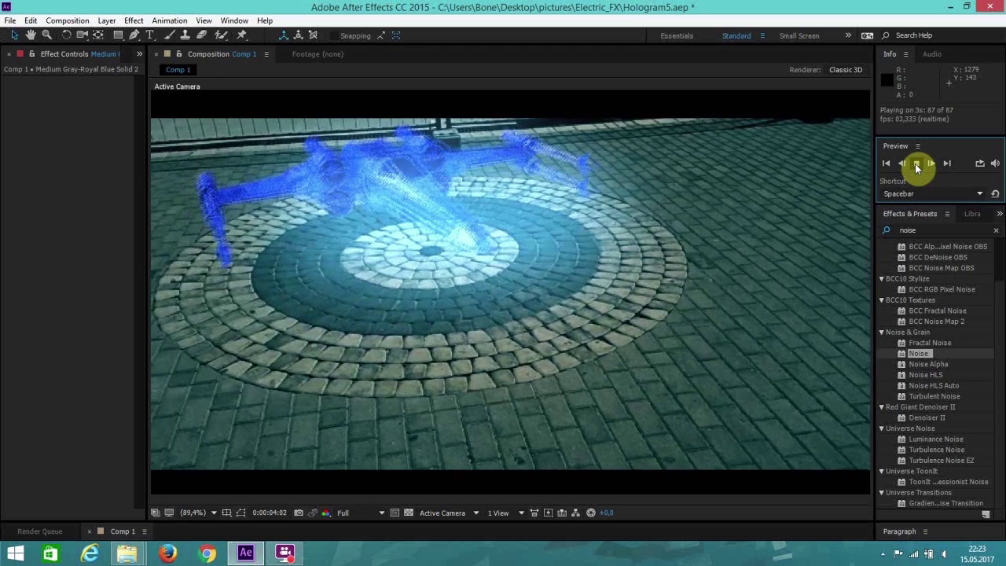
pyautogui.click(916, 166)
pyautogui.click(891, 164)
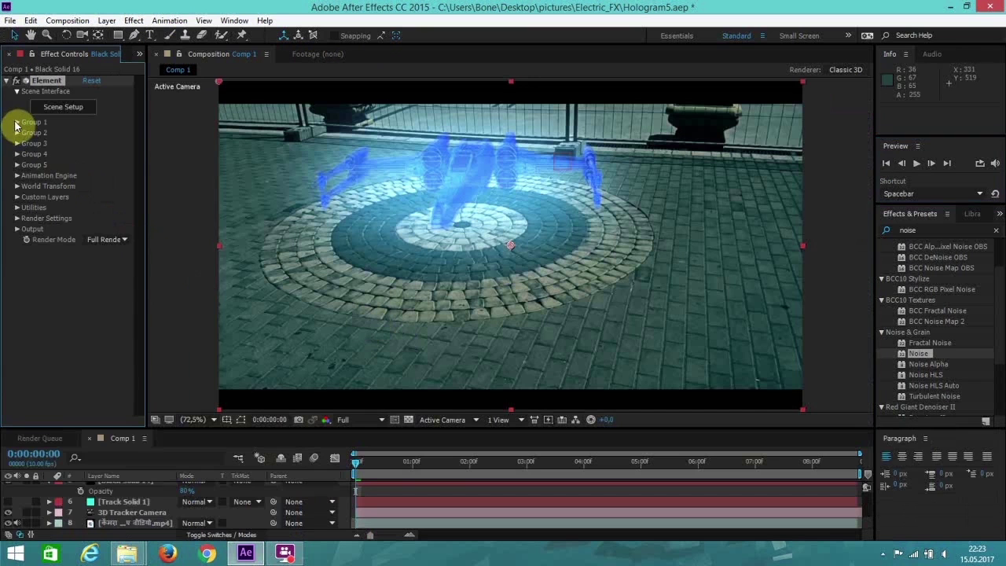
# Set Group 1's replicator shape to Plane in the new solid's Element effect and open its scene setup
pyautogui.click(16, 123)
pyautogui.click(101, 165)
pyautogui.click(114, 206)
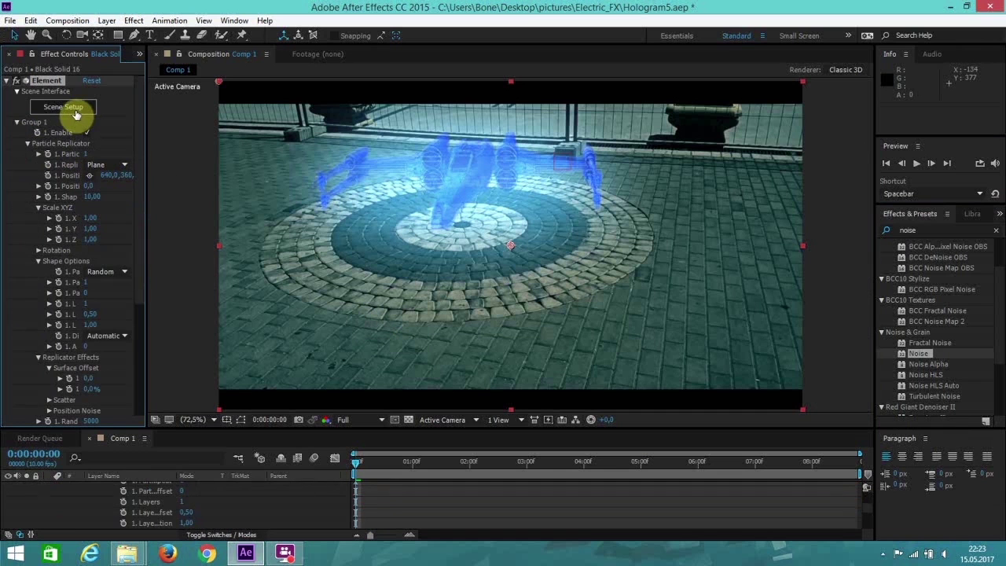
pyautogui.click(77, 115)
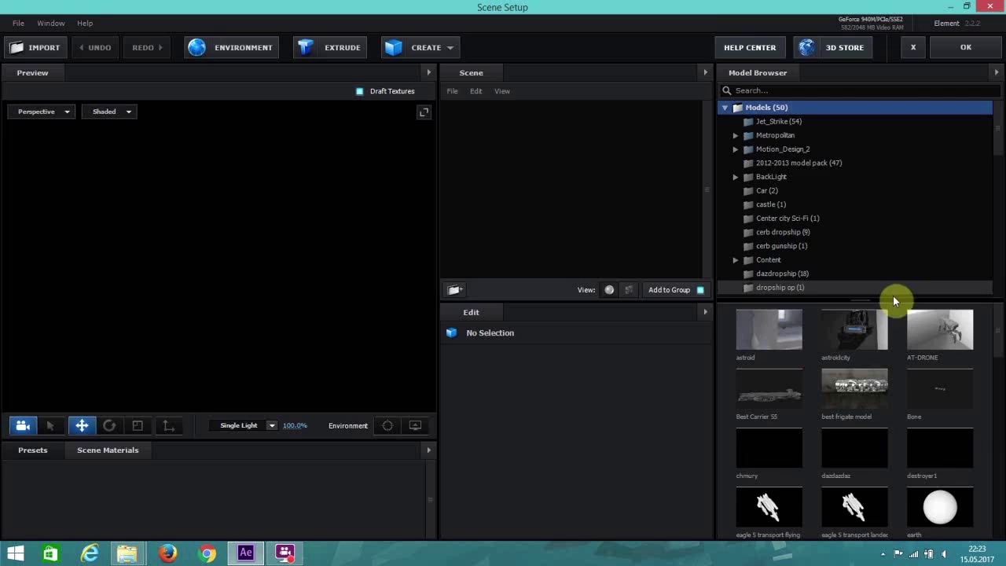
# Browse the Components and Mech folders of the Motion_Design_2 model pack for a suitable hologram projector model
pyautogui.doubleClick(797, 148)
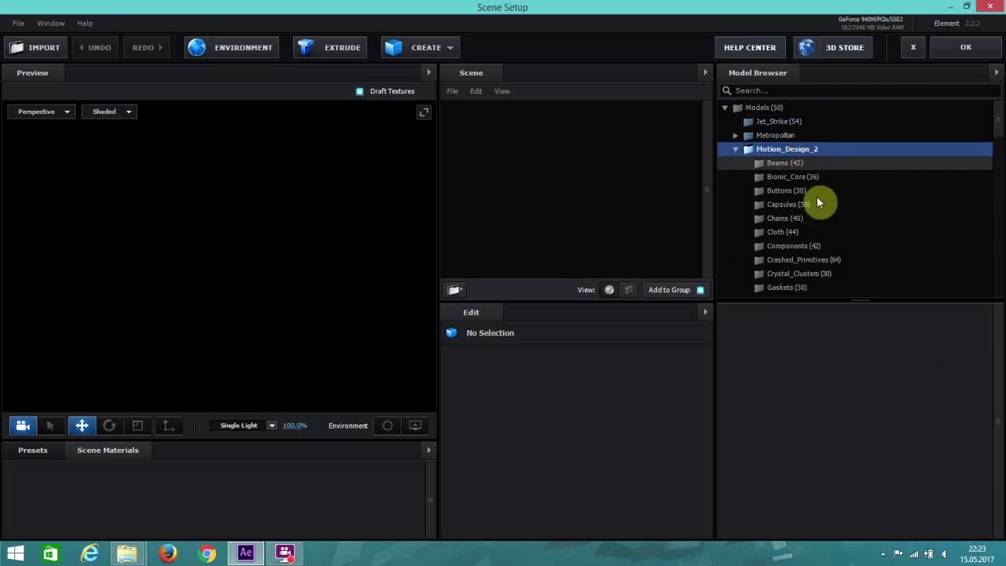
pyautogui.click(822, 249)
pyautogui.scroll(-3, 797, 243)
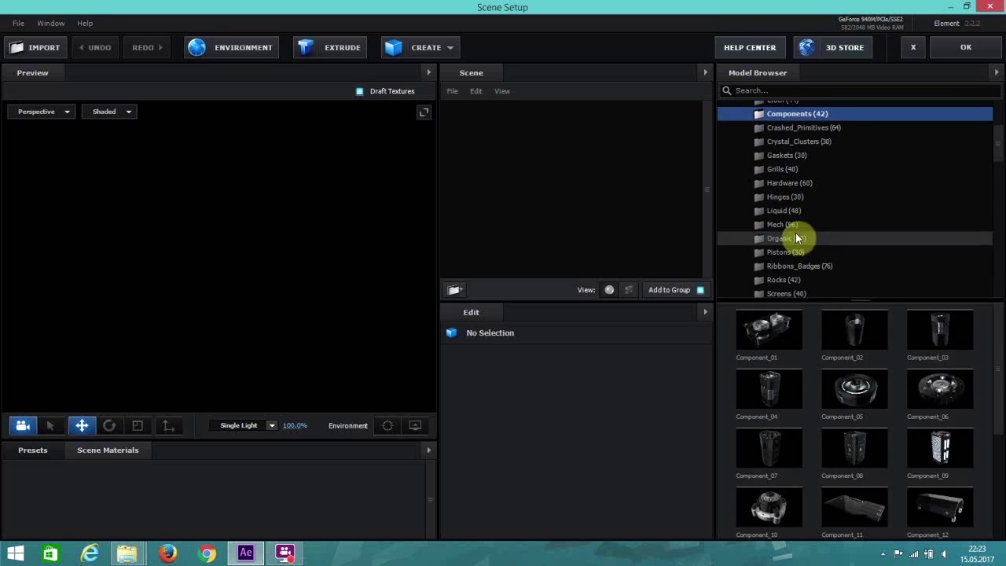
pyautogui.click(793, 222)
pyautogui.scroll(-3, 823, 418)
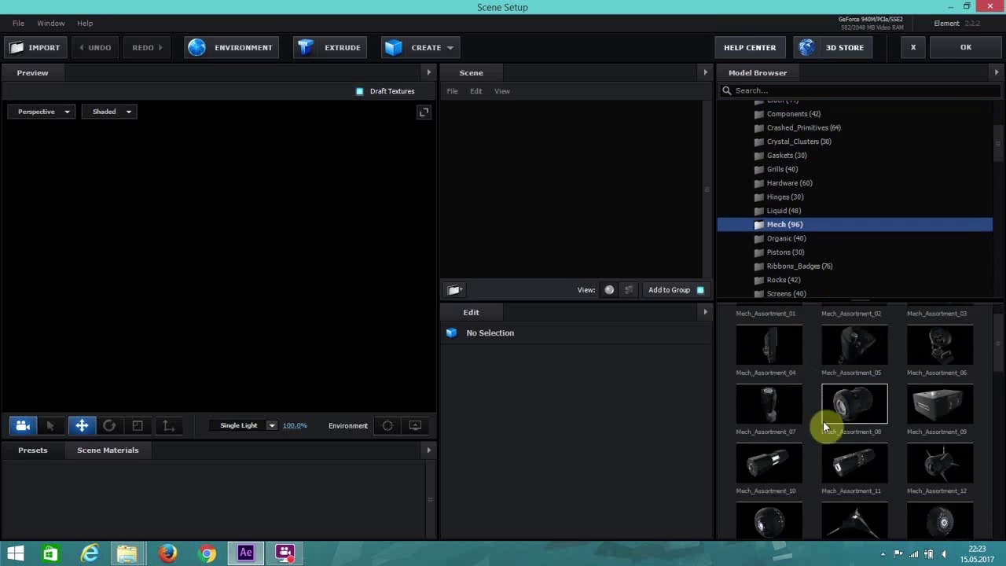
pyautogui.scroll(-2, 822, 423)
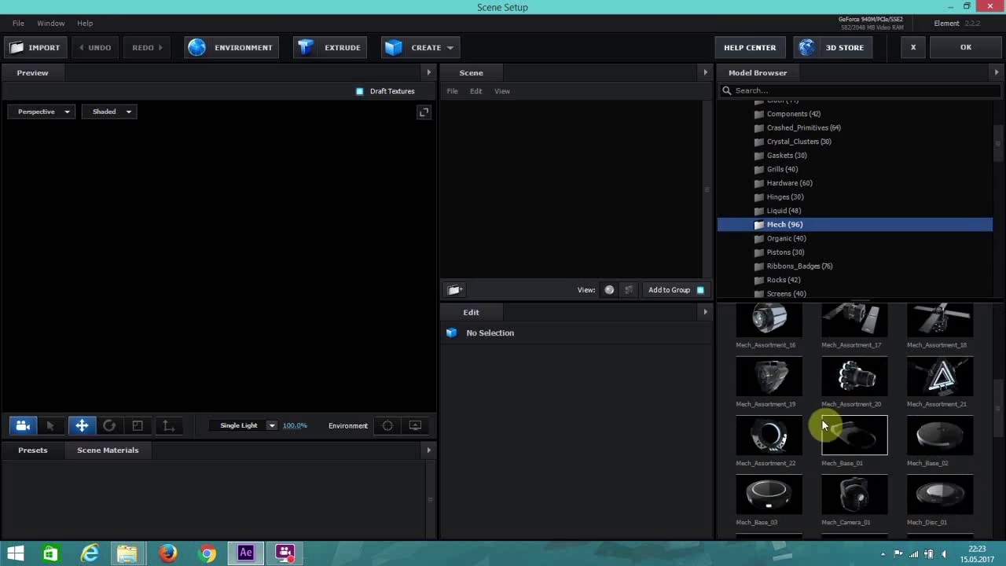
pyautogui.scroll(-2, 836, 394)
pyautogui.scroll(-3, 837, 395)
pyautogui.scroll(-3, 809, 230)
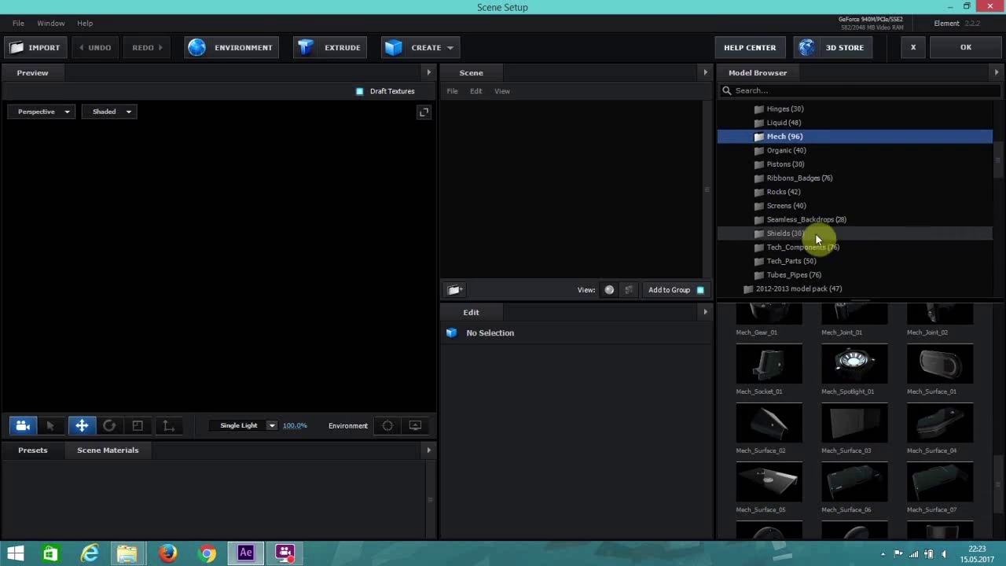
# Add the Tech_Reactor_01 model from the Tech_Components folder to the scene and accept the scene setup
pyautogui.click(809, 248)
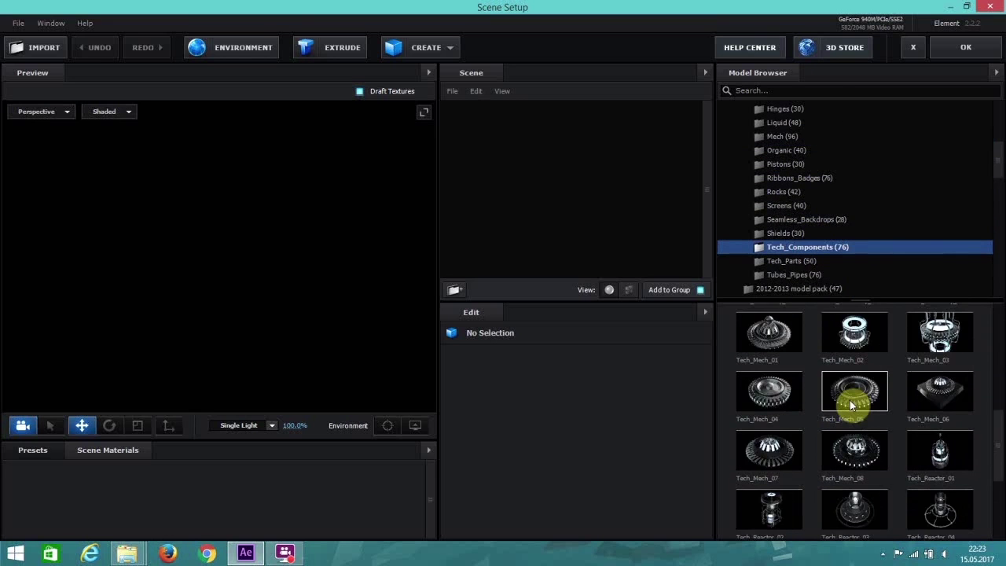
pyautogui.scroll(-3, 850, 400)
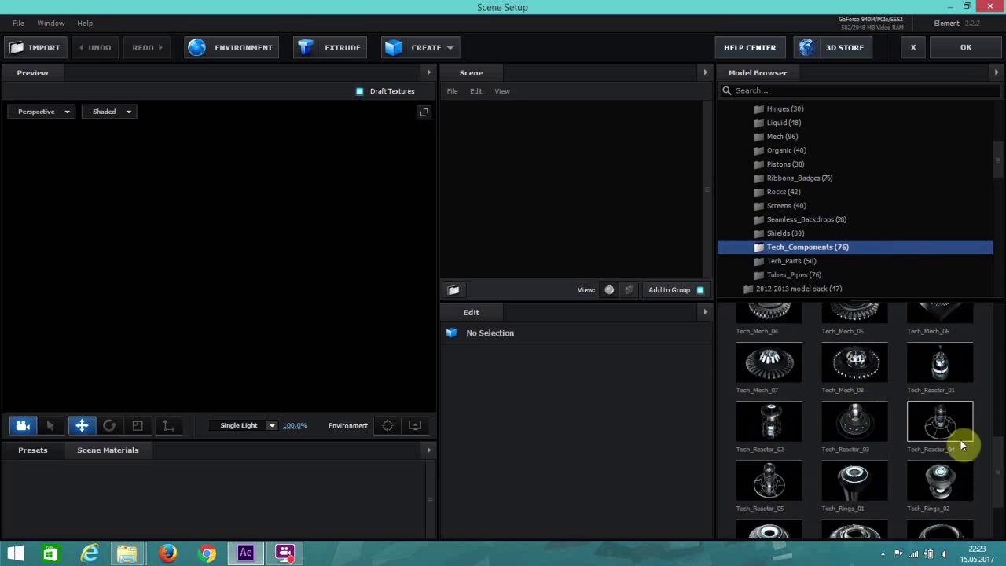
pyautogui.click(943, 374)
pyautogui.click(962, 49)
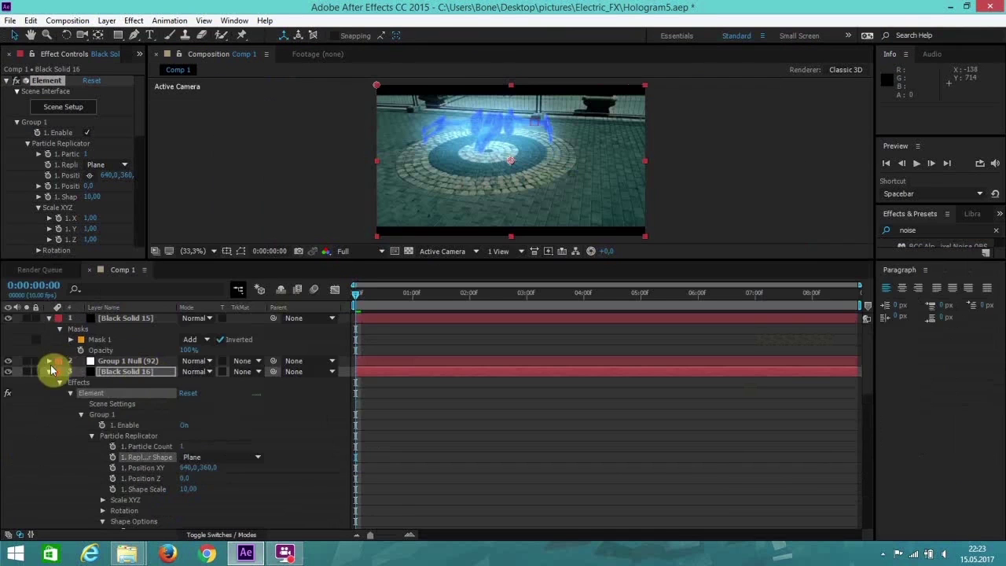
# Move Black Solid 16 directly below Black Solid 14 in the layer stack and create a null for its Element Group 1
pyautogui.click(50, 372)
pyautogui.moveTo(102, 371); pyautogui.dragTo(101, 424)
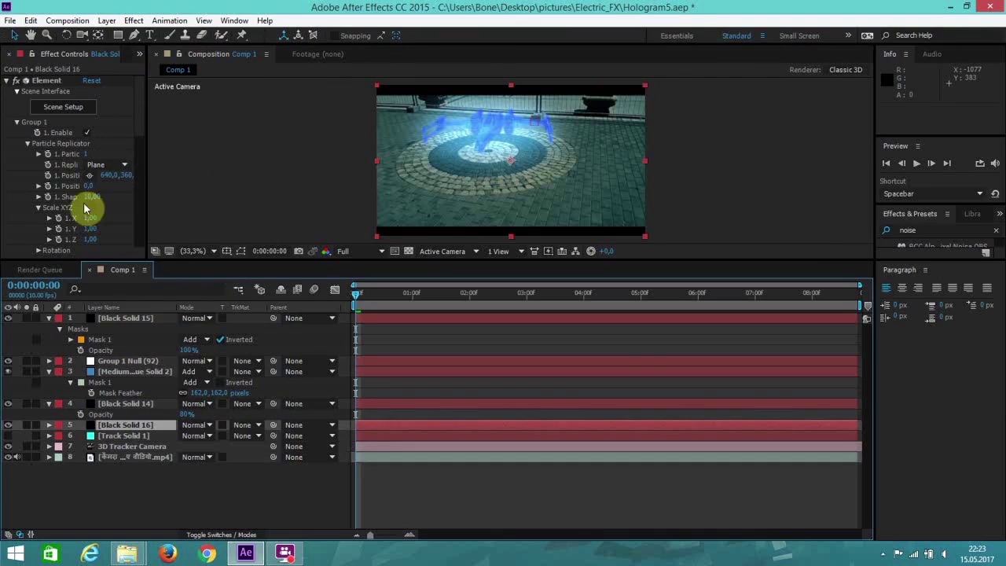
pyautogui.scroll(-6, 135, 124)
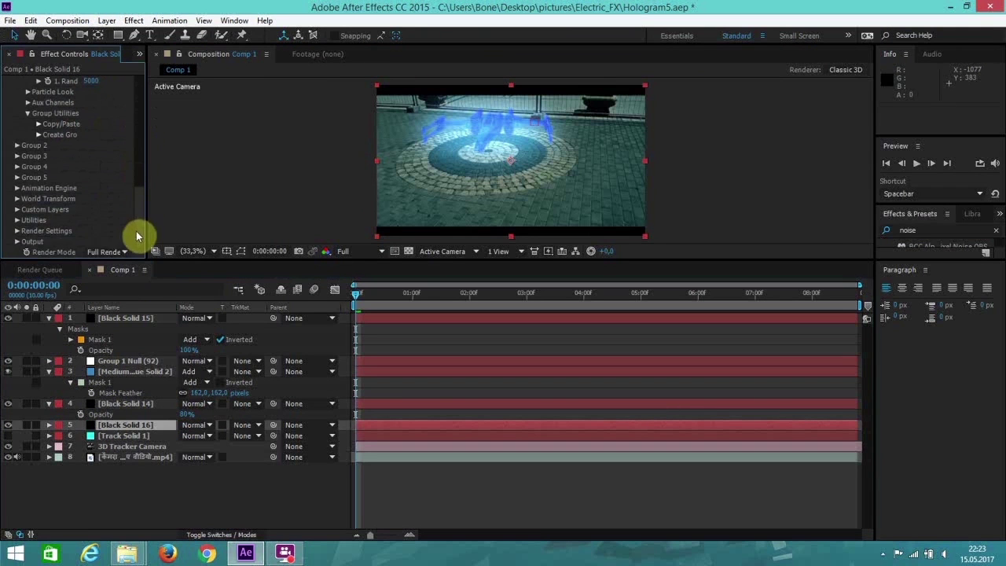
pyautogui.click(40, 134)
pyautogui.click(68, 149)
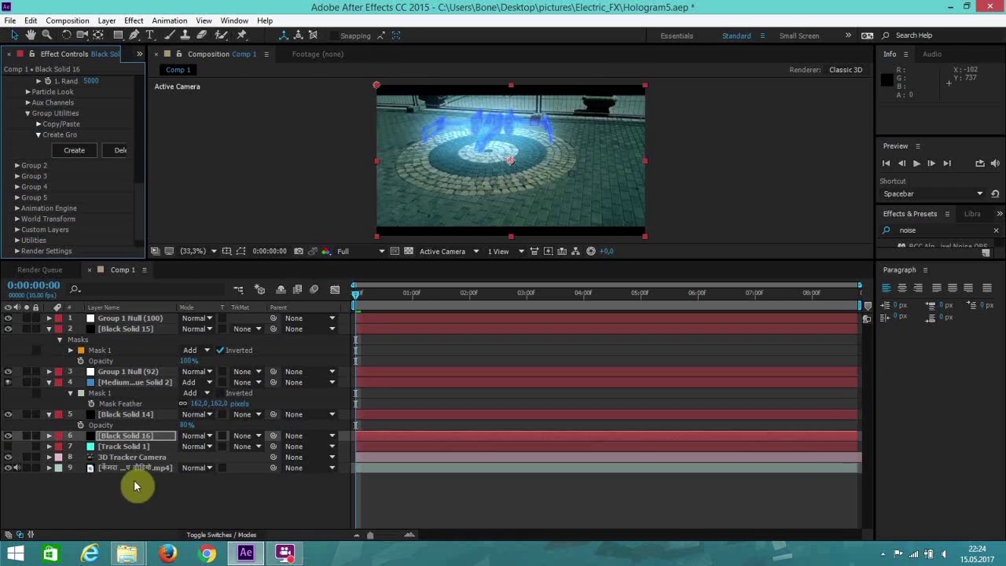
# Copy Track Solid 1's position and paste it onto the Group 1 Null (100) layer
pyautogui.scroll(3, 565, 171)
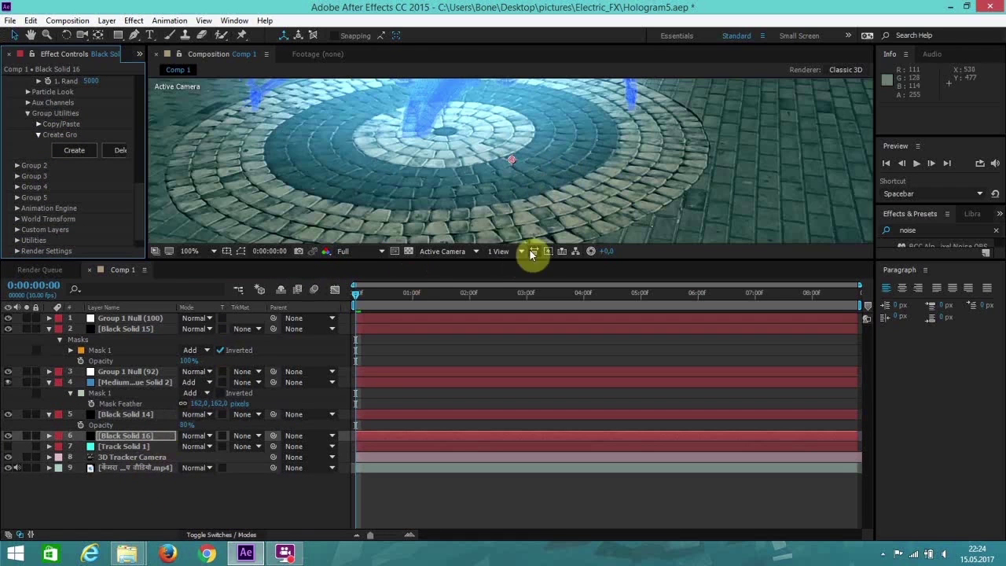
pyautogui.click(148, 319)
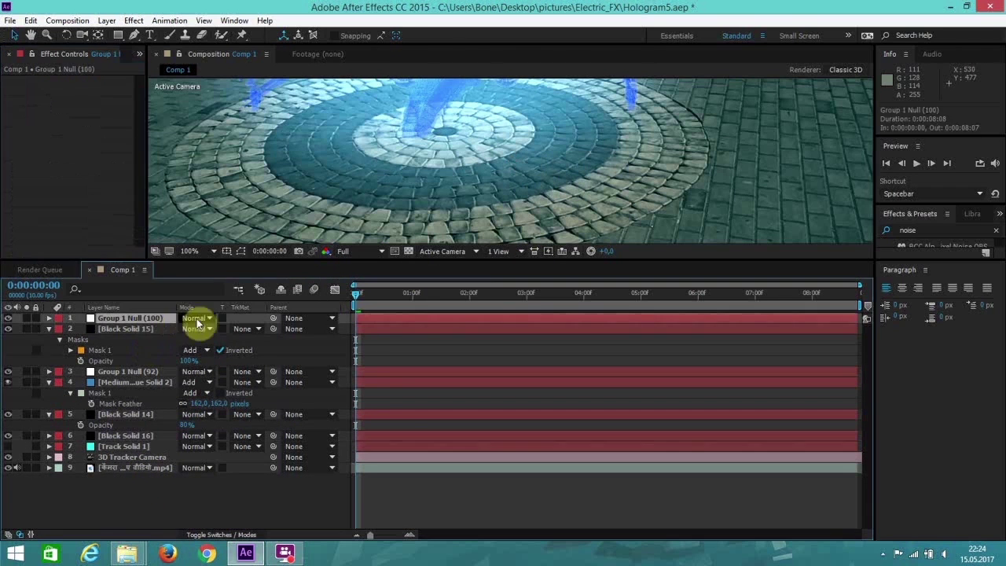
pyautogui.moveTo(480, 260); pyautogui.dragTo(480, 307)
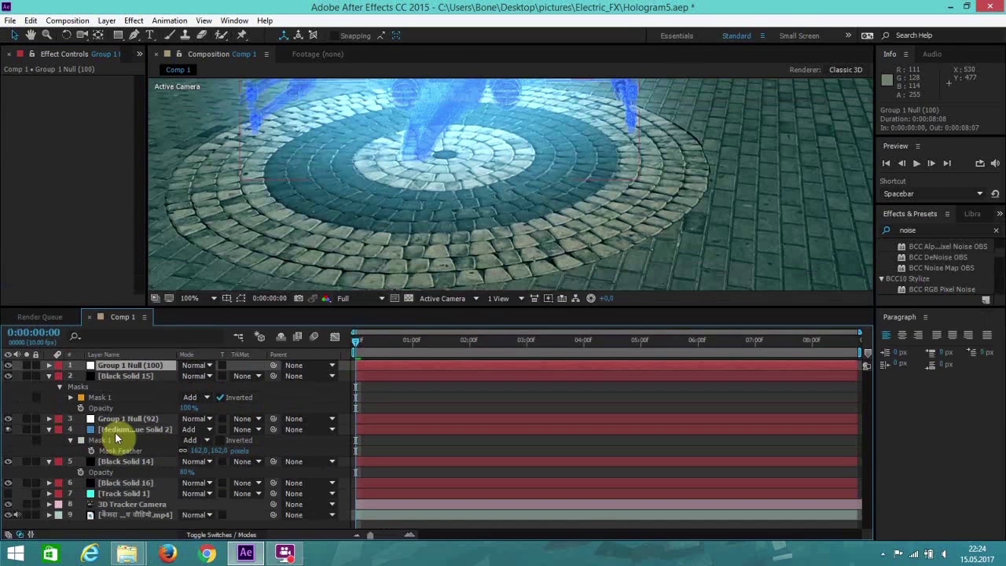
pyautogui.click(126, 495)
pyautogui.press('p')
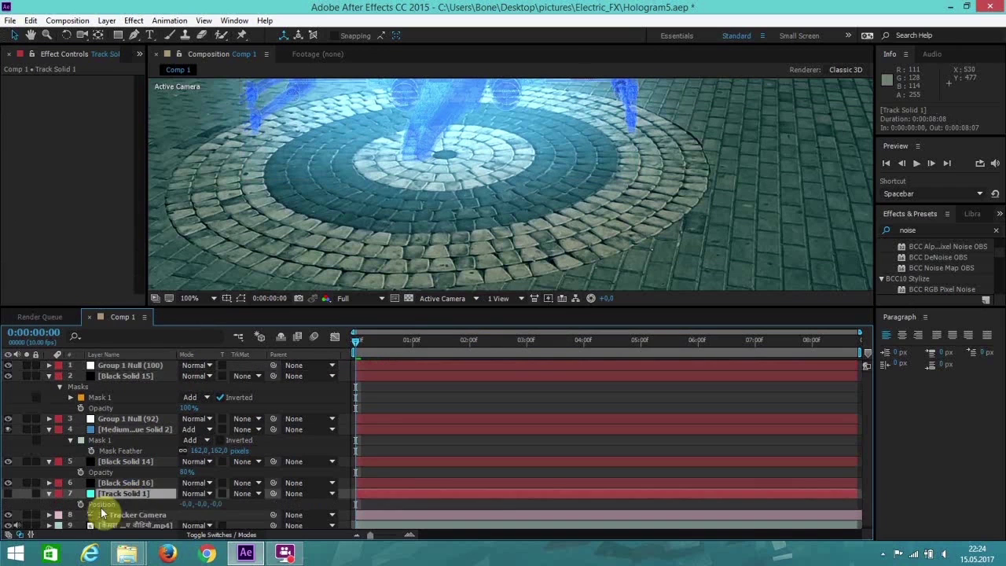
pyautogui.click(37, 21)
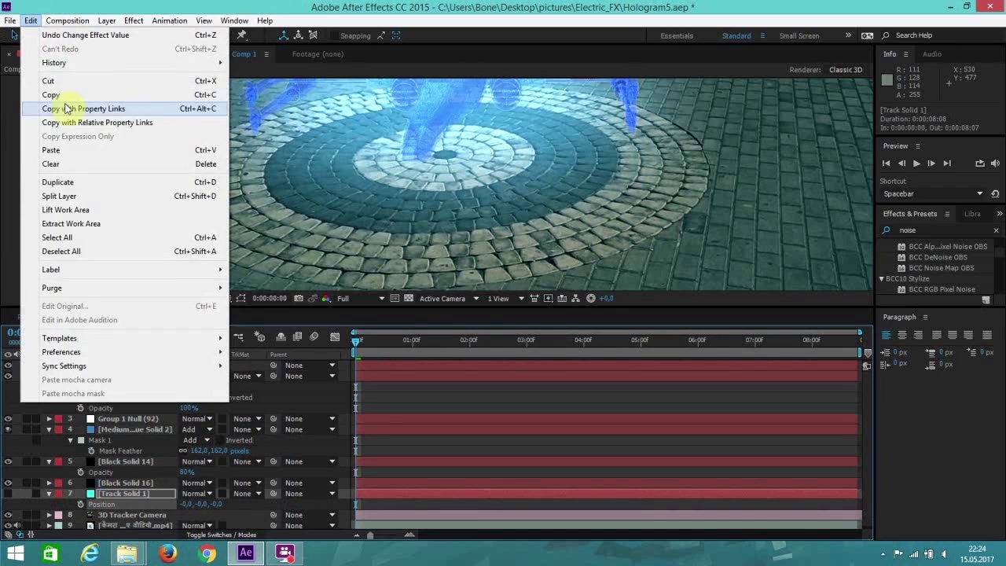
pyautogui.click(65, 94)
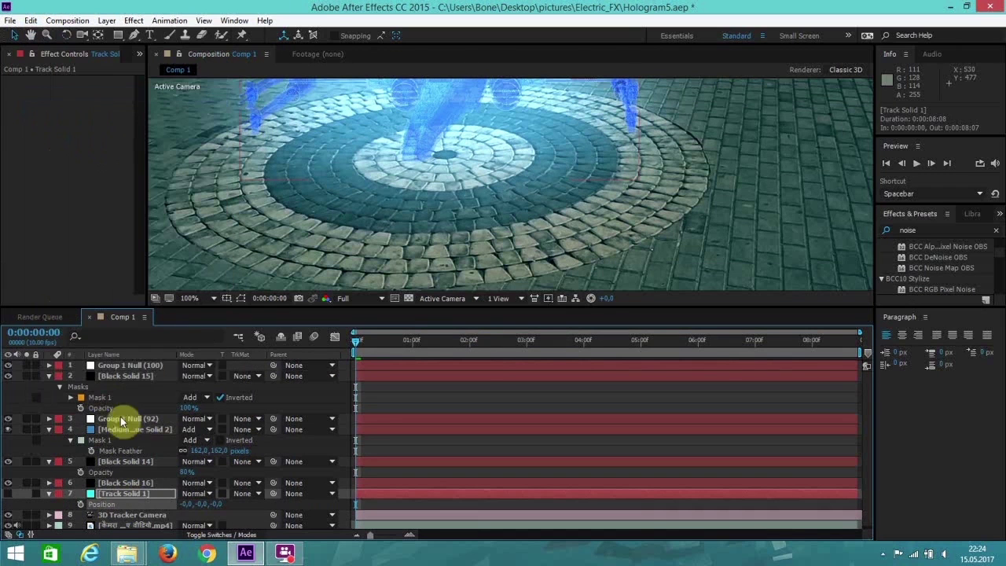
pyautogui.click(135, 365)
pyautogui.press('p')
pyautogui.click(31, 22)
pyautogui.click(51, 150)
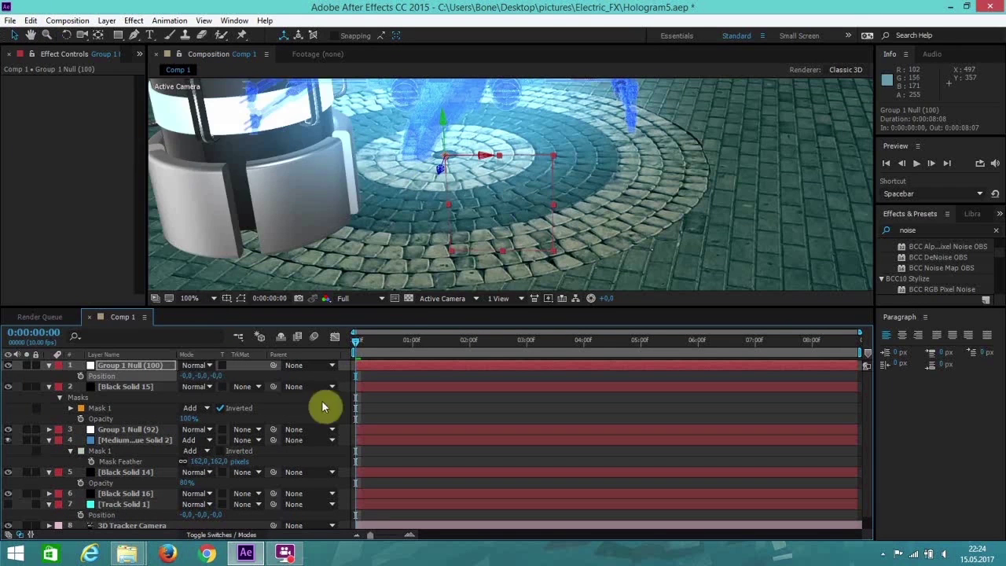
# Scale Group 1 Null (100) down uniformly to 31%
pyautogui.scroll(-1, 432, 193)
pyautogui.press('s')
pyautogui.moveTo(195, 378); pyautogui.dragTo(154, 382)
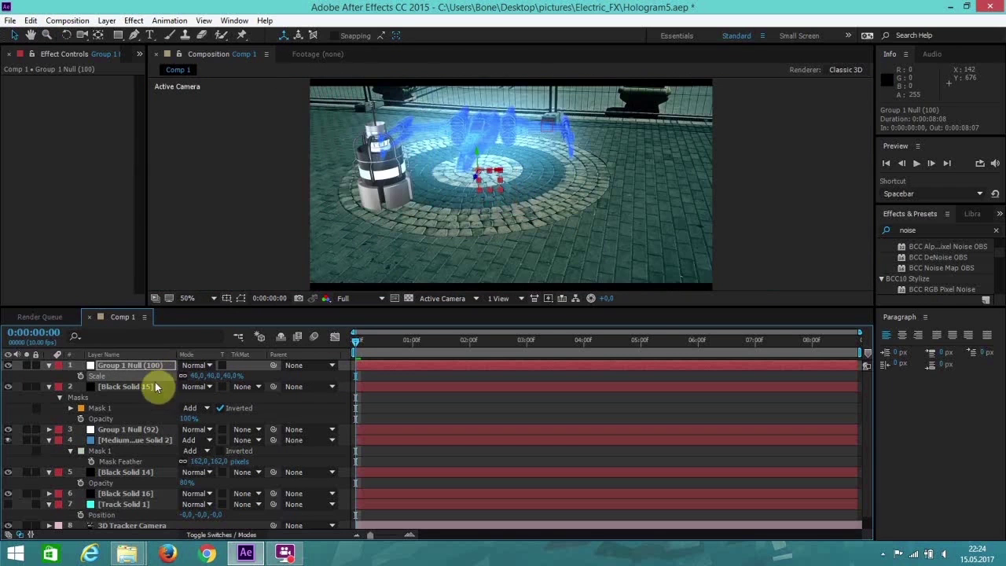
# Move Group 1 Null (100) to about 93, 0, 123.4 and toggle Black Solid 14's visibility to check the reactor's placement
pyautogui.scroll(2, 475, 185)
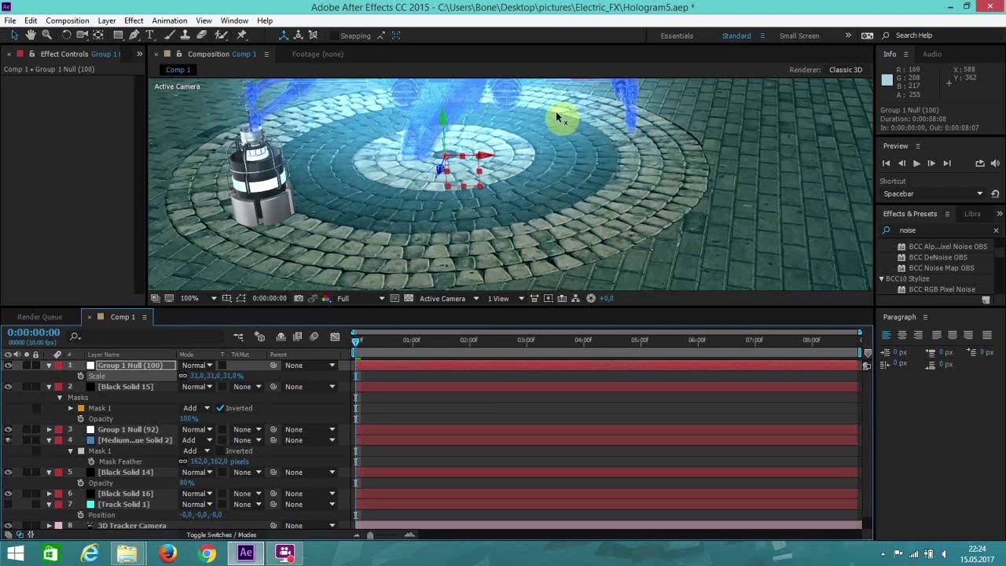
pyautogui.moveTo(444, 167); pyautogui.dragTo(546, 128)
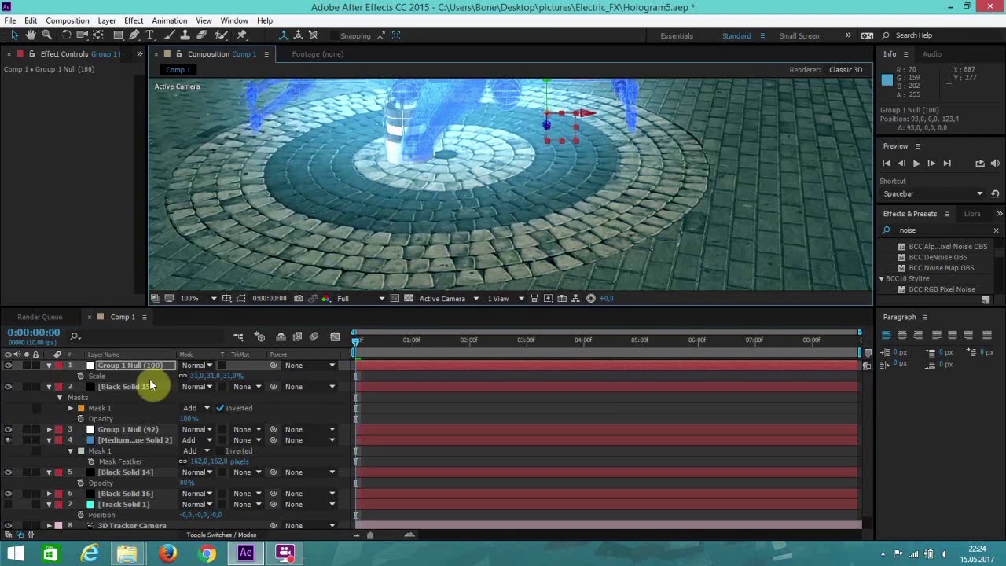
pyautogui.click(10, 474)
pyautogui.click(10, 474)
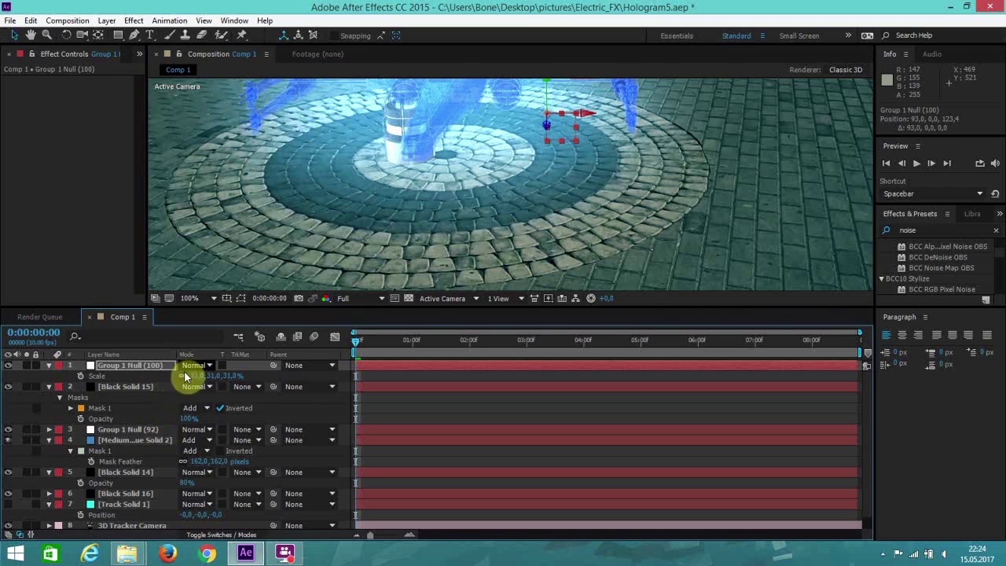
# Scale Group 1 Null (100) to 24% and move it to about 124, 12, 123.4 so the reactor sits near the circle's centre
pyautogui.moveTo(193, 376); pyautogui.dragTo(189, 379)
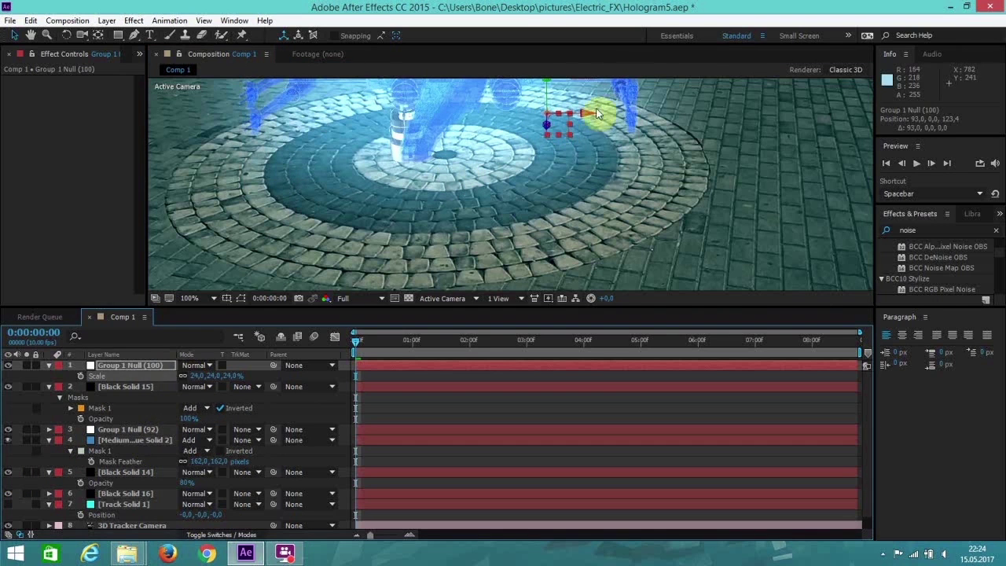
pyautogui.moveTo(590, 115); pyautogui.dragTo(615, 119)
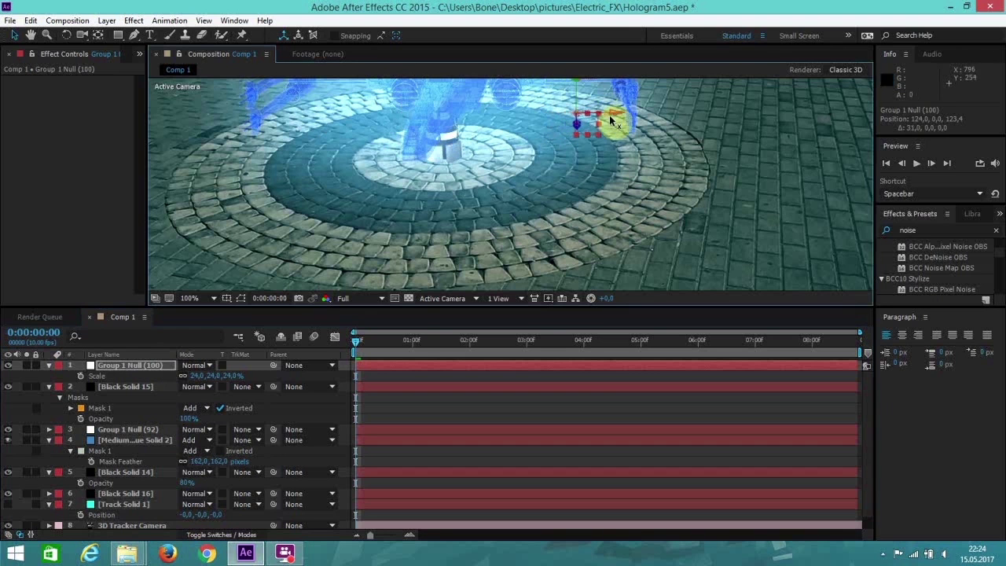
pyautogui.moveTo(576, 83); pyautogui.dragTo(579, 94)
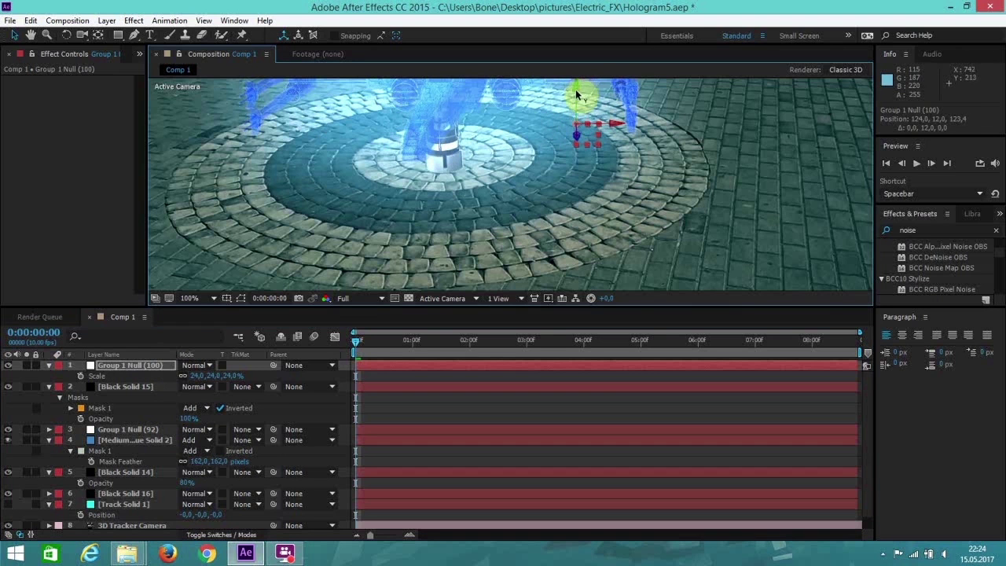
# Scale Group 1 Null (100) to 20% and push it back in depth to a Z position of about 156.8
pyautogui.moveTo(193, 376); pyautogui.dragTo(198, 378)
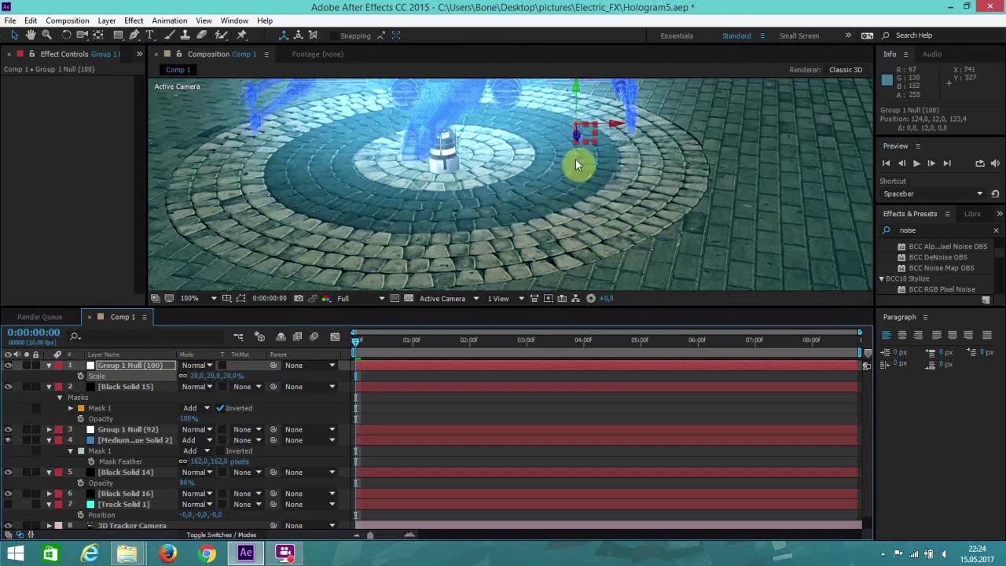
pyautogui.moveTo(576, 140); pyautogui.dragTo(622, 160)
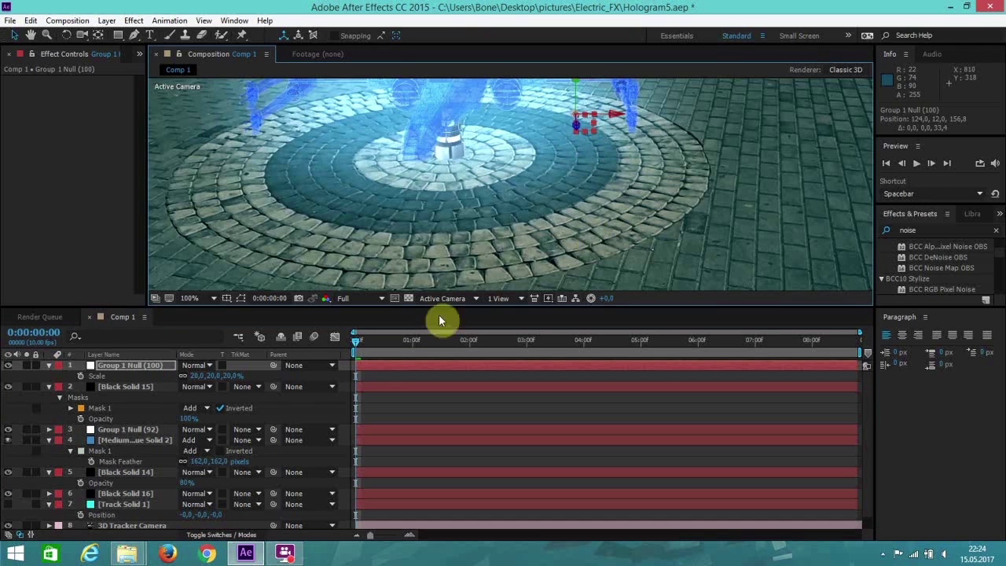
# Set the X Rotation of the spaceship's Group 1 Null (92) to -5°
pyautogui.click(126, 429)
pyautogui.press('r')
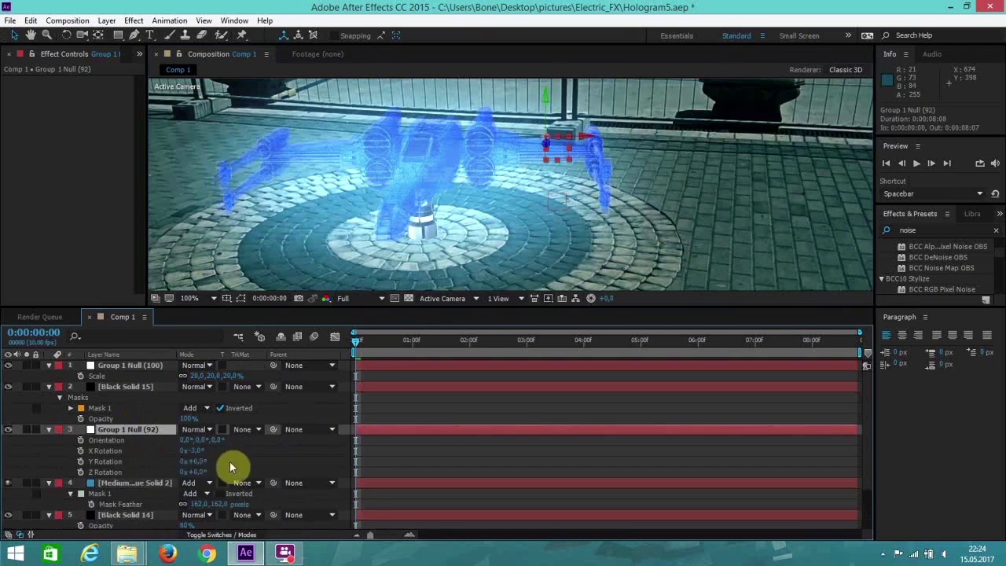
pyautogui.press('F2')
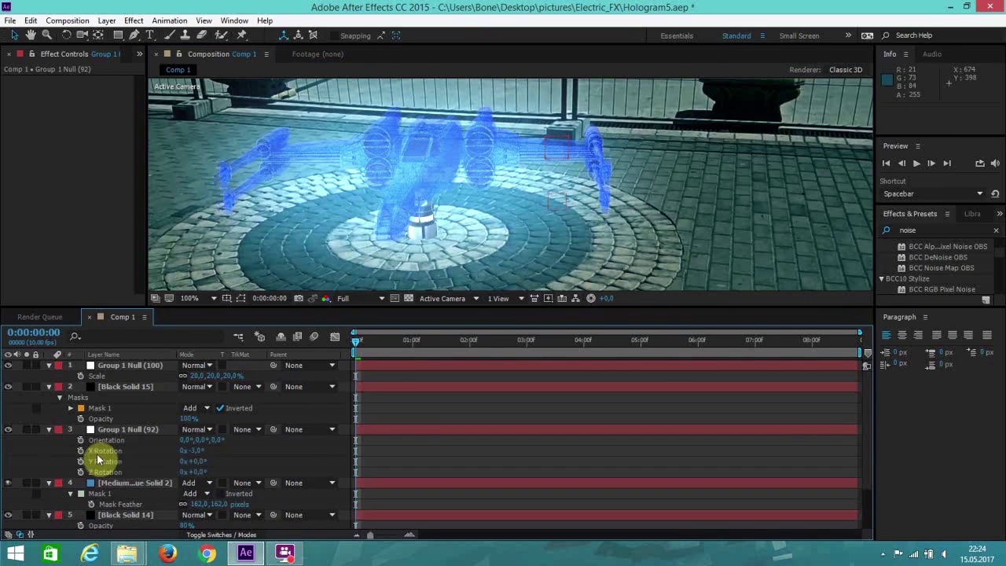
pyautogui.click(186, 451)
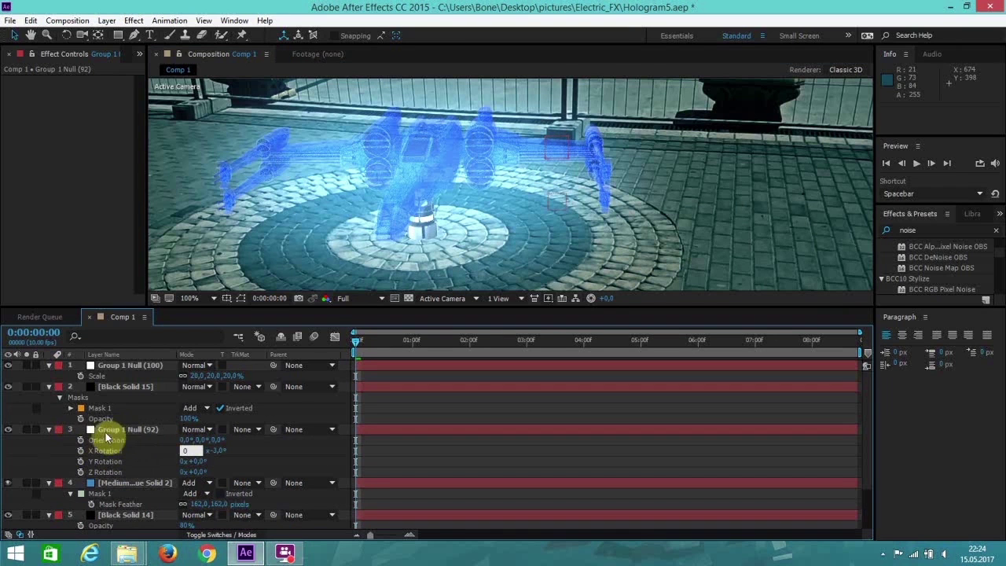
pyautogui.click(135, 452)
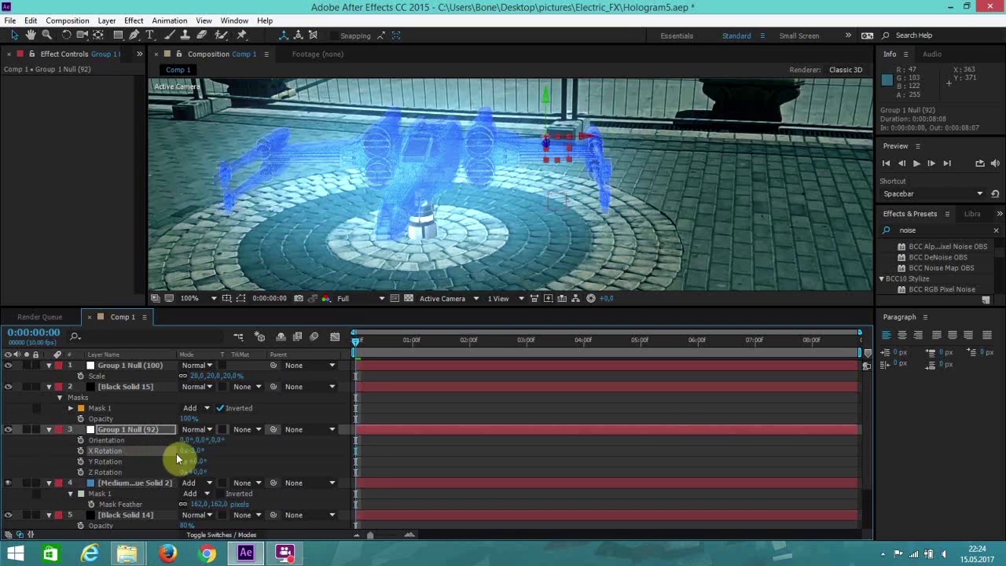
pyautogui.click(195, 450)
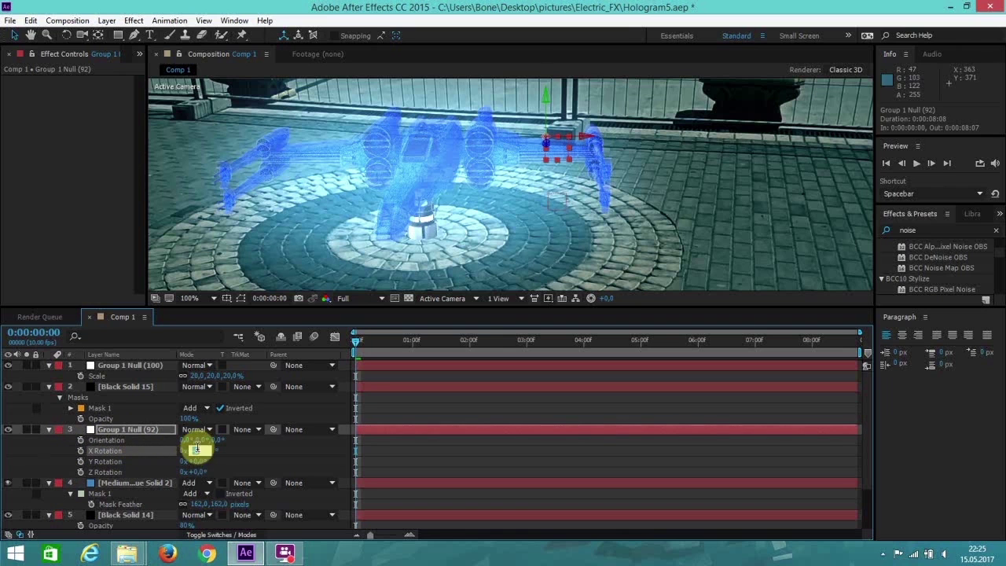
pyautogui.write('-5')
pyautogui.press('Return')
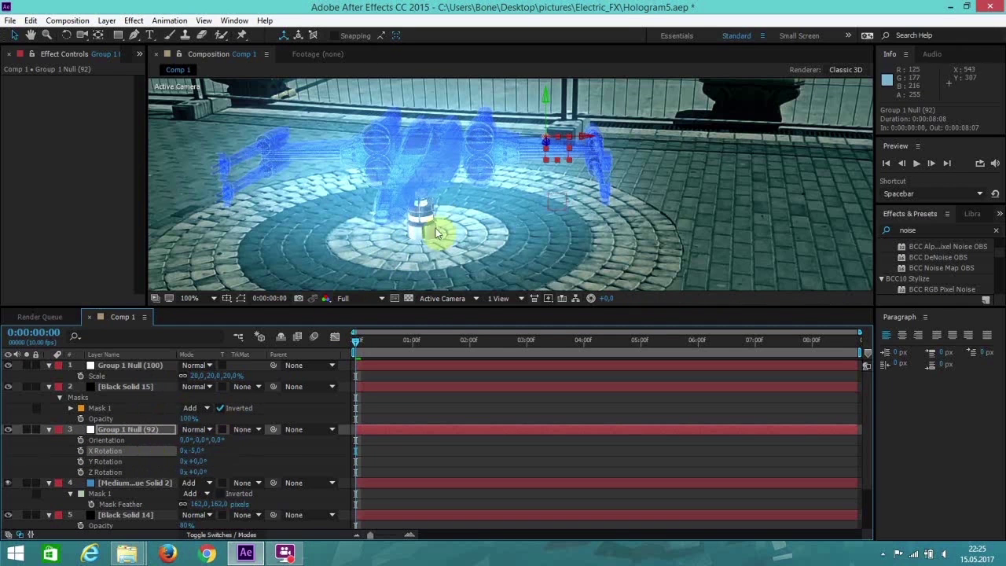
# Enable the Element glow in the render settings of Black Solid 16, the reactor layer, keeping Illumination as its source
pyautogui.click(128, 515)
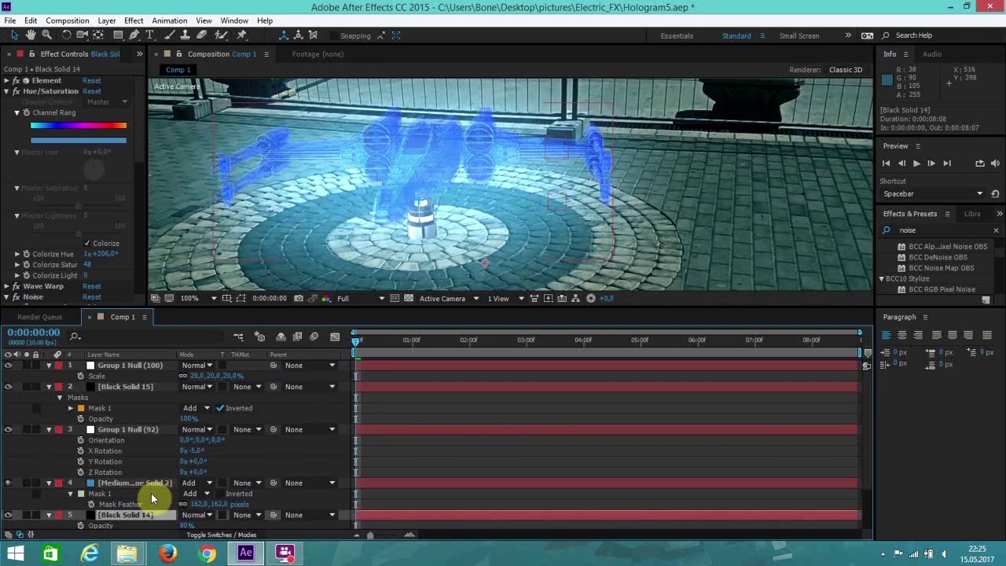
pyautogui.scroll(-2, 153, 497)
pyautogui.scroll(-1, 128, 471)
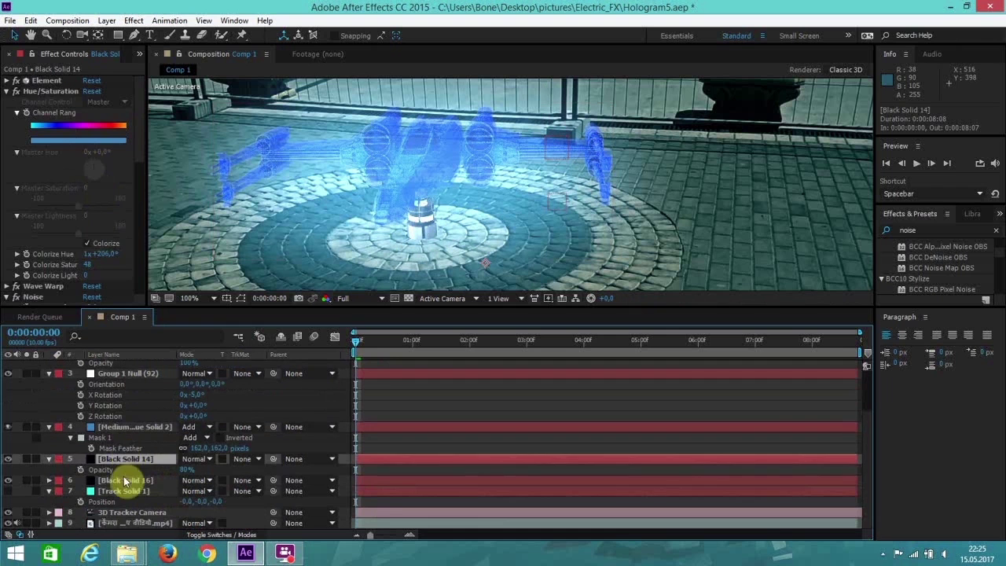
pyautogui.click(126, 480)
pyautogui.moveTo(136, 147); pyautogui.dragTo(137, 274)
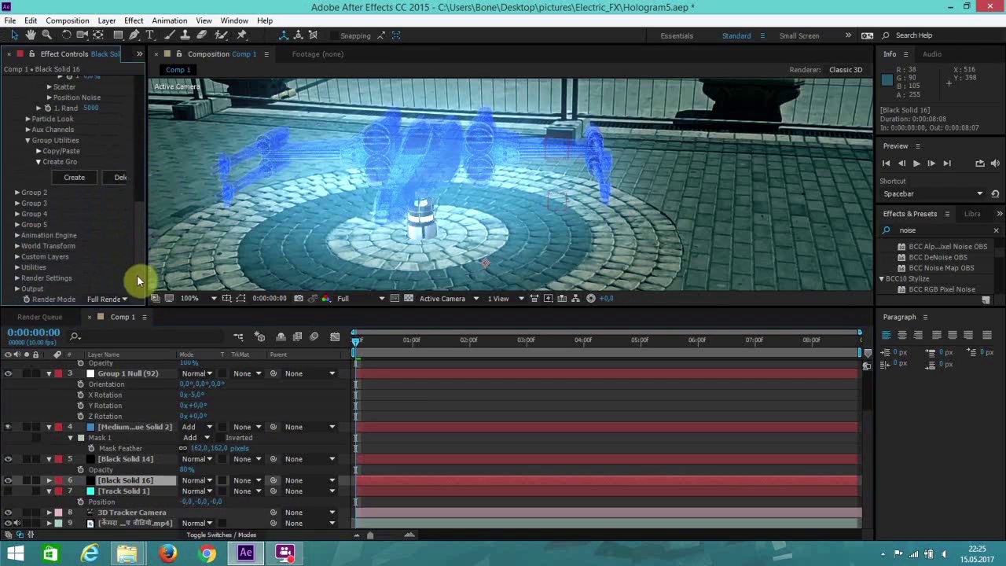
pyautogui.click(17, 278)
pyautogui.scroll(-5, 38, 264)
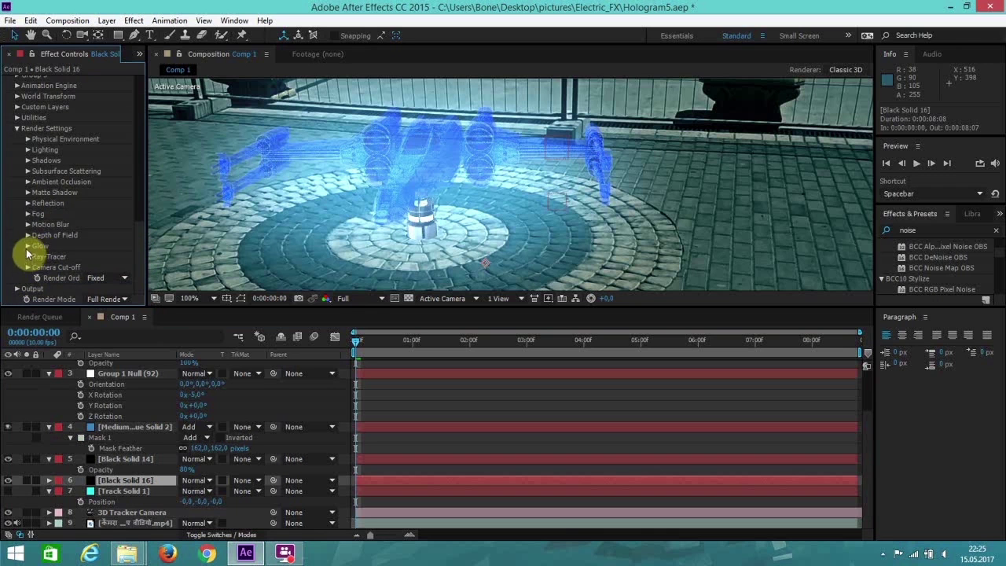
pyautogui.click(28, 246)
pyautogui.scroll(-5, 85, 180)
pyautogui.click(88, 149)
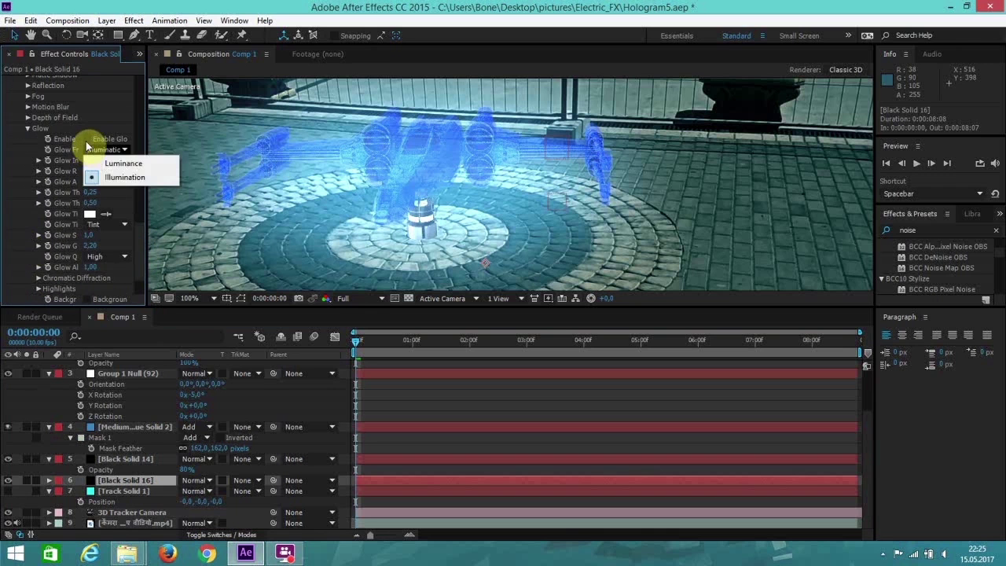
pyautogui.click(86, 140)
pyautogui.click(86, 140)
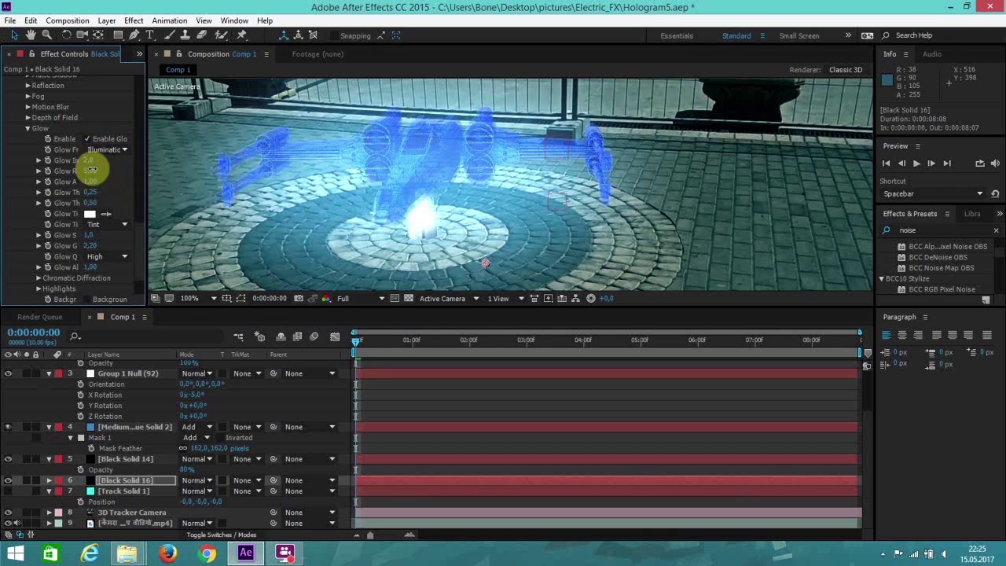
# Set the reactor's glow to intensity 4.3, radius 16.50, aspect 1.13 and threshold 1.37
pyautogui.moveTo(92, 169); pyautogui.dragTo(76, 170)
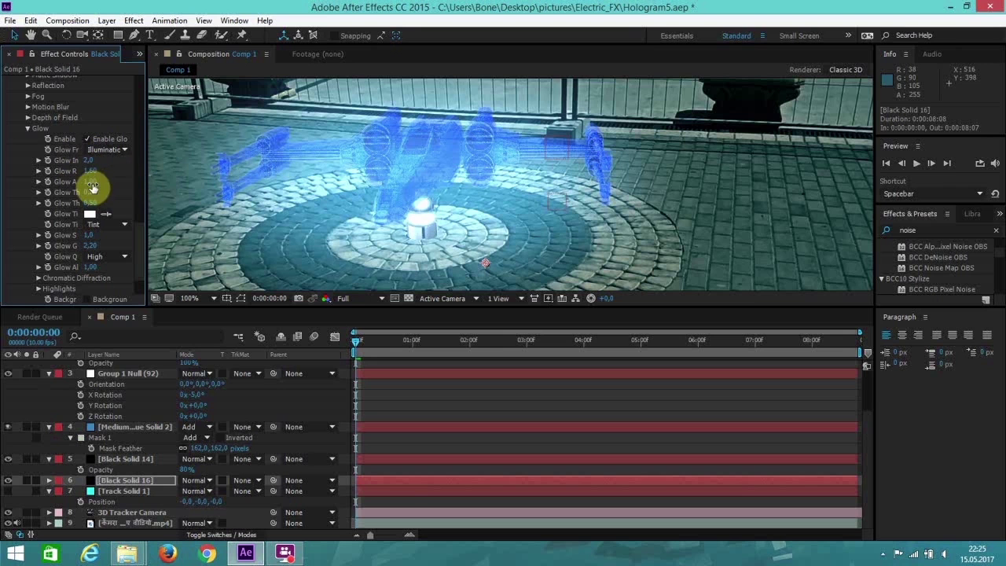
pyautogui.moveTo(102, 182); pyautogui.dragTo(159, 188)
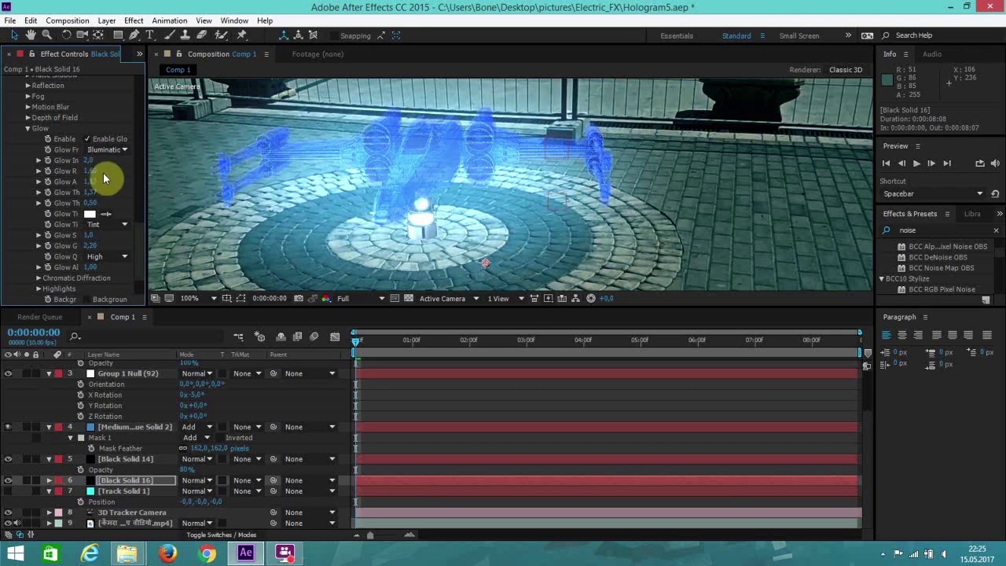
pyautogui.moveTo(93, 173); pyautogui.dragTo(205, 187)
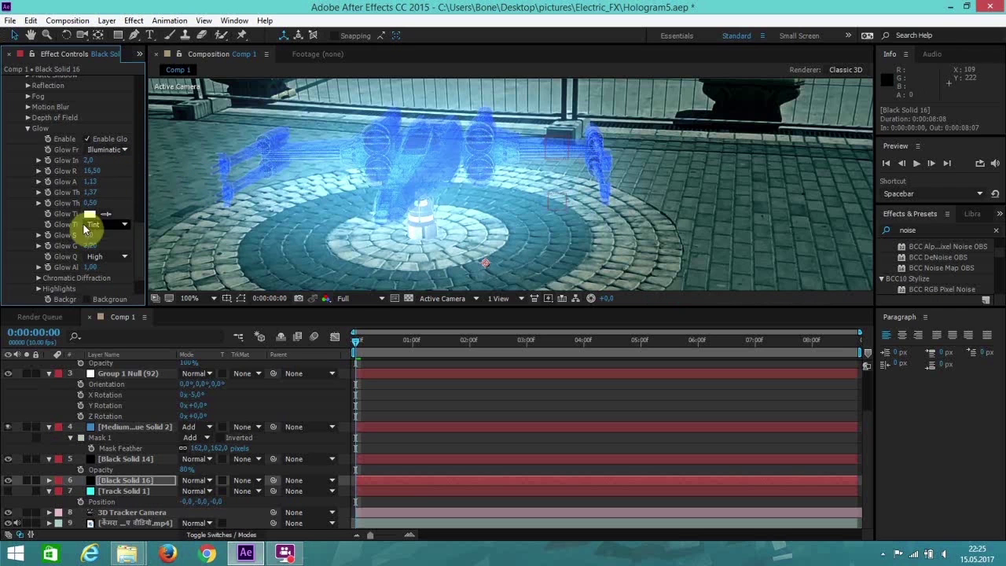
pyautogui.moveTo(90, 162); pyautogui.dragTo(112, 161)
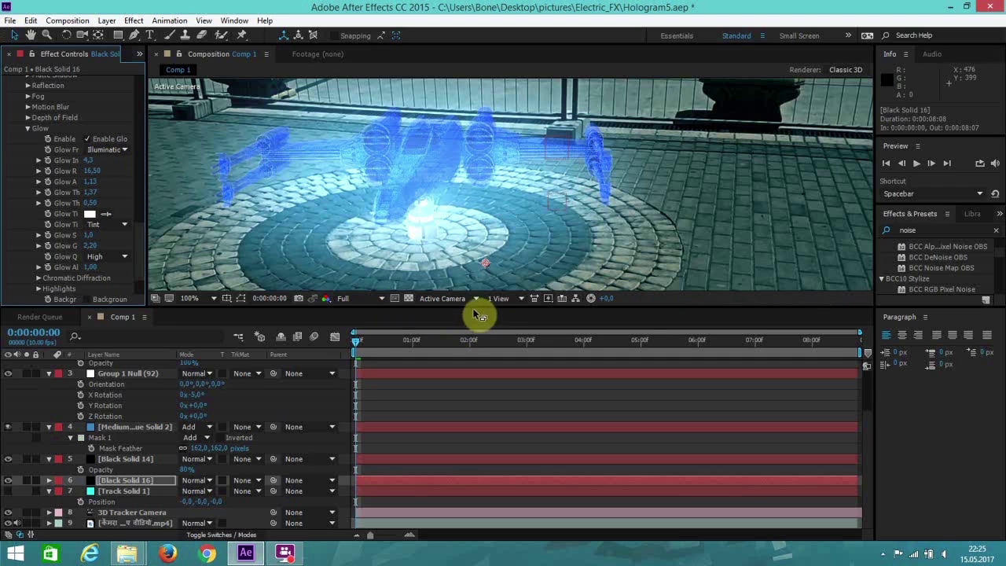
# Move Group 1 Null (100) down, back and sideways to a position of about 117, 24.9, 187.9
pyautogui.scroll(3, 151, 437)
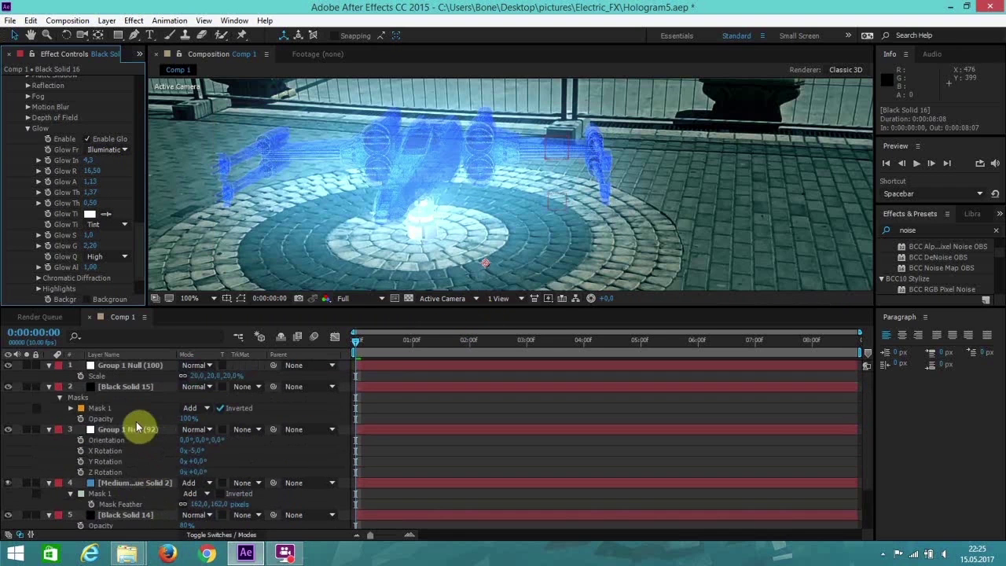
pyautogui.click(132, 365)
pyautogui.click(547, 162)
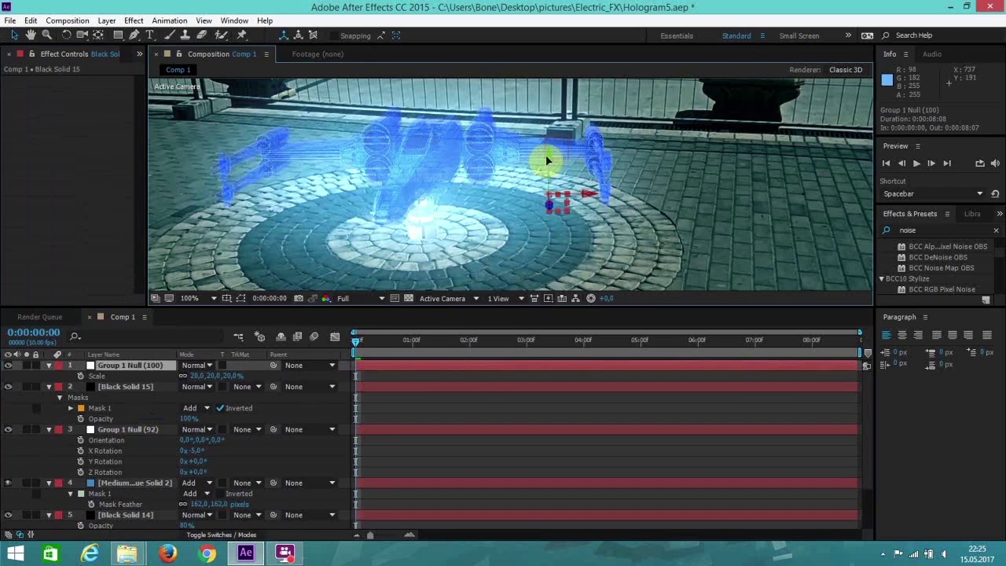
pyautogui.click(135, 366)
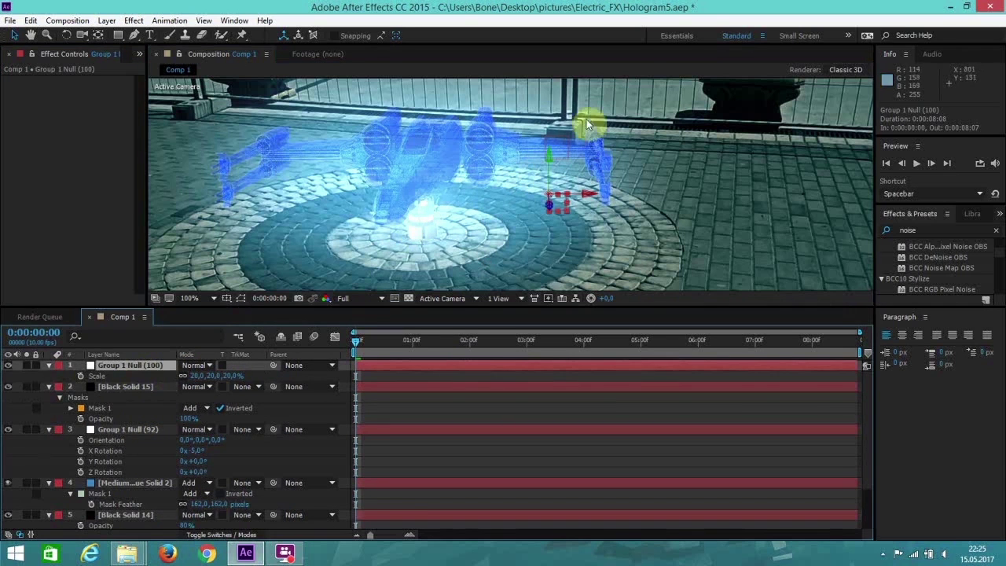
pyautogui.moveTo(550, 163); pyautogui.dragTo(553, 171)
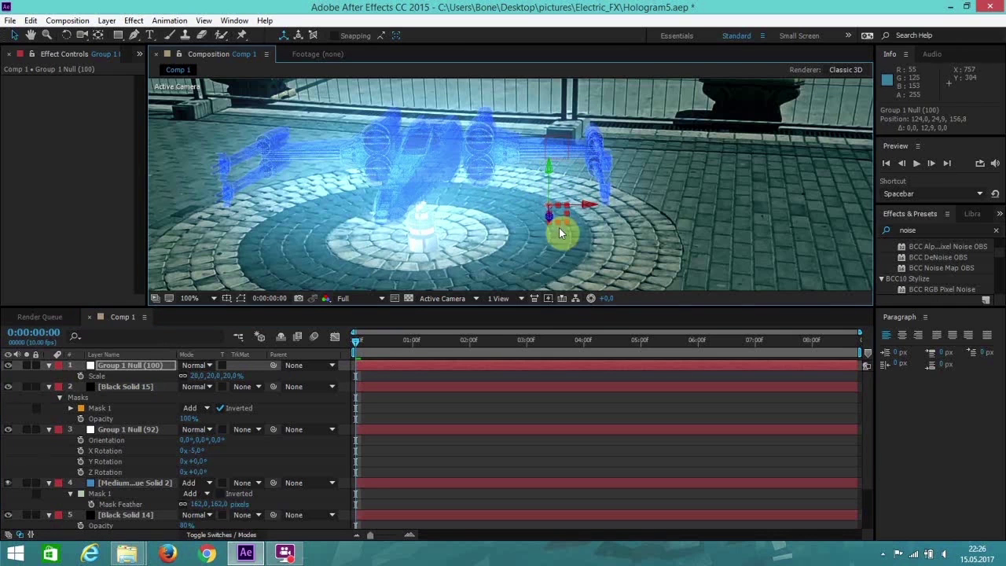
pyautogui.moveTo(550, 212); pyautogui.dragTo(551, 208)
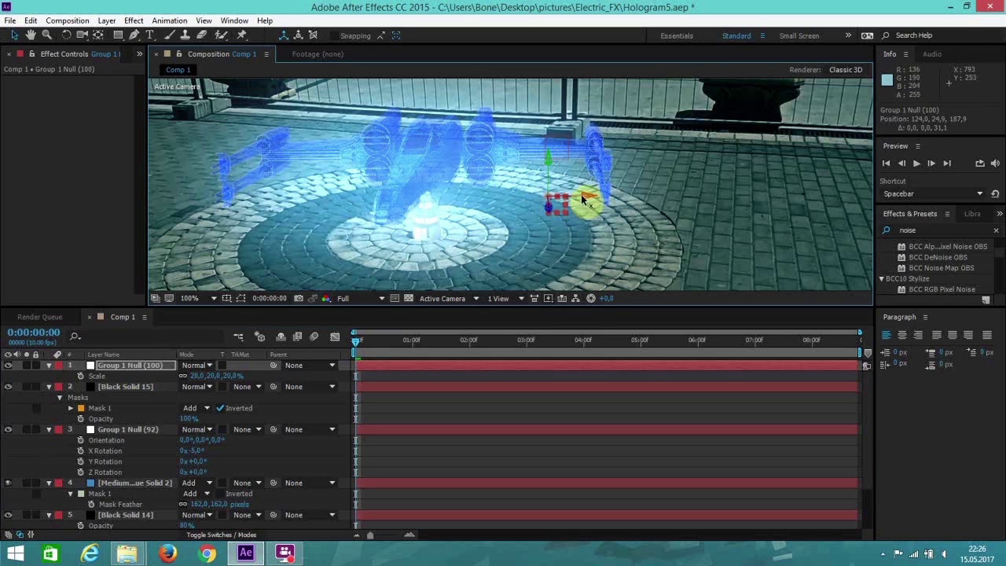
pyautogui.moveTo(586, 197); pyautogui.dragTo(546, 164)
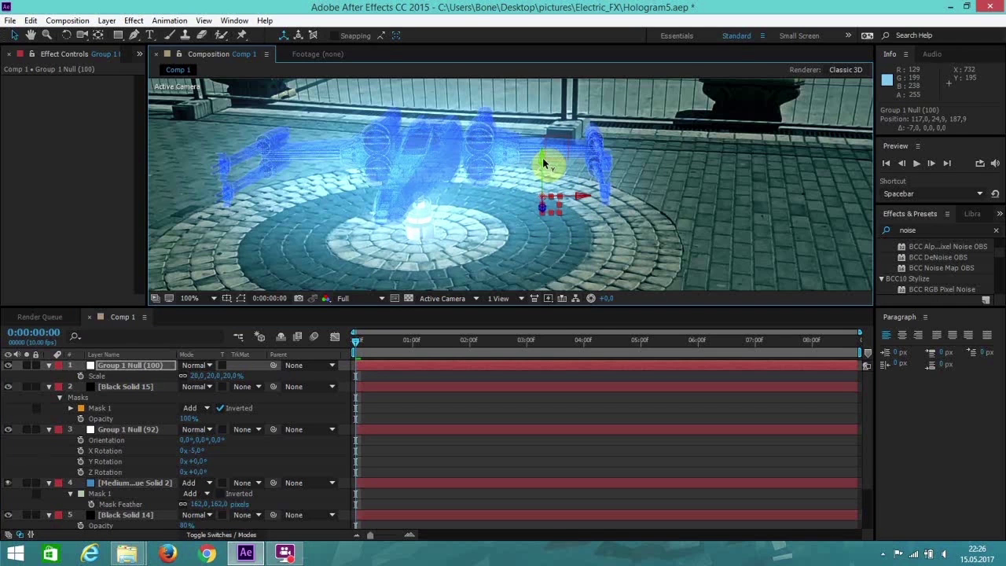
# Scale Group 1 Null (100) to 17% to shrink the reactor
pyautogui.press('a')
pyautogui.press('s')
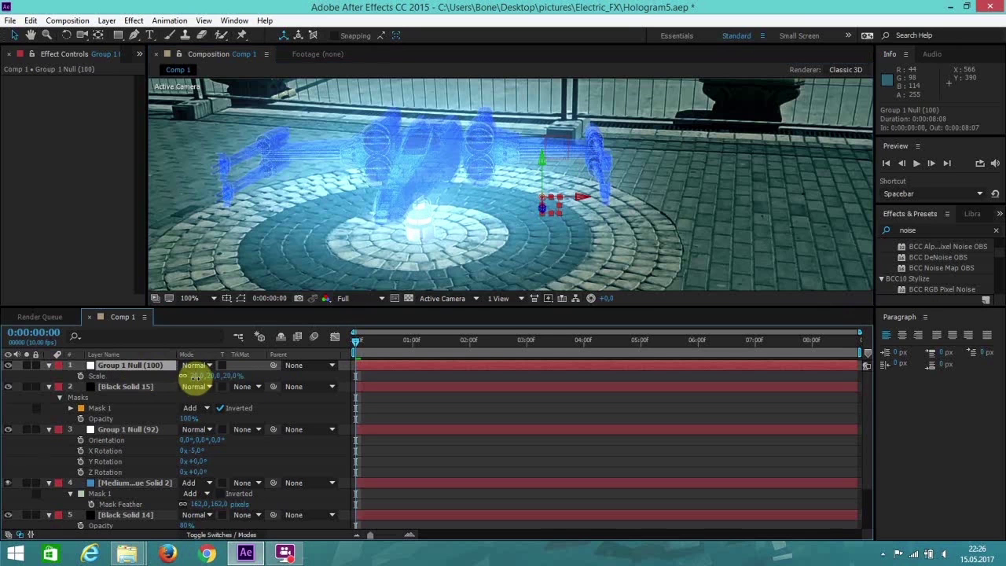
pyautogui.moveTo(195, 378); pyautogui.dragTo(192, 378)
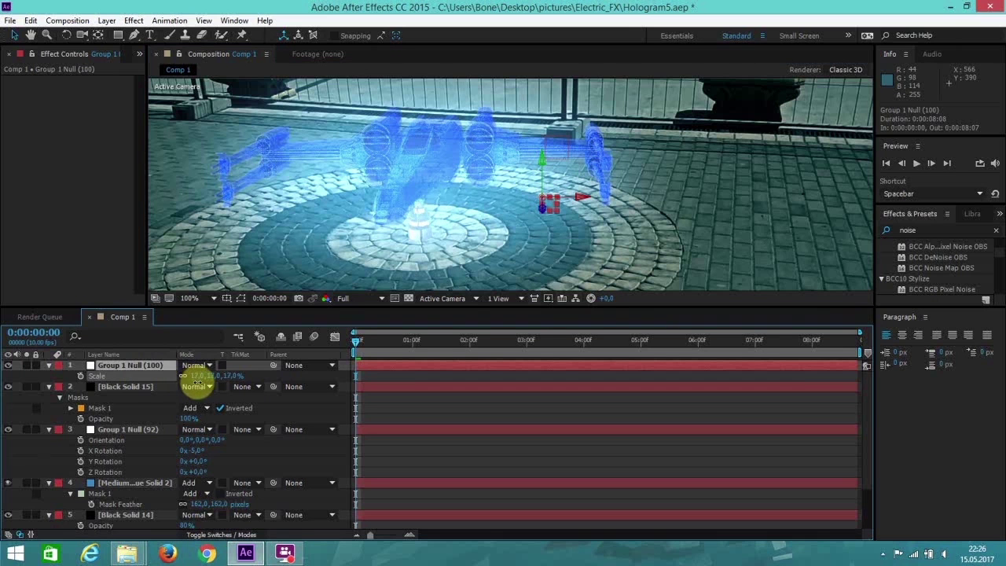
# Play the composition from the first frame to check how the reactor tracks with the ground
pyautogui.click(886, 164)
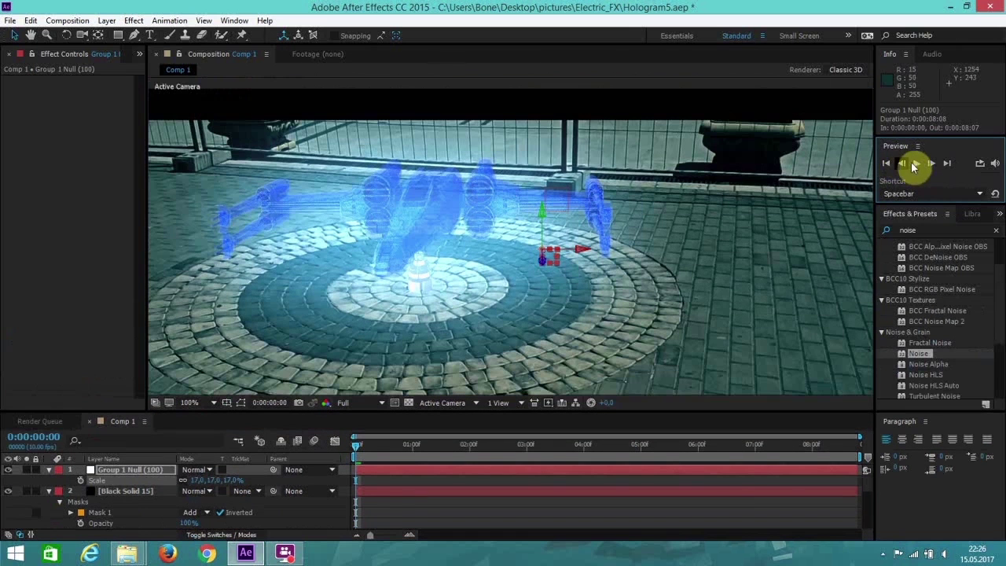
pyautogui.click(918, 165)
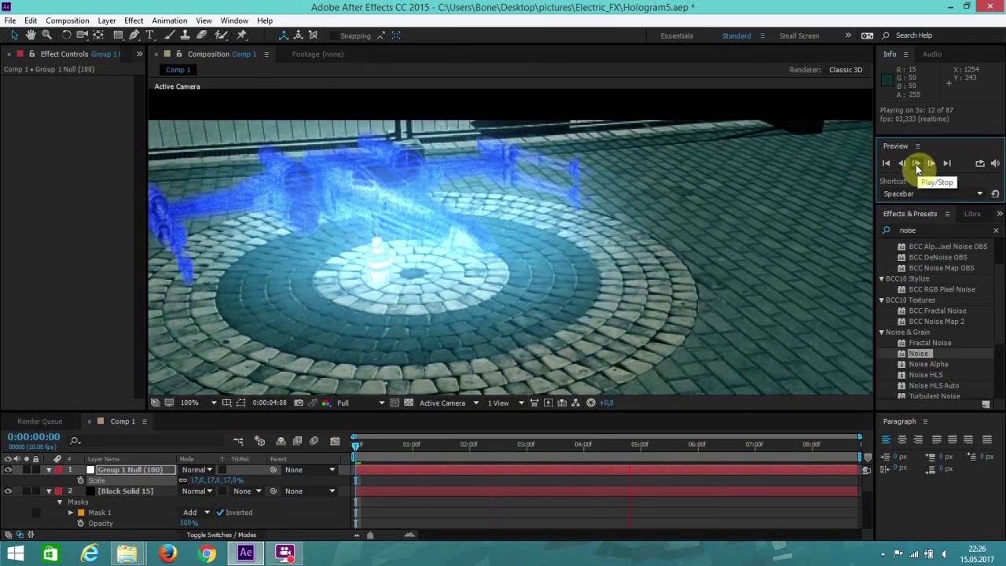
pyautogui.click(917, 165)
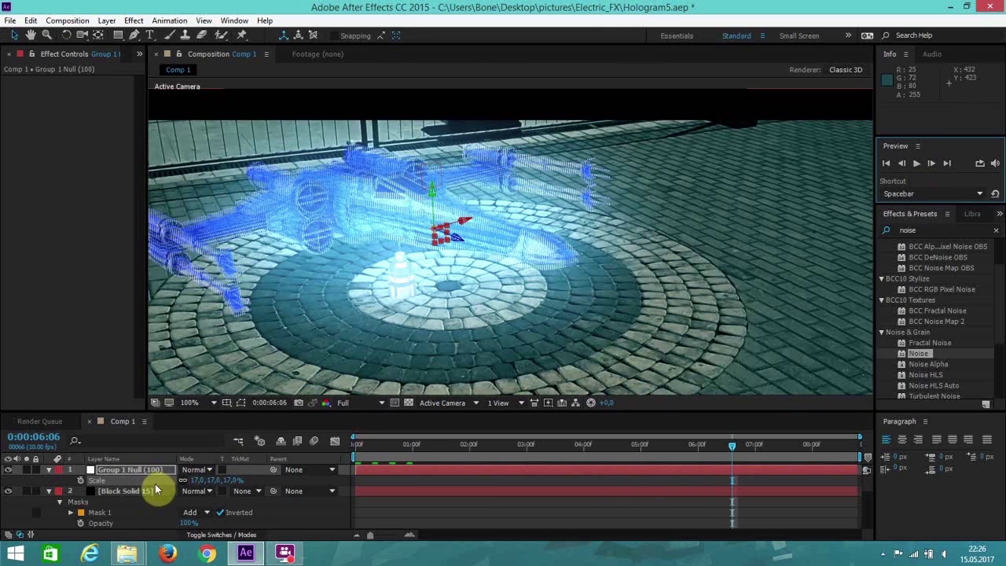
# Copy Track Solid 1's position onto Group 1 Null (100), and move the null along the ground to about 120.8, 0, 123.8
pyautogui.scroll(-5, 157, 489)
pyautogui.click(120, 494)
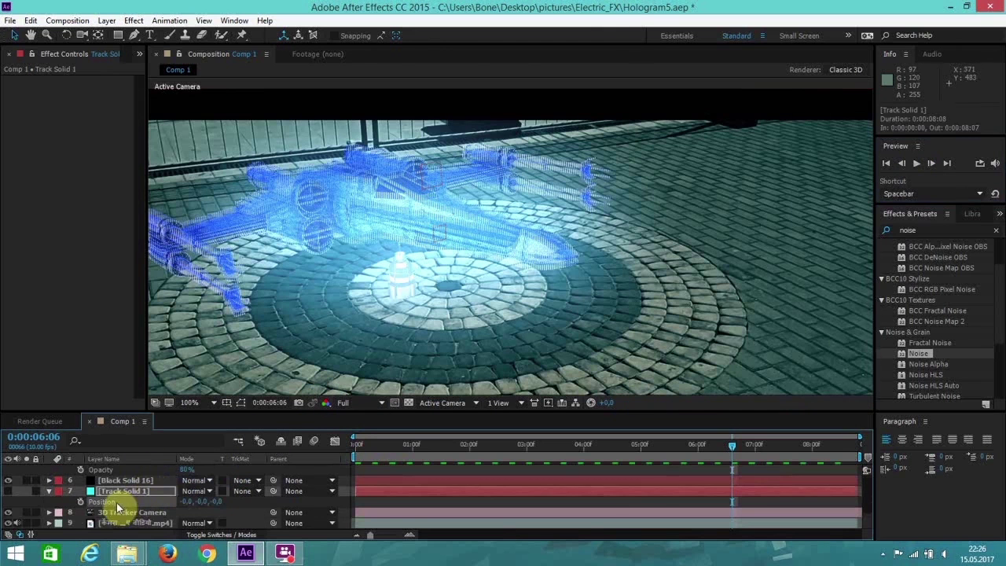
pyautogui.click(33, 24)
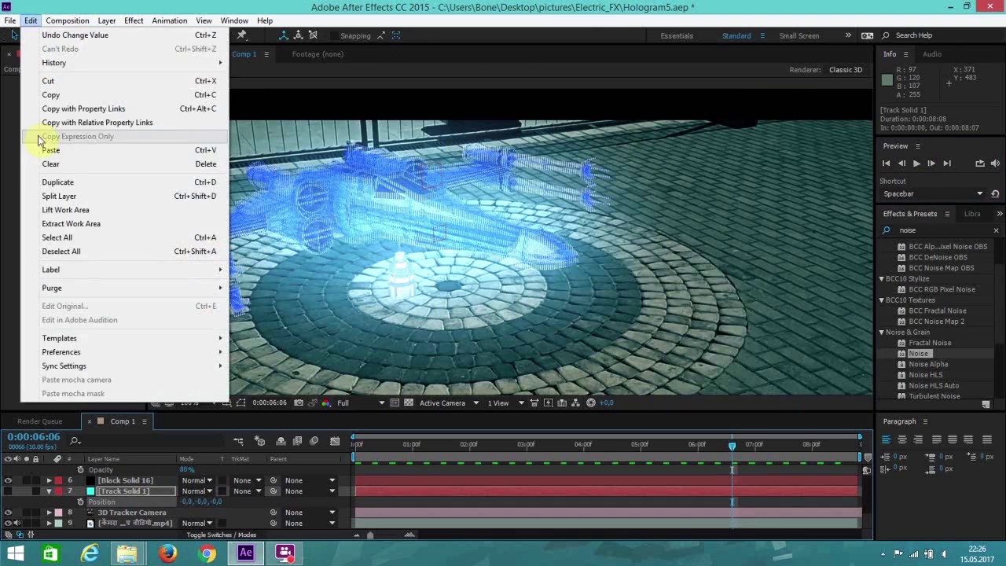
pyautogui.click(47, 92)
pyautogui.scroll(5, 142, 488)
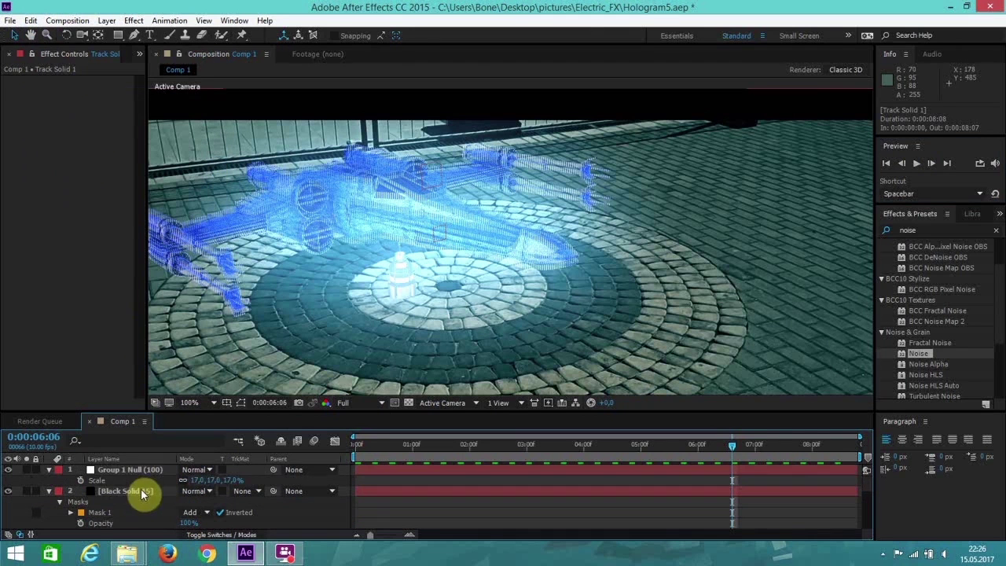
pyautogui.click(128, 471)
pyautogui.press('p')
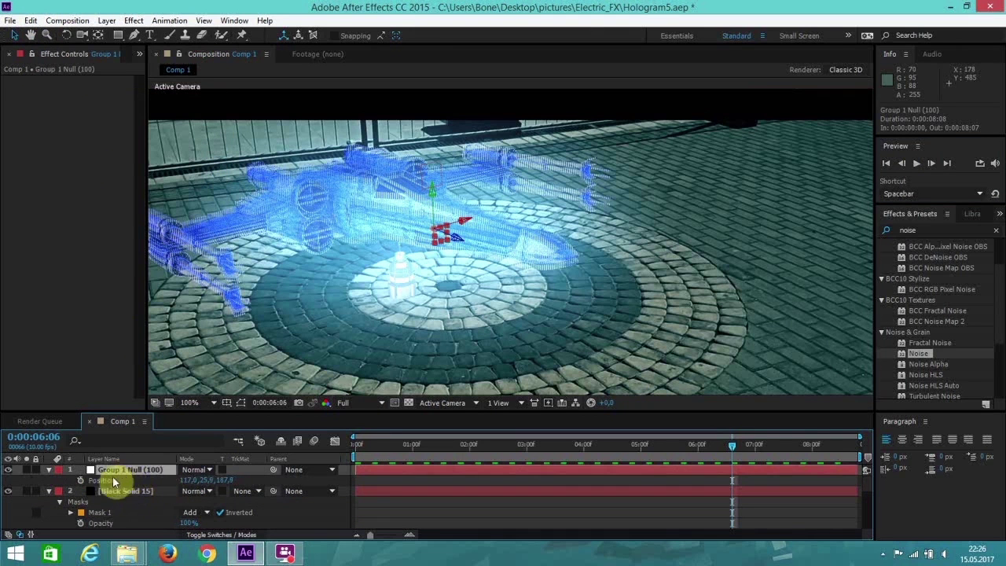
pyautogui.click(31, 20)
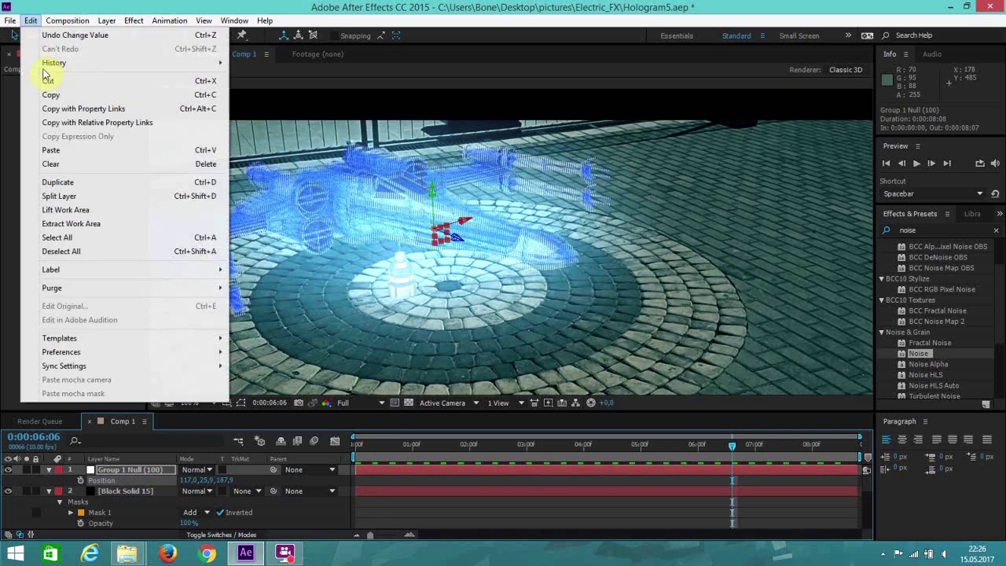
pyautogui.click(69, 153)
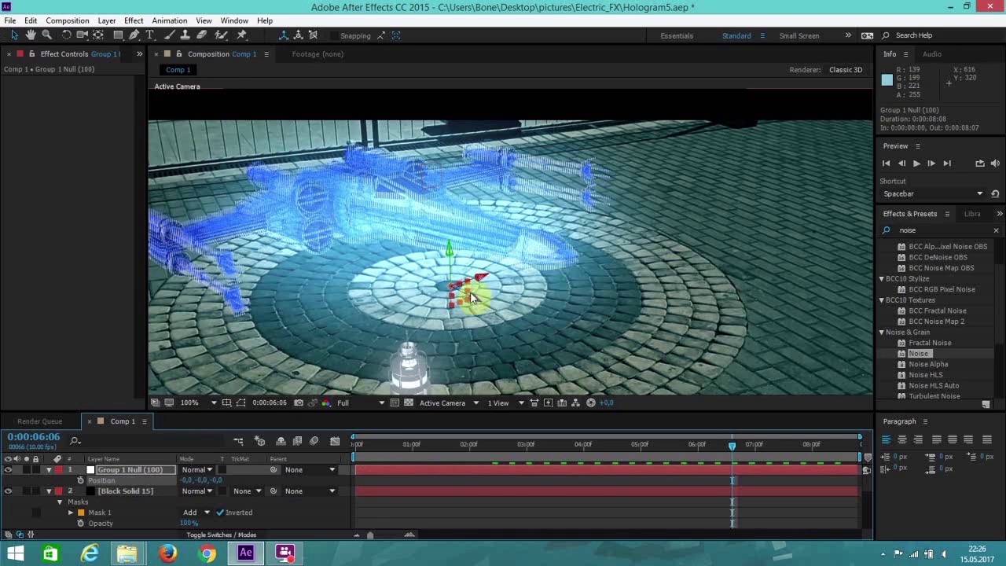
pyautogui.moveTo(475, 300); pyautogui.dragTo(505, 218)
# Preview the repositioned reactor from the first frame, and replay the shot with the composition view enlarged
pyautogui.click(886, 163)
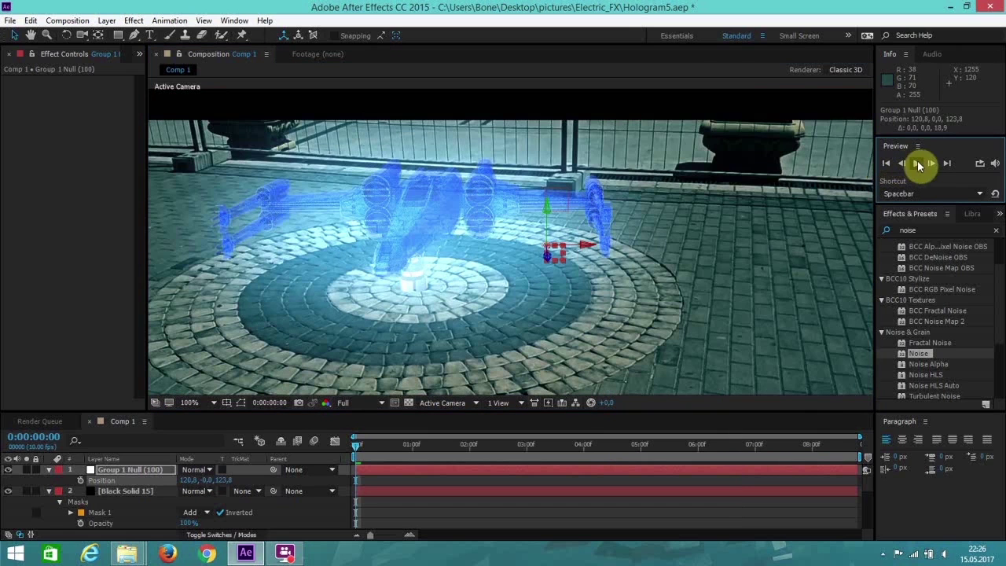
pyautogui.click(917, 164)
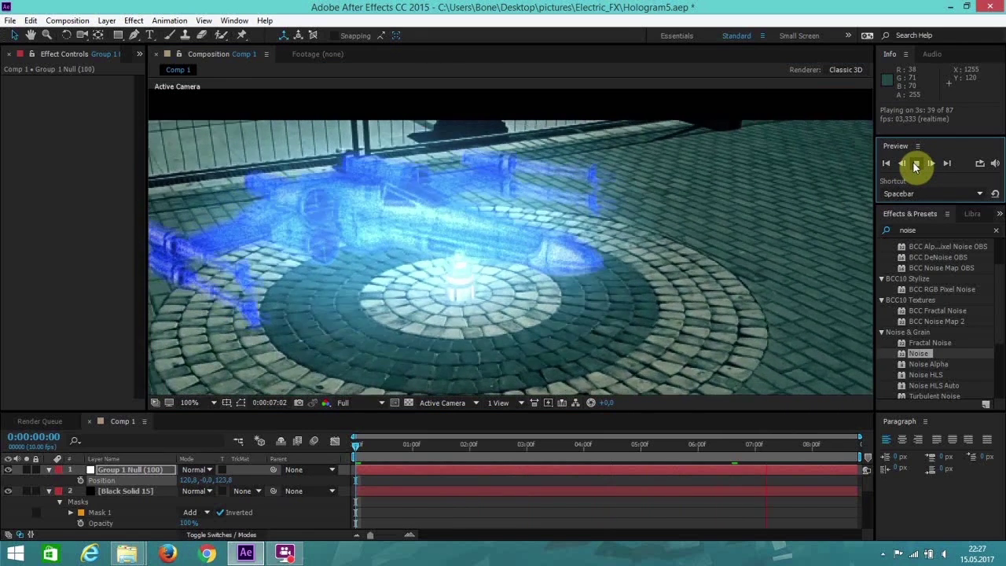
pyautogui.click(916, 163)
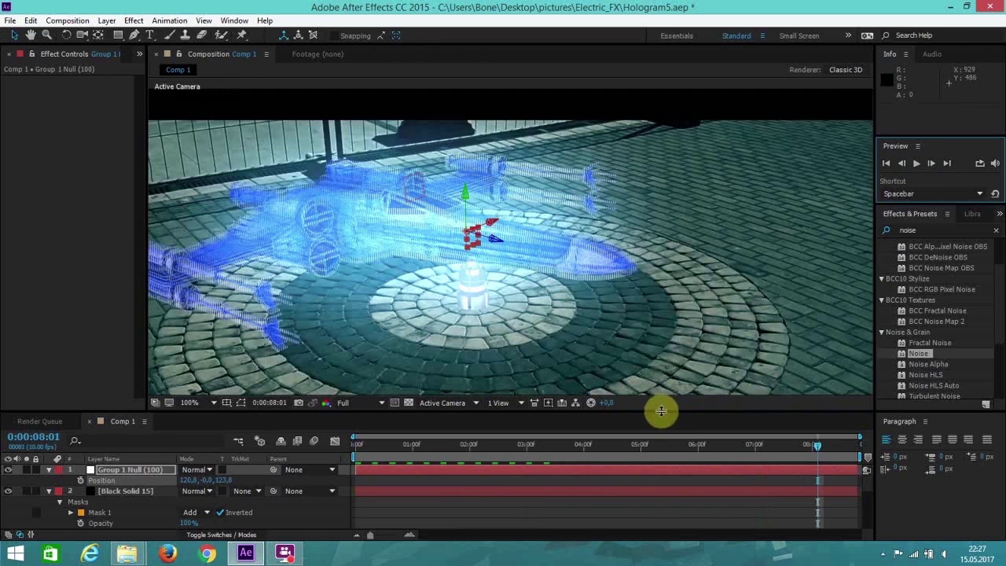
pyautogui.moveTo(667, 432); pyautogui.dragTo(689, 505)
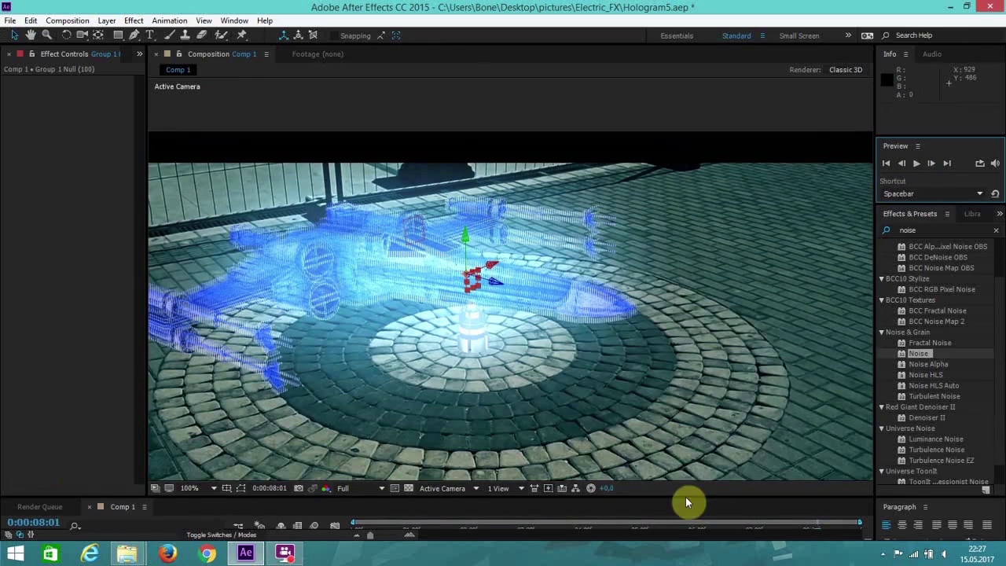
pyautogui.click(915, 164)
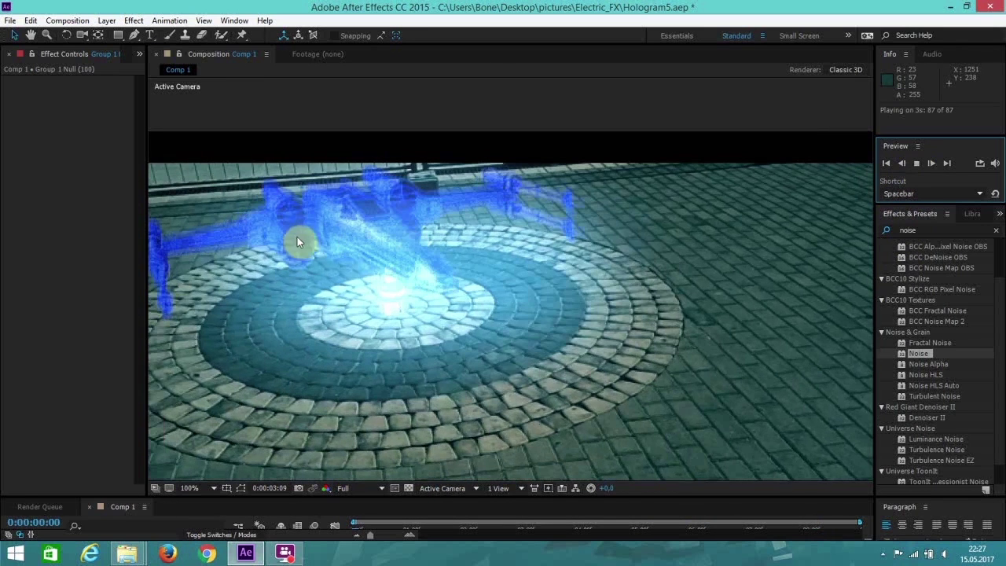